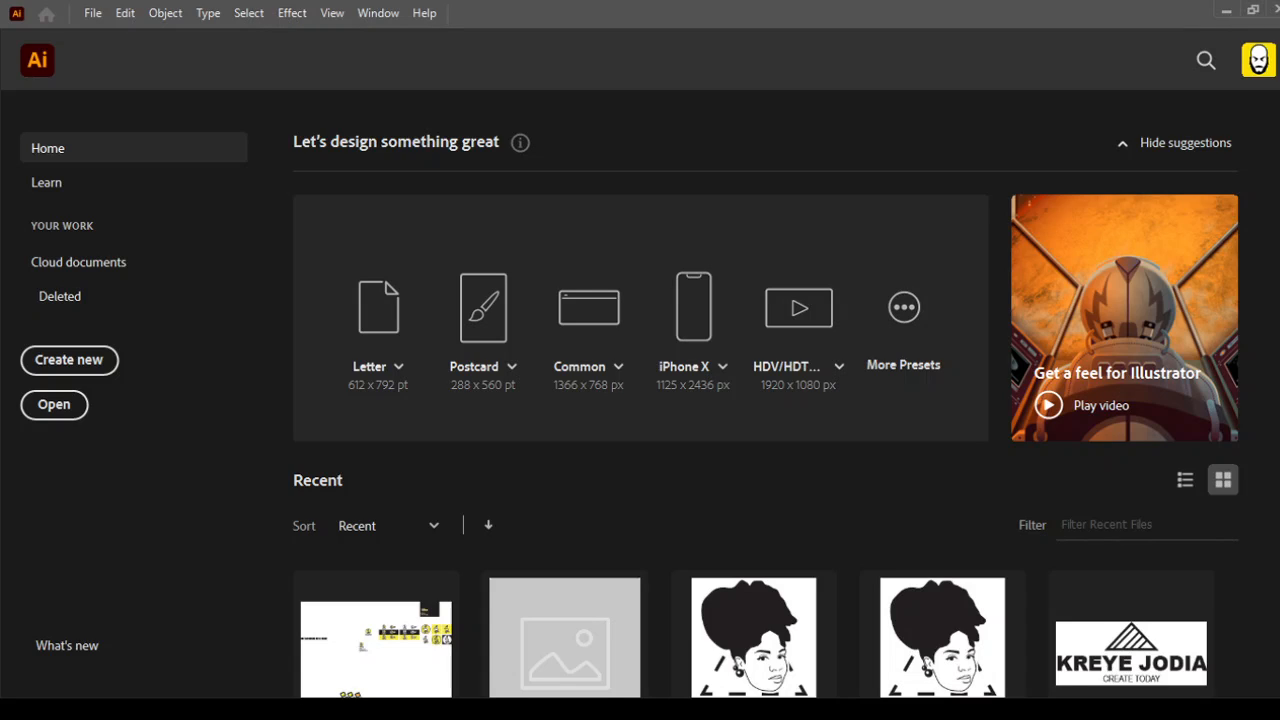
Create a new Letter document and place the scanned sketch sheet Scan_logo fey.jpg on the artboard.
{"action": "left_click", "coordinate": [371, 324]}
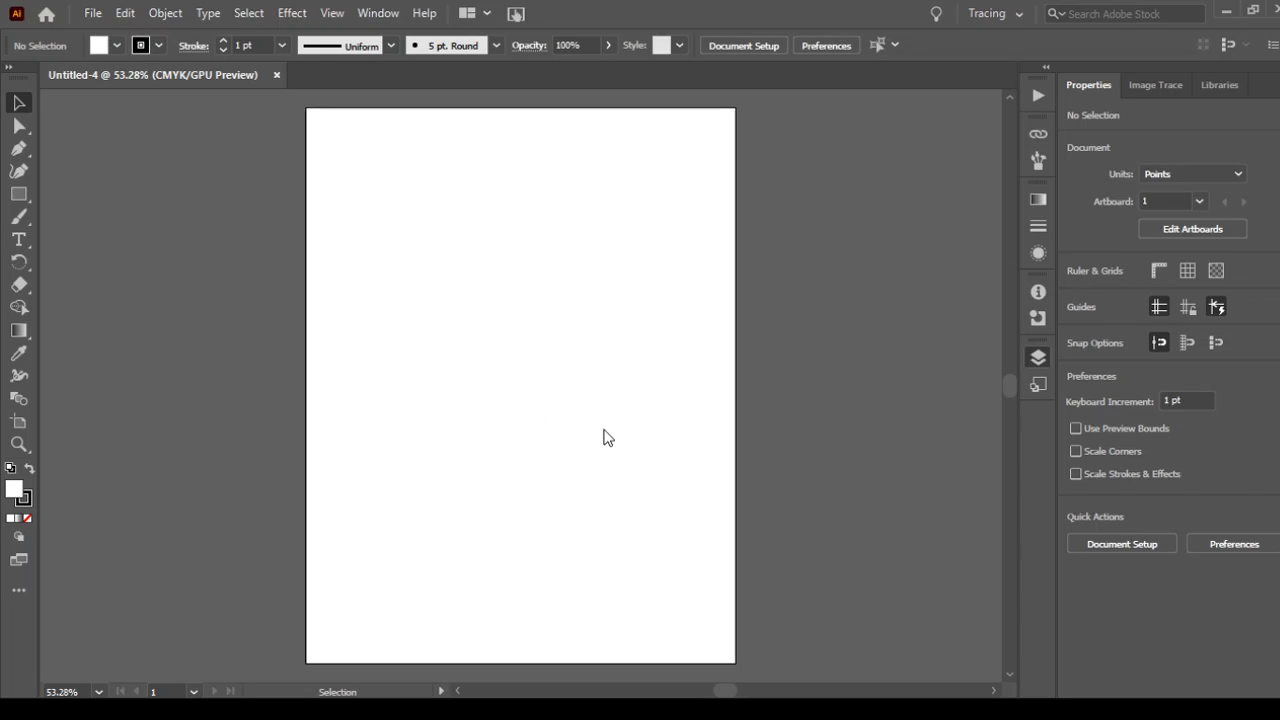
{"action": "left_click", "coordinate": [637, 590]}
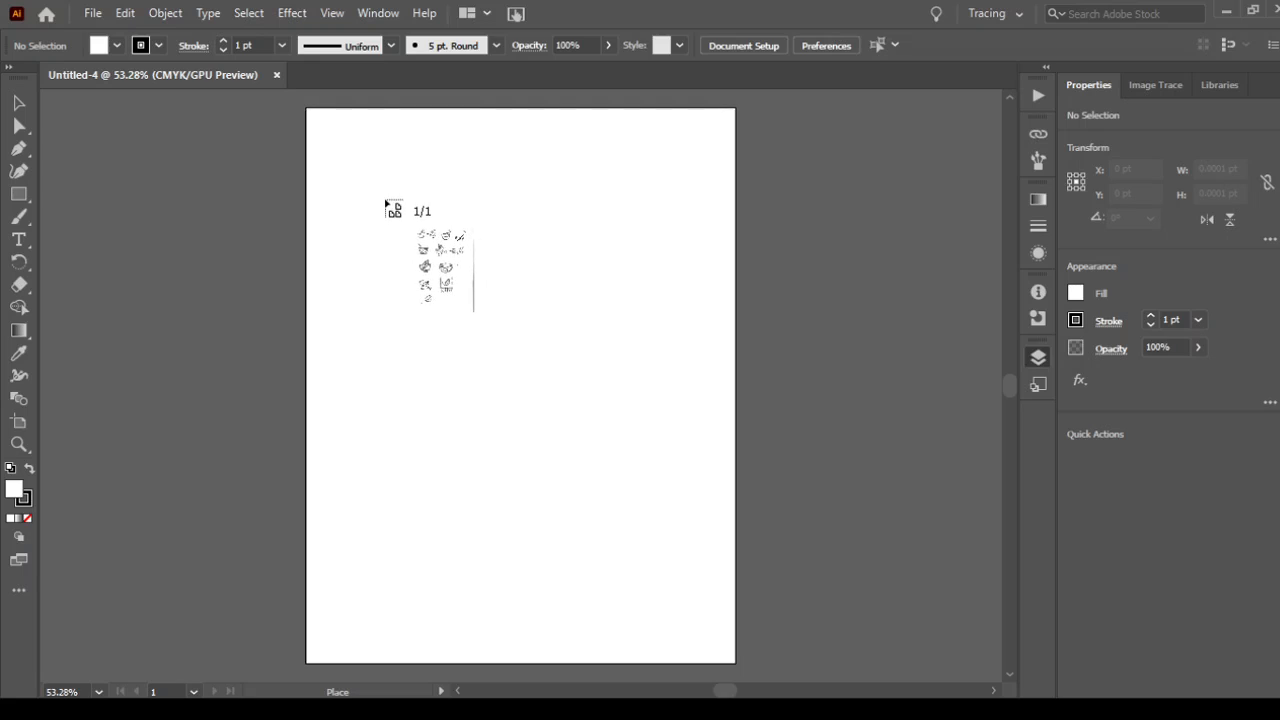
{"action": "left_click", "coordinate": [384, 198]}
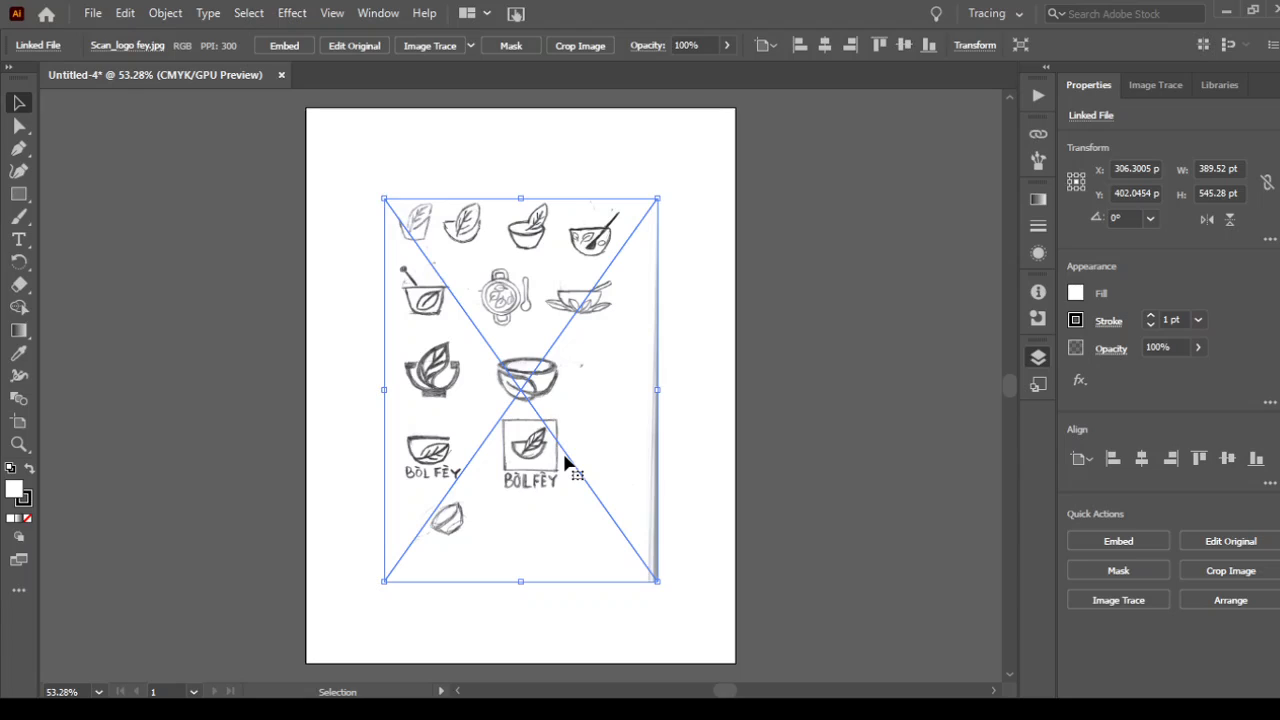
{"action": "left_click", "coordinate": [314, 429]}
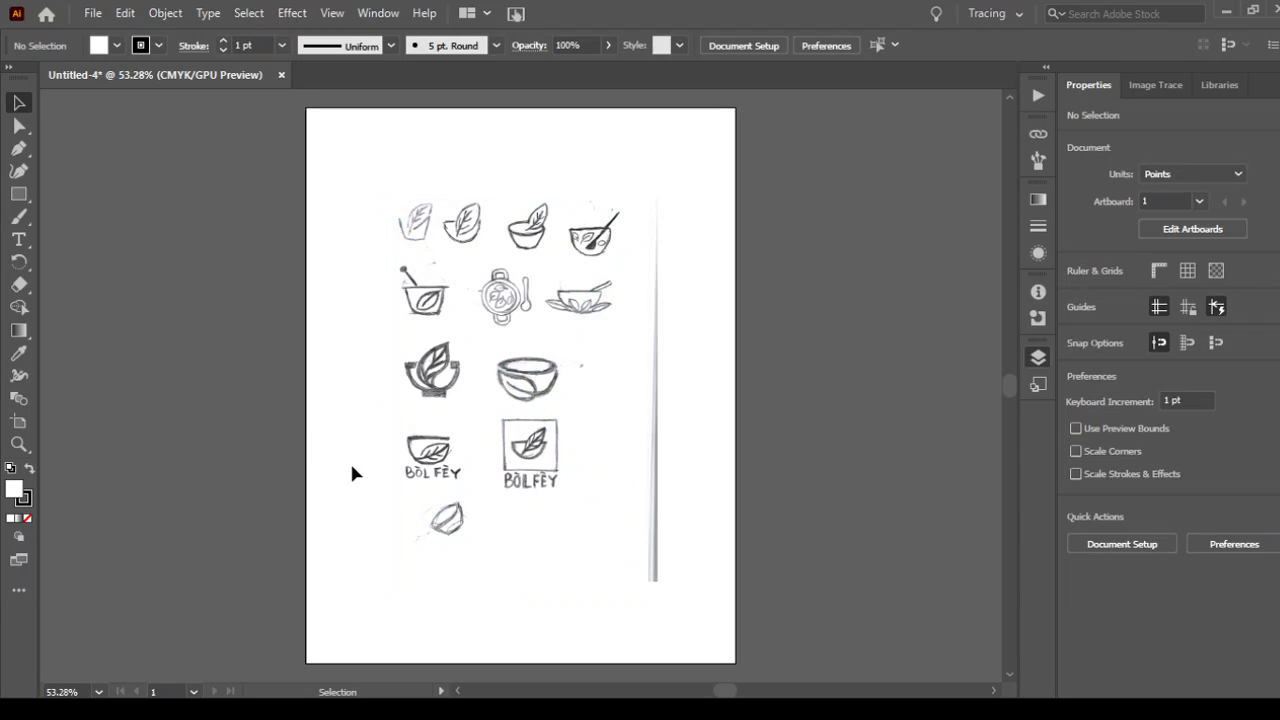
Examine the sketched logo concepts on the scan, including a close look at the boxed BÒL FÈY bowl-and-leaf sketch.
{"action": "key", "text": "z"}
{"action": "left_click", "coordinate": [535, 424]}
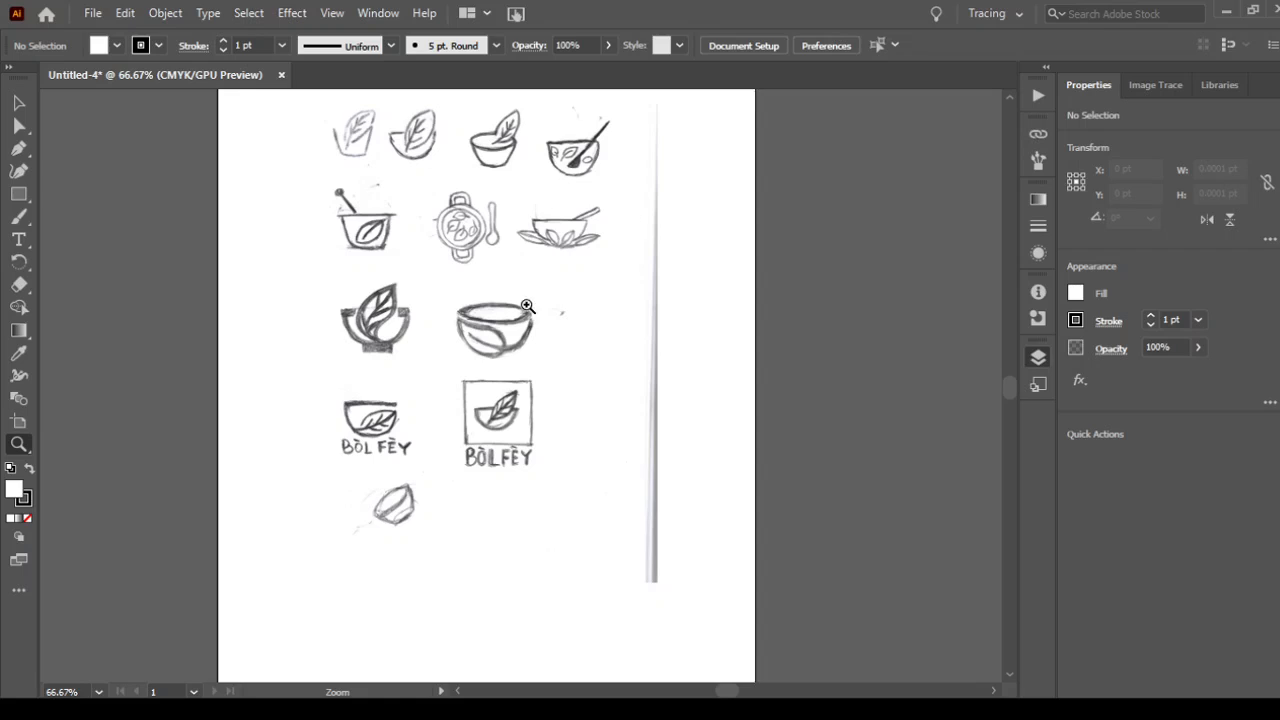
{"action": "left_click_drag", "start_coordinate": [574, 194], "coordinate": [625, 273]}
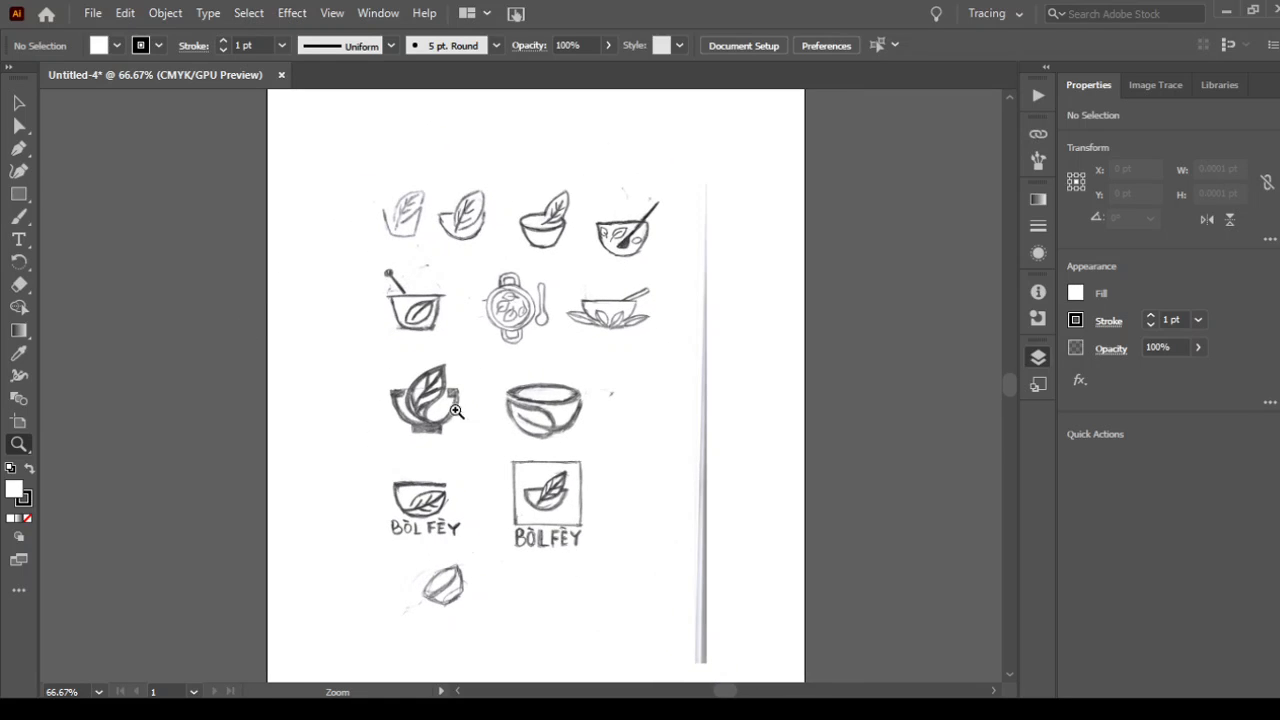
{"action": "left_click", "coordinate": [578, 505]}
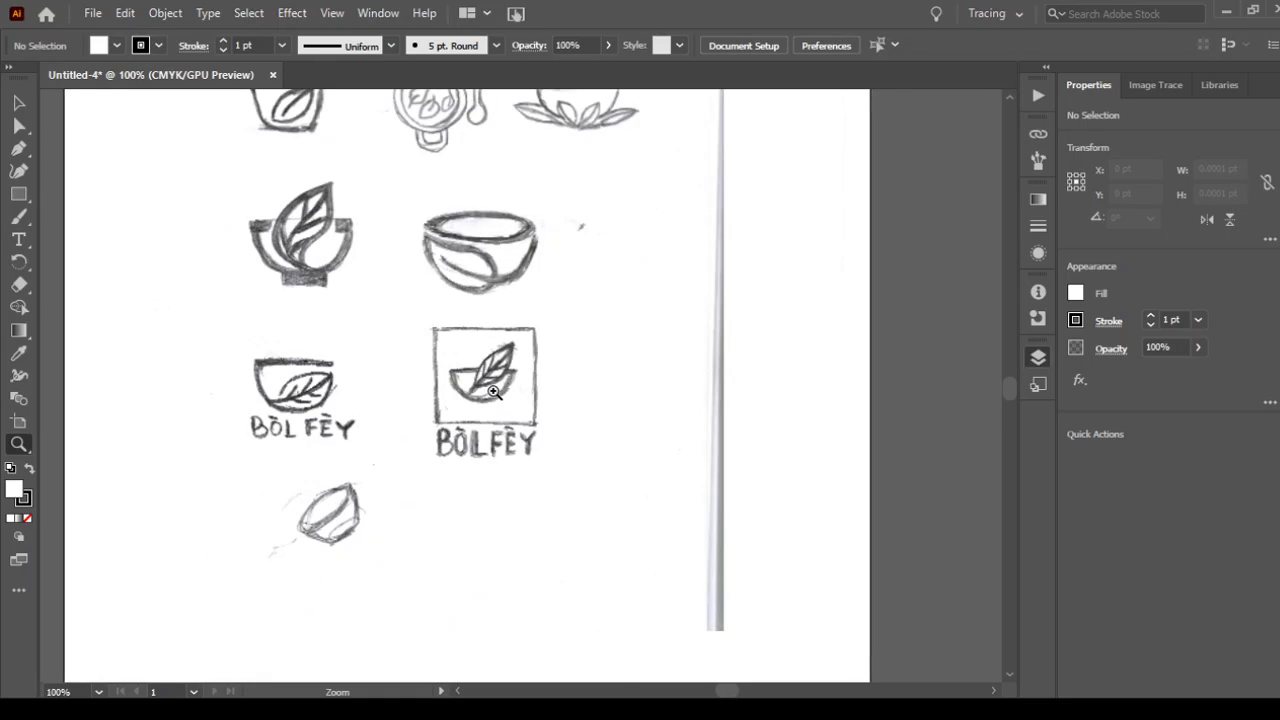
{"action": "left_click", "coordinate": [498, 397]}
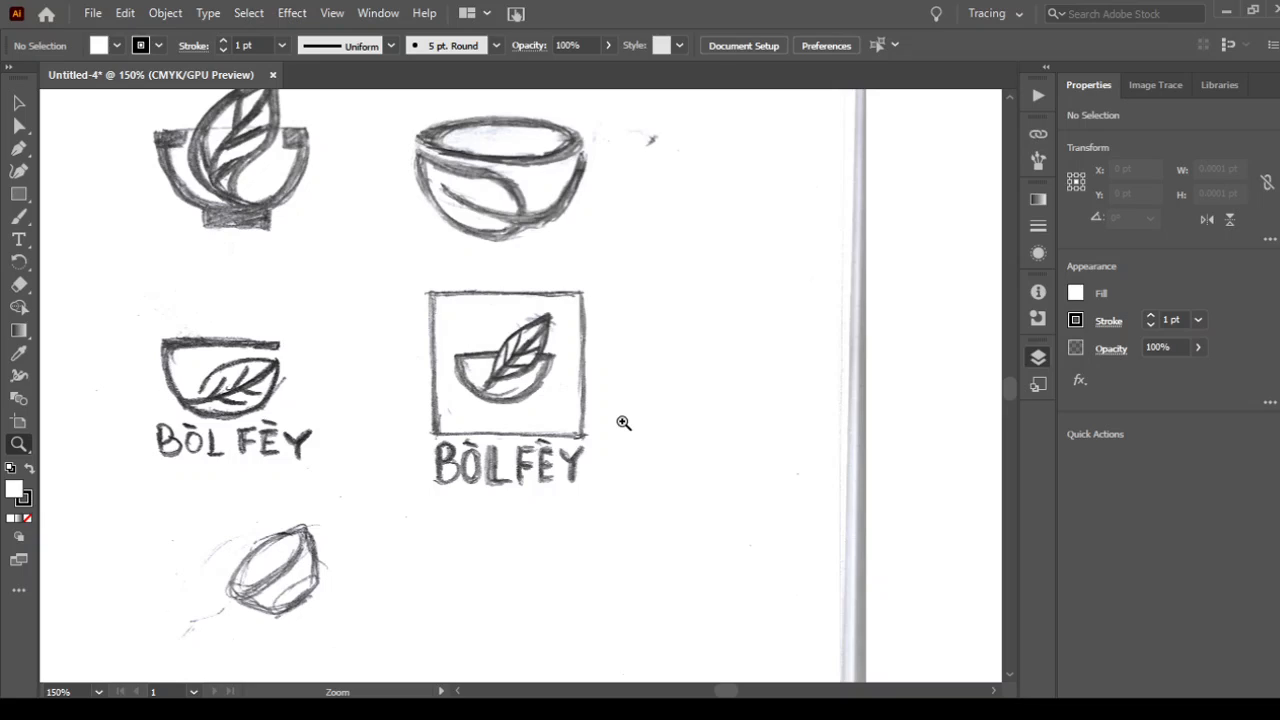
{"action": "key", "text": "ctrl+minus"}
{"action": "key", "text": "ctrl+minus"}
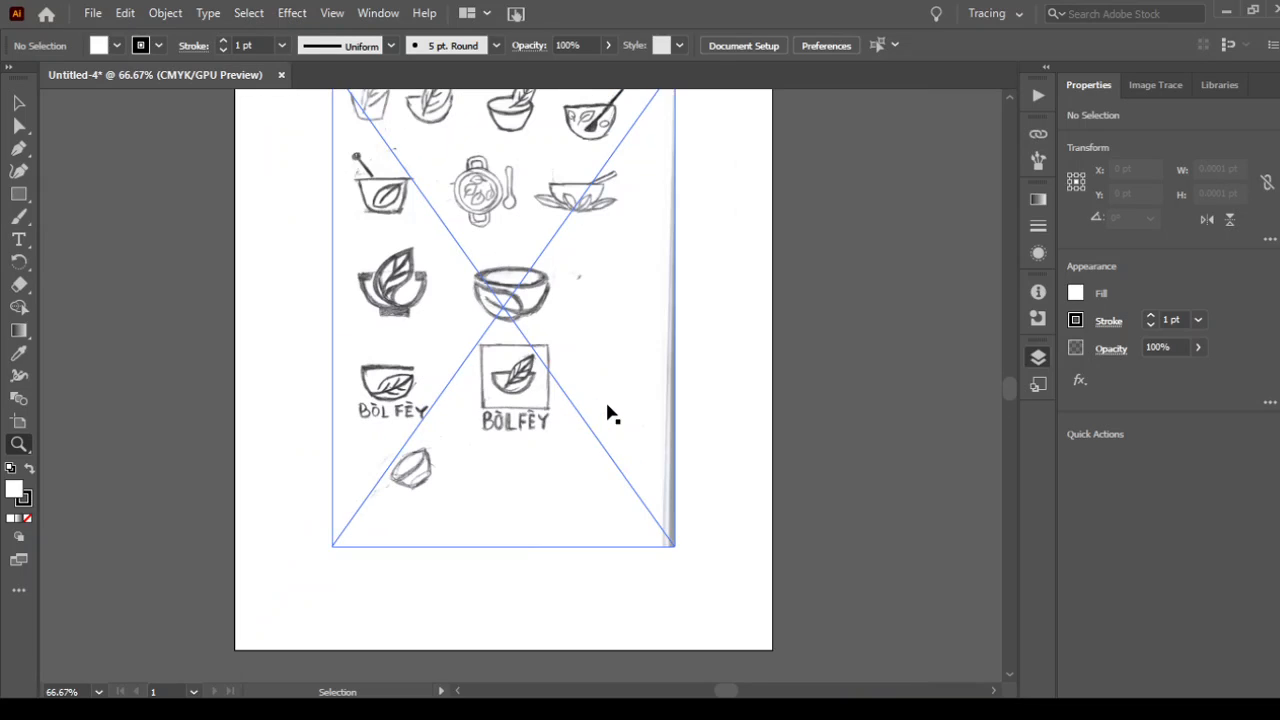
{"action": "left_click_drag", "start_coordinate": [469, 238], "coordinate": [456, 355]}
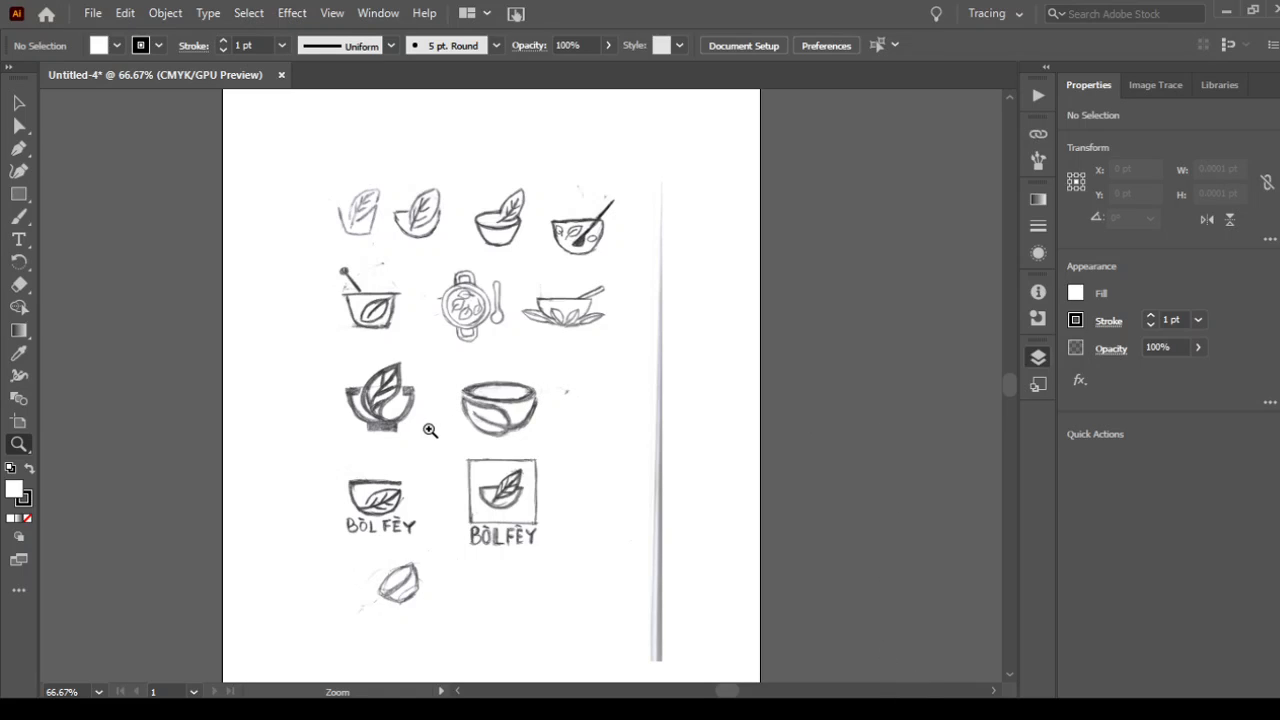
Set the placed scan's opacity to 40%.
{"action": "key", "text": "v"}
{"action": "left_click", "coordinate": [502, 355]}
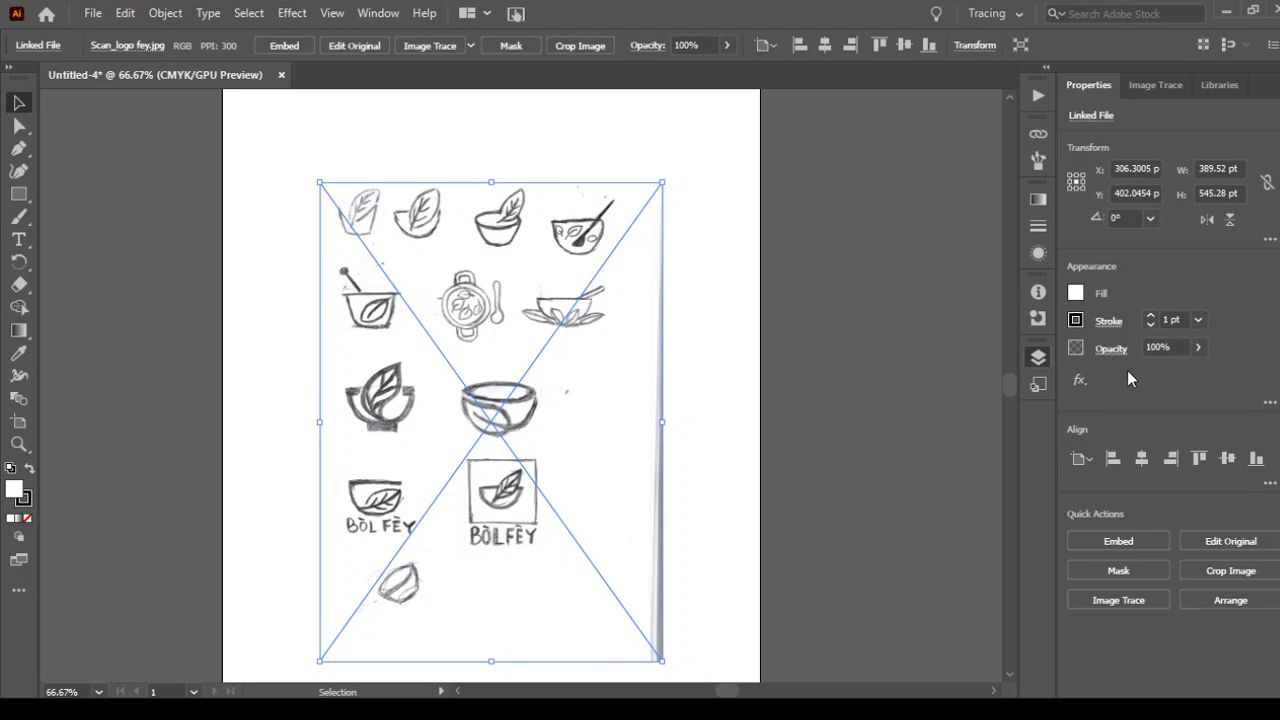
{"action": "left_click", "coordinate": [1177, 348]}
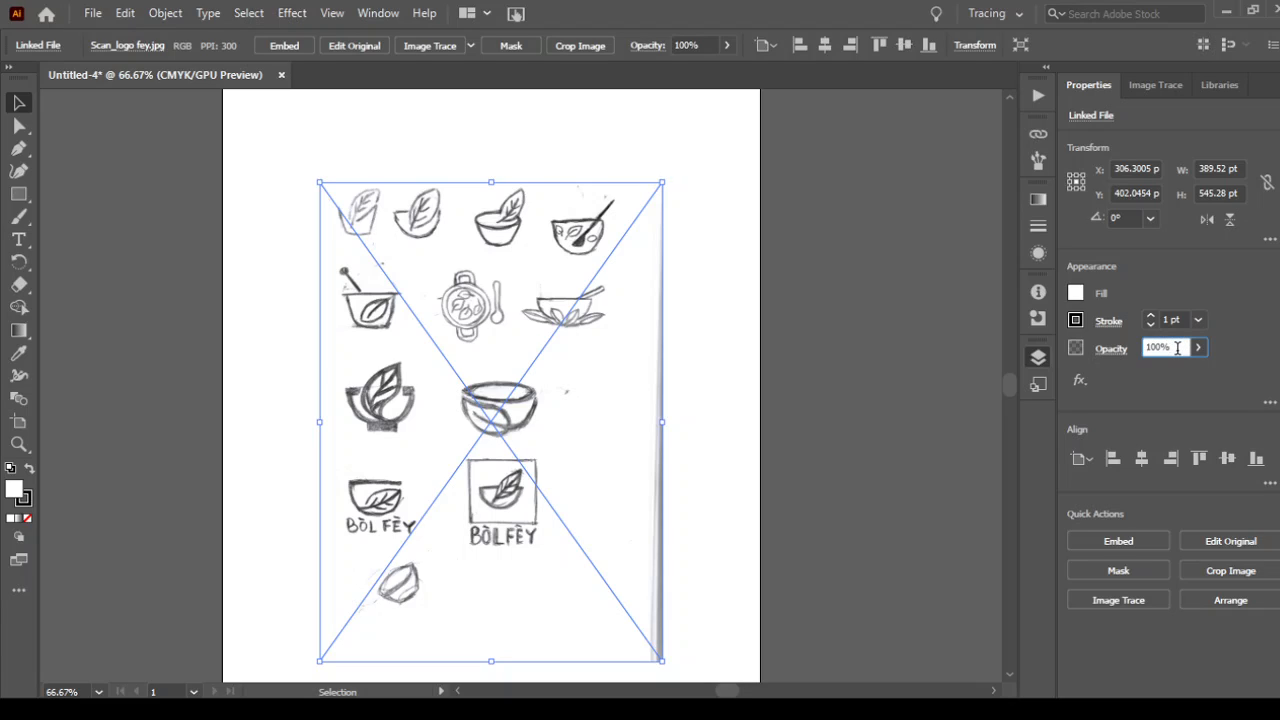
{"action": "left_click_drag", "start_coordinate": [1177, 348], "coordinate": [1117, 349]}
{"action": "type", "text": "40"}
{"action": "key", "text": "Return"}
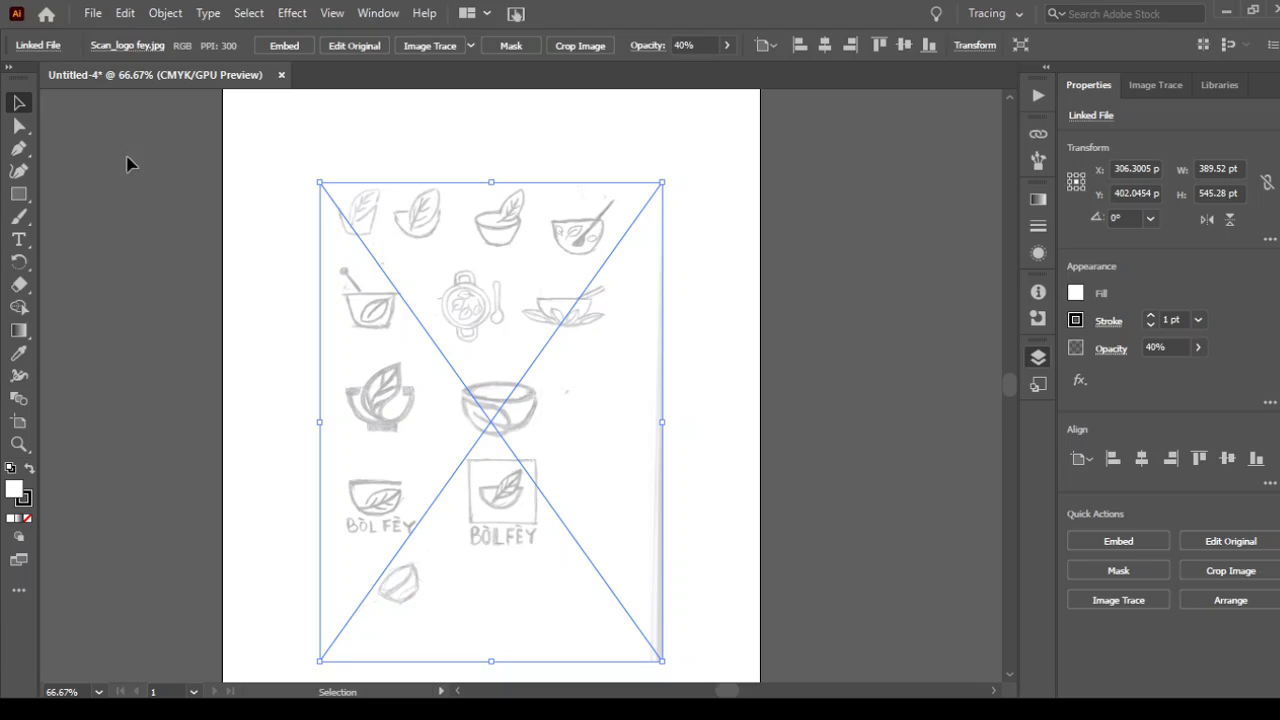
{"action": "left_click", "coordinate": [818, 276]}
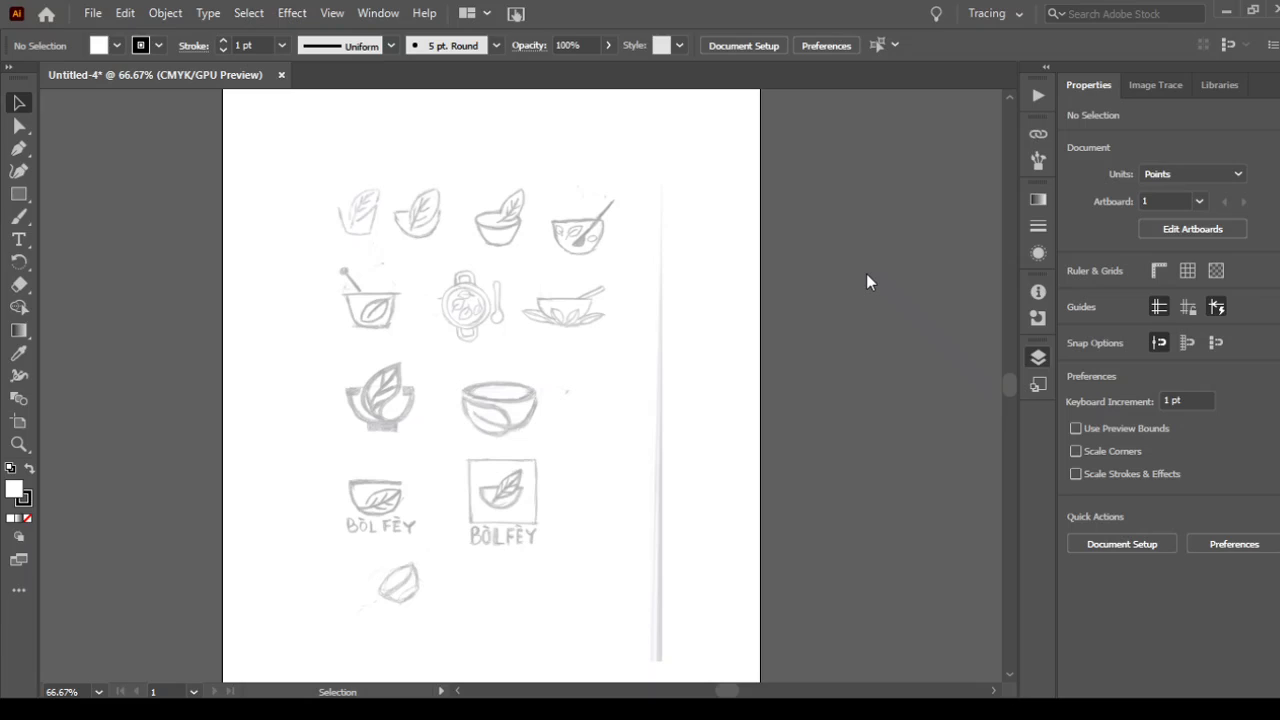
Frame the boxed bowl-and-leaf sketch with the BÒL FÈY lettering at 400% magnification.
{"action": "key", "text": "z"}
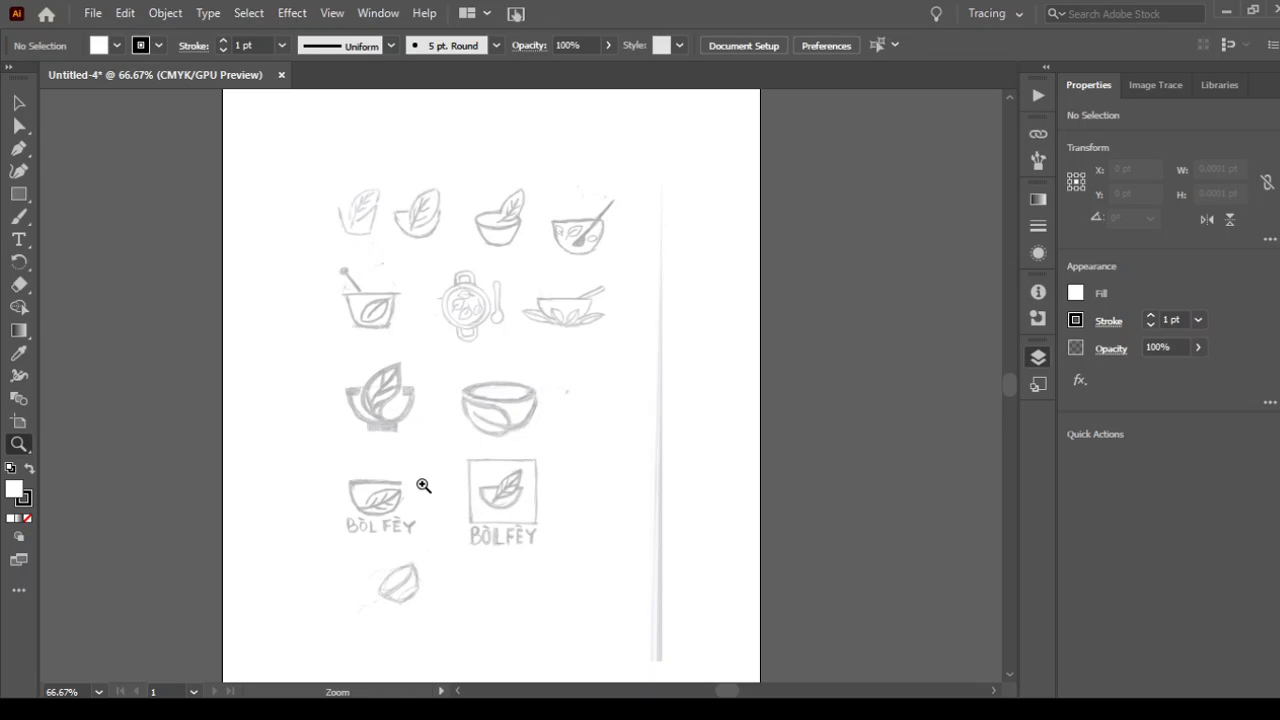
{"action": "left_click", "coordinate": [21, 194]}
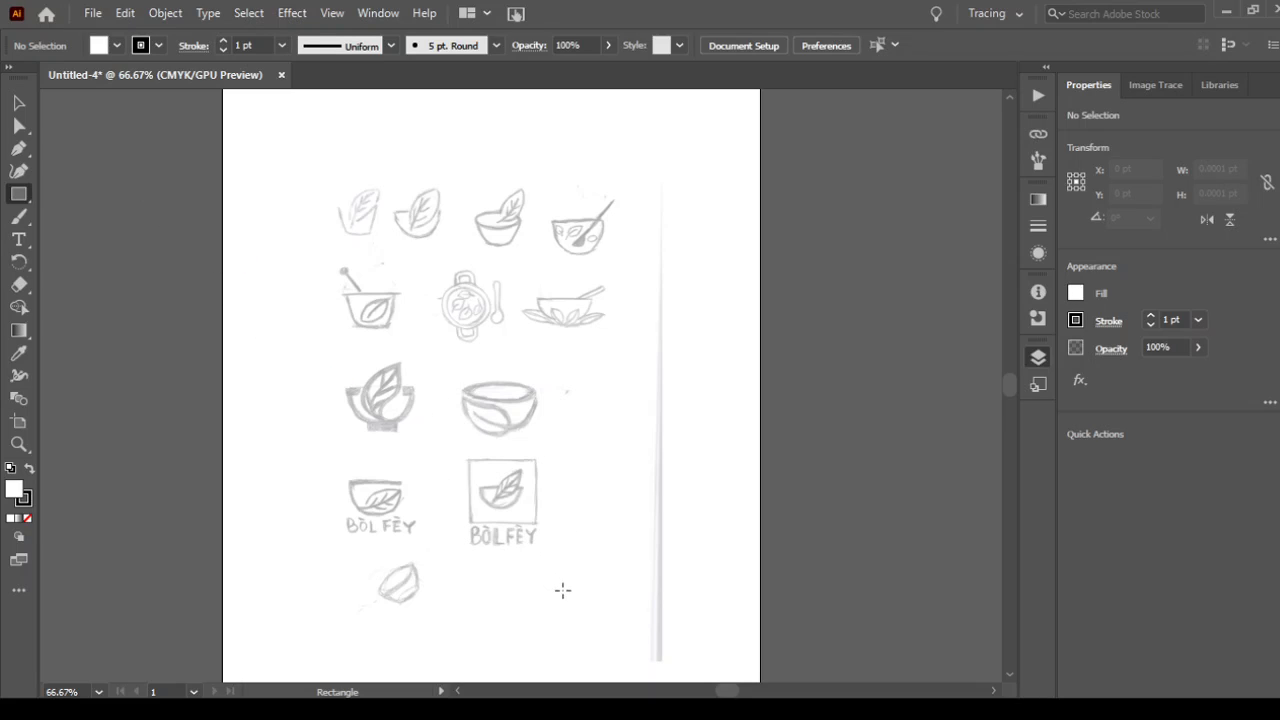
{"action": "left_click", "coordinate": [18, 102]}
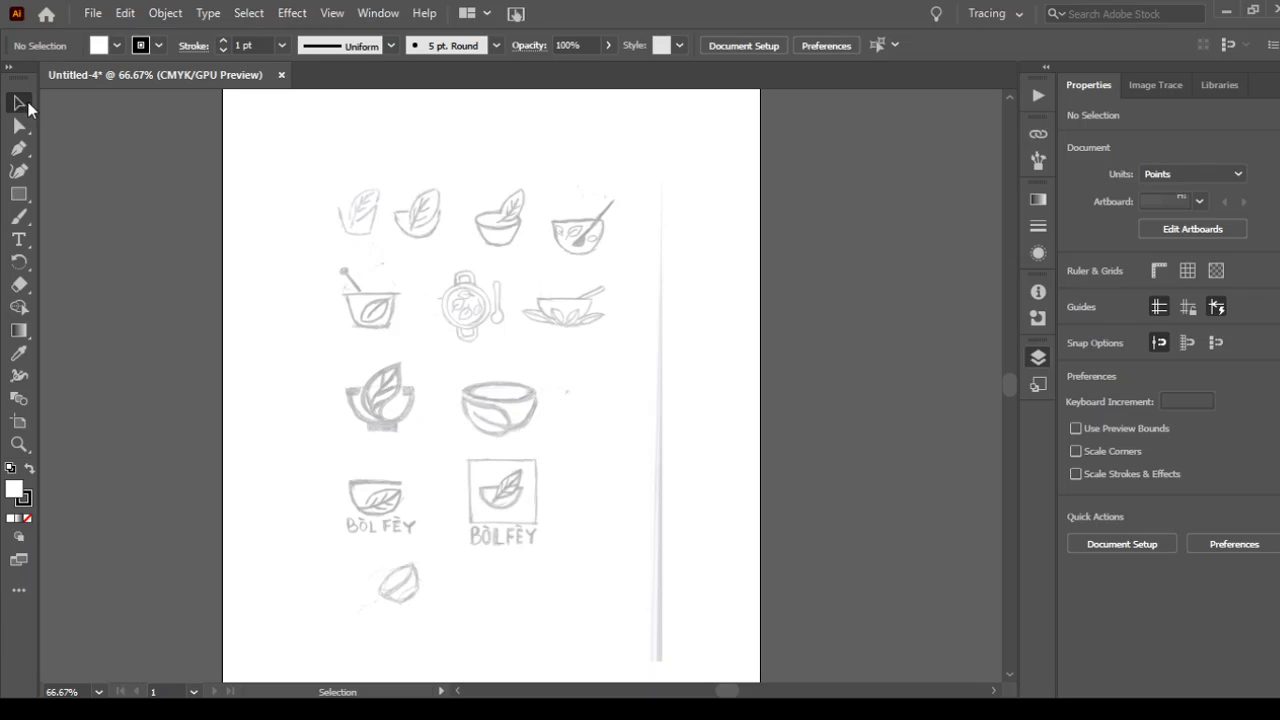
{"action": "key", "text": "z"}
{"action": "left_click", "coordinate": [555, 525]}
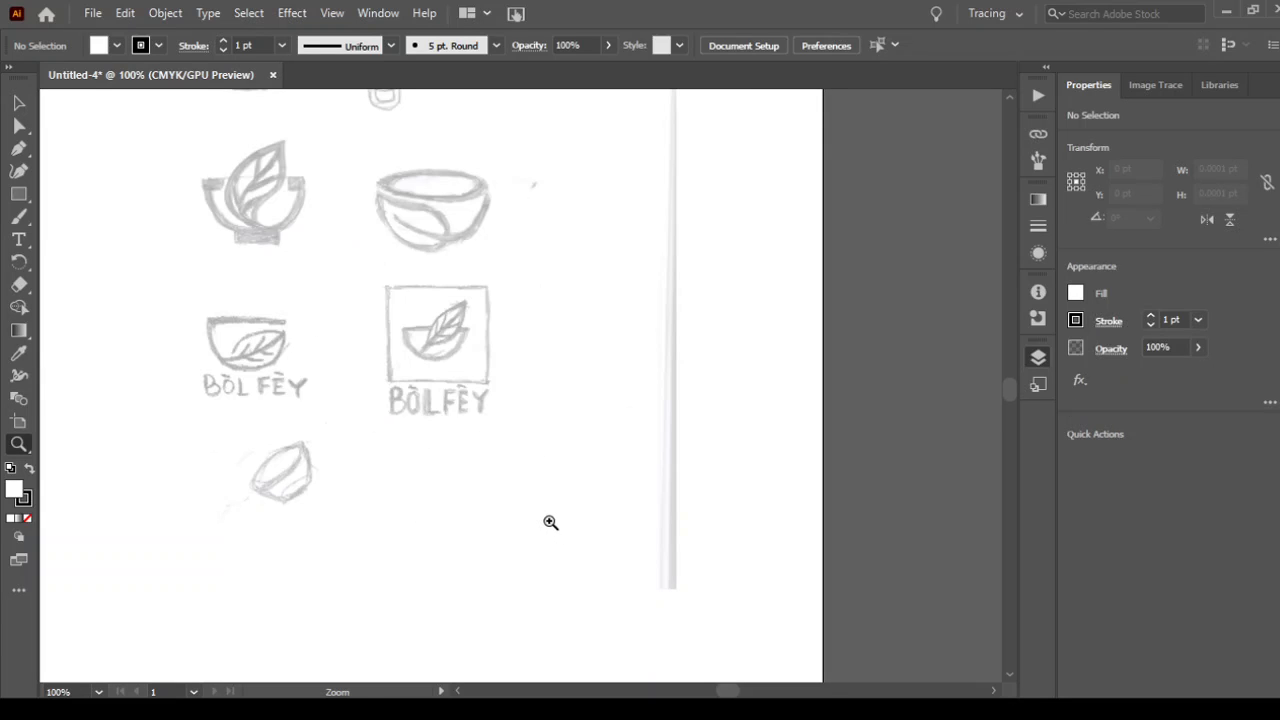
{"action": "left_click", "coordinate": [447, 353]}
{"action": "left_click", "coordinate": [503, 405]}
{"action": "left_click", "coordinate": [505, 400]}
{"action": "left_click", "coordinate": [507, 398]}
{"action": "key", "text": "space"}
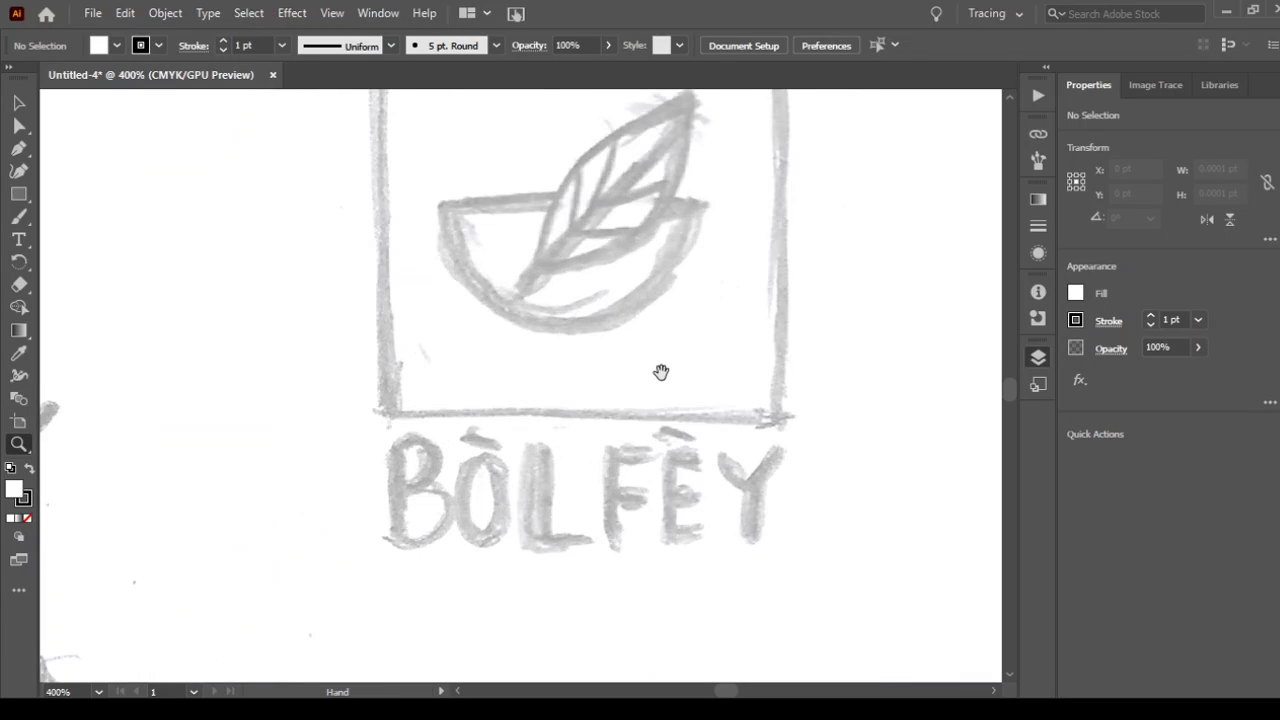
{"action": "left_click_drag", "start_coordinate": [661, 372], "coordinate": [480, 554]}
{"action": "key", "text": "Tab"}
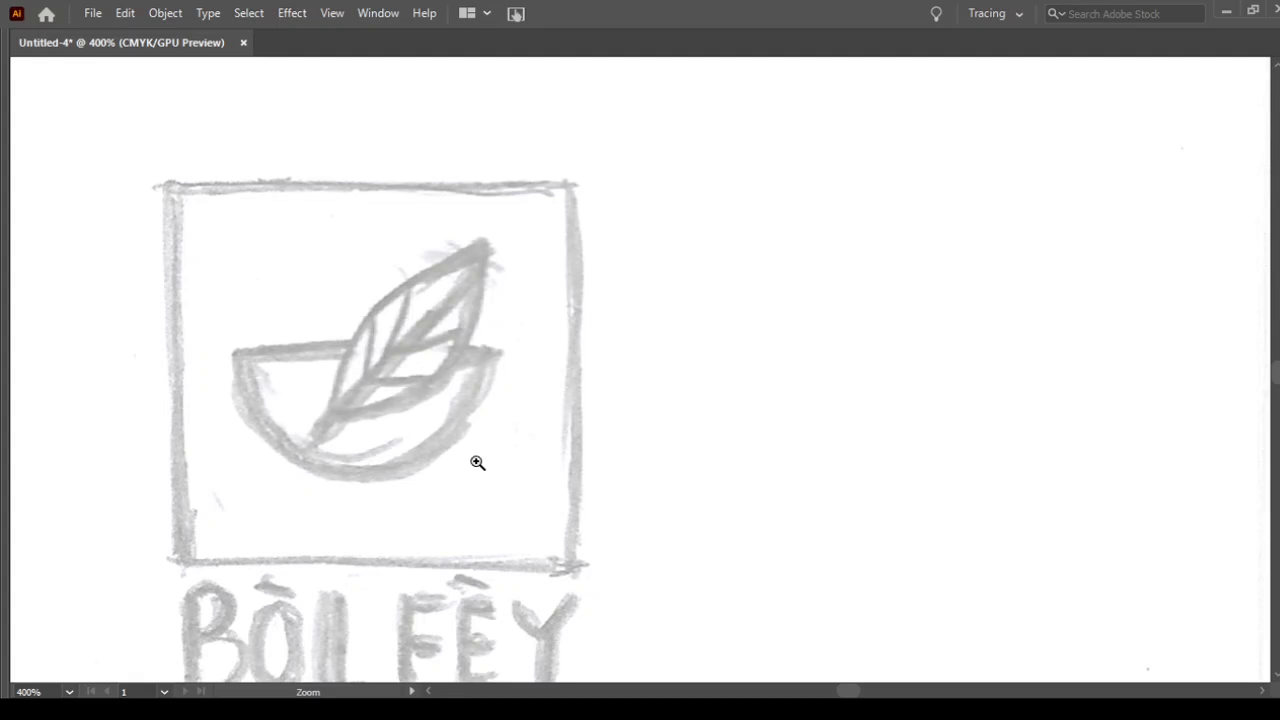
{"action": "key", "text": "space"}
{"action": "left_click_drag", "start_coordinate": [477, 462], "coordinate": [711, 437]}
{"action": "key", "text": "v"}
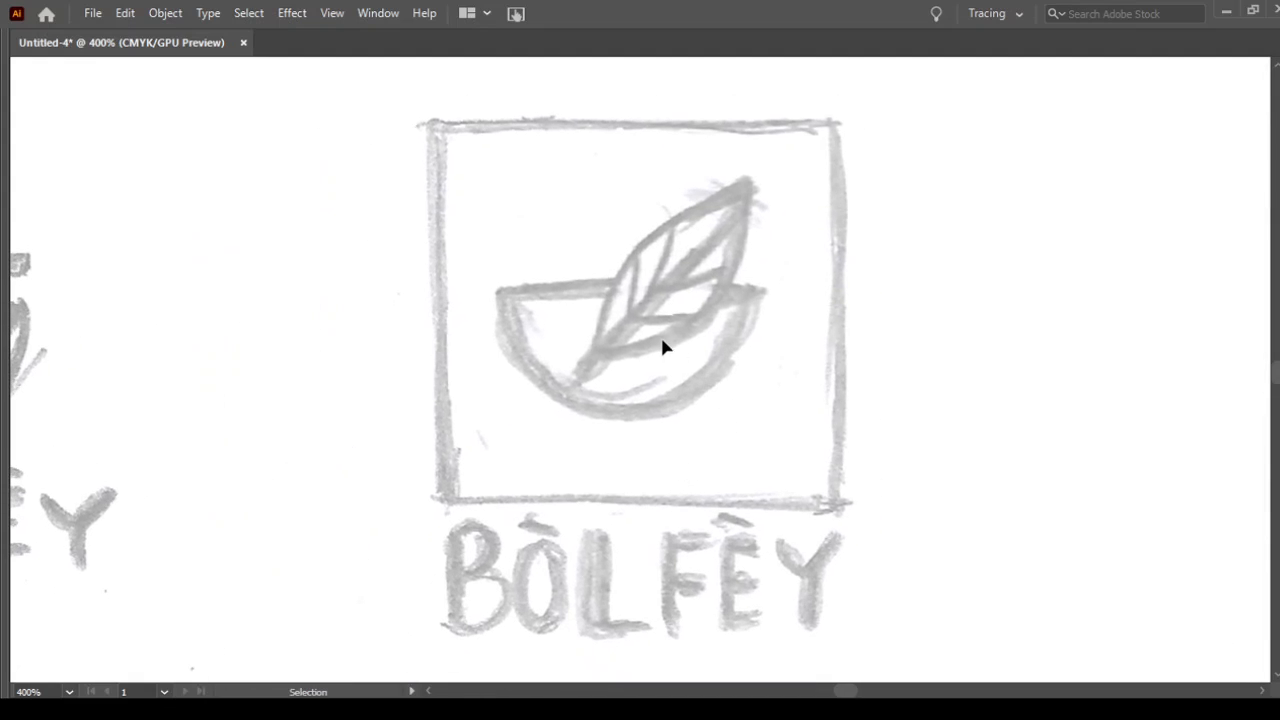
{"action": "key", "text": "Tab"}
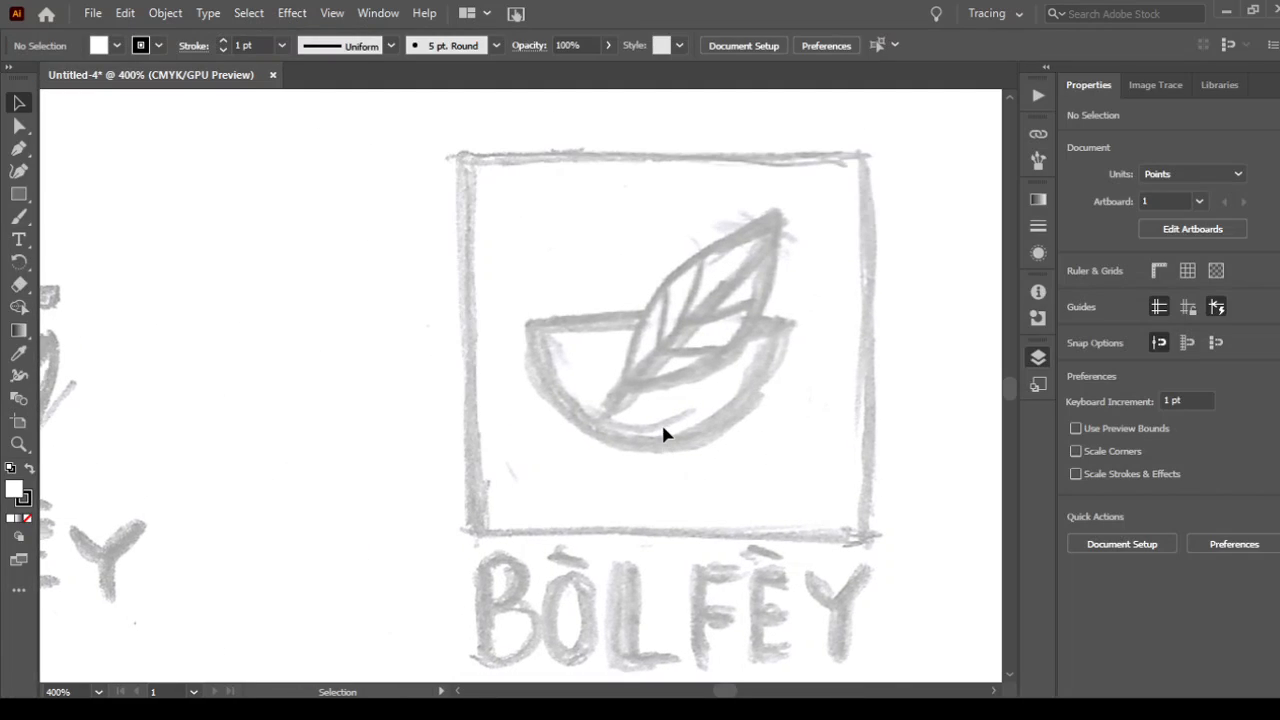
{"action": "left_click_drag", "start_coordinate": [654, 420], "coordinate": [583, 397]}
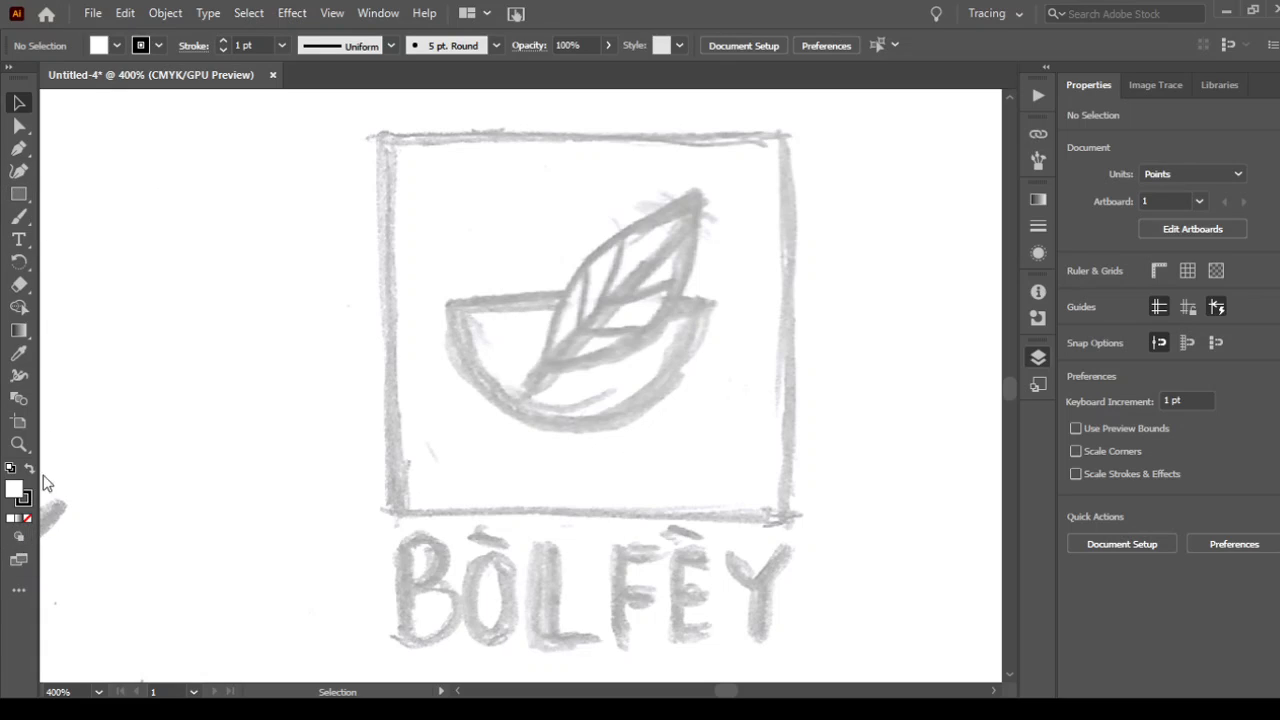
Draw an unfilled rectangle about 69 × 30 pt inside the sketched box, its lower edge on the bowl's rim.
{"action": "left_click", "coordinate": [20, 195]}
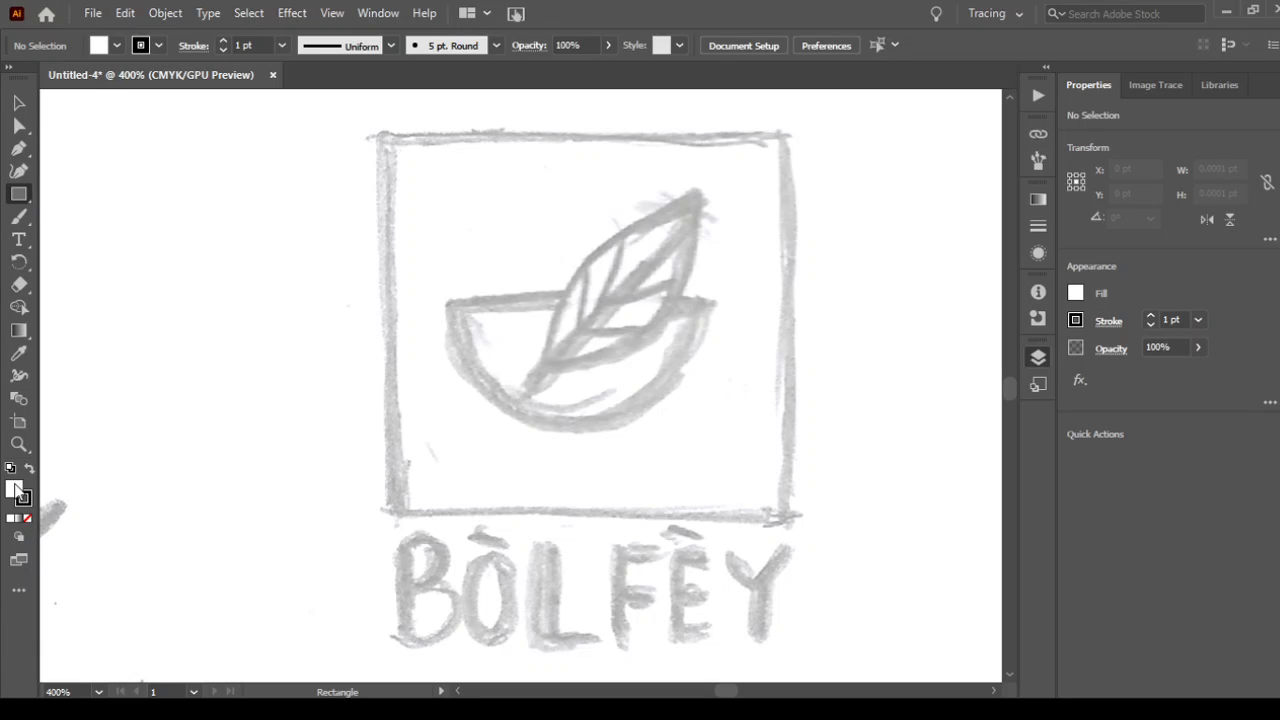
{"action": "left_click", "coordinate": [28, 518]}
{"action": "scroll", "coordinate": [460, 312], "scroll_direction": "right", "scroll_amount": 3}
{"action": "scroll", "coordinate": [363, 334], "scroll_direction": "up", "scroll_amount": 1}
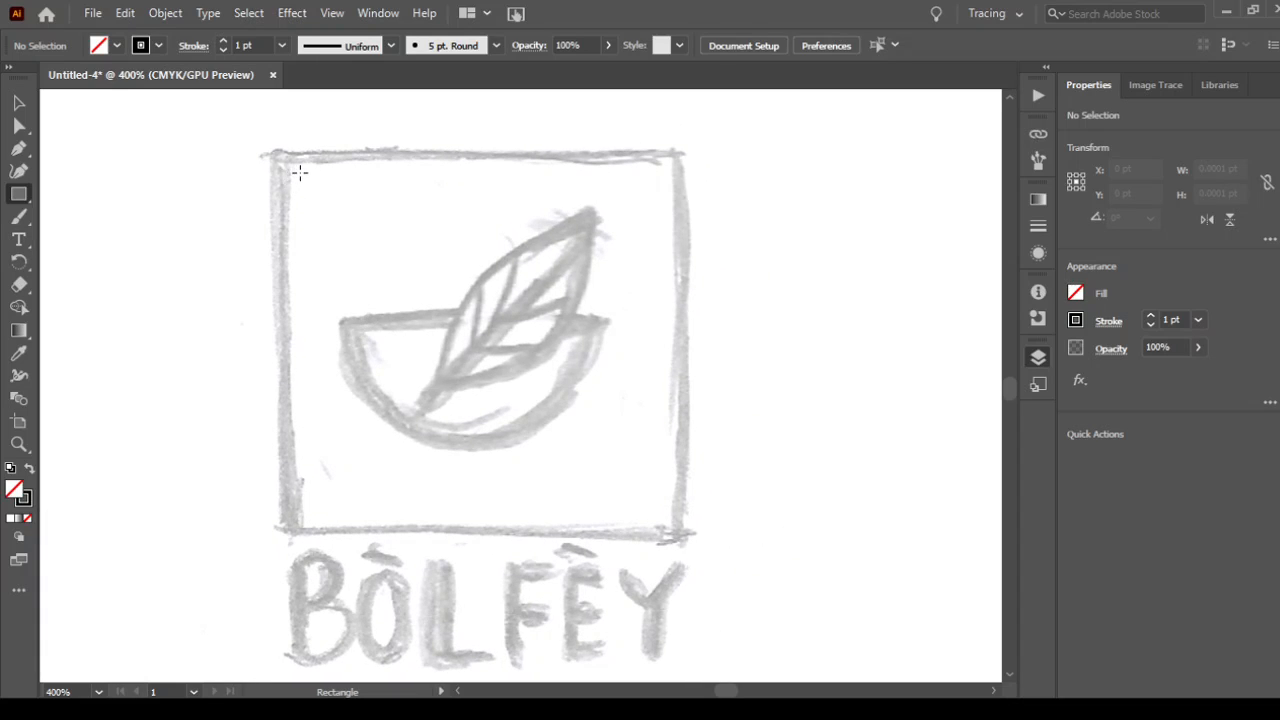
{"action": "mouse_move", "coordinate": [302, 159]}
{"action": "left_mouse_down"}
{"action": "mouse_move", "coordinate": [303, 217]}
{"action": "mouse_move", "coordinate": [517, 291]}
{"action": "mouse_move", "coordinate": [626, 291]}
{"action": "mouse_move", "coordinate": [641, 318]}
{"action": "mouse_move", "coordinate": [662, 320]}
{"action": "left_mouse_up"}
{"action": "left_click_drag", "start_coordinate": [662, 318], "coordinate": [663, 319]}
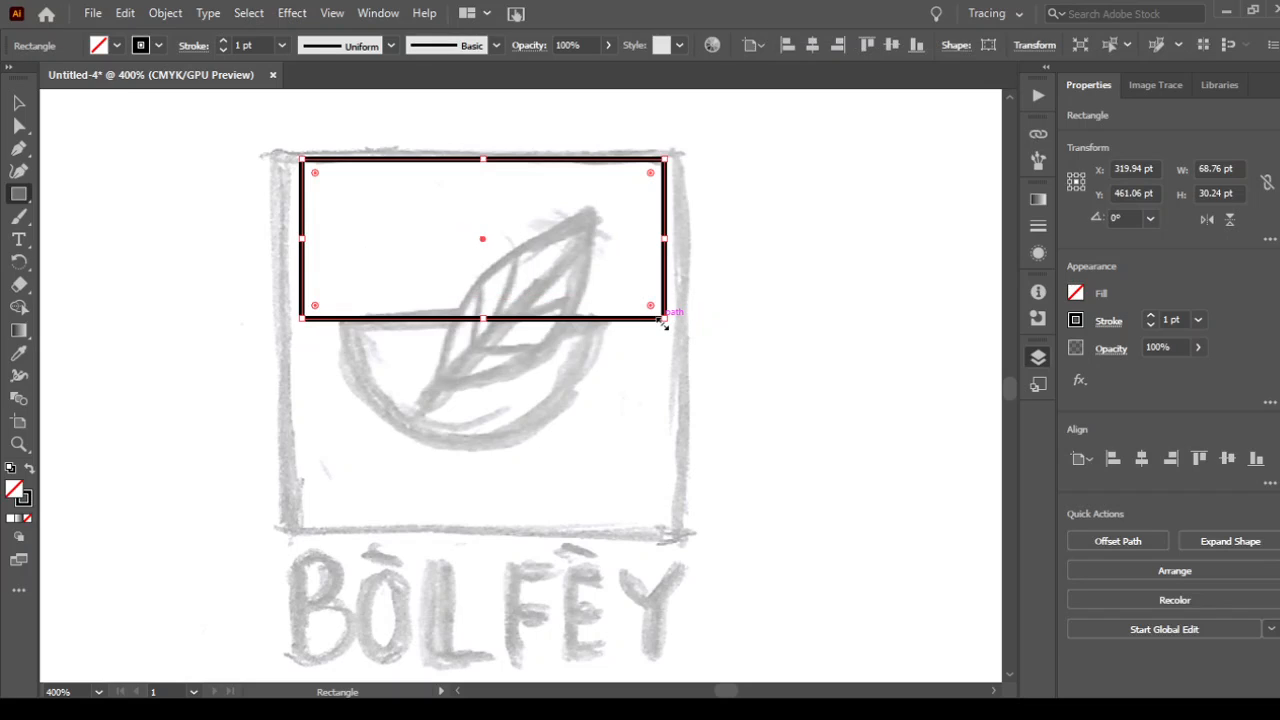
Draw a circle about 44 pt in diameter over the bowl sketch and centre it horizontally on the rectangle.
{"action": "key", "text": "l"}
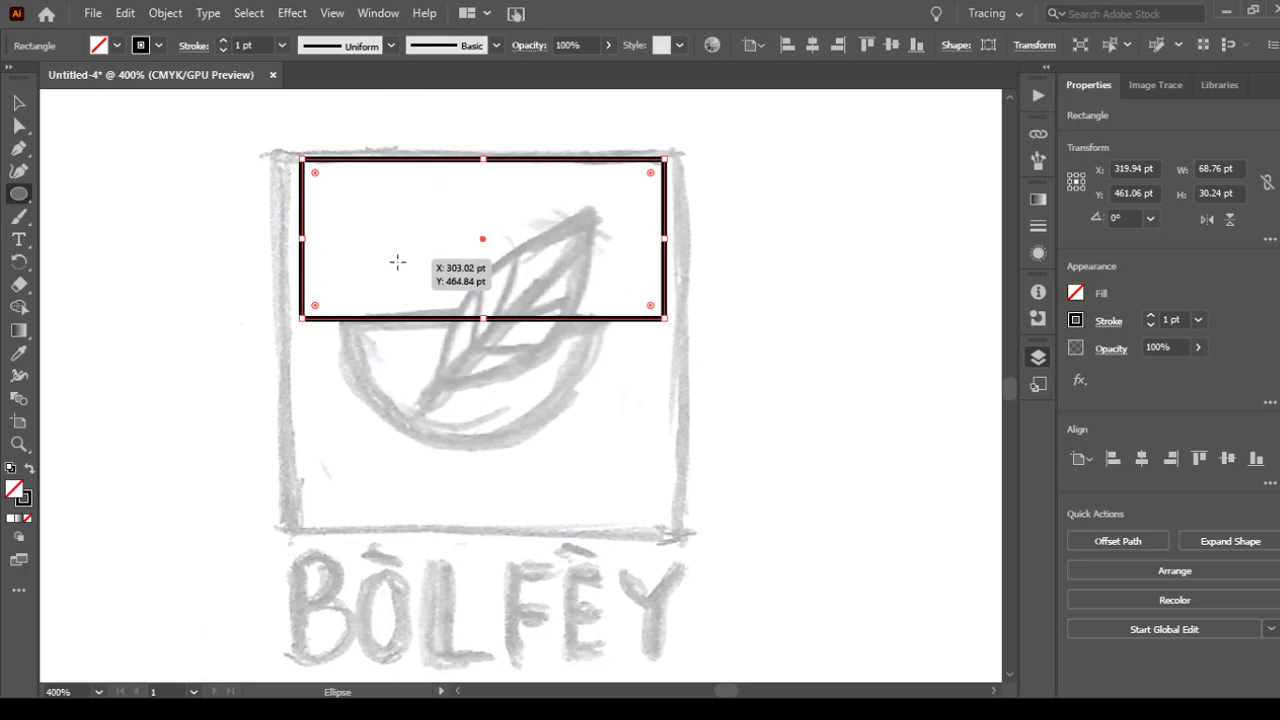
{"action": "left_click_drag", "start_coordinate": [403, 257], "coordinate": [633, 451]}
{"action": "key", "text": "v"}
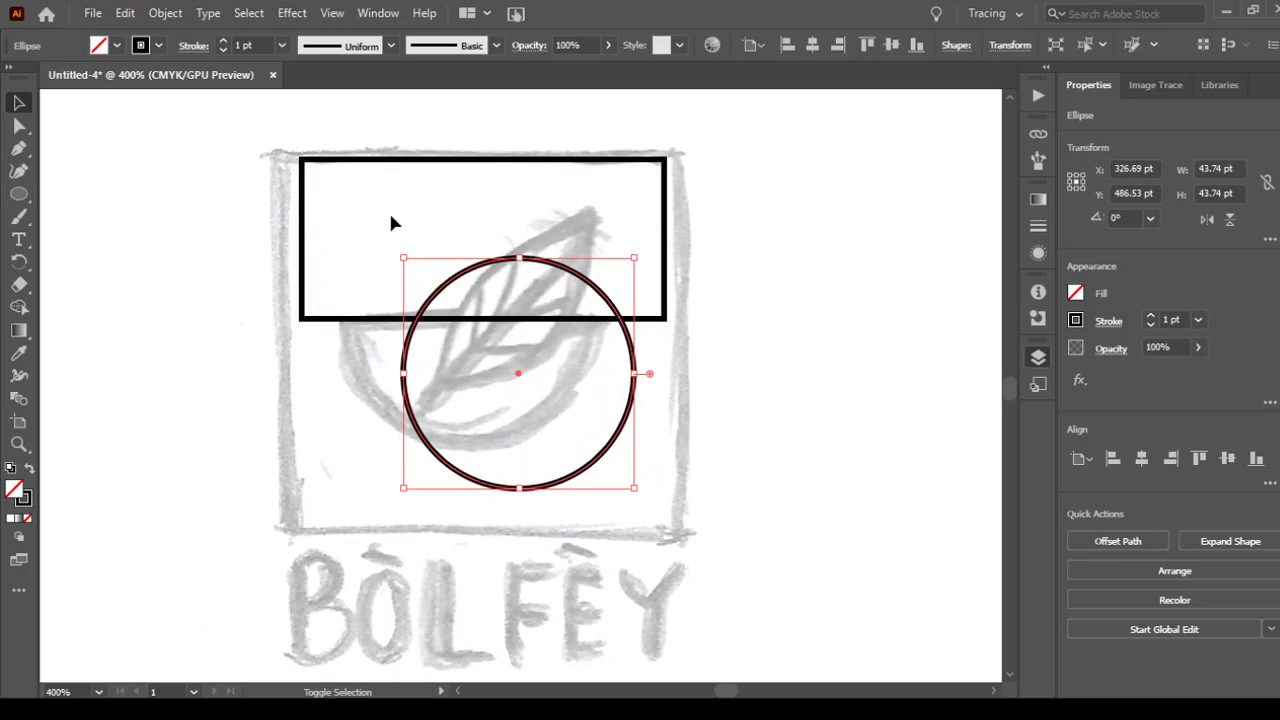
{"action": "left_click", "coordinate": [368, 161], "text": "shift"}
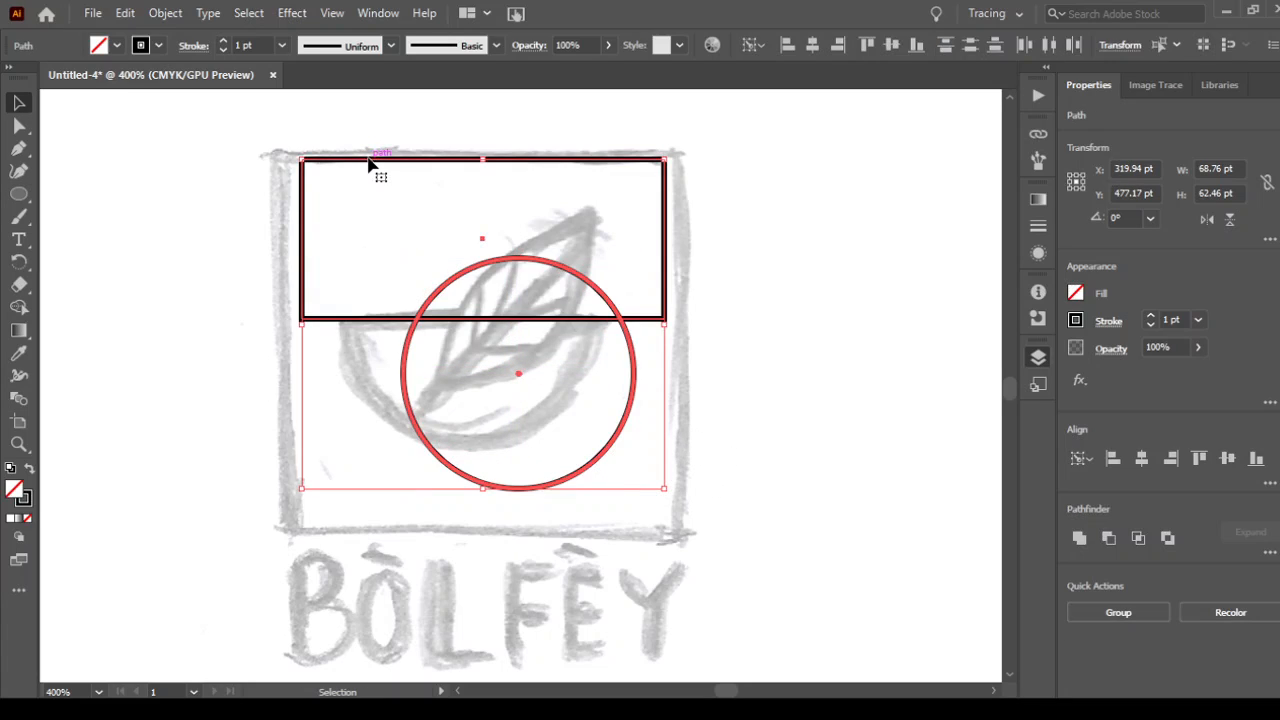
{"action": "left_click", "coordinate": [370, 161]}
{"action": "left_click", "coordinate": [812, 46]}
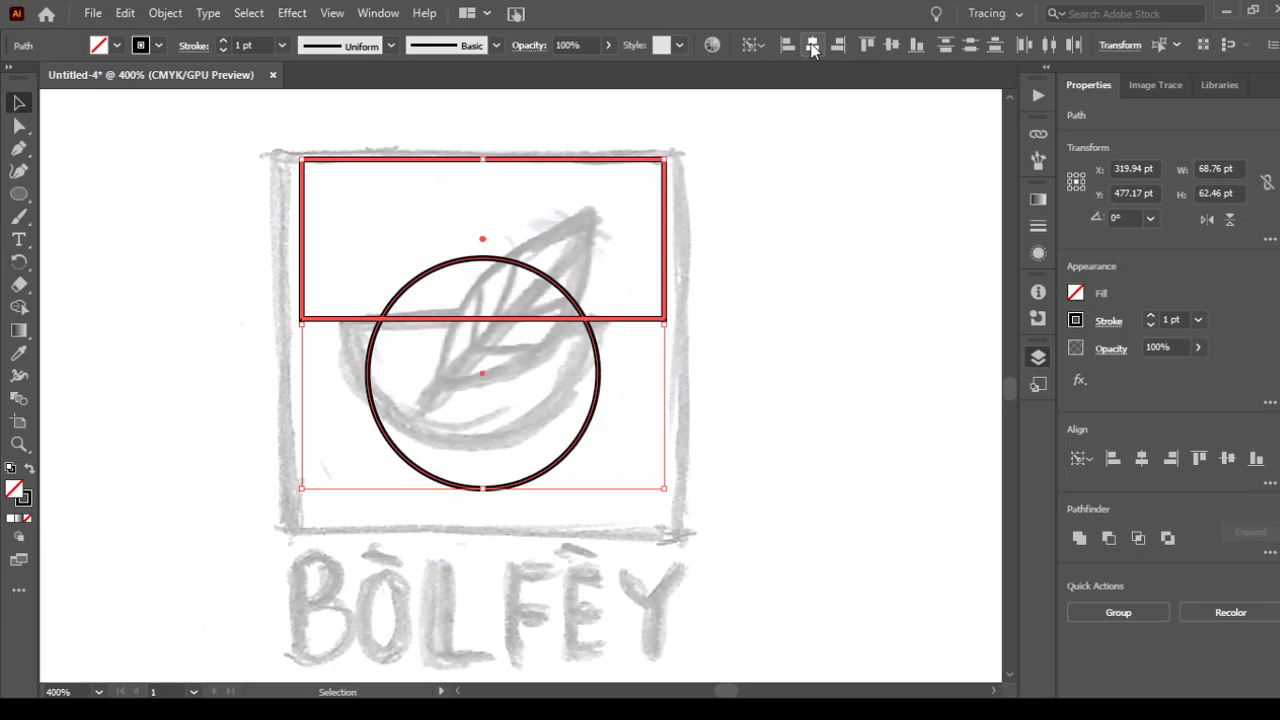
{"action": "left_click", "coordinate": [522, 416]}
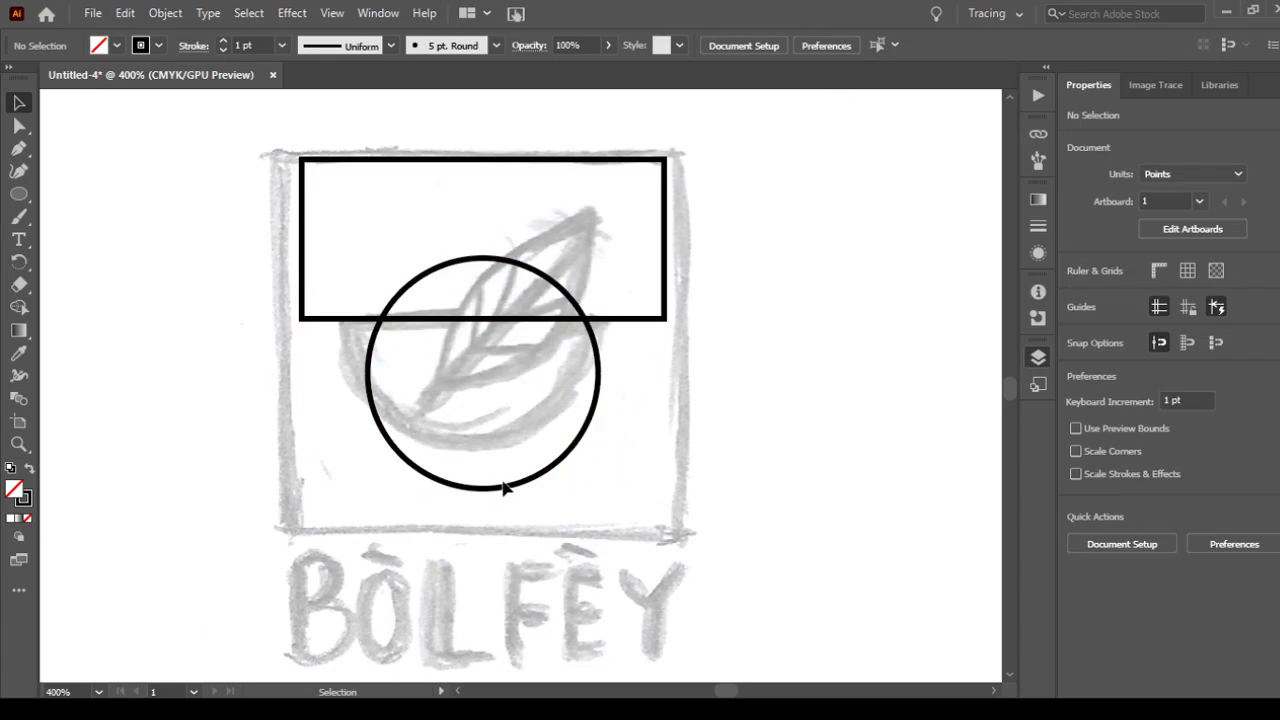
Move the circle up and enlarge it to about 49 pt so its lower half follows the sketched bowl.
{"action": "left_click_drag", "start_coordinate": [503, 490], "coordinate": [497, 450]}
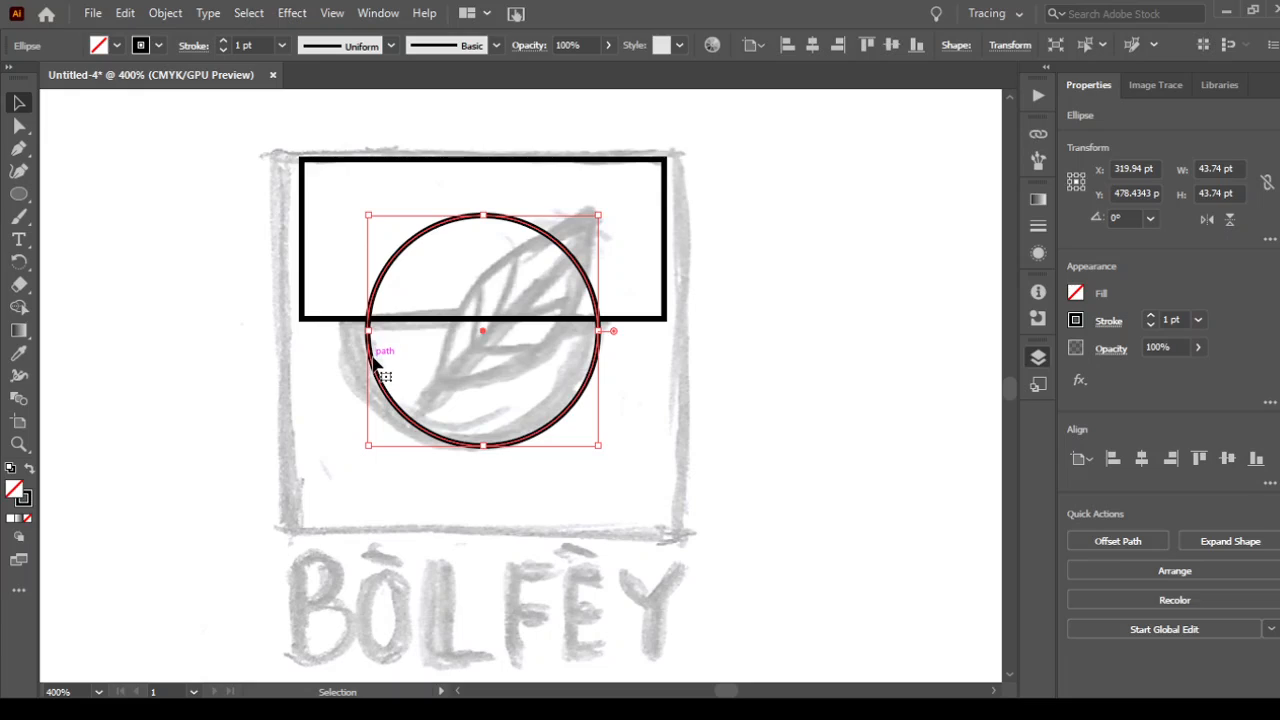
{"action": "left_click_drag", "start_coordinate": [368, 215], "coordinate": [314, 190]}
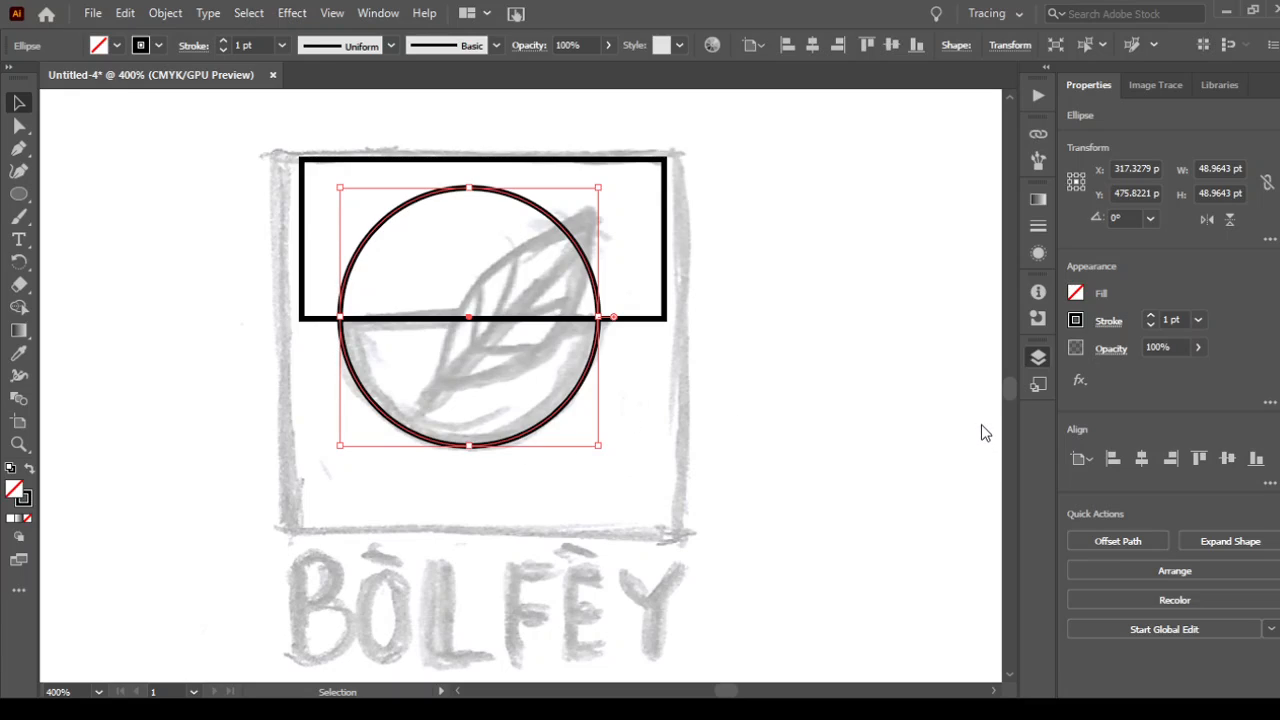
Set the stroke weight of both the rectangle and the circle to 4 pt.
{"action": "left_click_drag", "start_coordinate": [673, 414], "coordinate": [392, 174]}
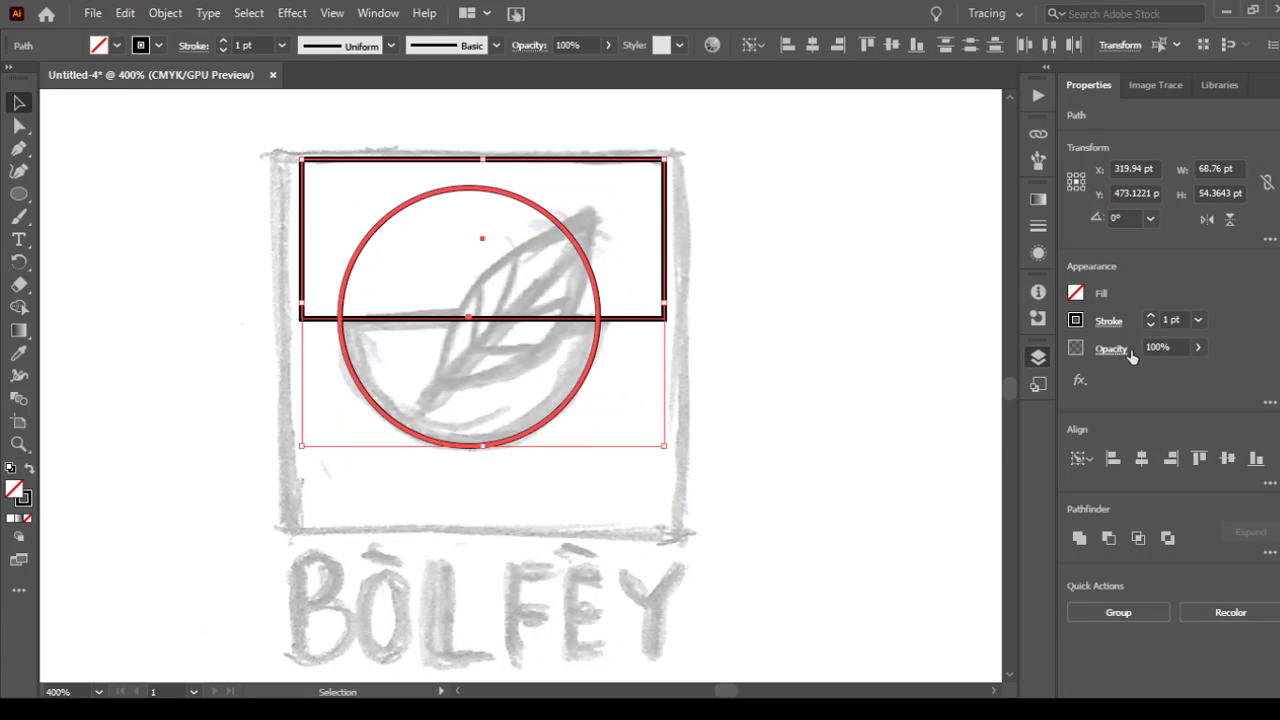
{"action": "left_click", "coordinate": [1168, 318]}
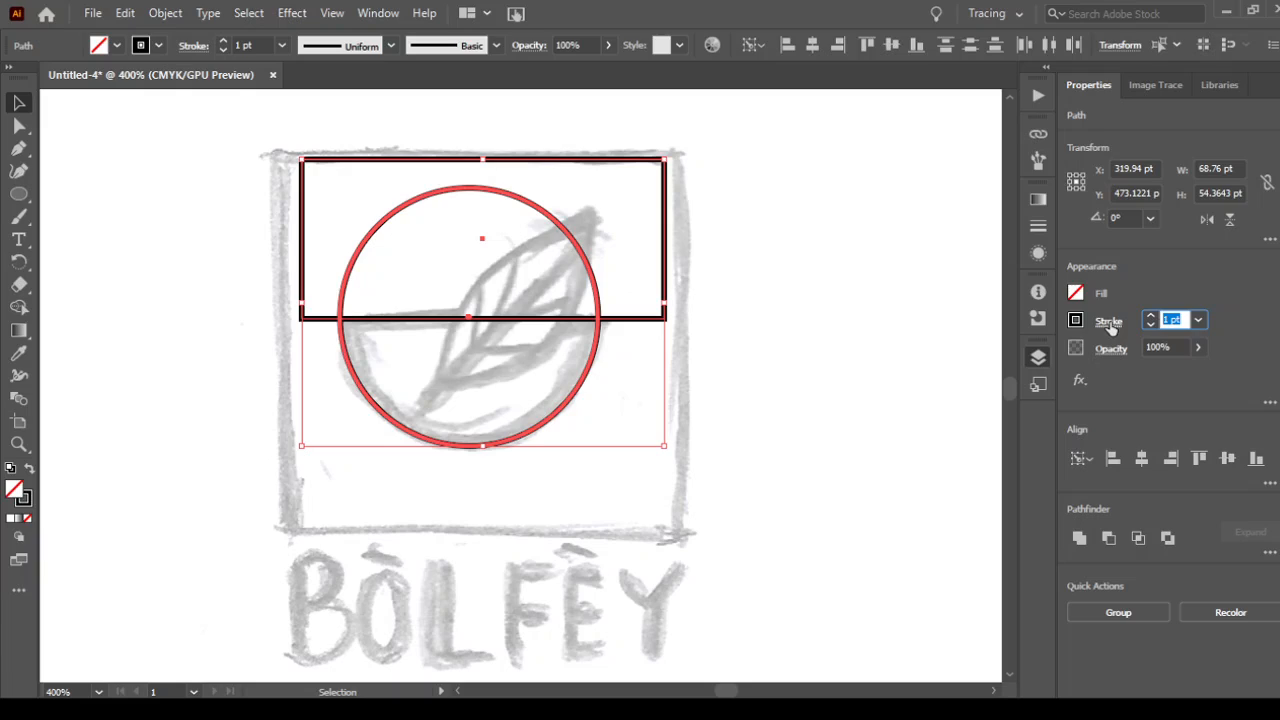
{"action": "type", "text": "3"}
{"action": "key", "text": "Return"}
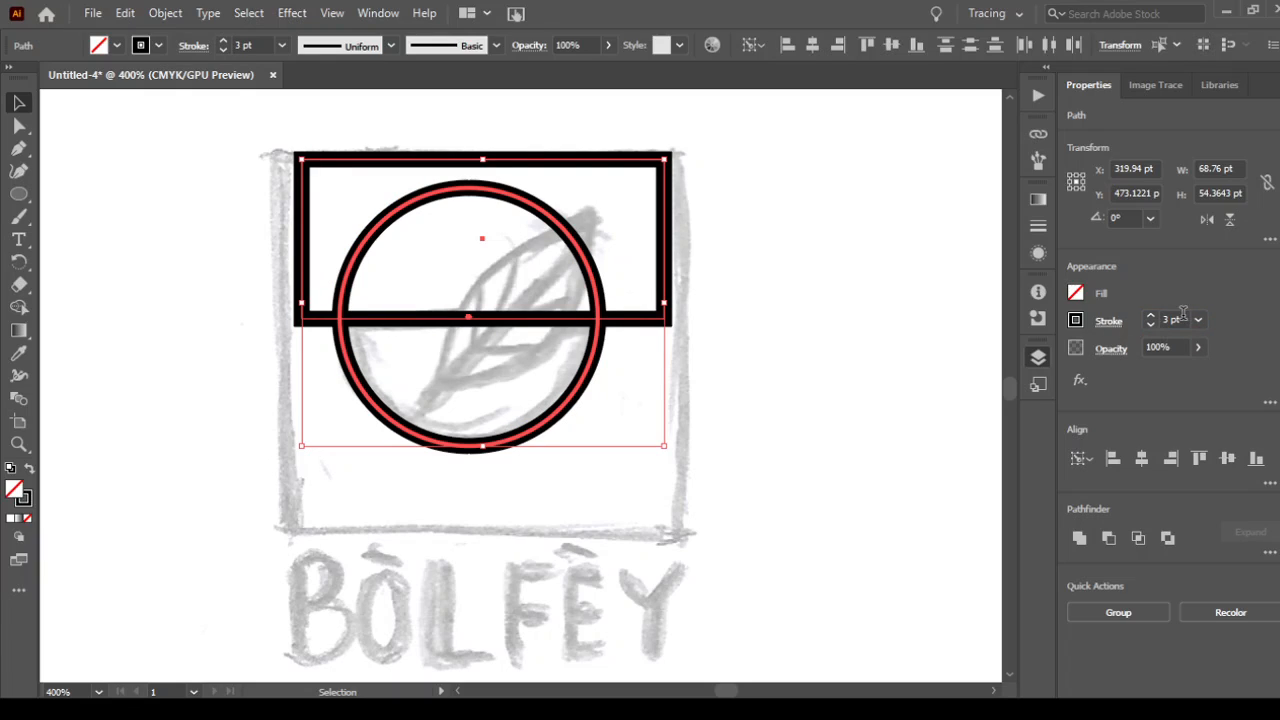
{"action": "left_click", "coordinate": [1152, 319]}
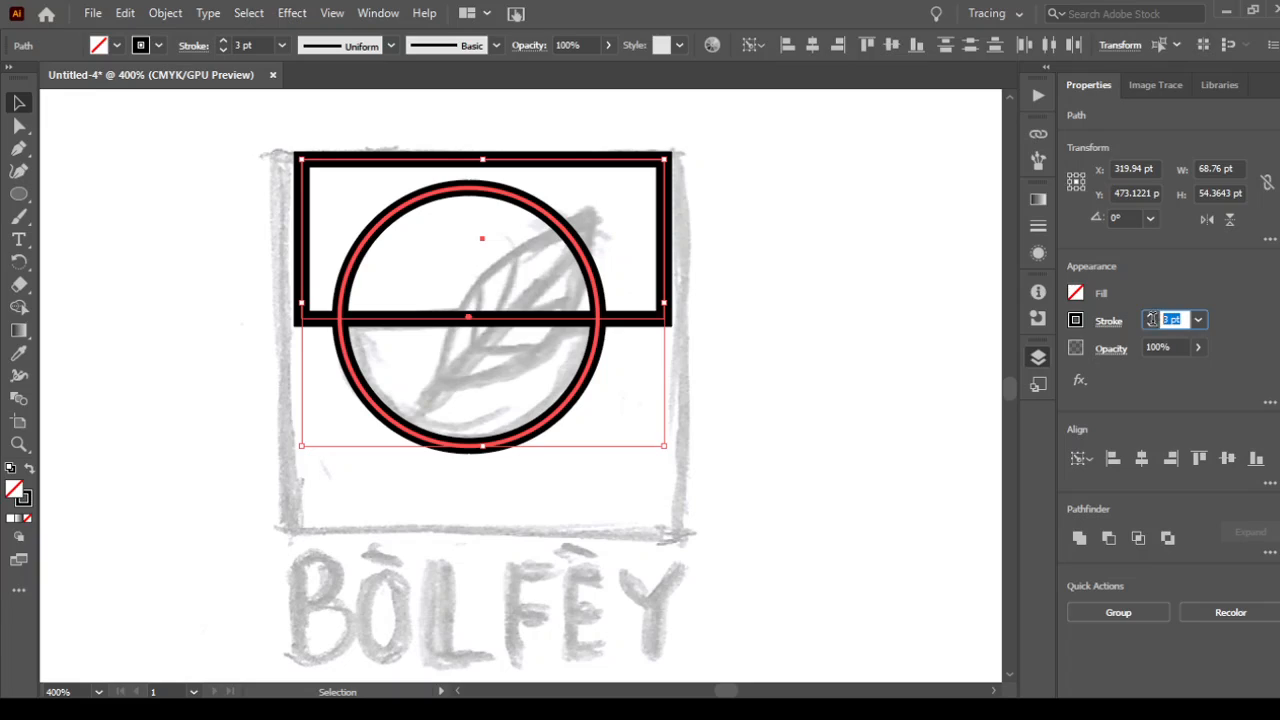
{"action": "type", "text": "4"}
{"action": "key", "text": "Return"}
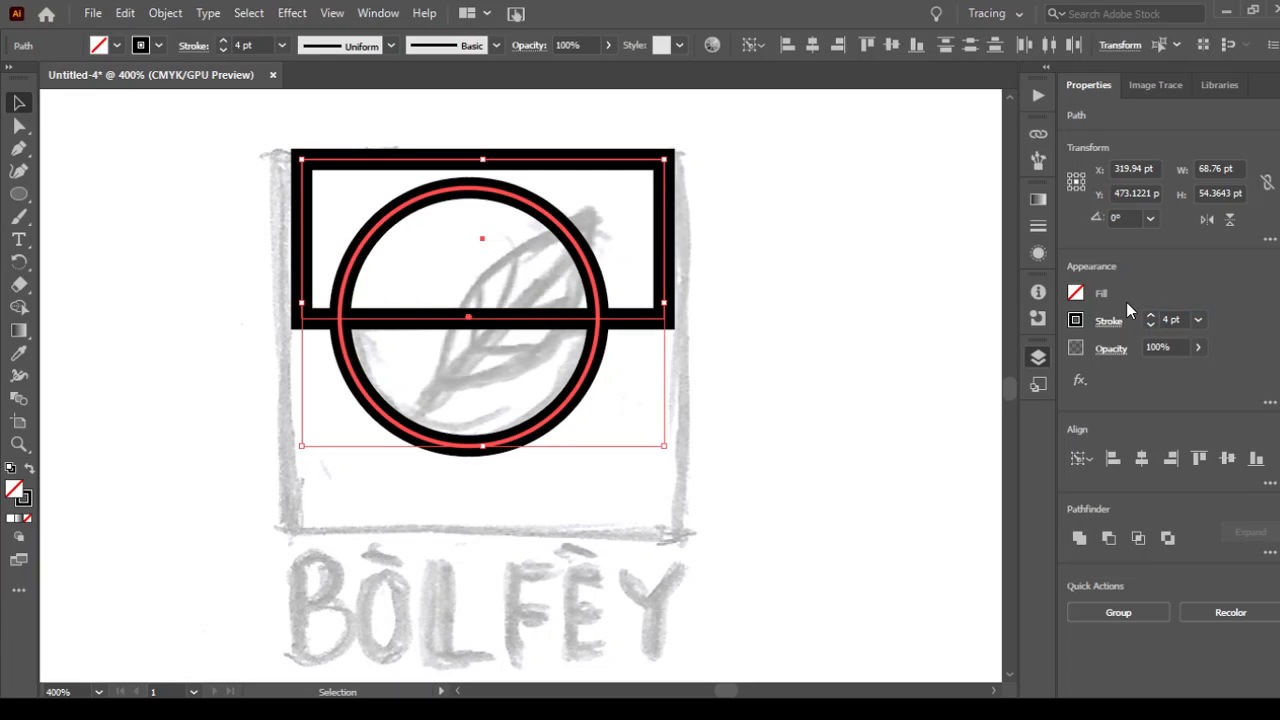
{"action": "left_click", "coordinate": [737, 470]}
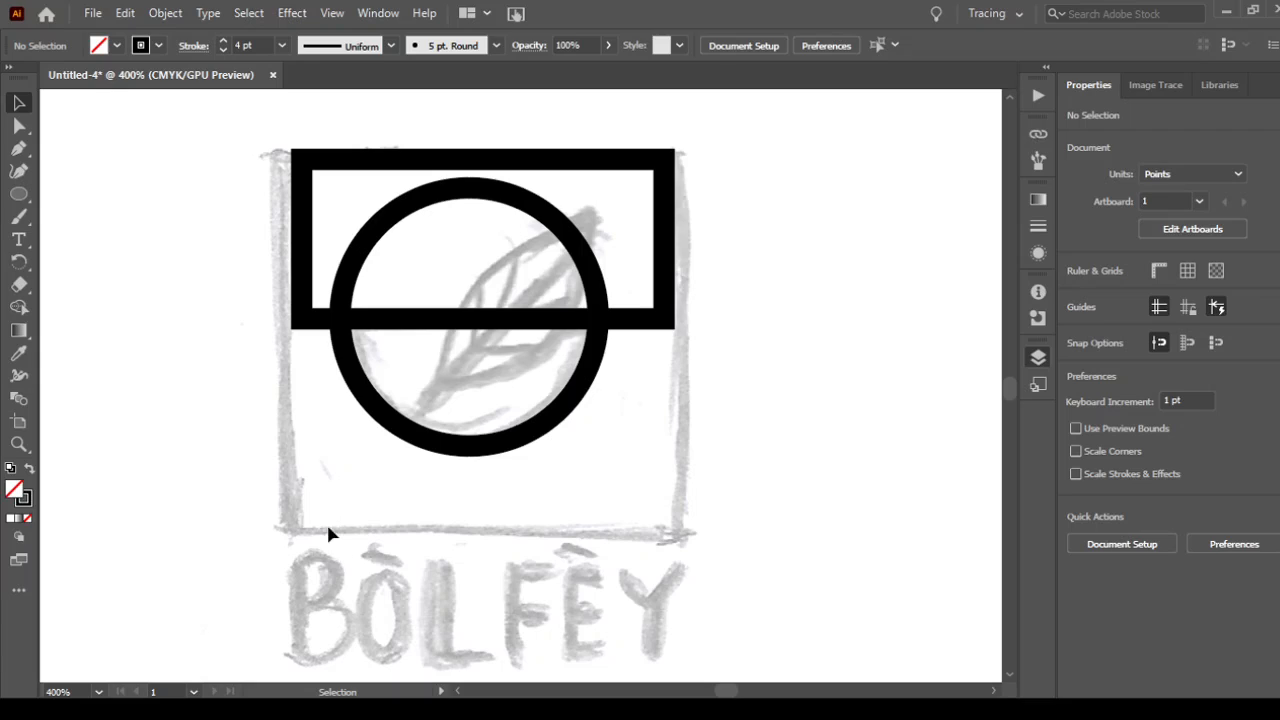
{"action": "left_click", "coordinate": [323, 160]}
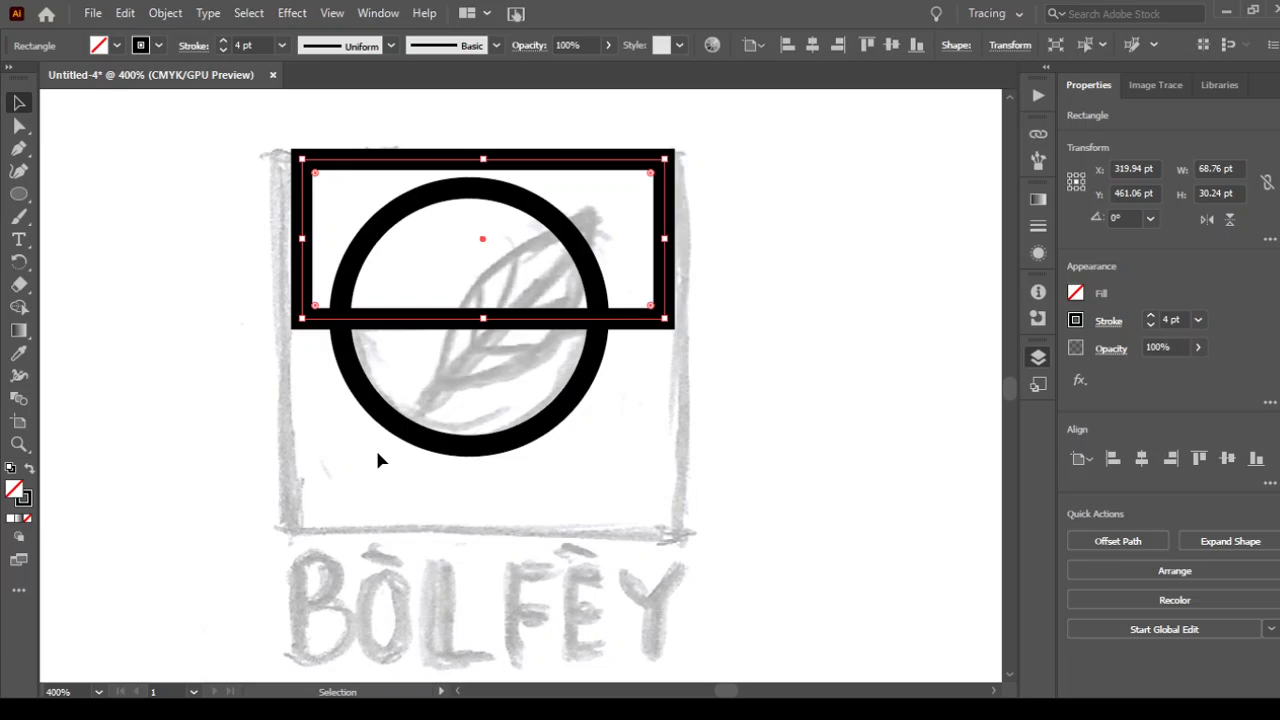
{"action": "left_click", "coordinate": [208, 235]}
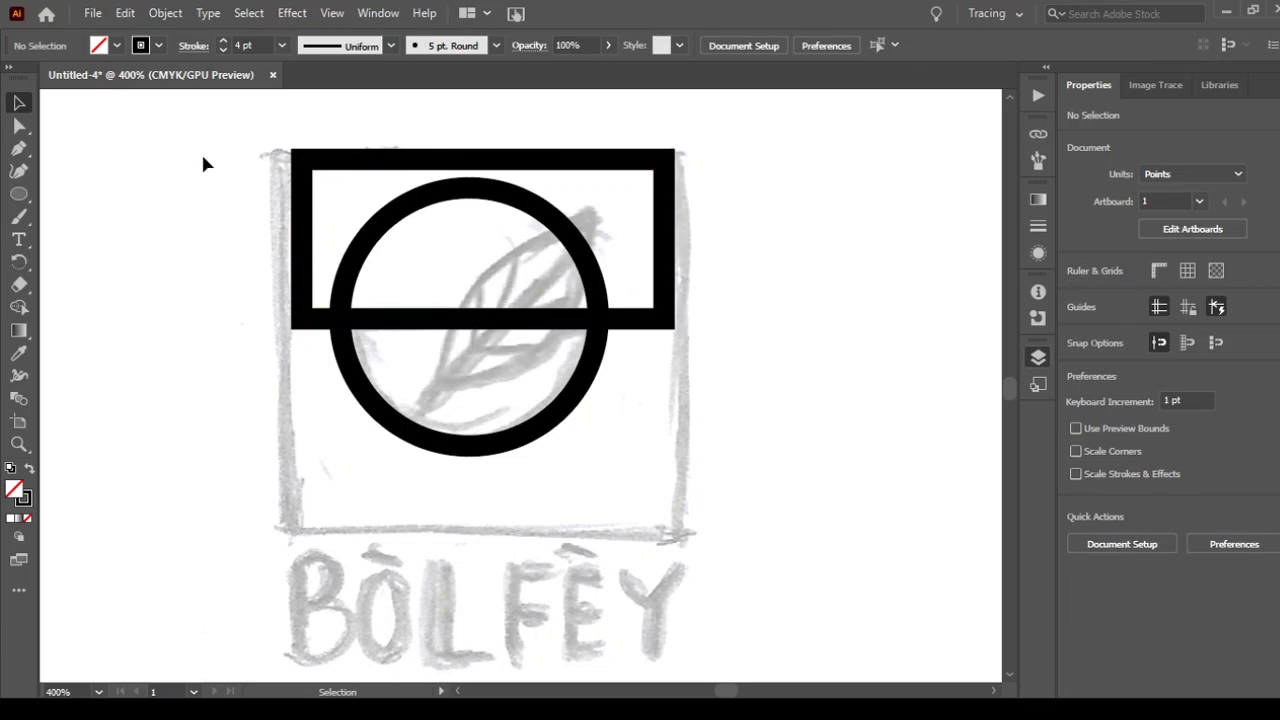
{"action": "left_click", "coordinate": [664, 326]}
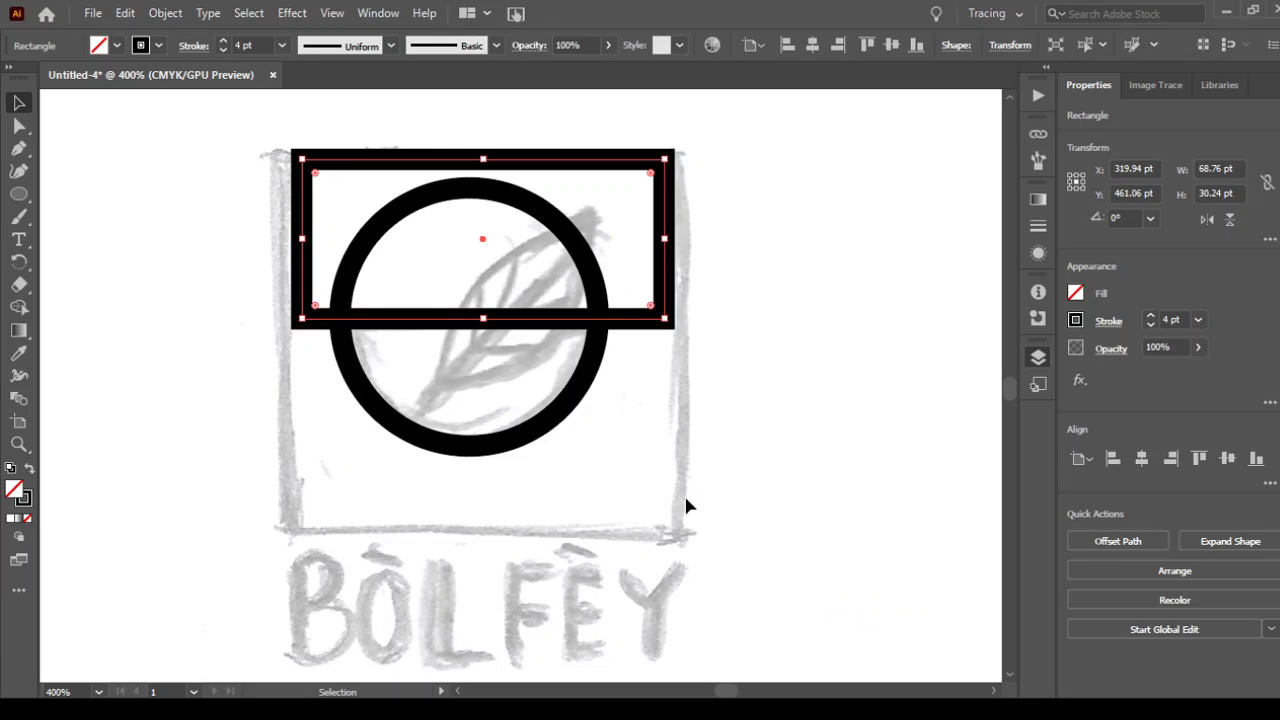
{"action": "left_click", "coordinate": [661, 477]}
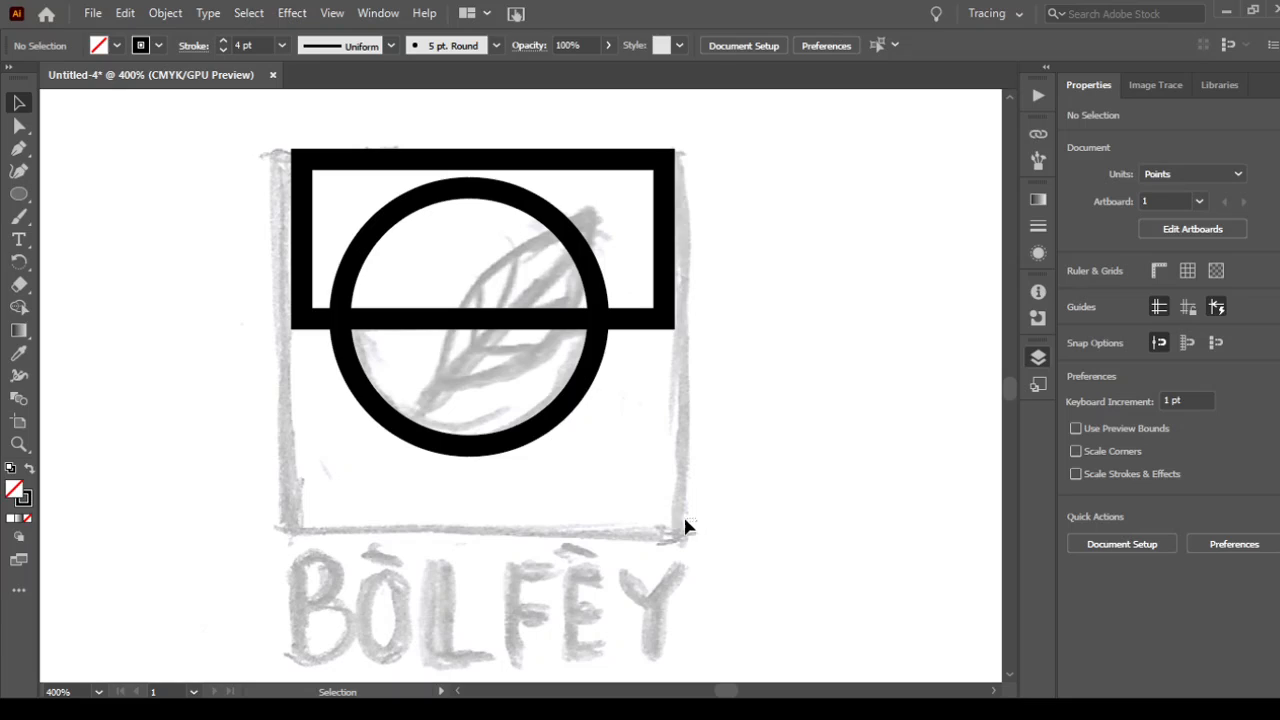
Try subtracting the rectangle from the circle with the Minus Front pathfinder, and undo it.
{"action": "mouse_move", "coordinate": [686, 523]}
{"action": "left_mouse_down"}
{"action": "mouse_move", "coordinate": [349, 434]}
{"action": "mouse_move", "coordinate": [191, 223]}
{"action": "mouse_move", "coordinate": [242, 200]}
{"action": "left_mouse_up"}
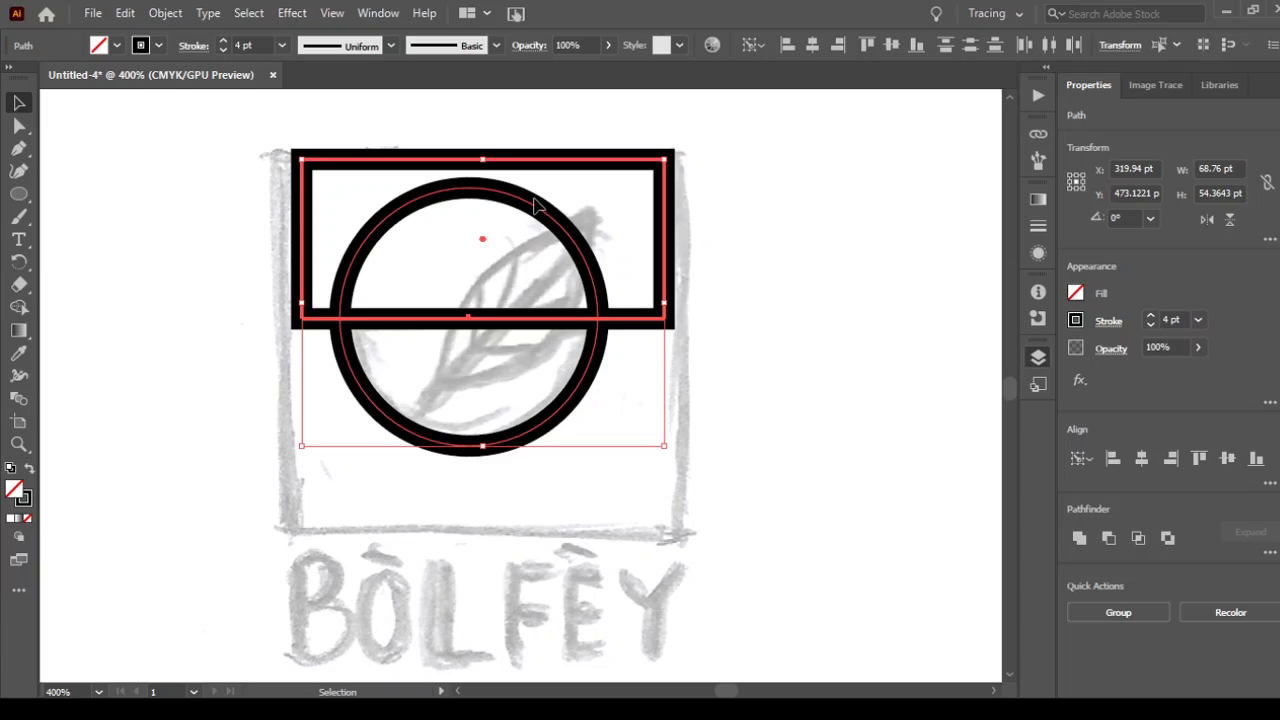
{"action": "left_click", "coordinate": [1109, 539]}
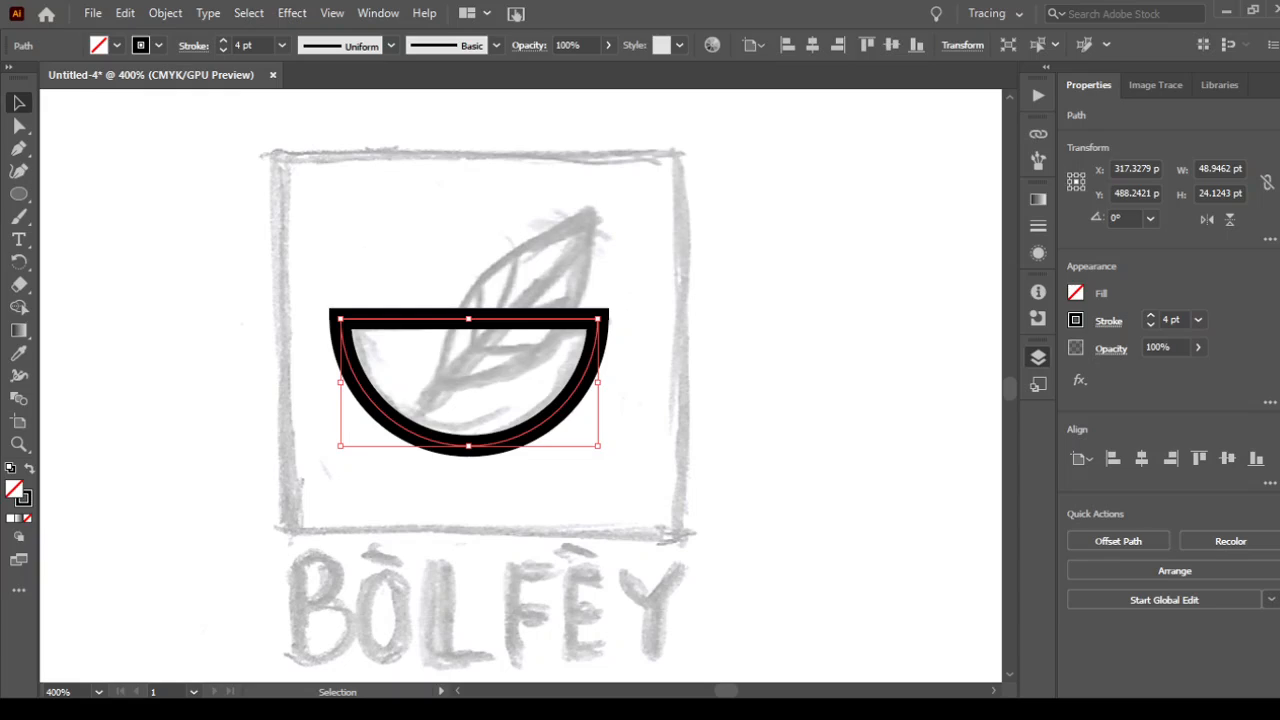
{"action": "key", "text": "ctrl+z"}
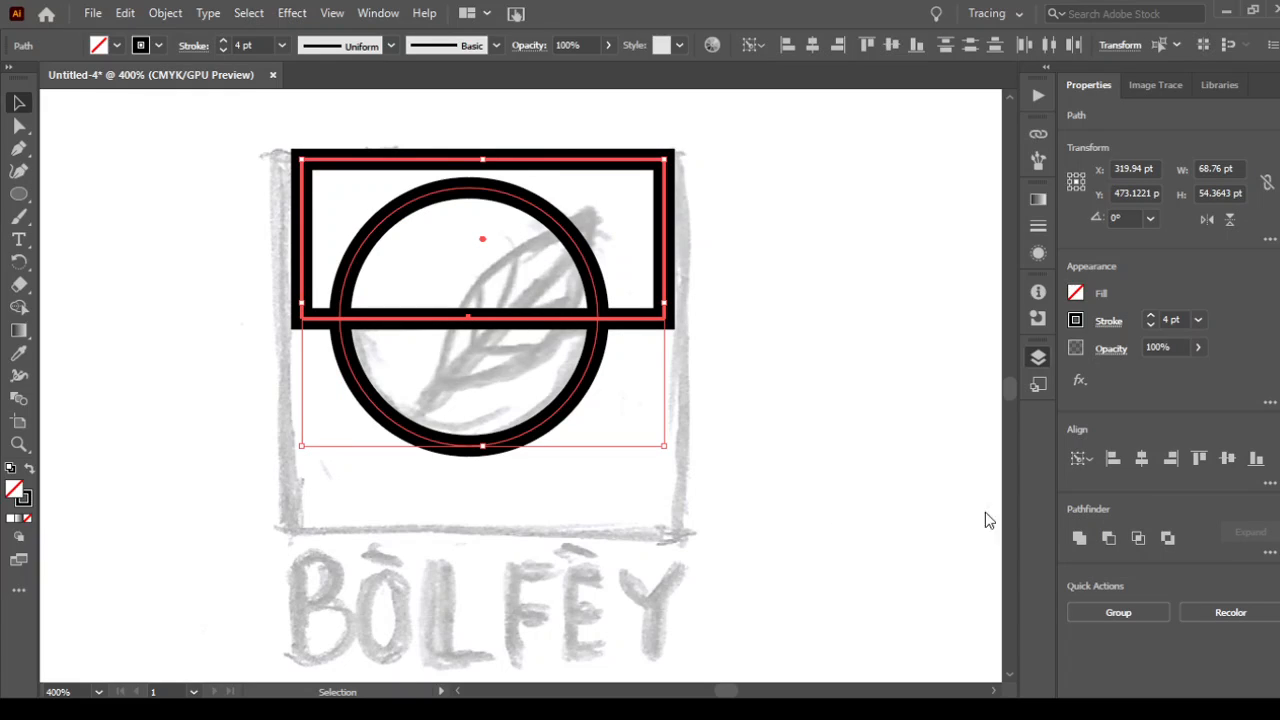
Try the Unite and Intersect pathfinders on the rectangle and circle, undoing each one.
{"action": "left_click", "coordinate": [1080, 540]}
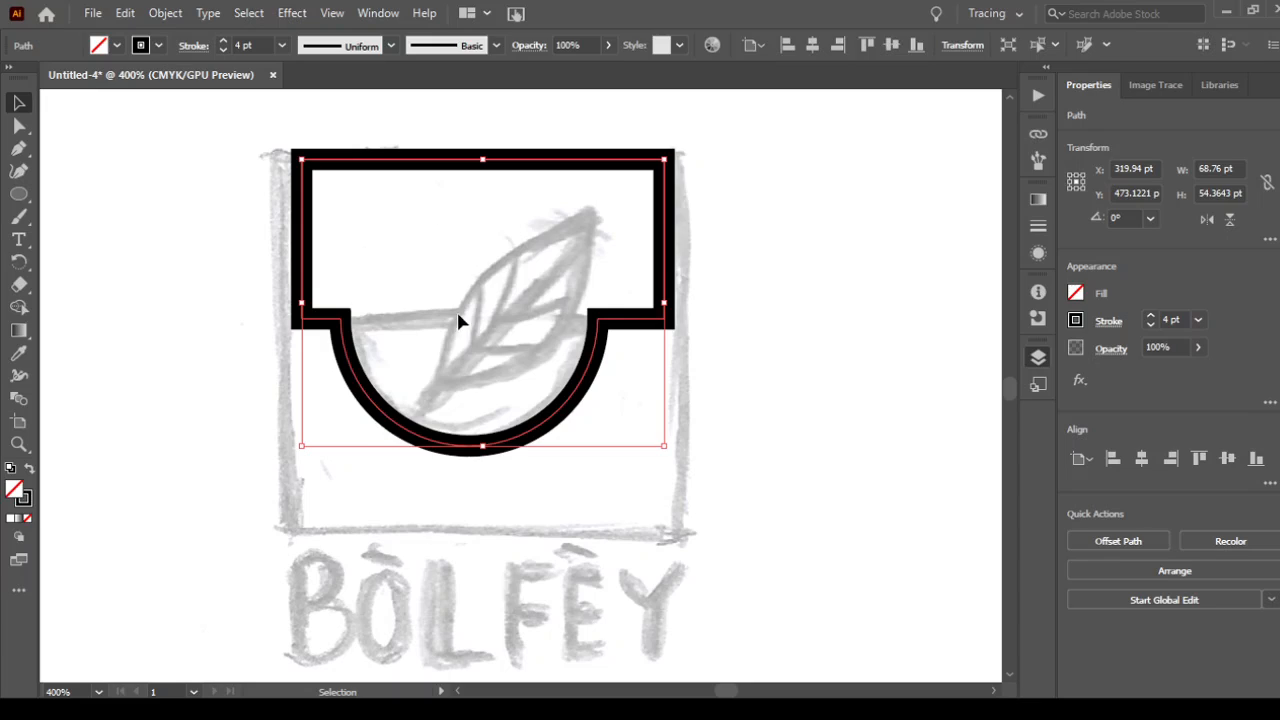
{"action": "key", "text": "ctrl+z"}
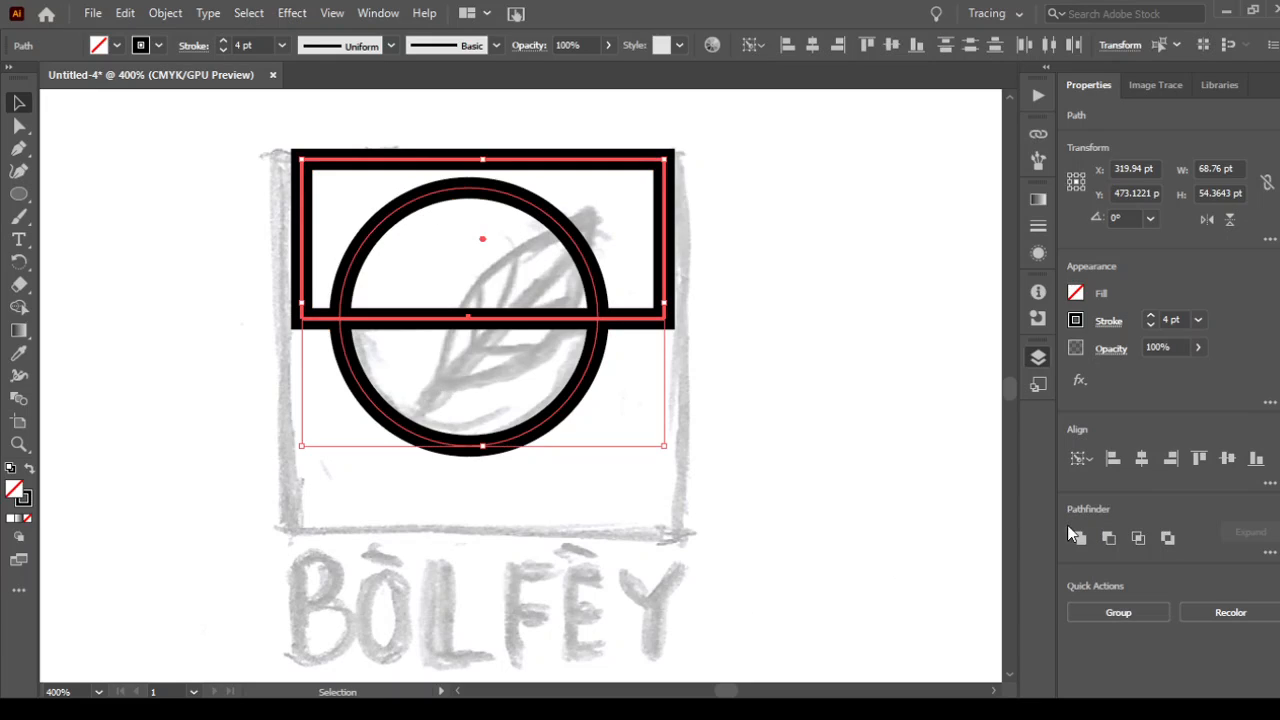
{"action": "left_click", "coordinate": [1138, 537]}
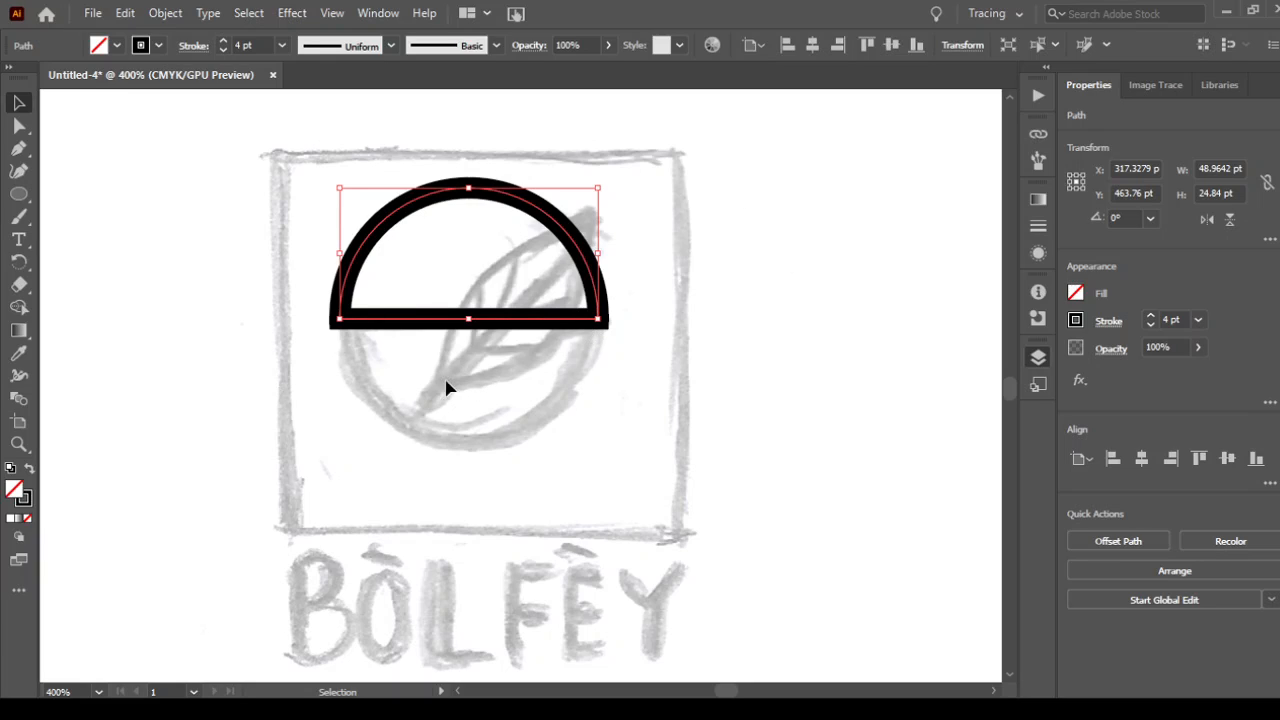
{"action": "key", "text": "ctrl+z"}
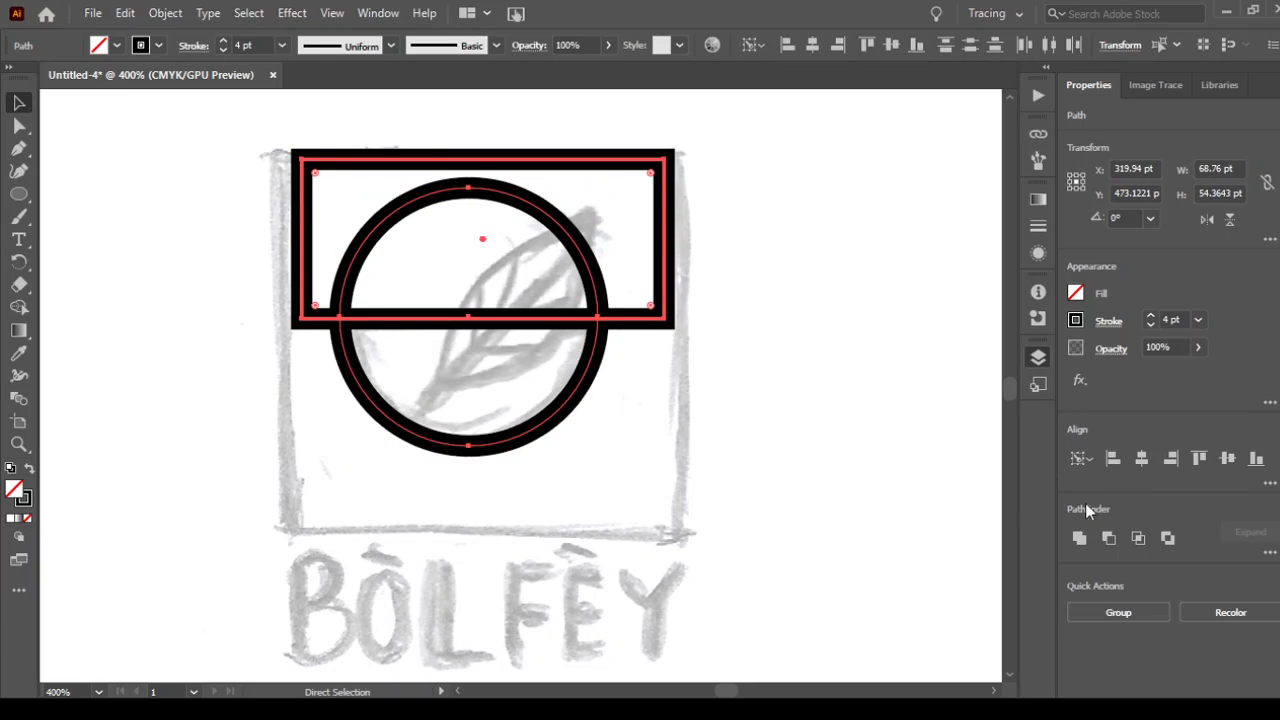
Apply the Exclude pathfinder to the rectangle and circle and ungroup the resulting pieces.
{"action": "left_click", "coordinate": [1160, 540]}
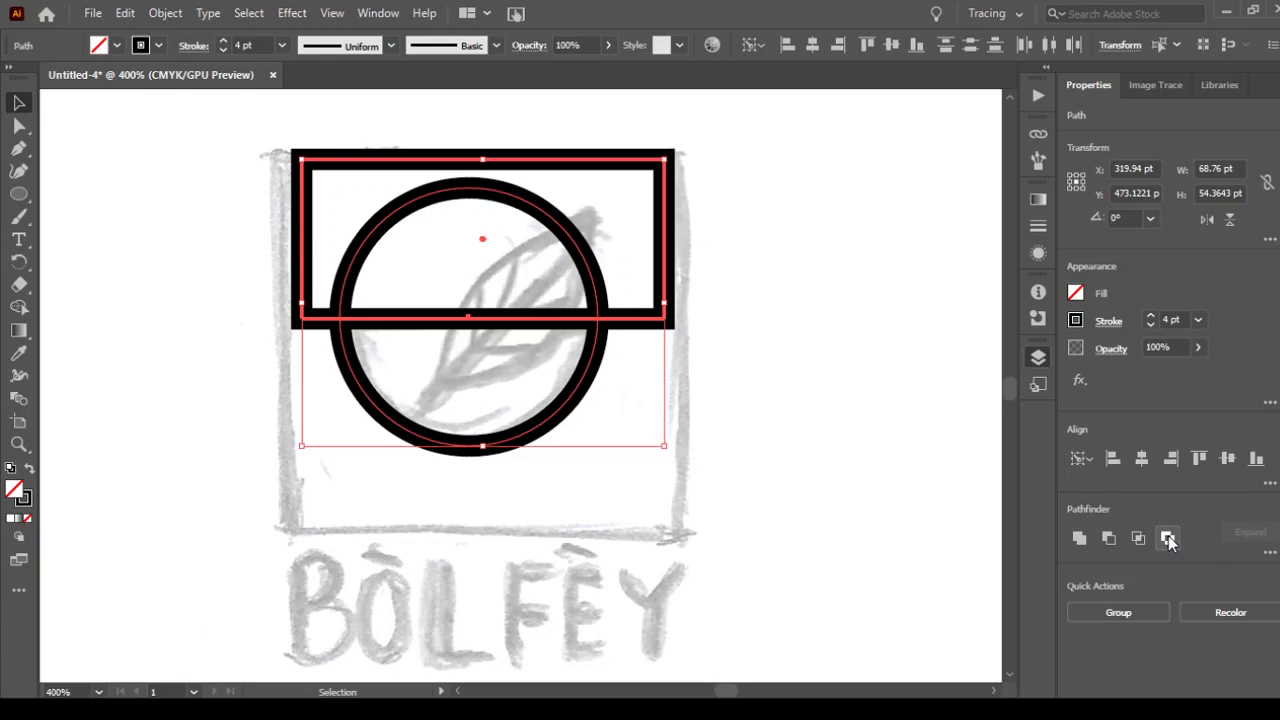
{"action": "left_click", "coordinate": [1168, 540]}
{"action": "left_click", "coordinate": [700, 308]}
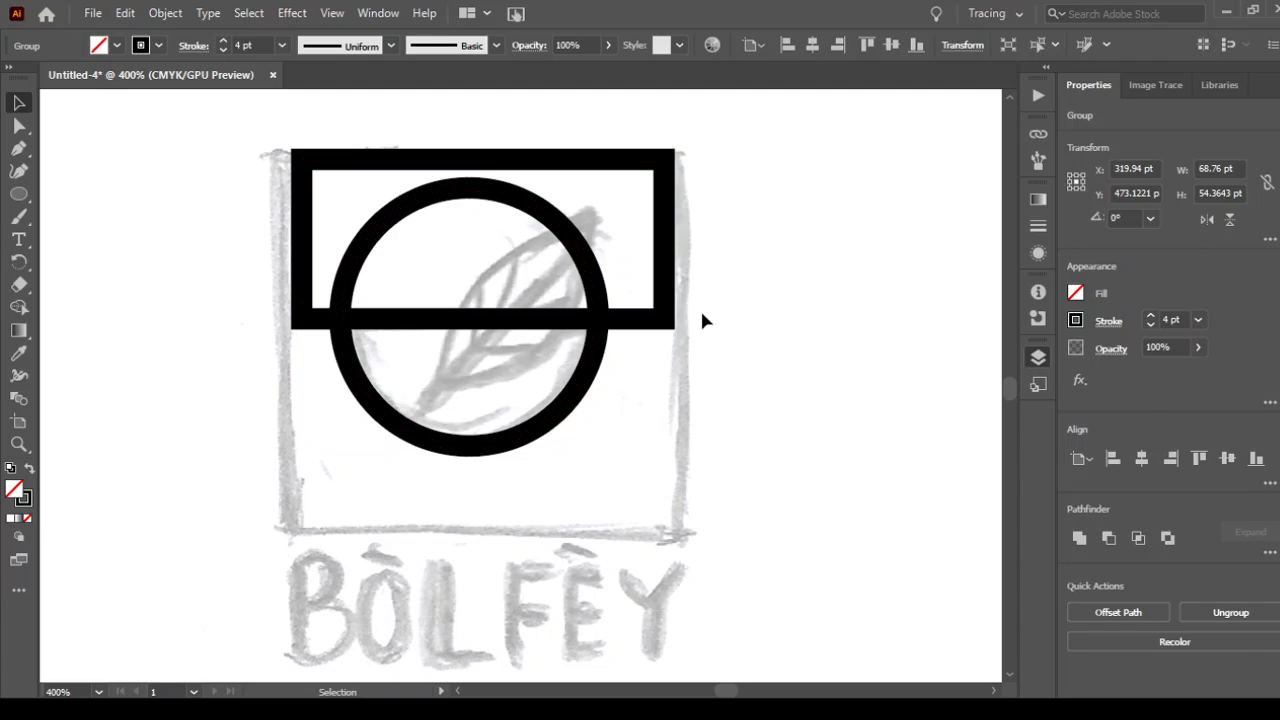
{"action": "left_click_drag", "start_coordinate": [677, 253], "coordinate": [695, 502]}
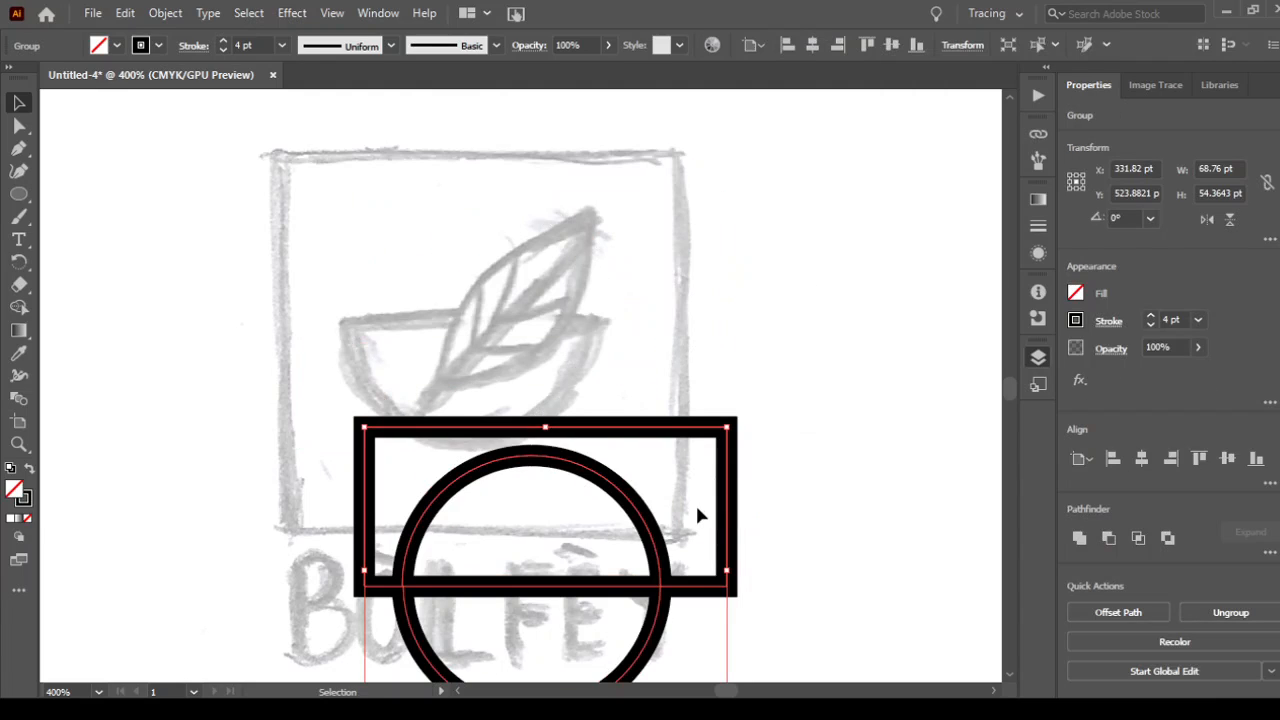
{"action": "key", "text": "ctrl+z"}
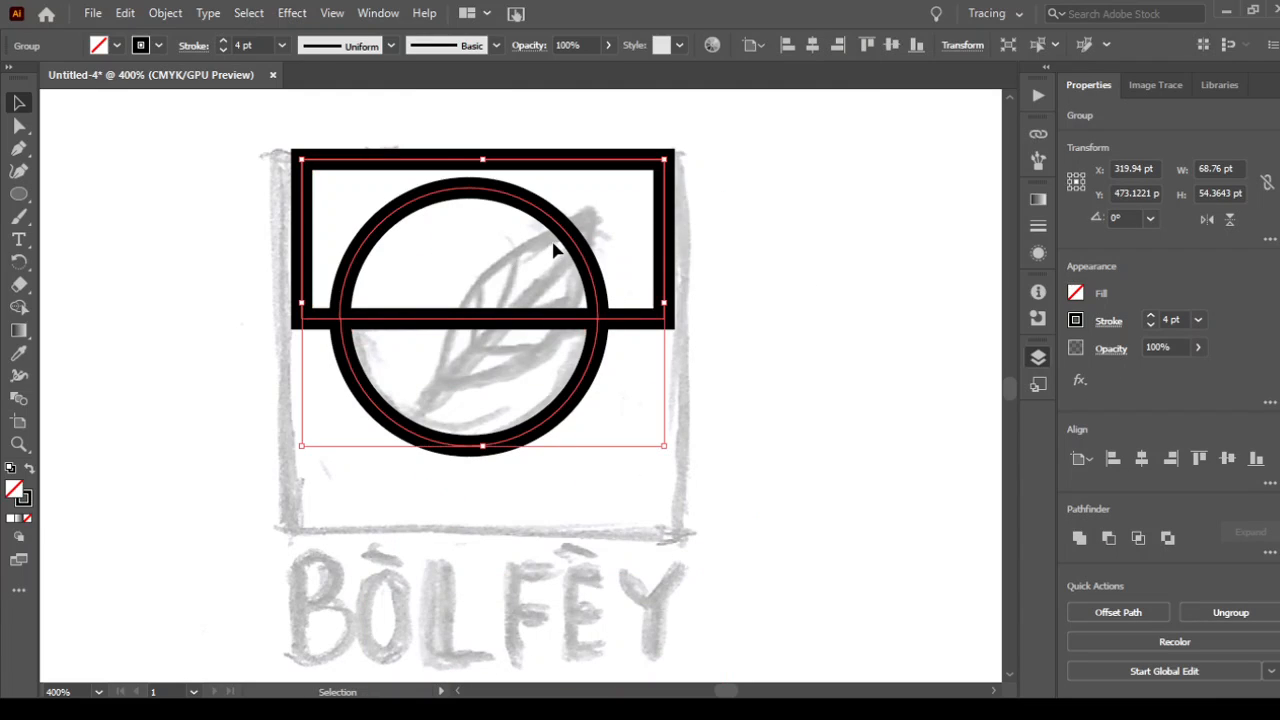
{"action": "key", "text": "ctrl+shift+g"}
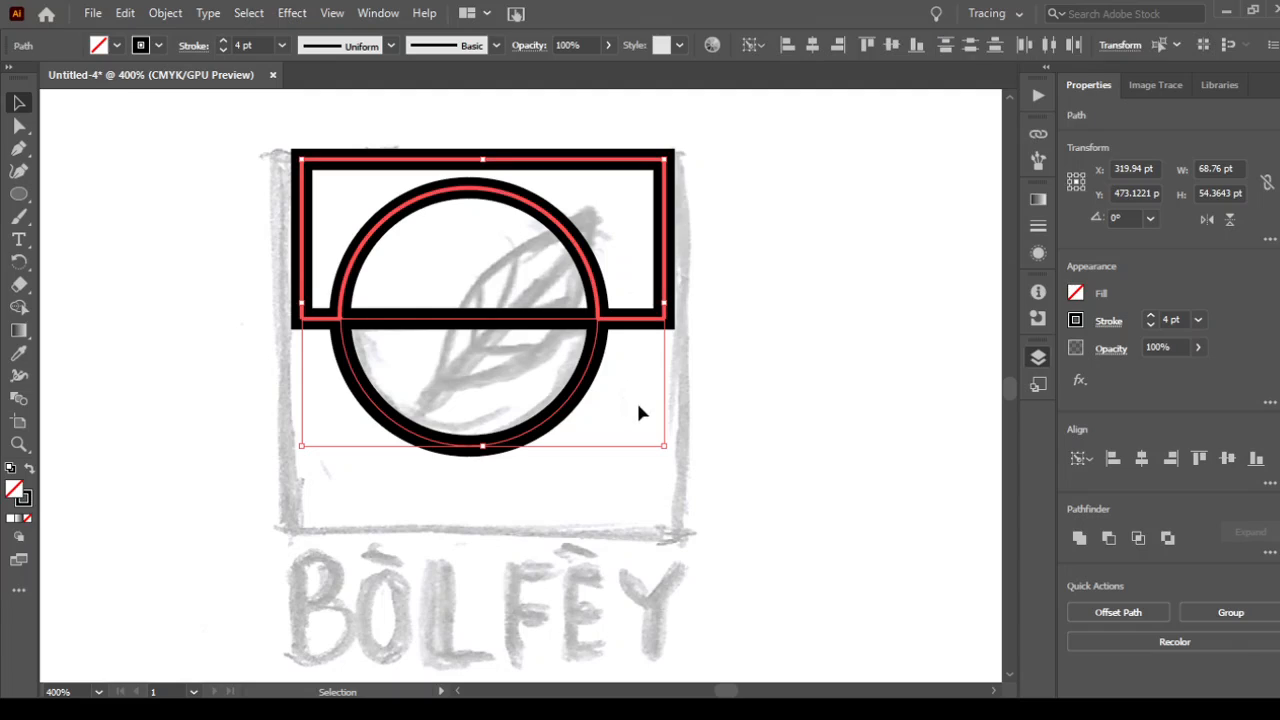
Try moving the upper frame piece and the half-circle bowl apart, and undo back to the grouped shapes.
{"action": "left_click", "coordinate": [737, 371]}
{"action": "left_click_drag", "start_coordinate": [674, 266], "coordinate": [804, 206]}
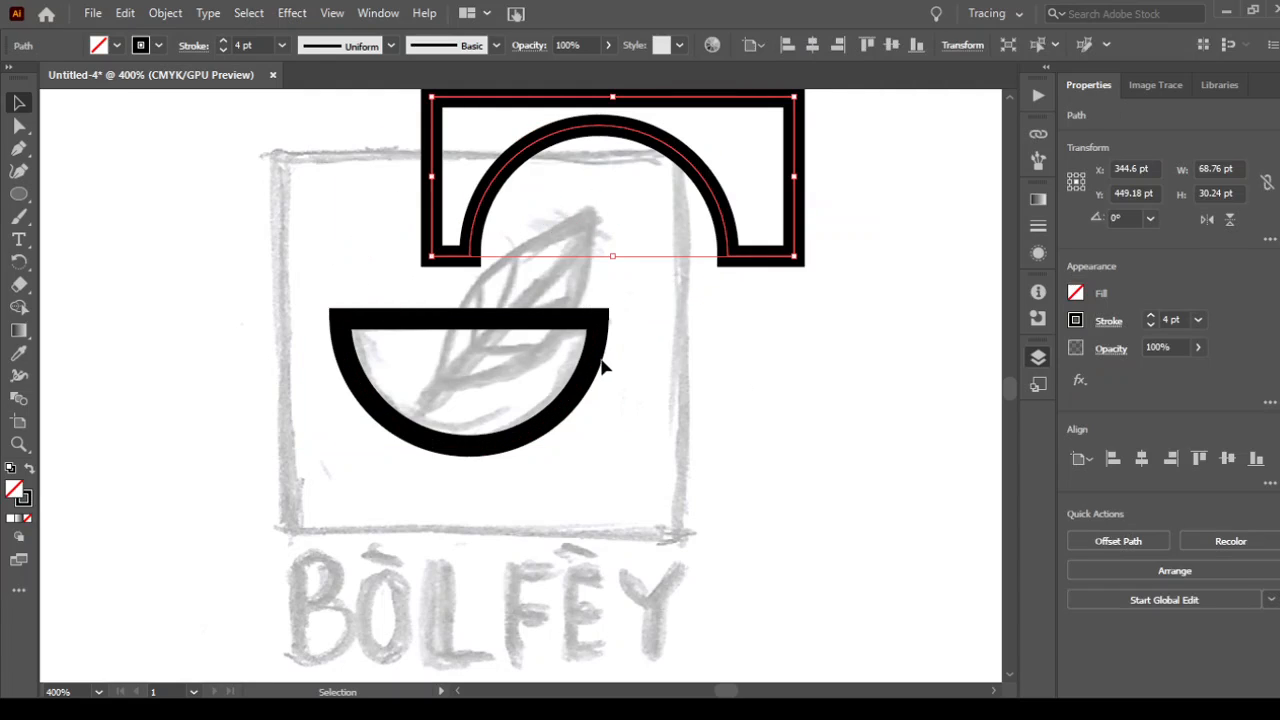
{"action": "left_click", "coordinate": [600, 366]}
{"action": "left_click_drag", "start_coordinate": [568, 339], "coordinate": [509, 497]}
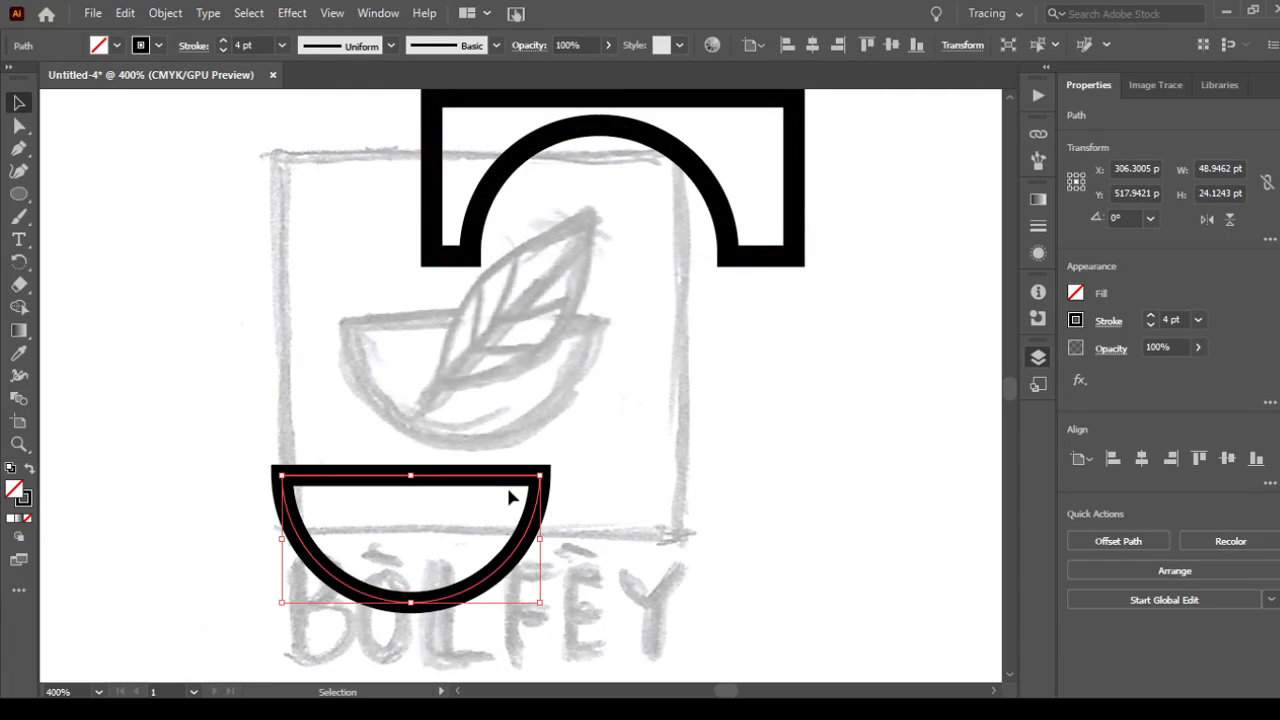
{"action": "key", "text": "ctrl+z"}
{"action": "key", "text": "ctrl+z"}
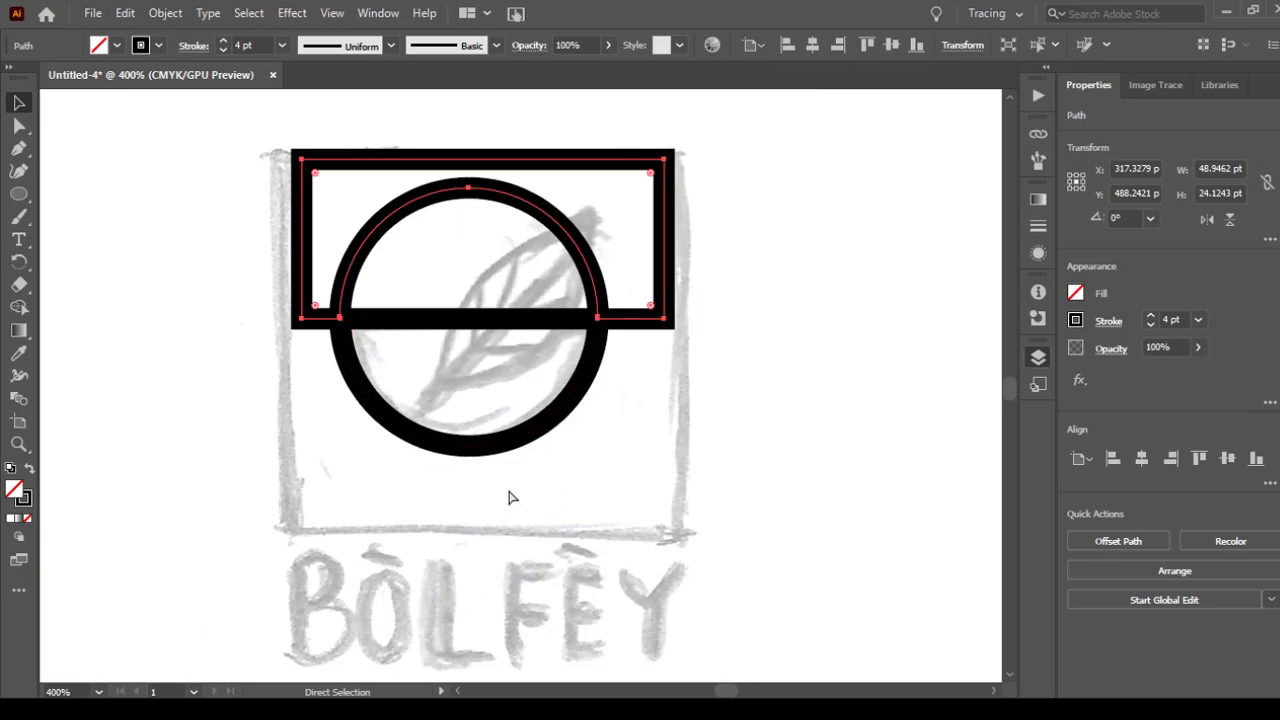
{"action": "key", "text": "ctrl+a"}
{"action": "key", "text": "v"}
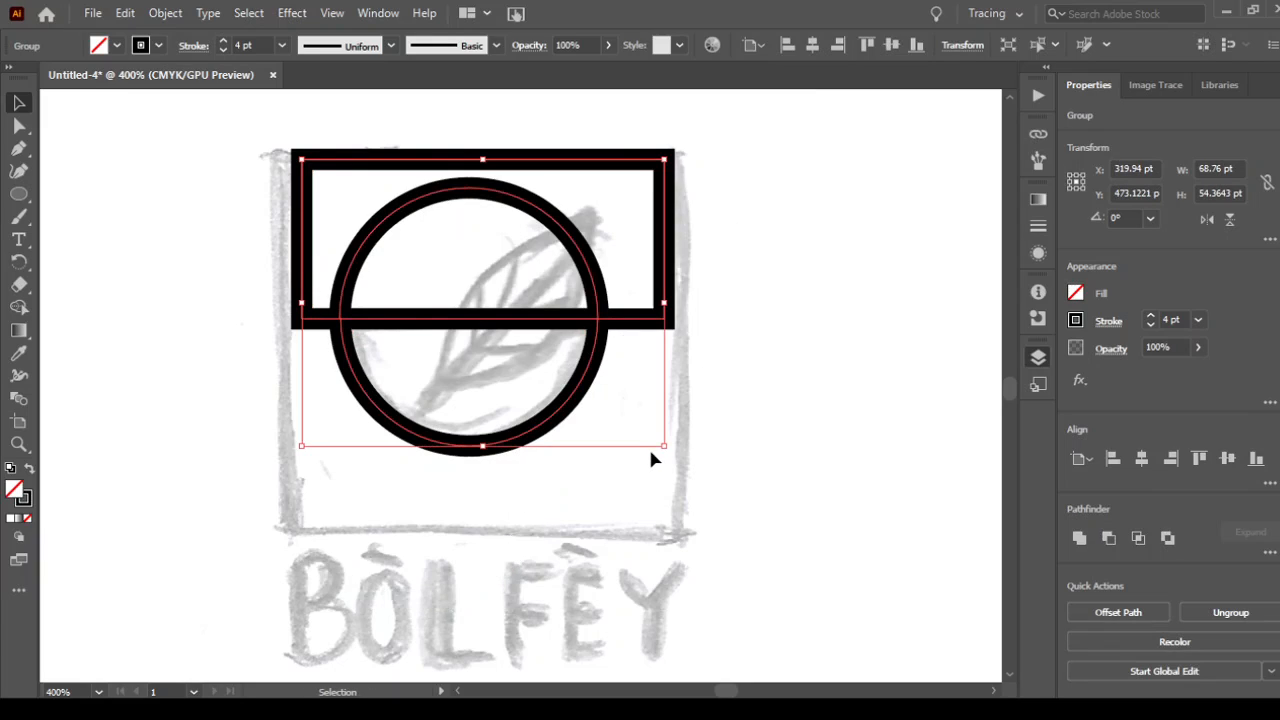
Cut the circle down to its lower half with Minus Front again, and undo back to the two separate shapes.
{"action": "left_click", "coordinate": [1112, 537]}
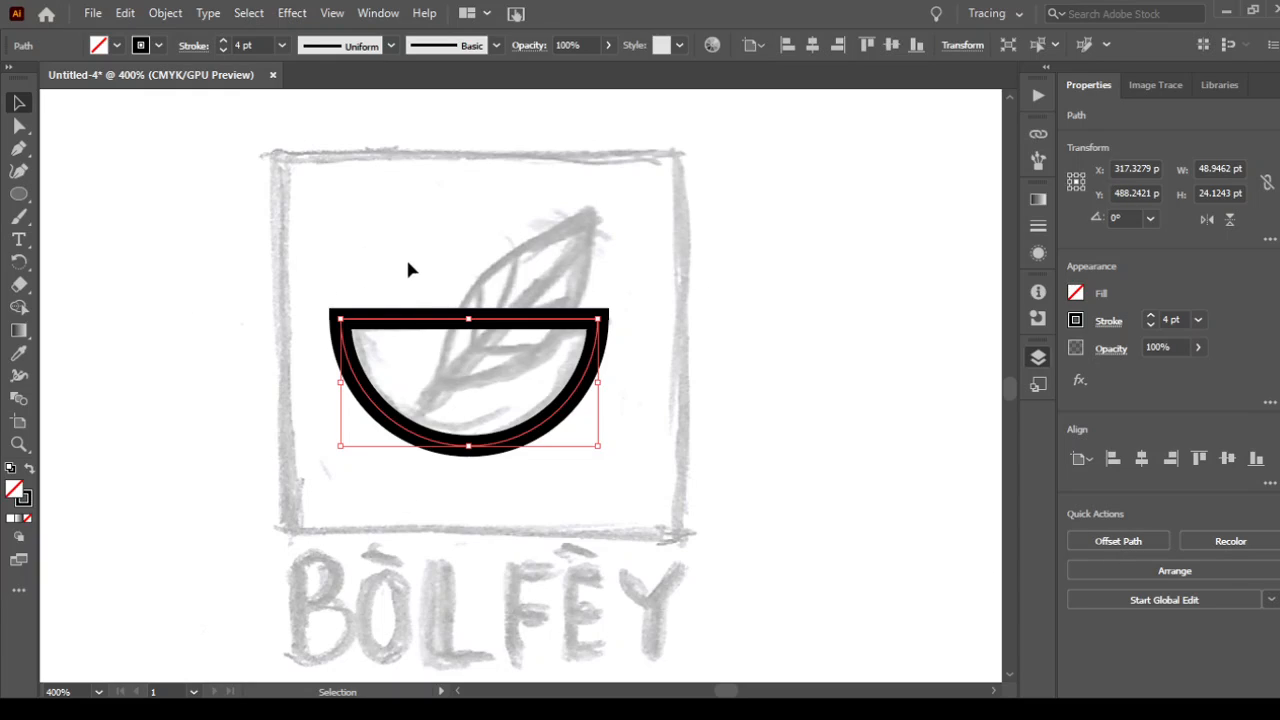
{"action": "left_click", "coordinate": [418, 216]}
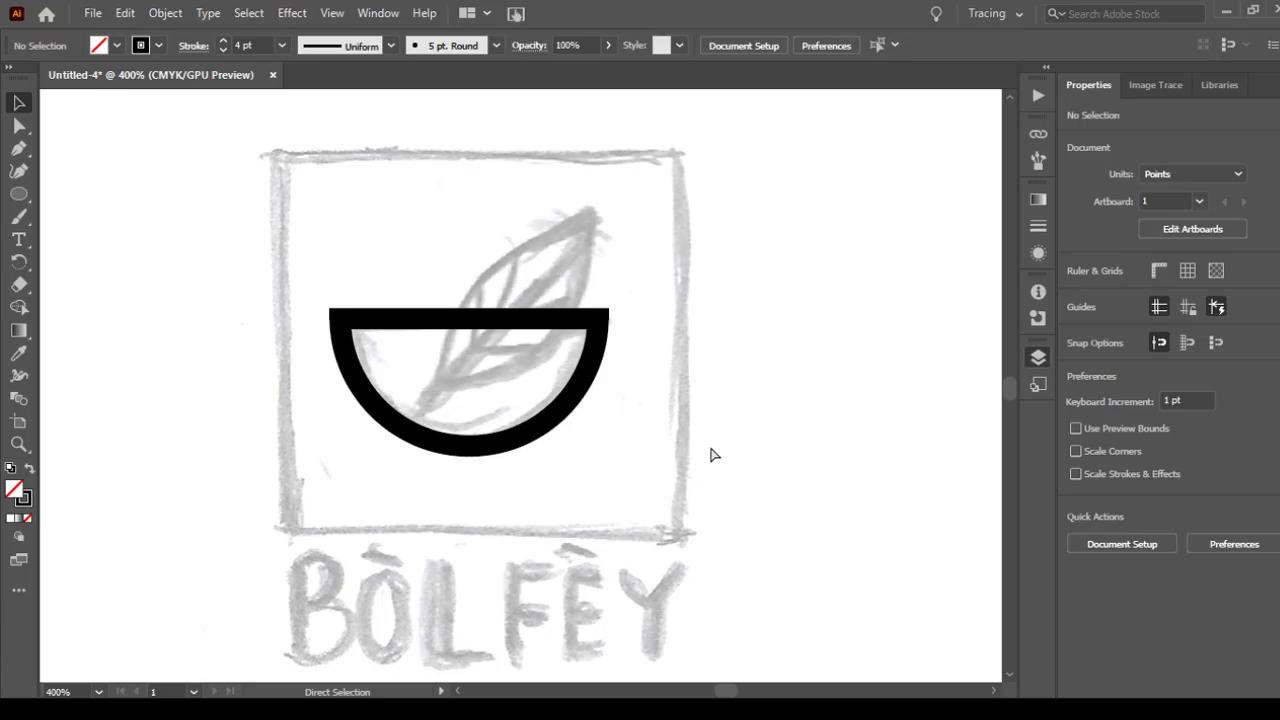
{"action": "key", "text": "ctrl+z"}
{"action": "key", "text": "v"}
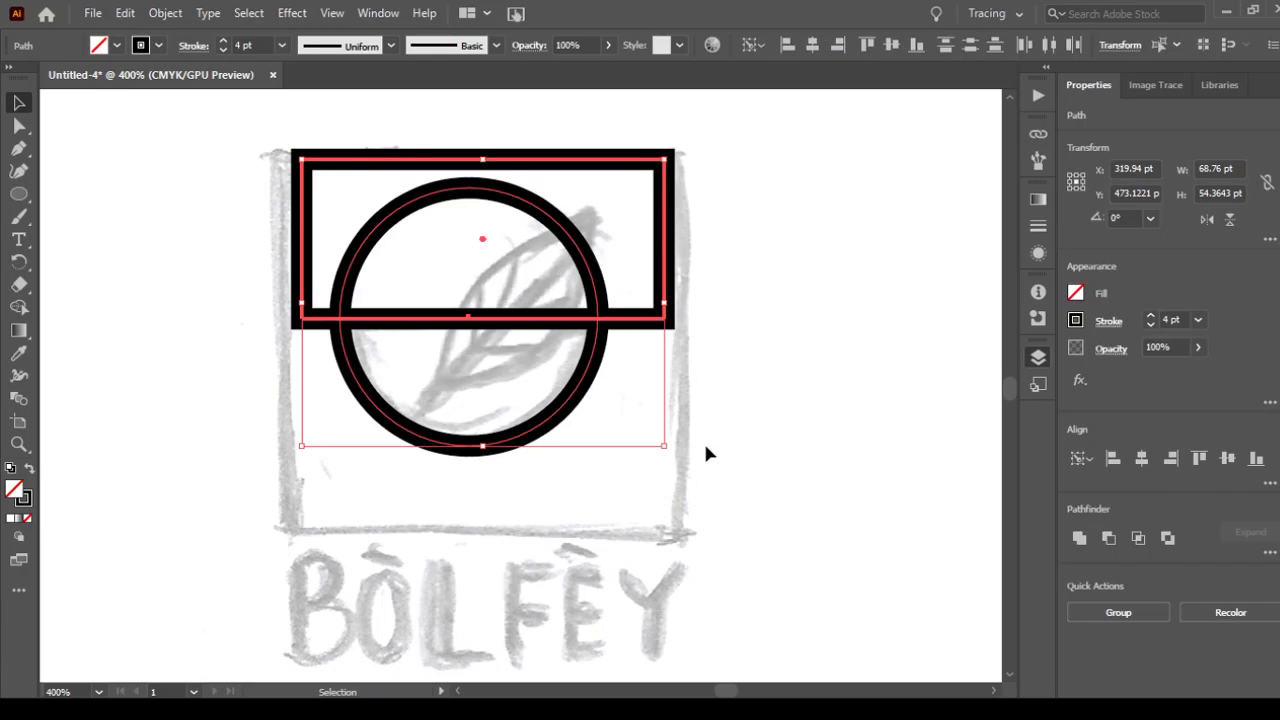
Move the rectangle up, clear of the circle.
{"action": "left_click", "coordinate": [712, 441]}
{"action": "left_click", "coordinate": [670, 232]}
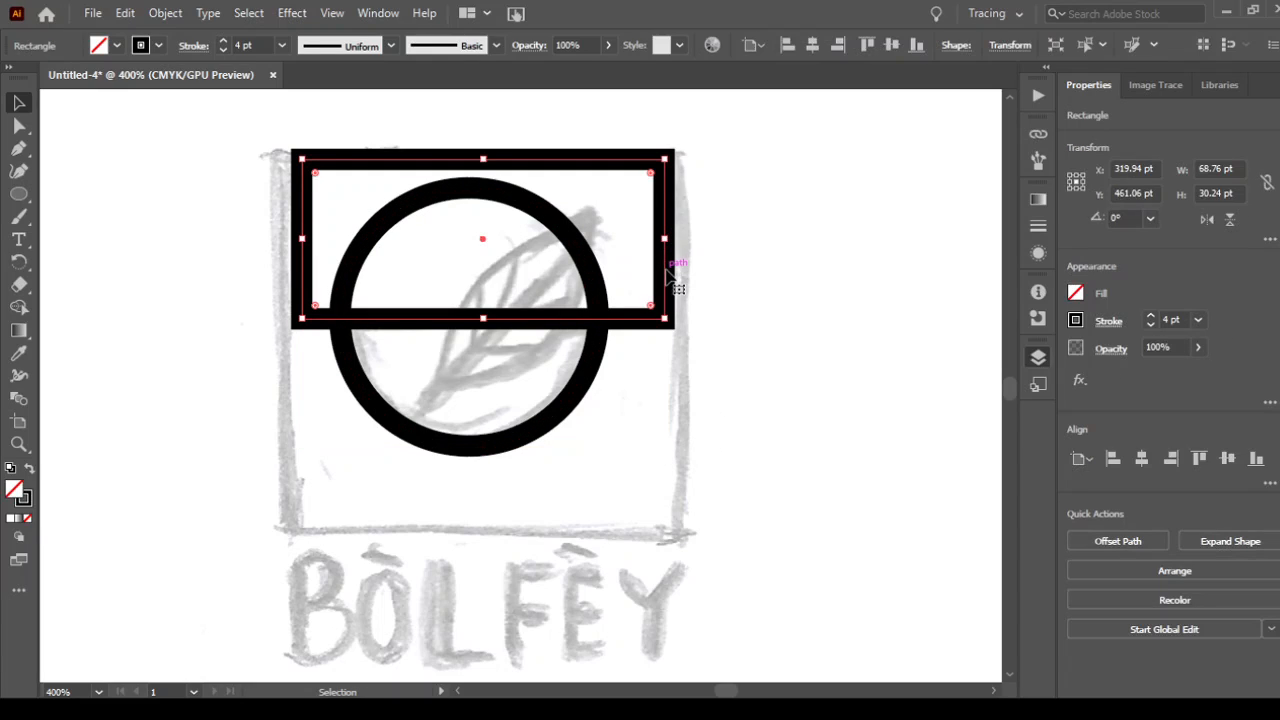
{"action": "left_click_drag", "start_coordinate": [672, 280], "coordinate": [774, 92]}
{"action": "left_click", "coordinate": [142, 286]}
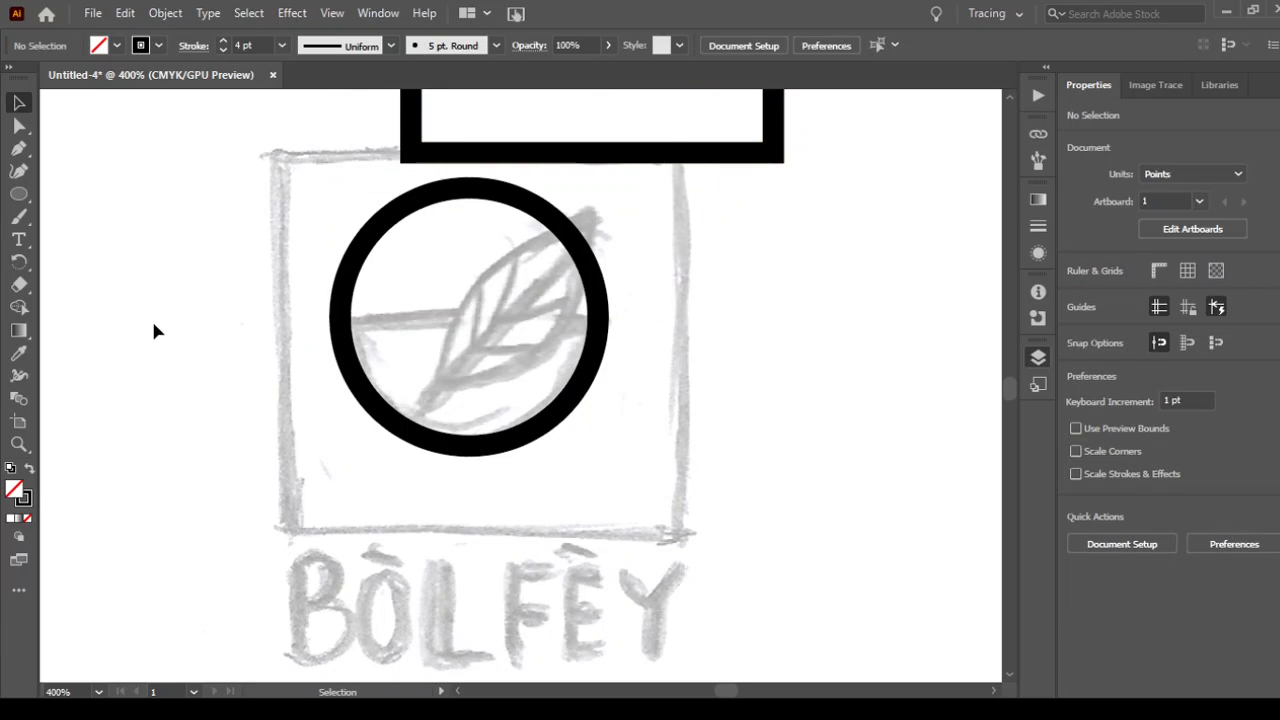
Try cutting away the circle's upper half with a rectangular Eraser area, and undo back to the rectangle's original position.
{"action": "key", "text": "shift+e"}
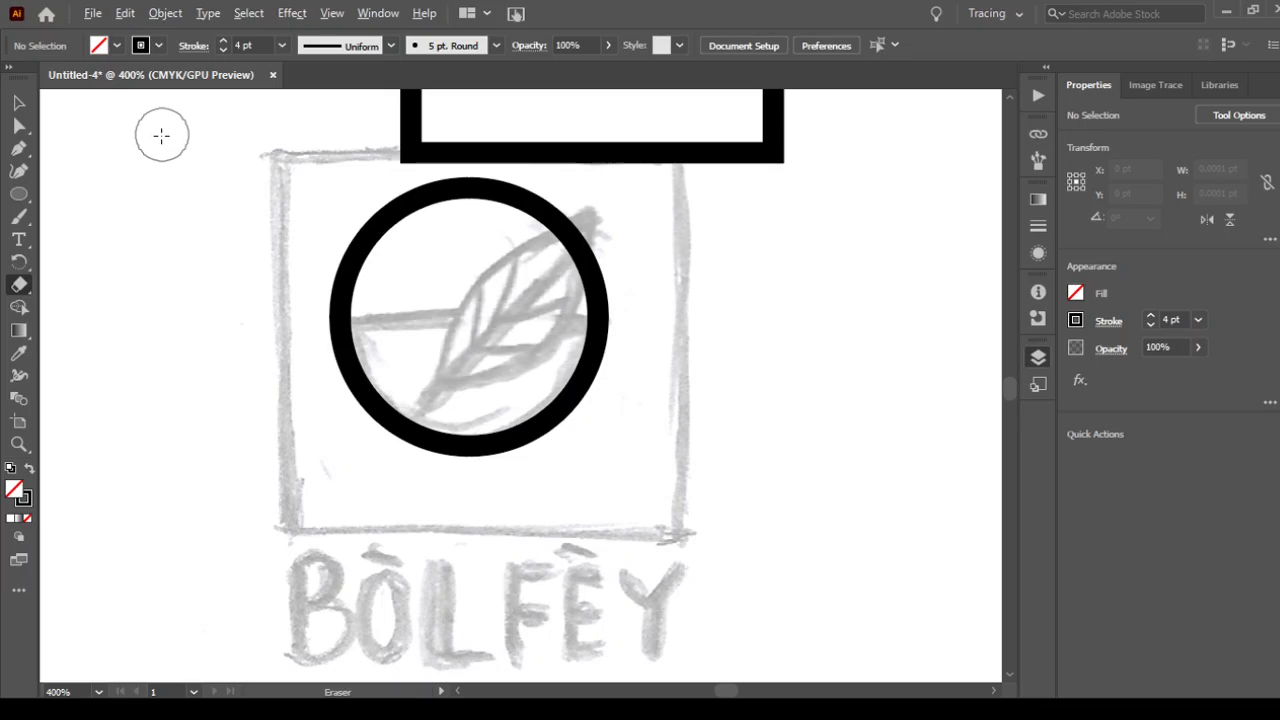
{"action": "mouse_move", "coordinate": [151, 127]}
{"action": "left_mouse_down"}
{"action": "mouse_move", "coordinate": [174, 376]}
{"action": "mouse_move", "coordinate": [414, 186]}
{"action": "mouse_move", "coordinate": [737, 286]}
{"action": "mouse_move", "coordinate": [751, 331]}
{"action": "left_mouse_up"}
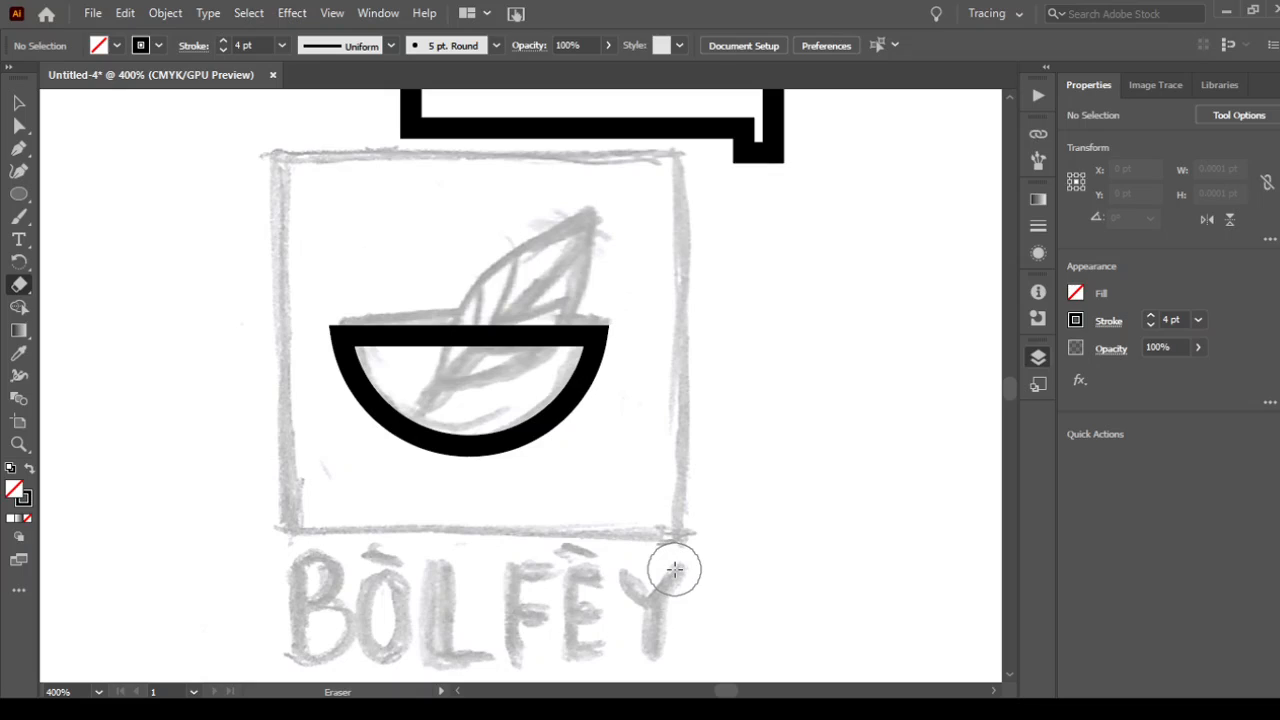
{"action": "key", "text": "ctrl"}
{"action": "key", "text": "ctrl+z"}
{"action": "key", "text": "ctrl+z"}
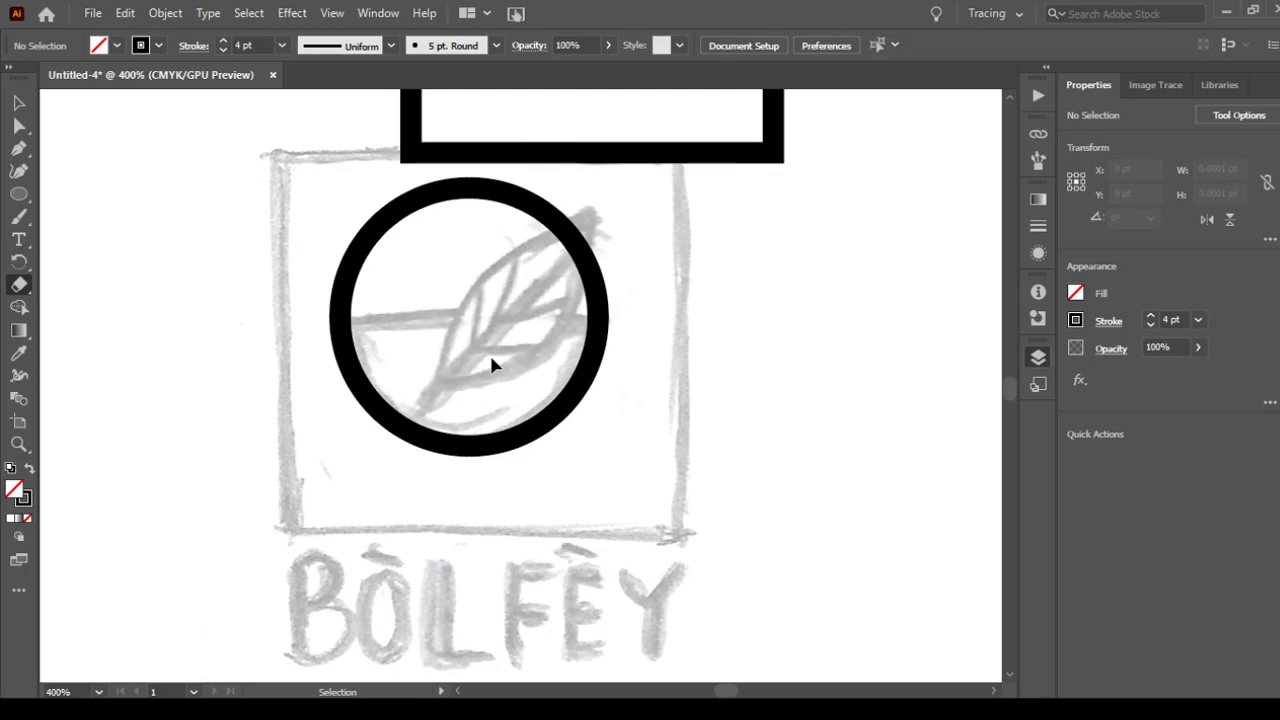
{"action": "left_click", "coordinate": [18, 105]}
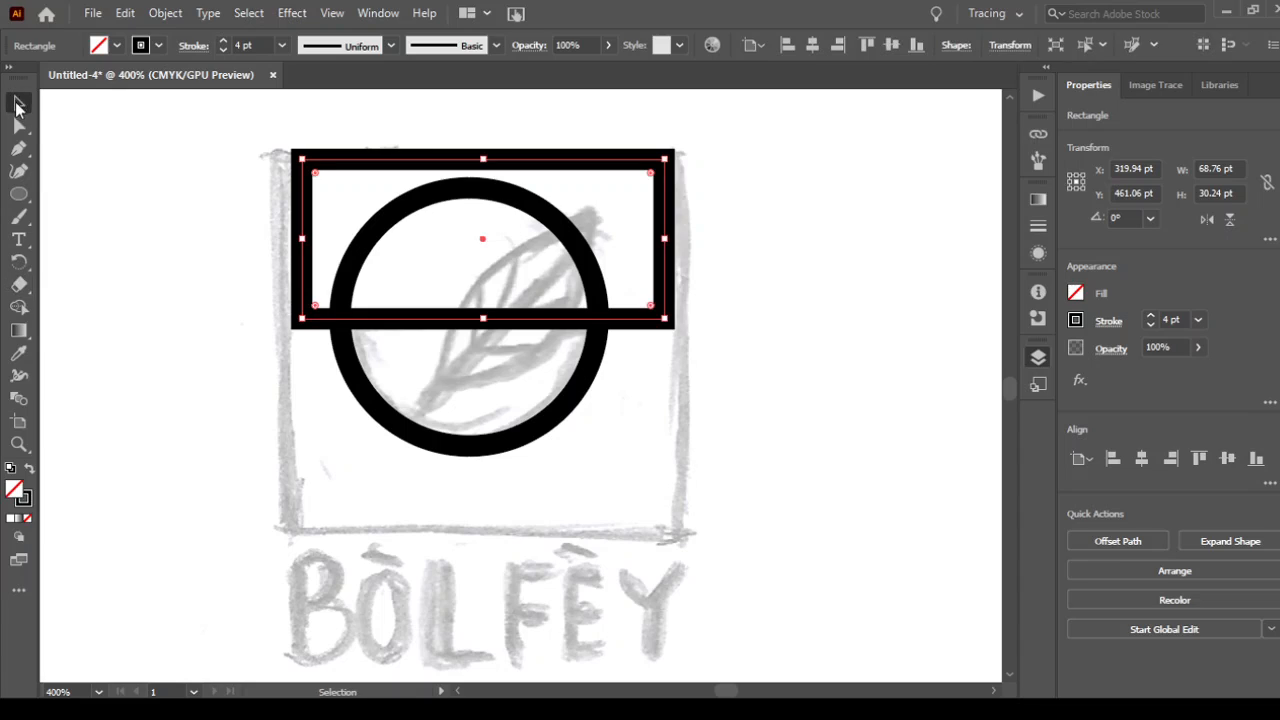
Cut the circle down to its lower half by subtracting the rectangle with Minus Front.
{"action": "left_click_drag", "start_coordinate": [124, 147], "coordinate": [695, 453]}
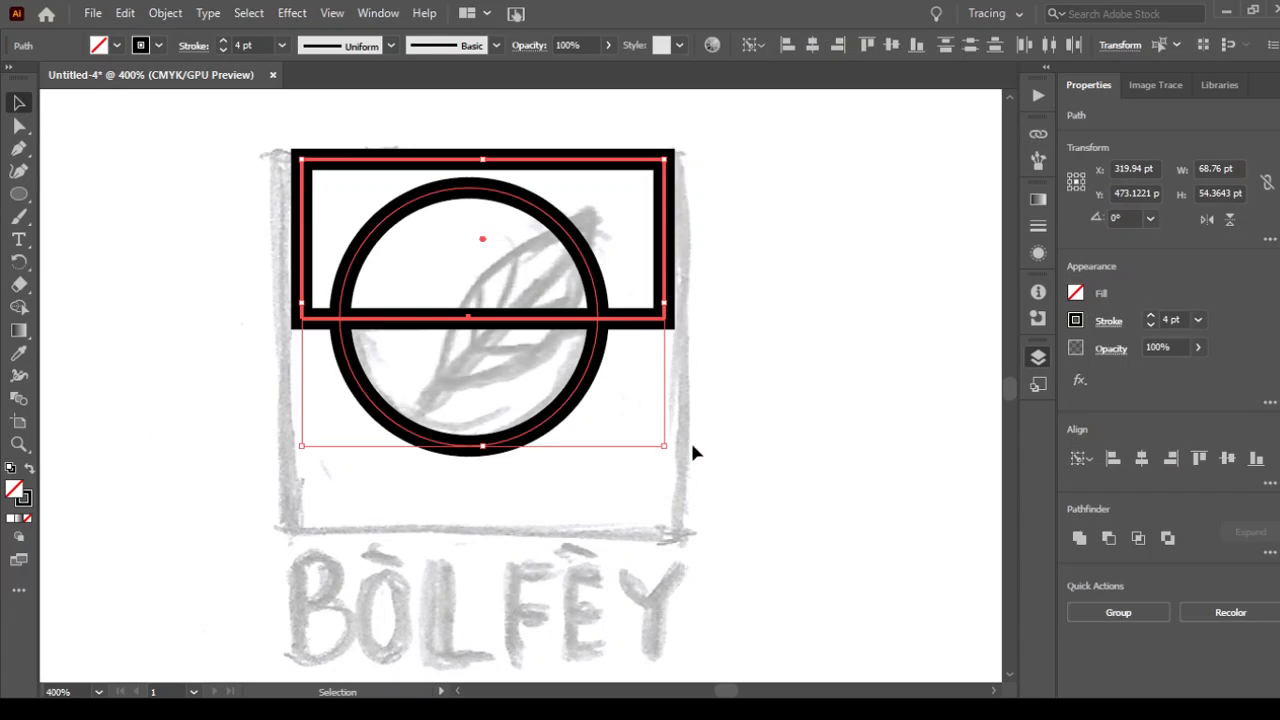
{"action": "left_click", "coordinate": [1109, 538]}
{"action": "left_click", "coordinate": [674, 486]}
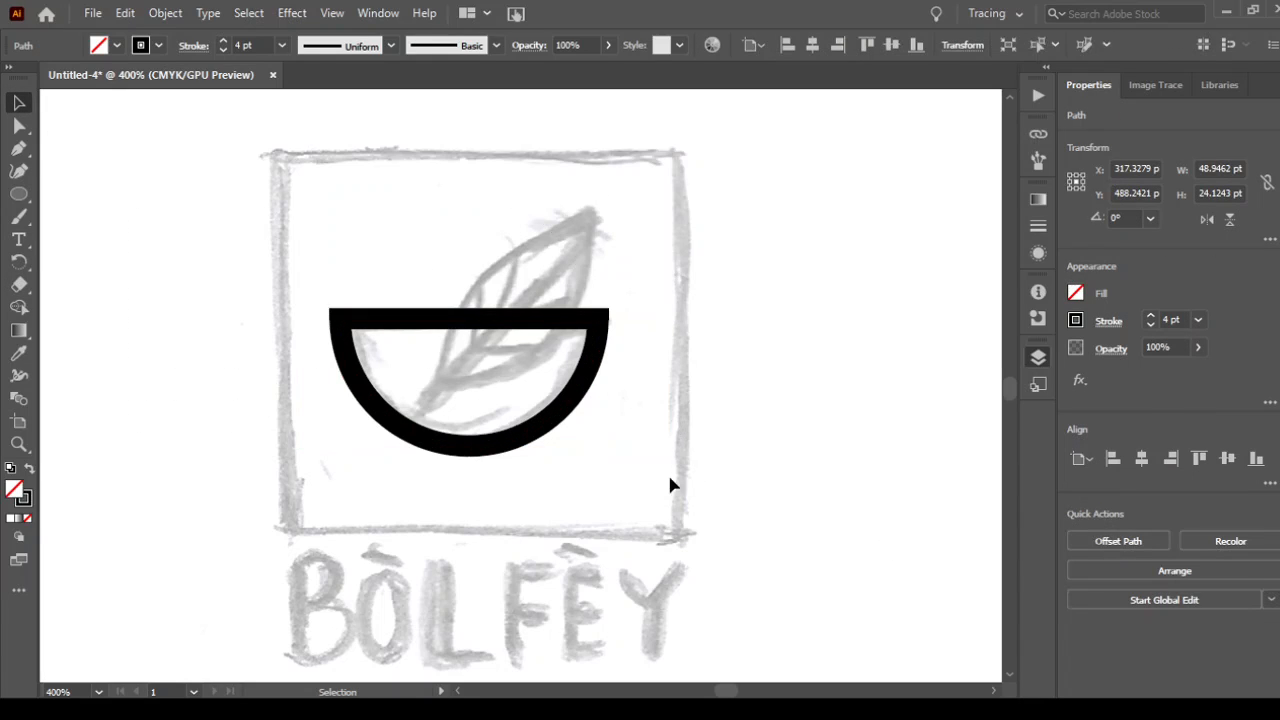
Remove the black half-circle bowl that covers the leaf sketch.
{"action": "key", "text": "z"}
{"action": "left_click", "coordinate": [493, 327]}
{"action": "left_click", "coordinate": [481, 393]}
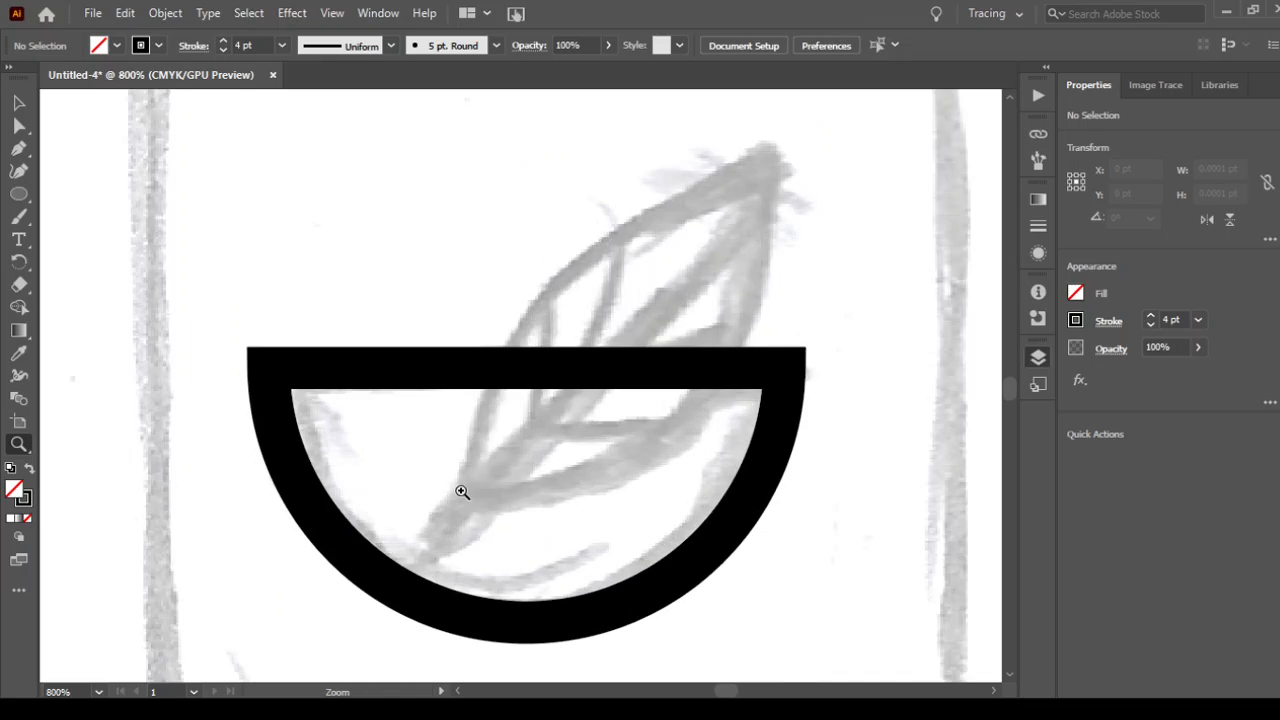
{"action": "key", "text": "v"}
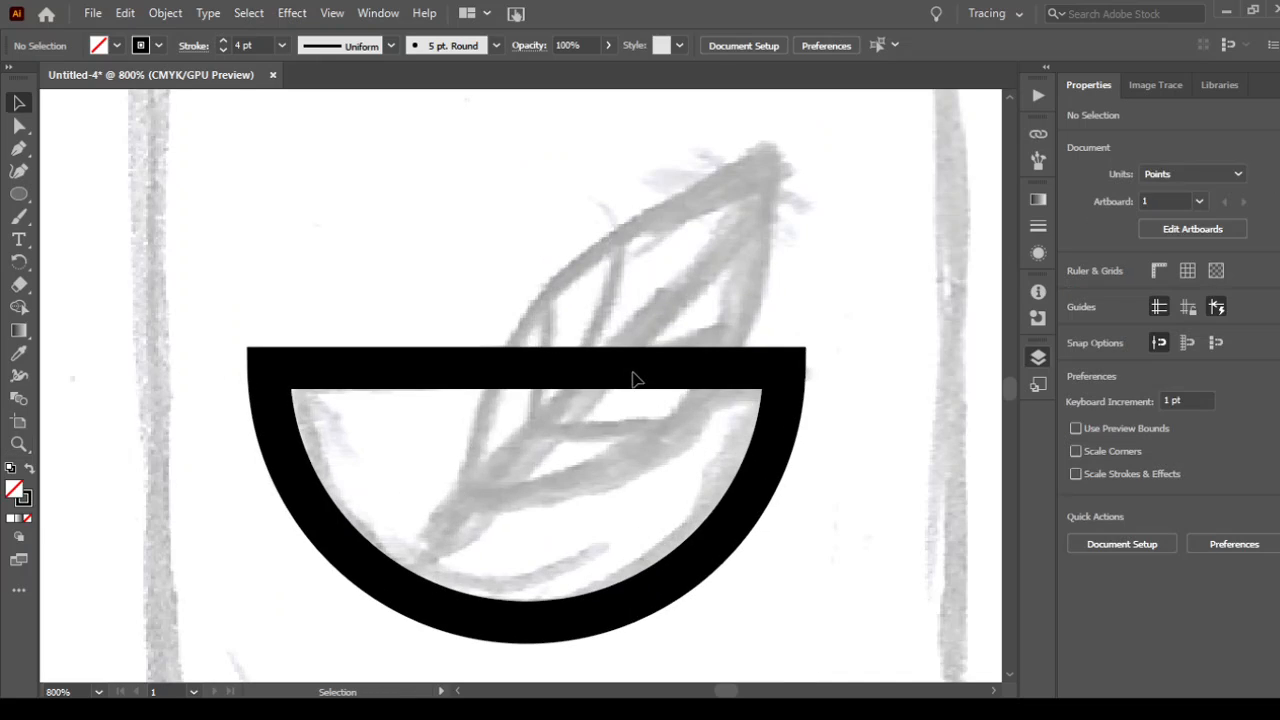
{"action": "left_click", "coordinate": [633, 377]}
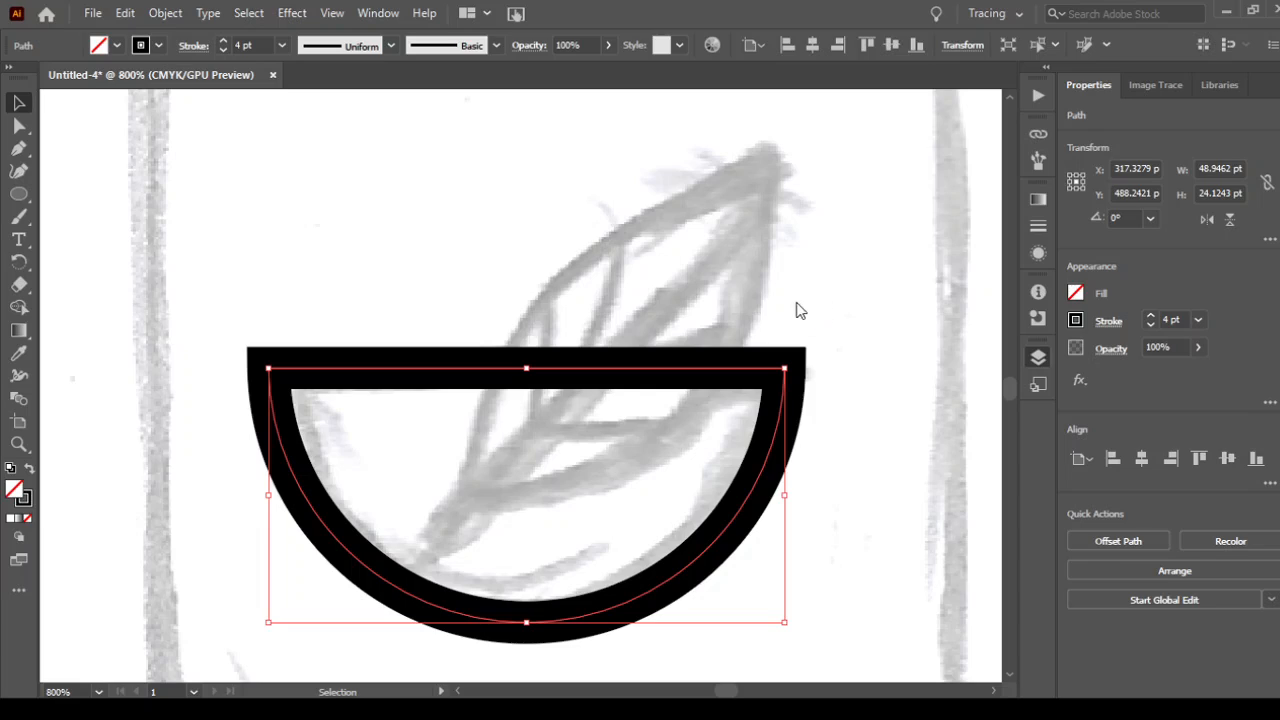
{"action": "key", "text": "Delete"}
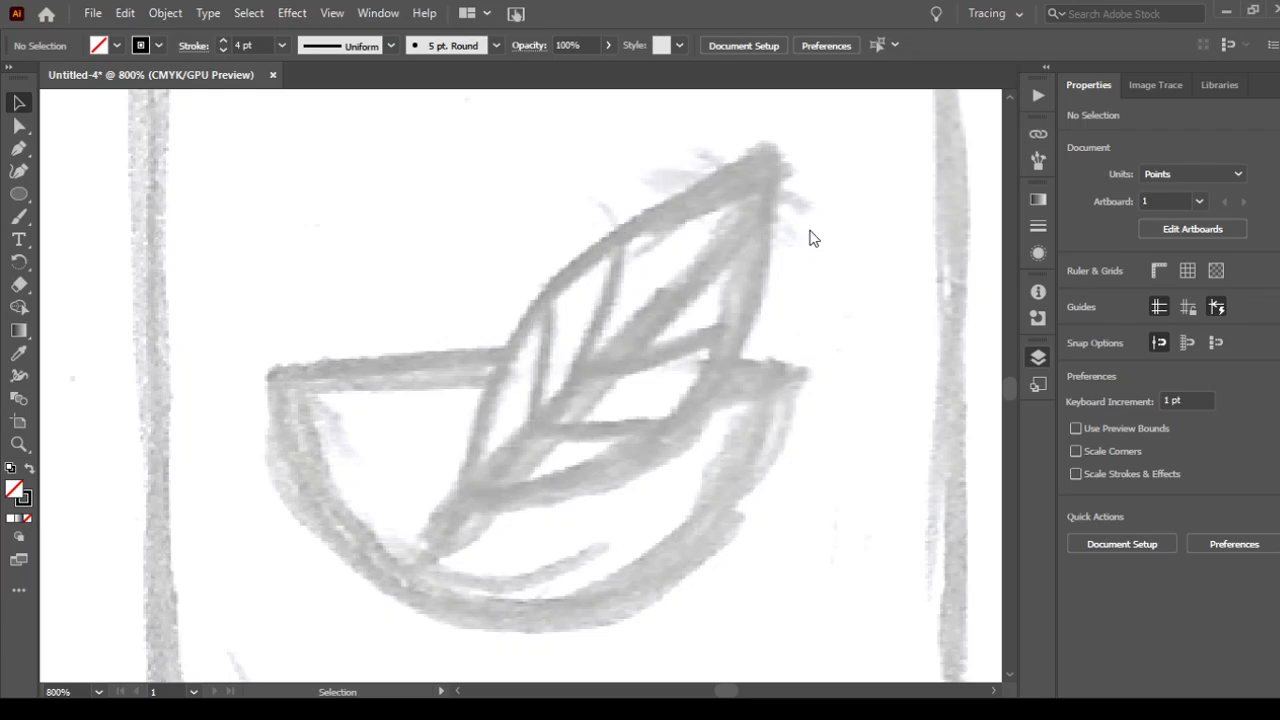
Draw a straight Pen-tool line along the leaf's midrib from stem end to near the tip, and set its stroke to 3 pt.
{"action": "left_click", "coordinate": [18, 148]}
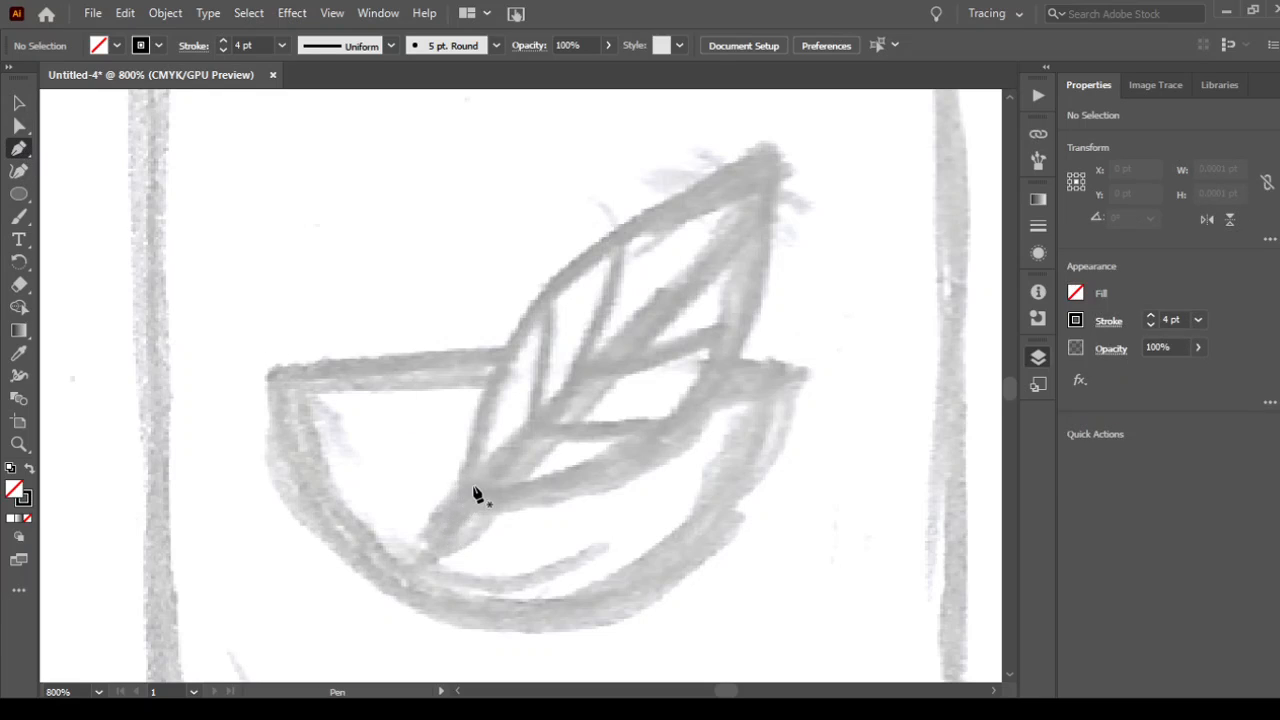
{"action": "left_click_drag", "start_coordinate": [523, 500], "coordinate": [429, 529]}
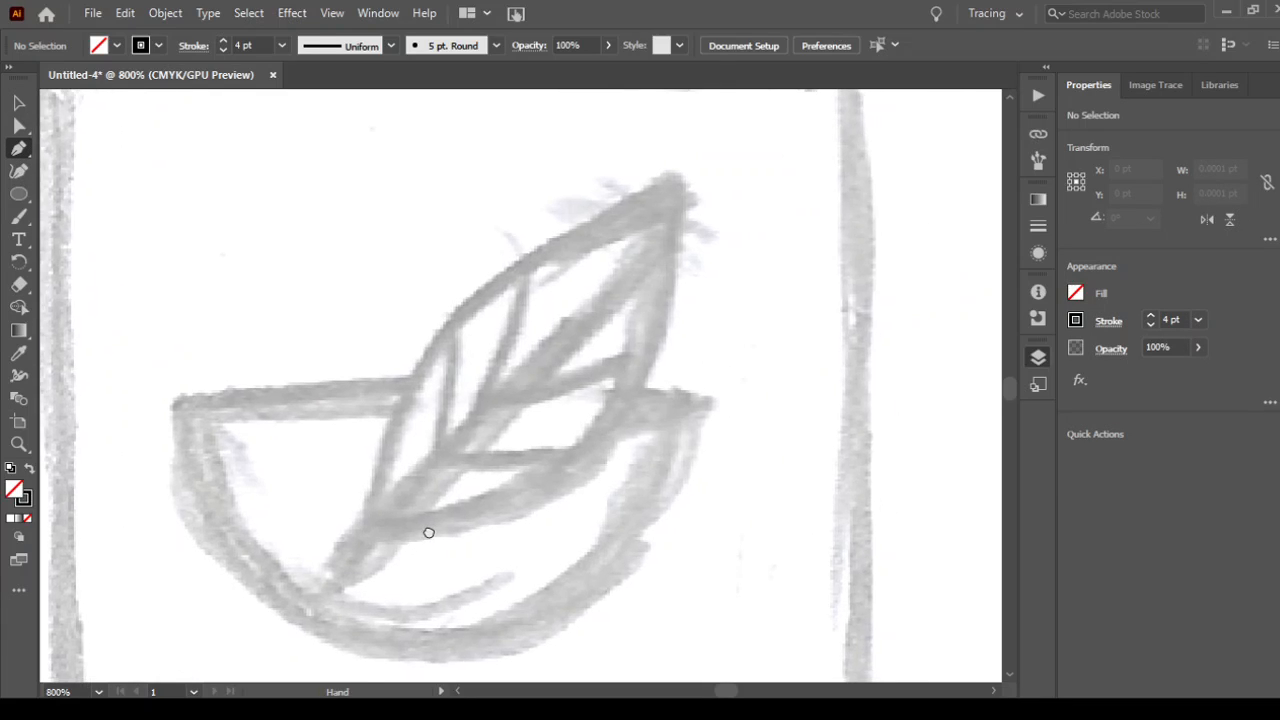
{"action": "left_click", "coordinate": [326, 580]}
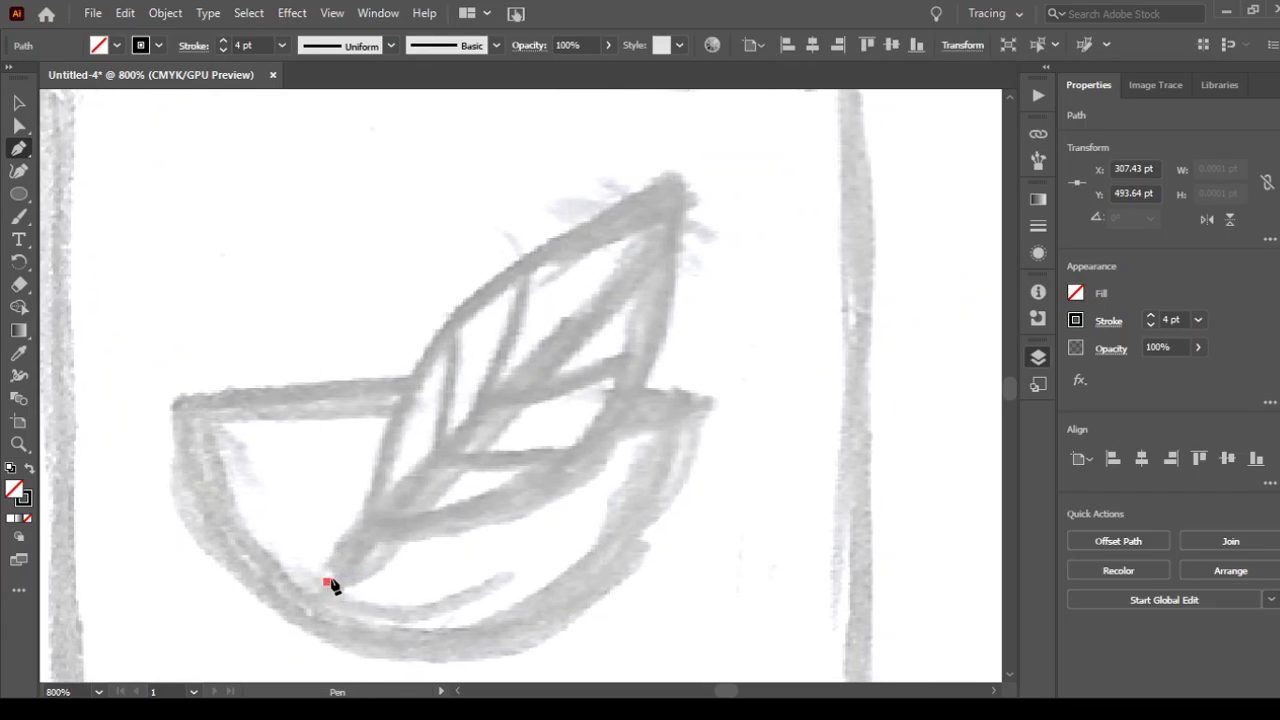
{"action": "left_click", "coordinate": [659, 233]}
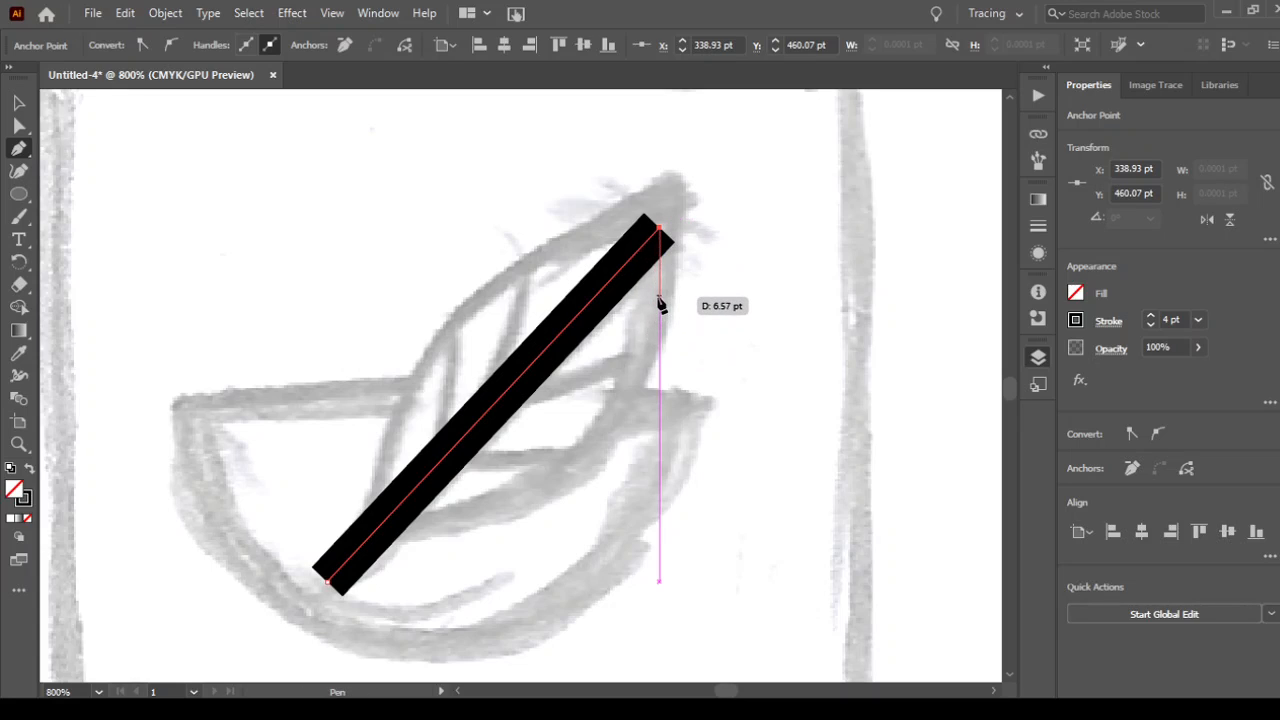
{"action": "left_click", "coordinate": [1183, 318]}
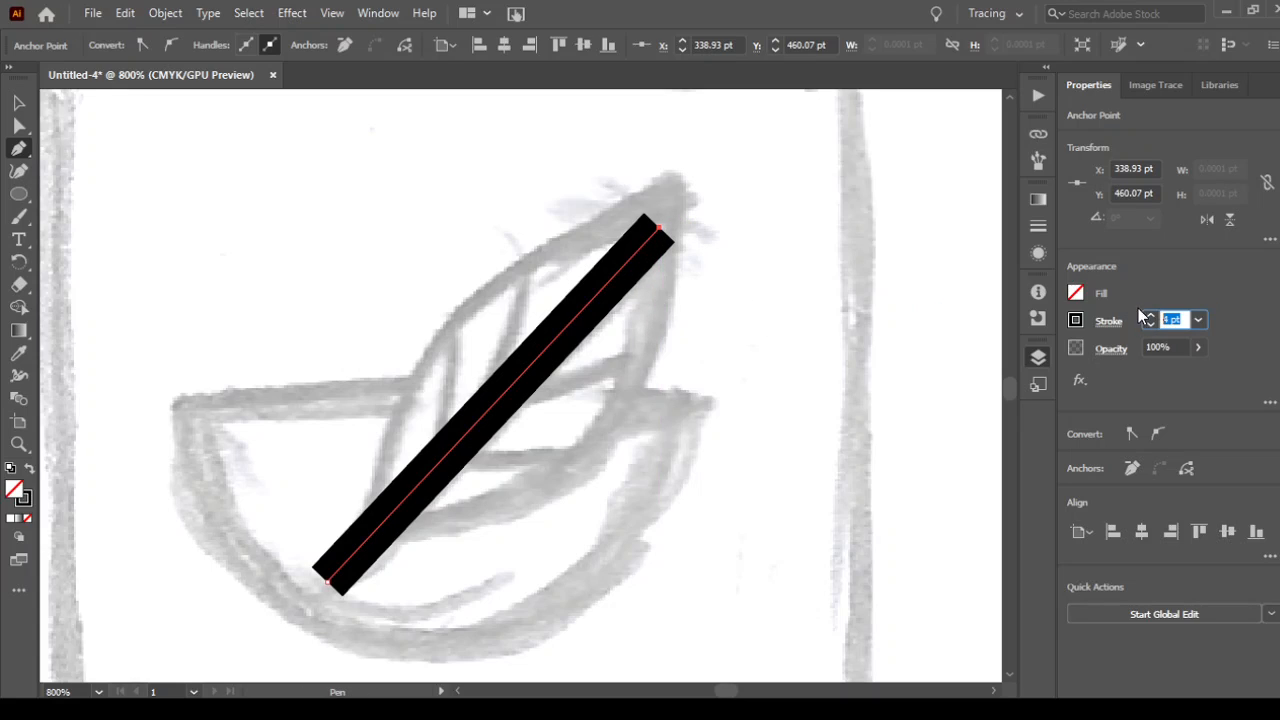
{"action": "type", "text": "3"}
{"action": "key", "text": "Return"}
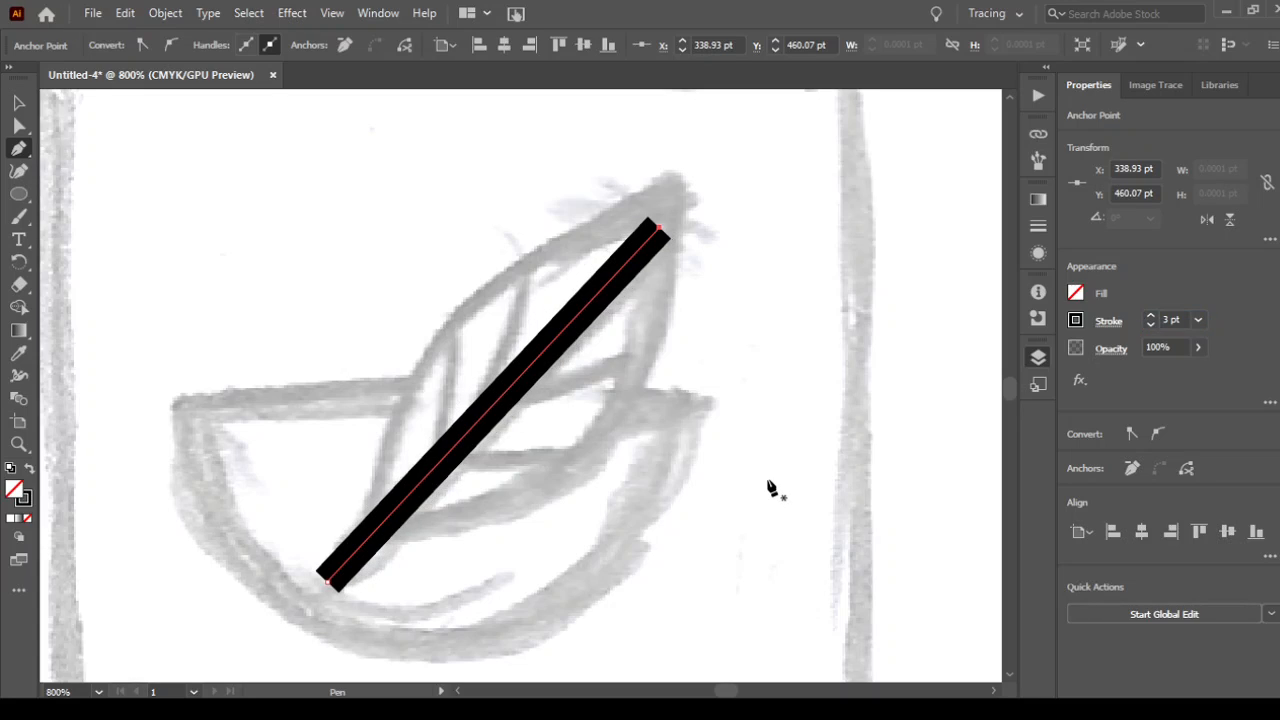
Try a Pen-tool curve from the leaf's base partway up its upper edge, and undo the curved segment.
{"action": "left_click", "coordinate": [374, 488]}
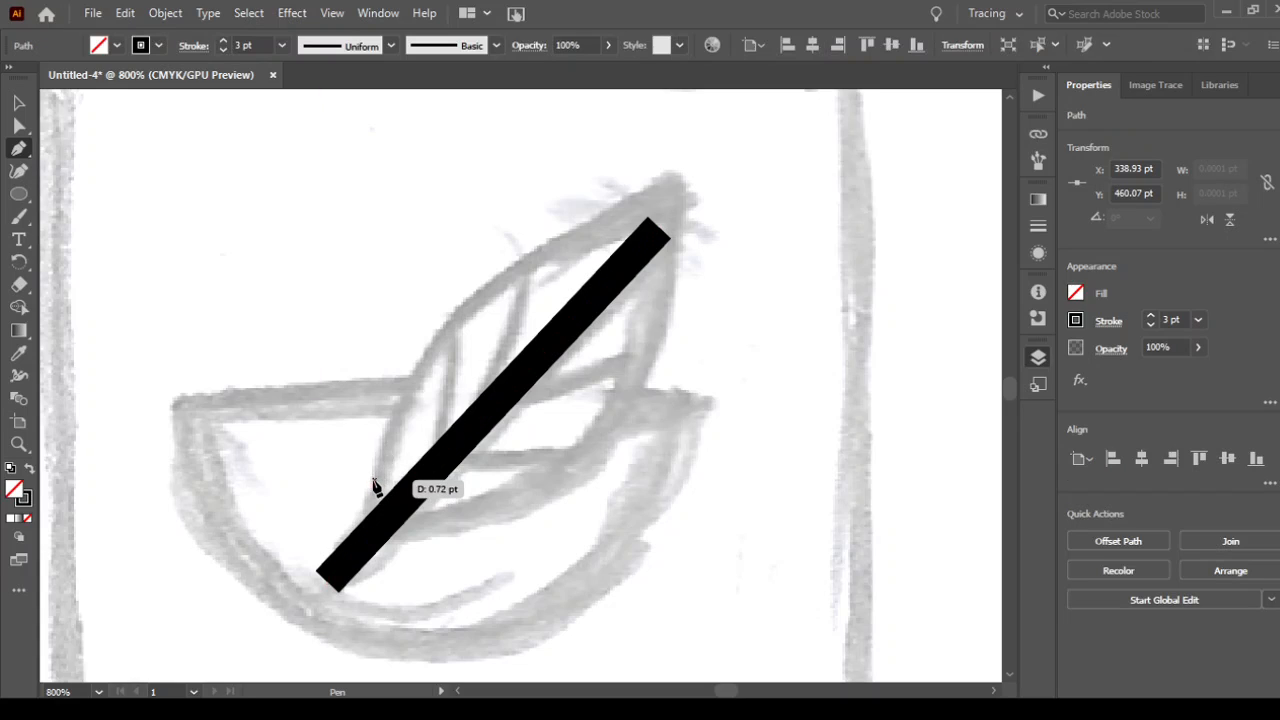
{"action": "left_click", "coordinate": [569, 240]}
{"action": "mouse_move", "coordinate": [569, 240]}
{"action": "left_mouse_down"}
{"action": "mouse_move", "coordinate": [740, 172]}
{"action": "mouse_move", "coordinate": [726, 172]}
{"action": "mouse_move", "coordinate": [752, 154]}
{"action": "left_mouse_up"}
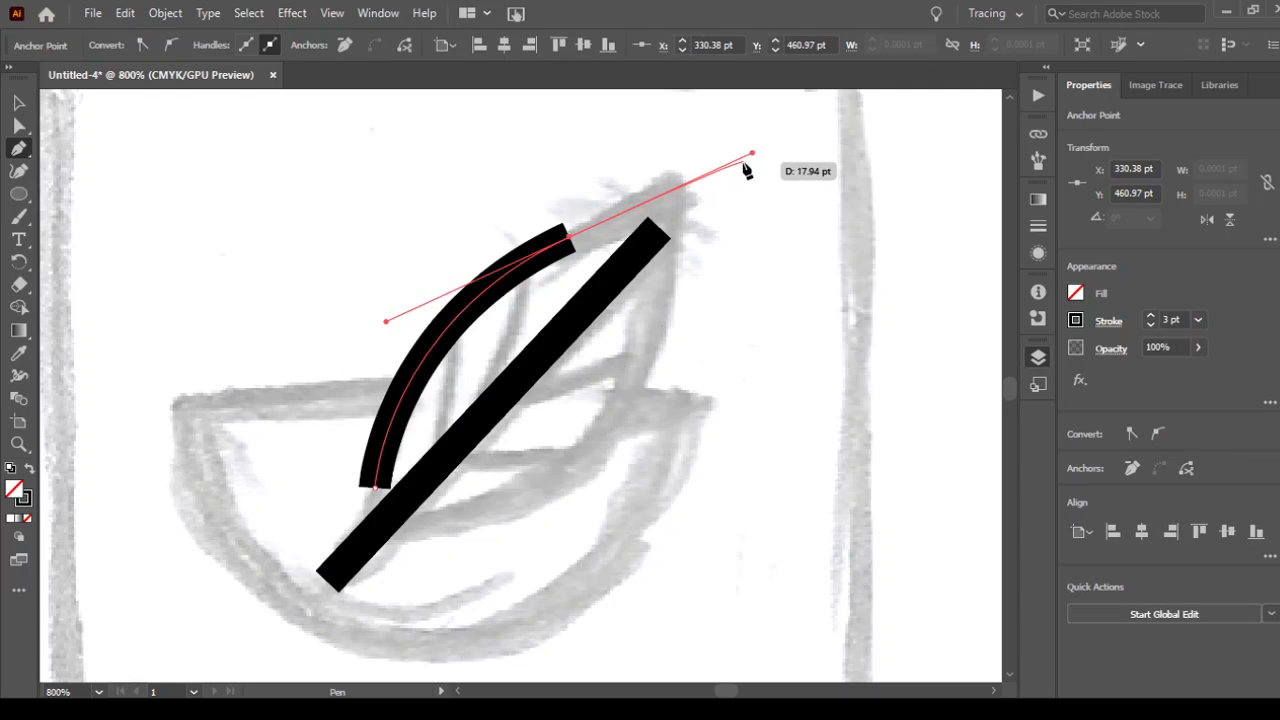
{"action": "key", "text": "alt"}
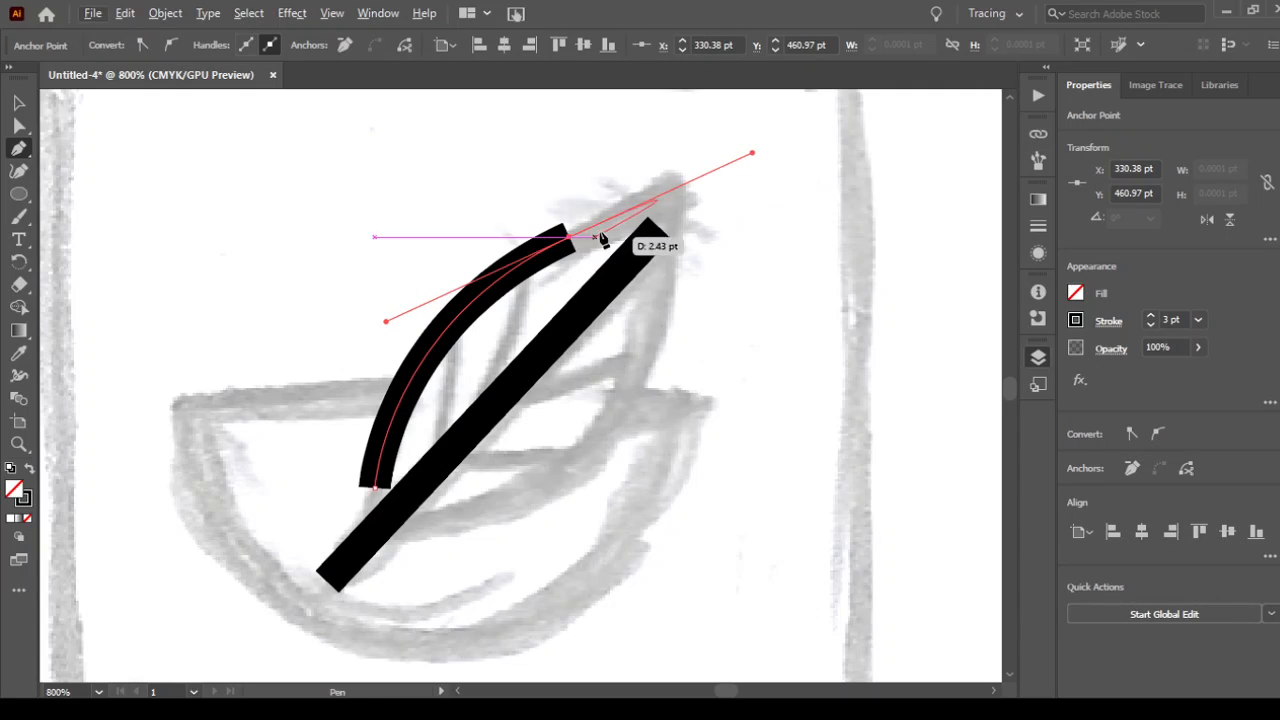
{"action": "key", "text": "ctrl+z"}
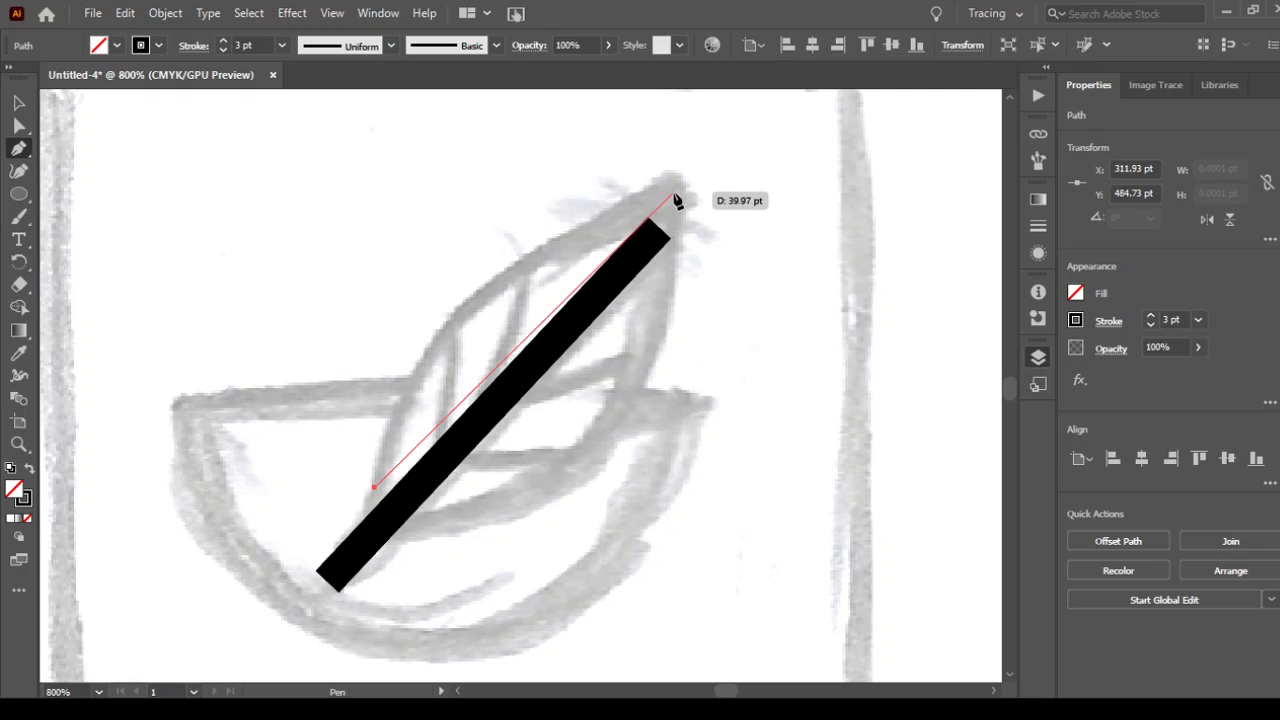
Try a single curve from the leaf's base to its tip, and undo it together with the starting anchor.
{"action": "left_click_drag", "start_coordinate": [670, 185], "coordinate": [860, 427]}
{"action": "left_click_drag", "start_coordinate": [668, 577], "coordinate": [594, 137]}
{"action": "left_click_drag", "start_coordinate": [600, 547], "coordinate": [597, 112]}
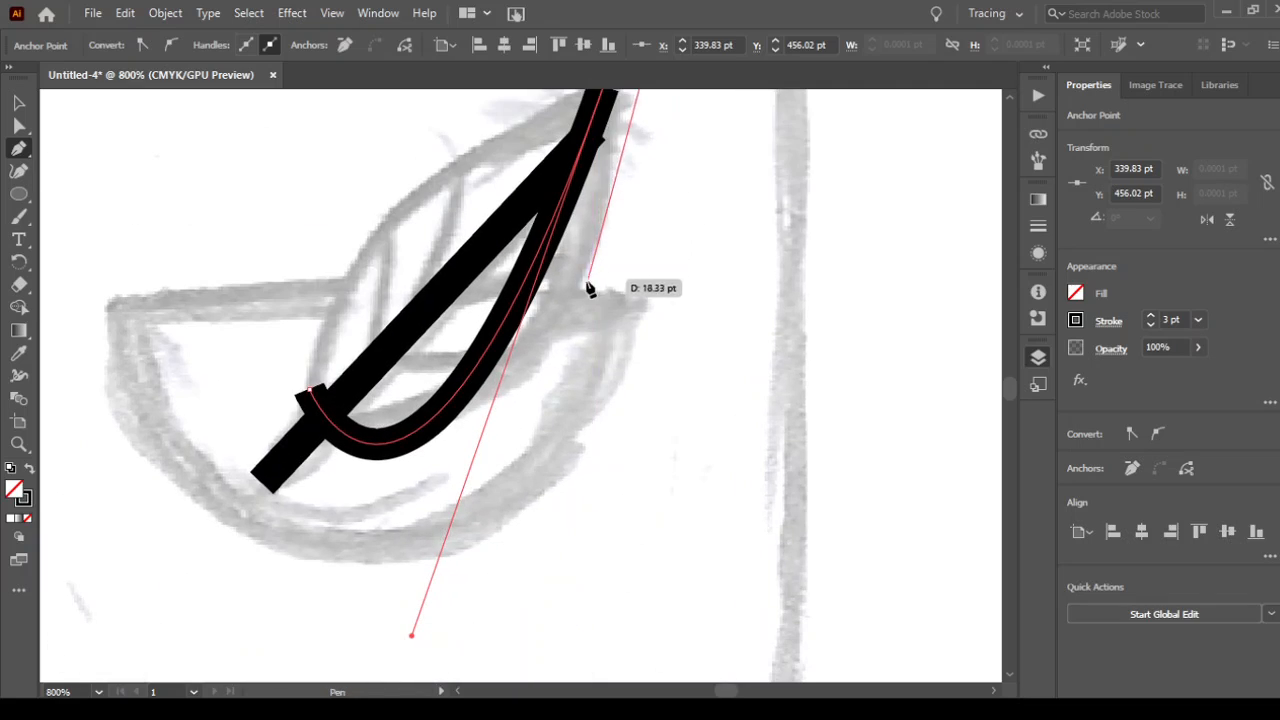
{"action": "key", "text": "ctrl+z"}
{"action": "left_click_drag", "start_coordinate": [553, 435], "coordinate": [509, 514]}
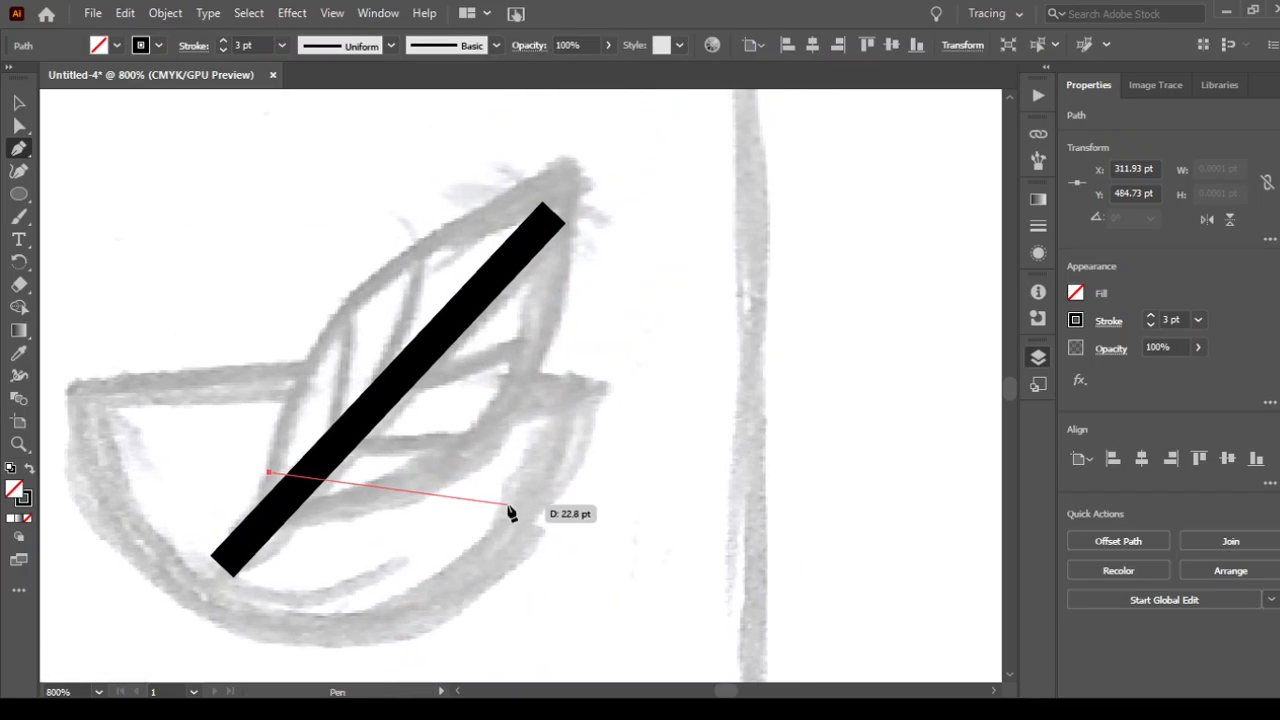
{"action": "key", "text": "ctrl+z"}
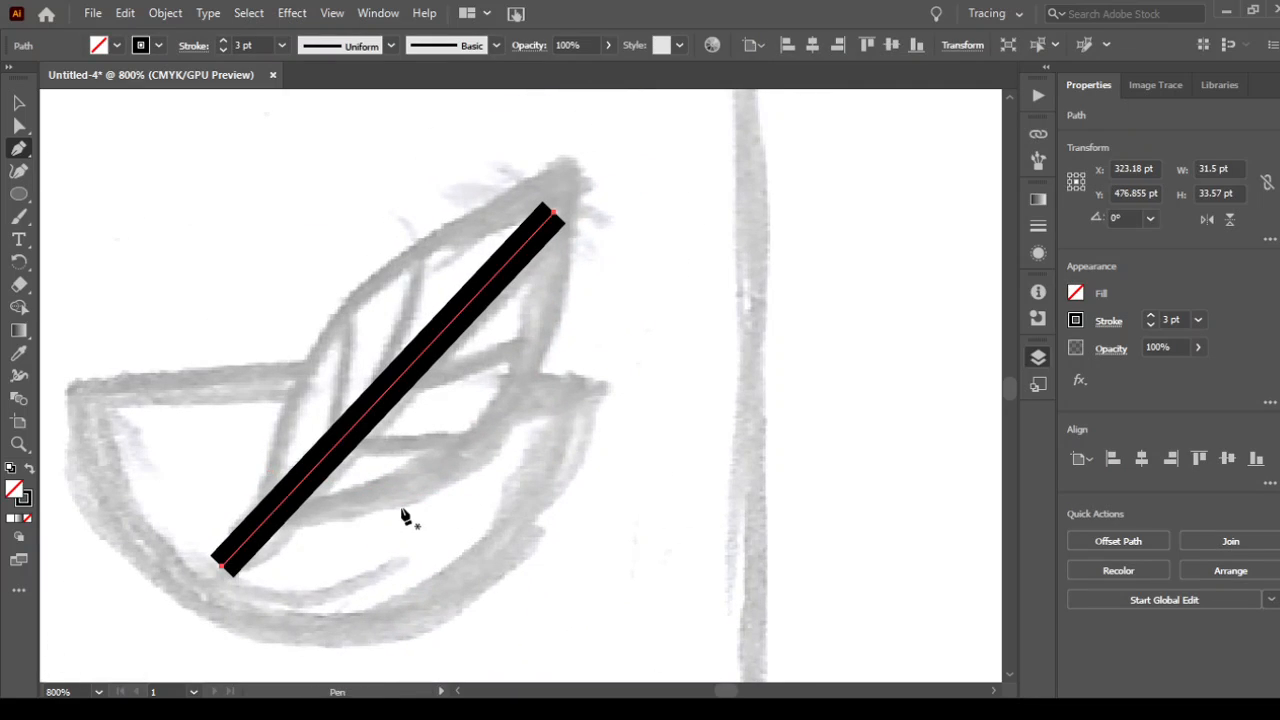
Start a new Pen path at the leaf's base, try curving it directly to the tip, and undo that segment.
{"action": "left_click", "coordinate": [274, 470]}
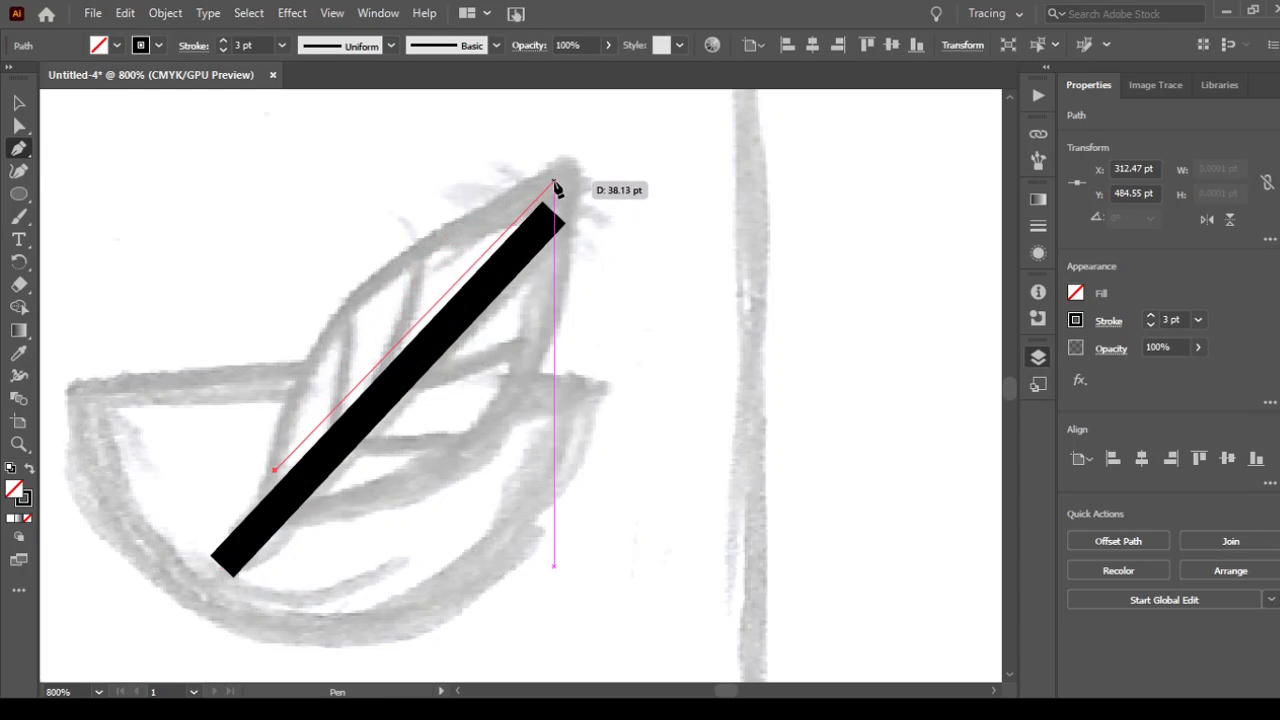
{"action": "mouse_move", "coordinate": [555, 183]}
{"action": "left_mouse_down"}
{"action": "mouse_move", "coordinate": [687, 158]}
{"action": "mouse_move", "coordinate": [686, 171]}
{"action": "mouse_move", "coordinate": [804, 104]}
{"action": "left_mouse_up"}
{"action": "scroll", "coordinate": [806, 113], "scroll_direction": "up", "scroll_amount": 2}
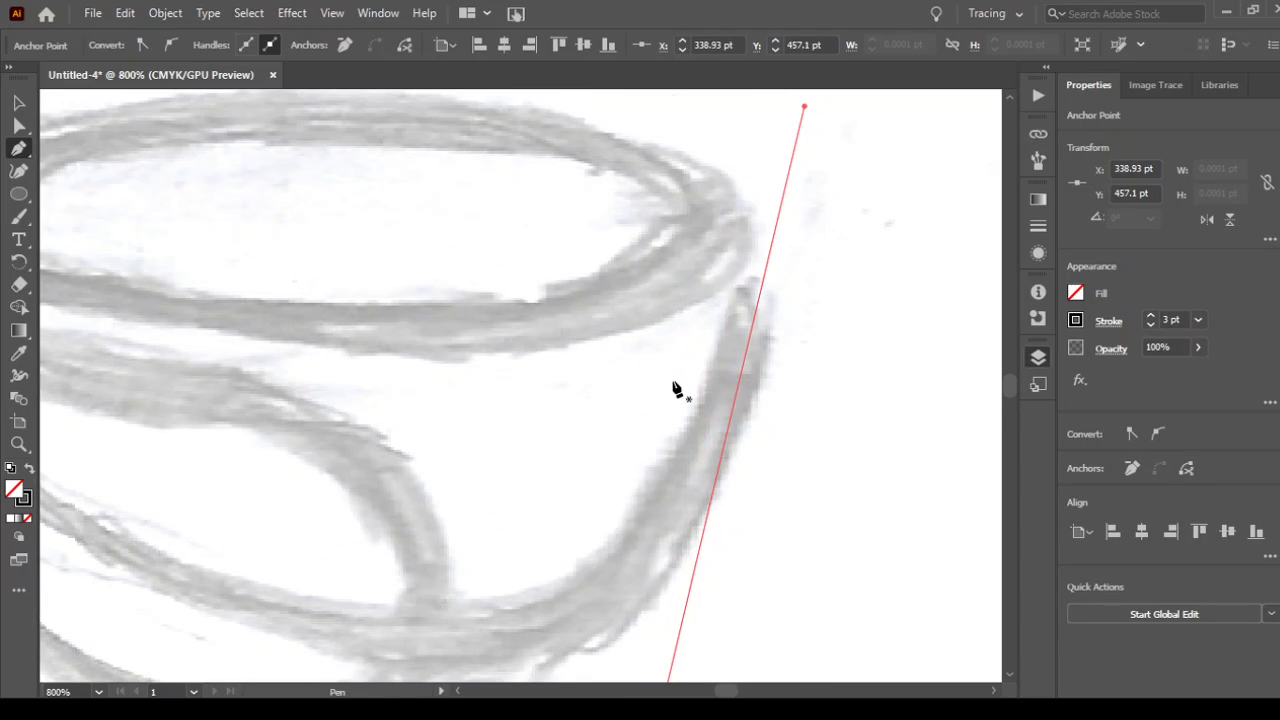
{"action": "scroll", "coordinate": [589, 463], "scroll_direction": "down", "scroll_amount": 4}
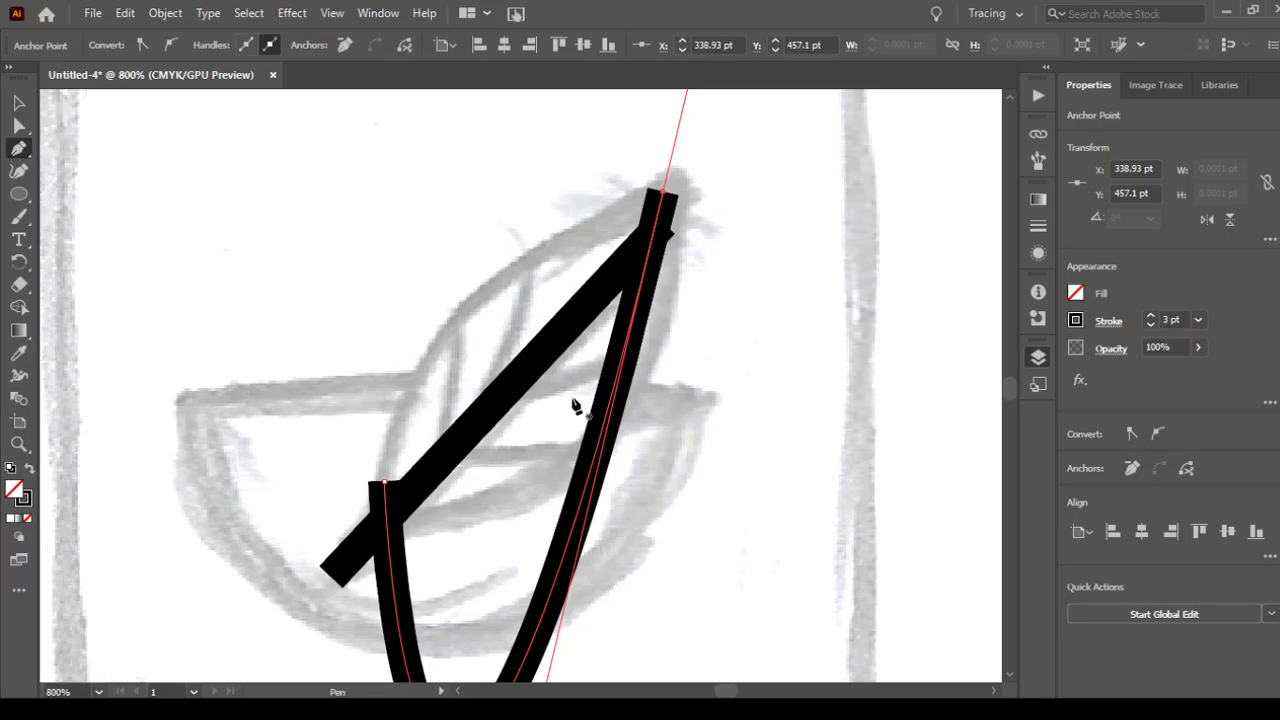
{"action": "key", "text": "ctrl+z"}
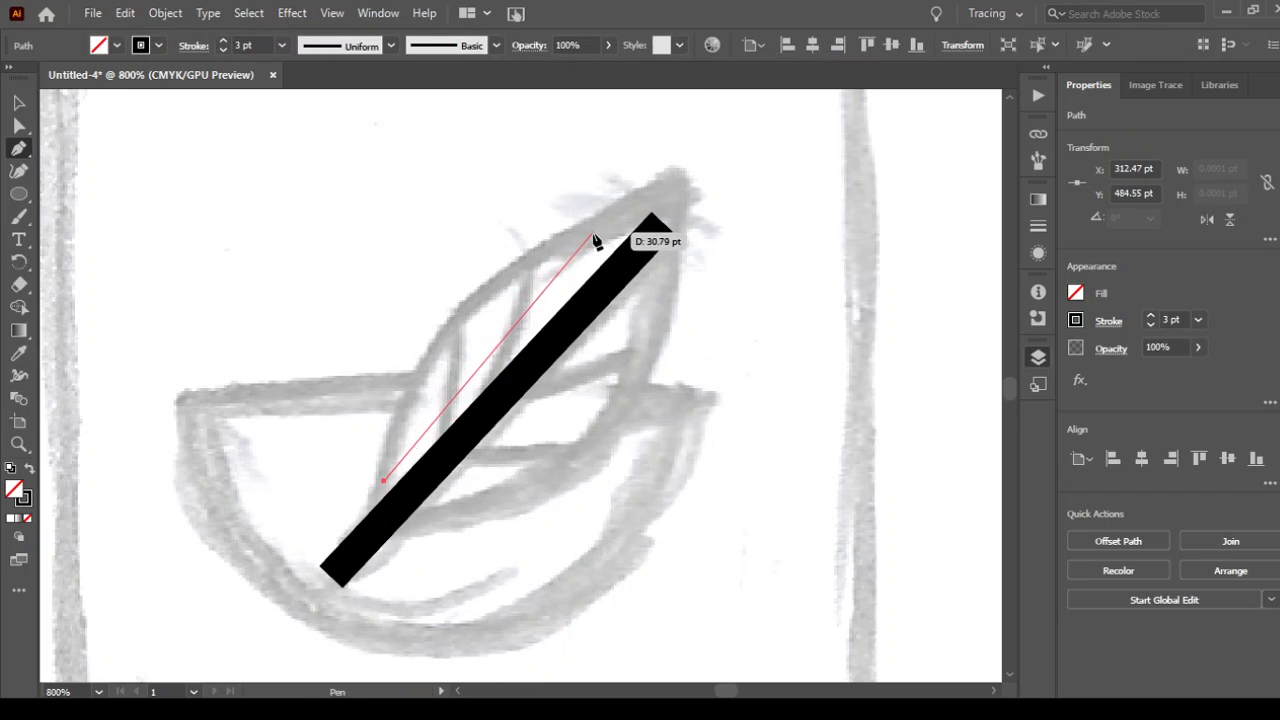
Draw the curve along the leaf's upper edge, move its end anchor to the tip, and adjust the handle to follow the sketch.
{"action": "left_click_drag", "start_coordinate": [593, 236], "coordinate": [788, 162]}
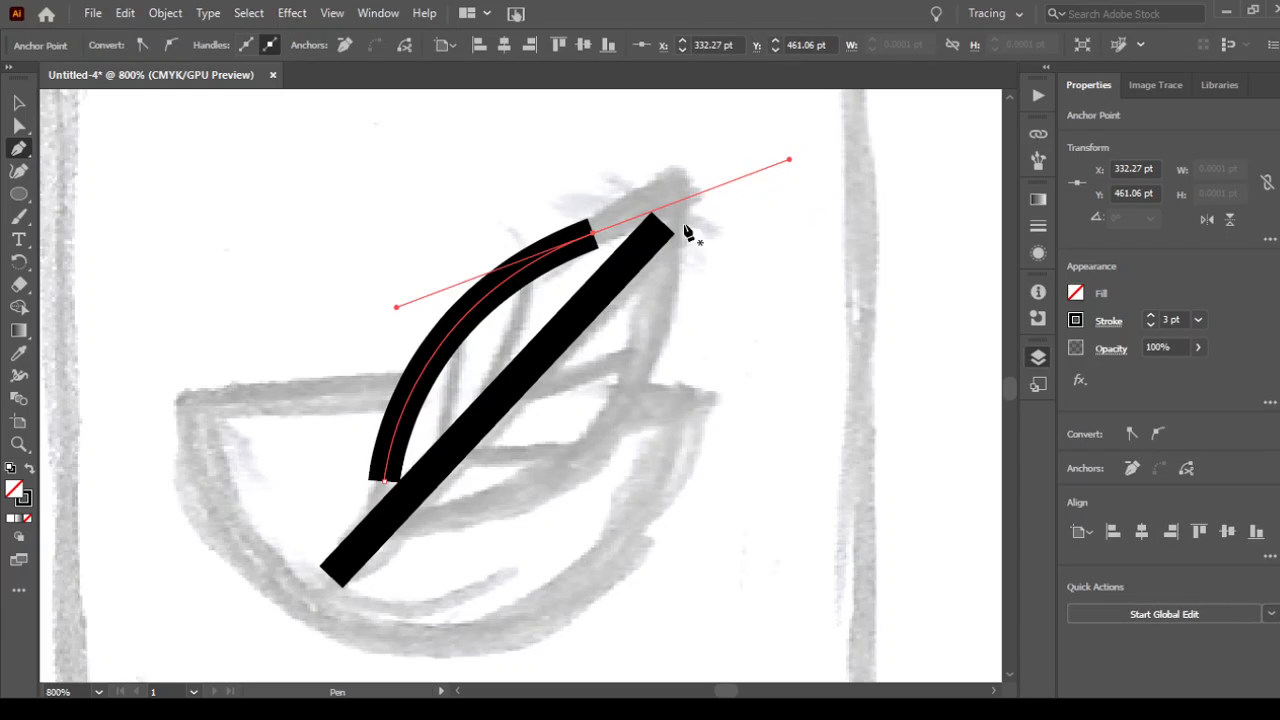
{"action": "key", "text": "a"}
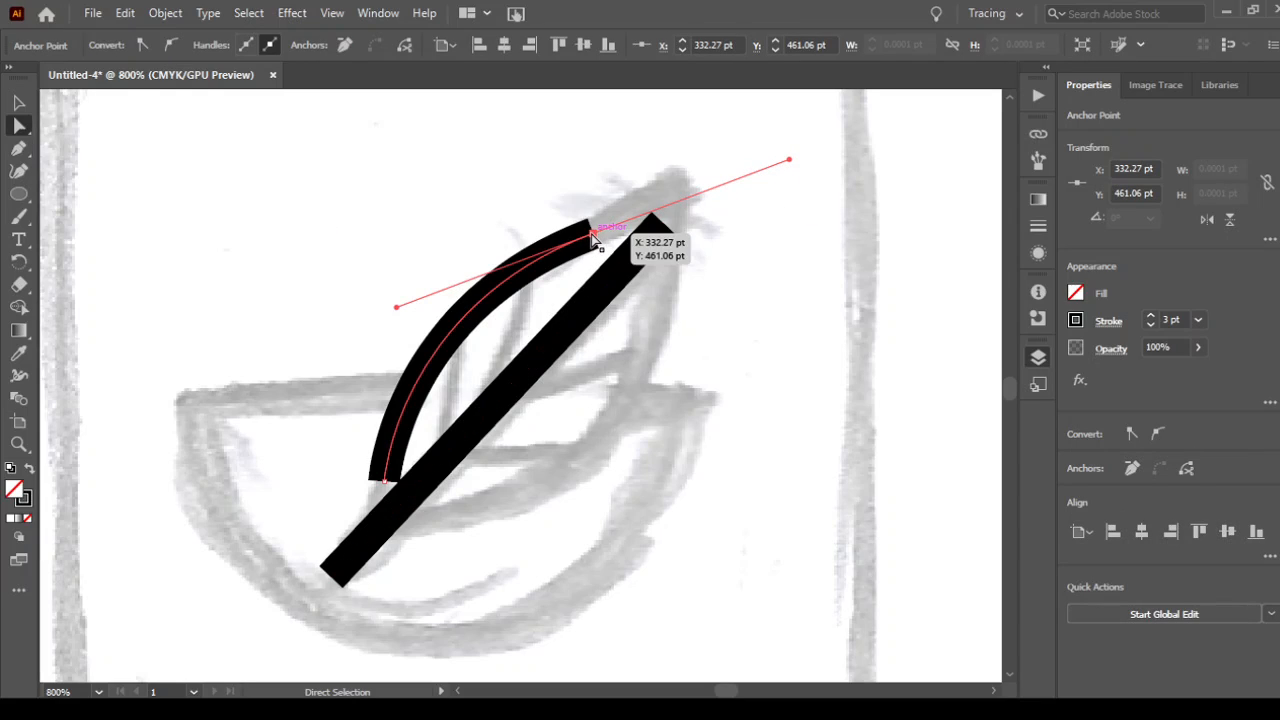
{"action": "left_click_drag", "start_coordinate": [594, 236], "coordinate": [662, 201]}
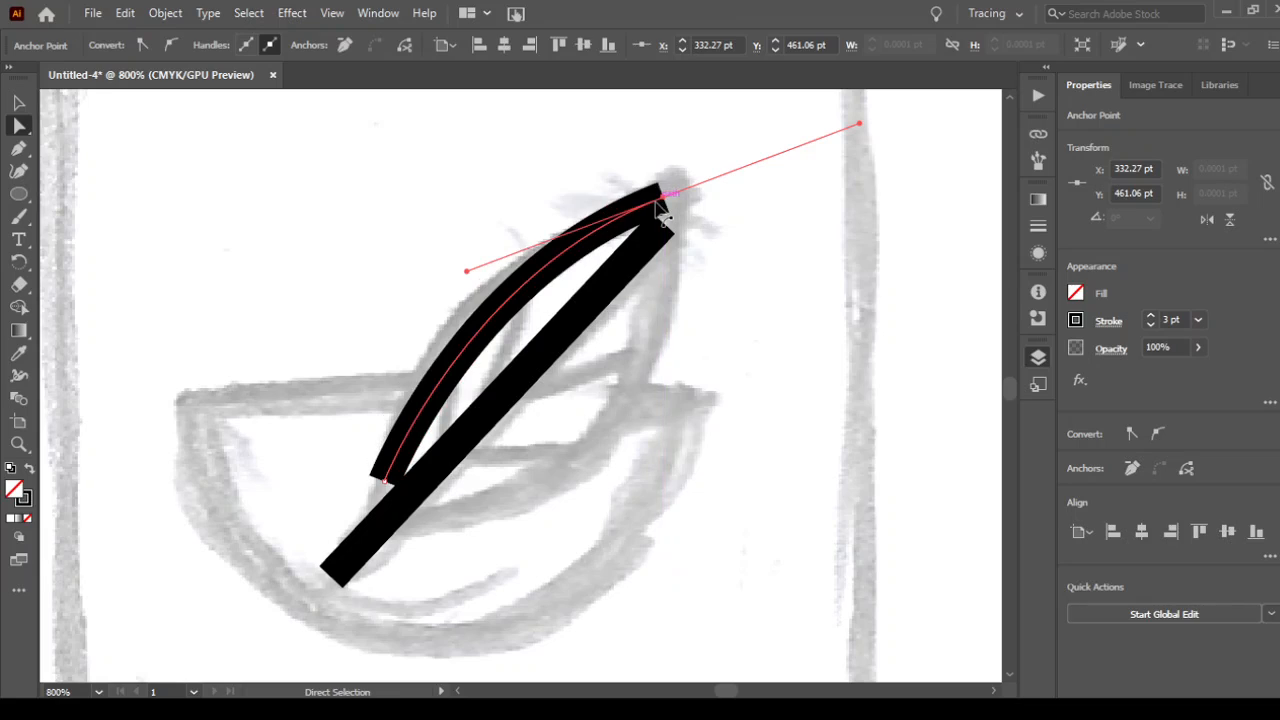
{"action": "left_click_drag", "start_coordinate": [467, 277], "coordinate": [351, 313]}
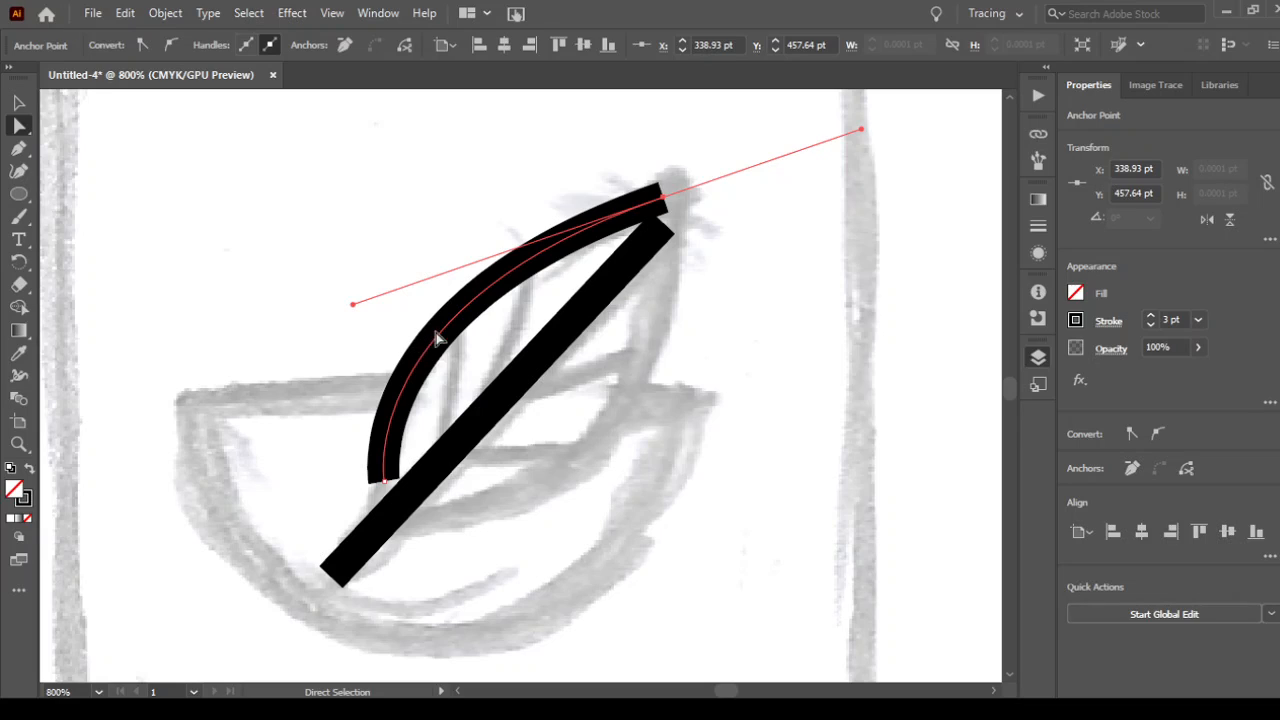
{"action": "left_click", "coordinate": [19, 102]}
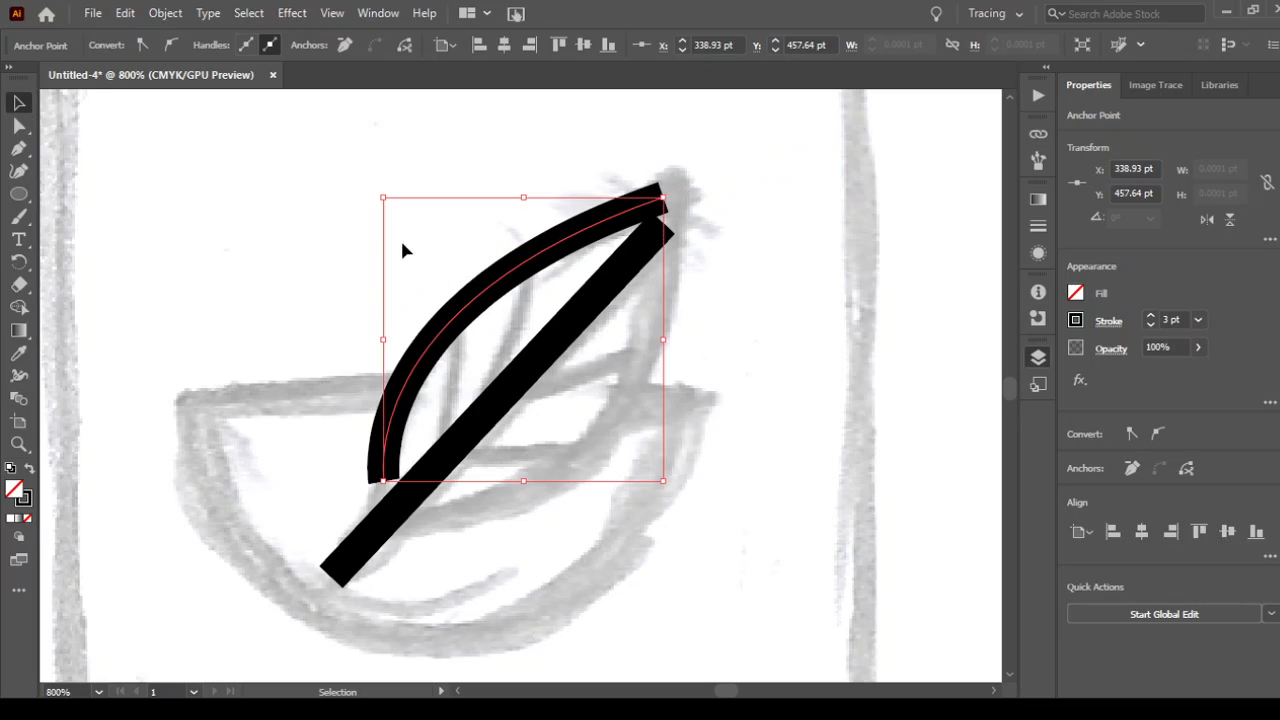
{"action": "left_click", "coordinate": [345, 286]}
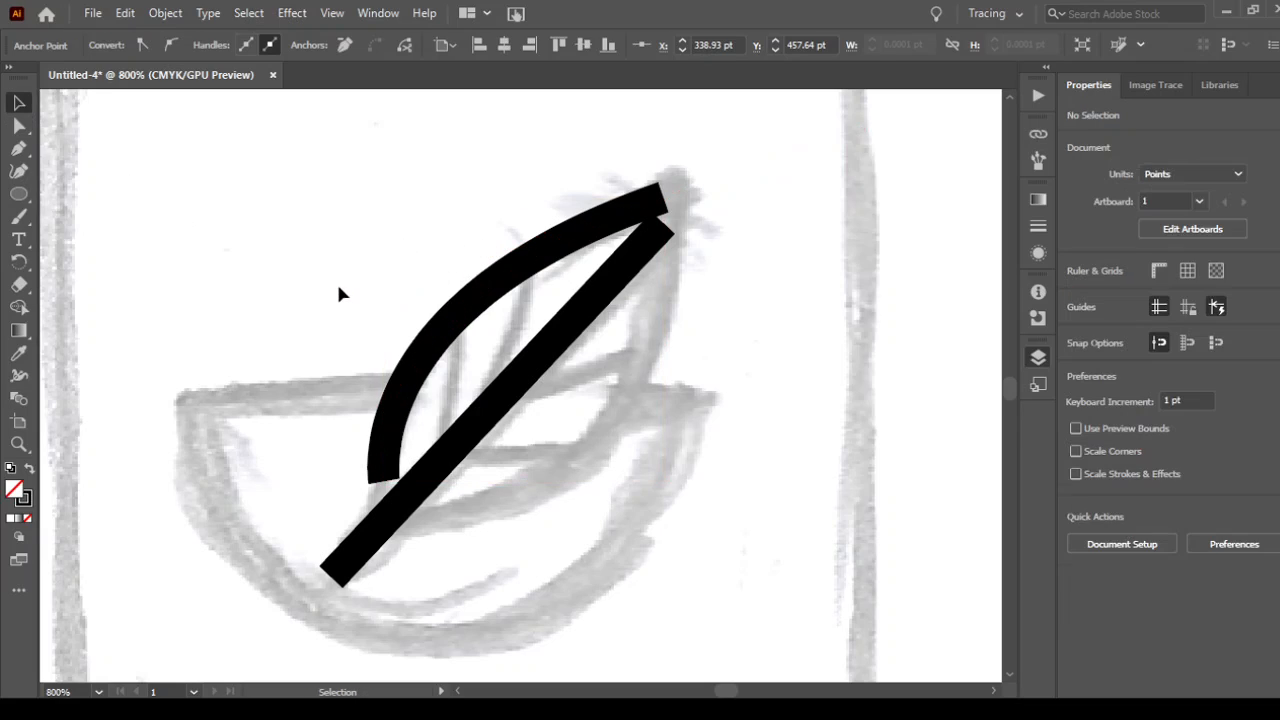
Duplicate the curved leaf edge down and to the right of the midrib, and reflect the copy across the vertical axis.
{"action": "left_click", "coordinate": [390, 437]}
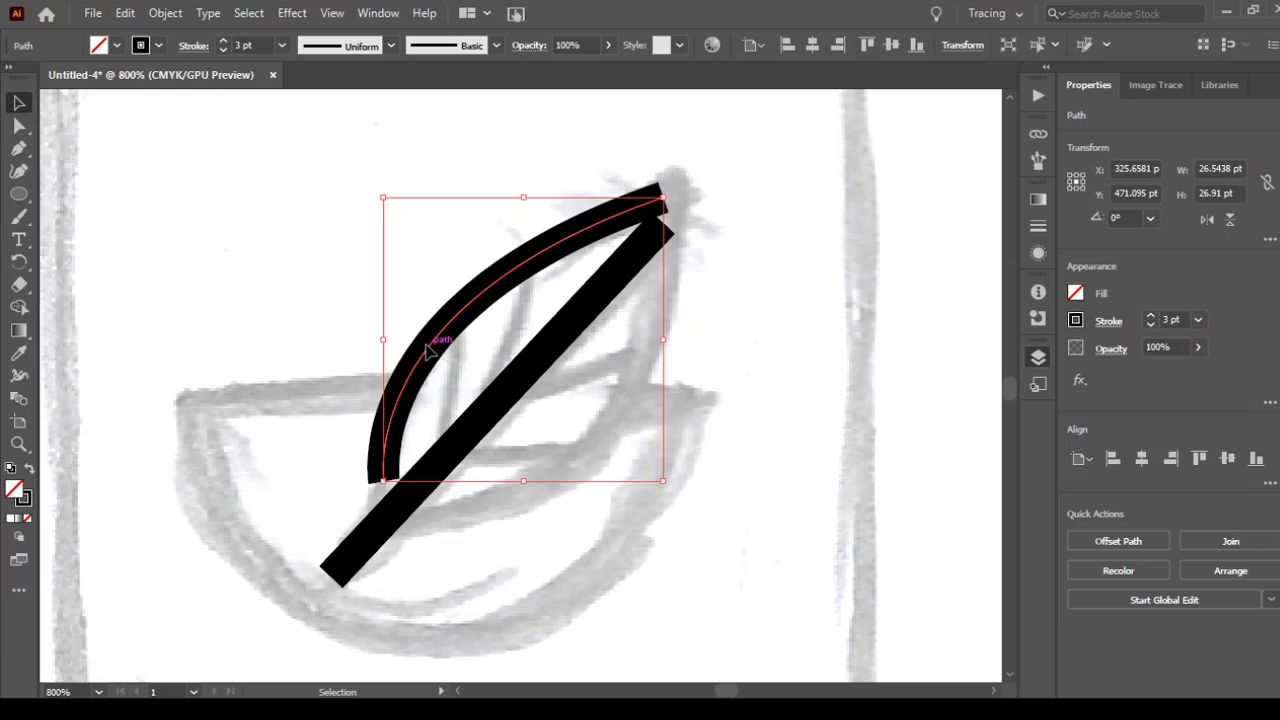
{"action": "left_click_drag", "start_coordinate": [427, 350], "coordinate": [538, 466]}
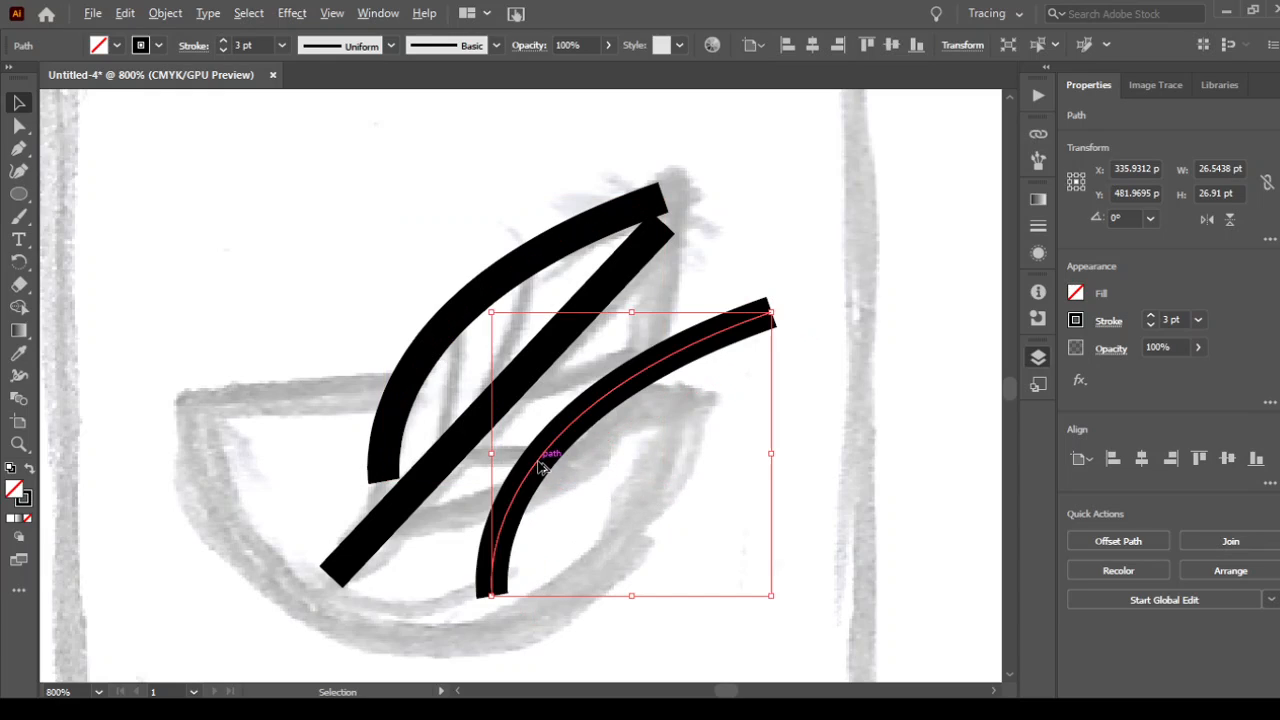
{"action": "left_click_drag", "start_coordinate": [649, 491], "coordinate": [497, 443]}
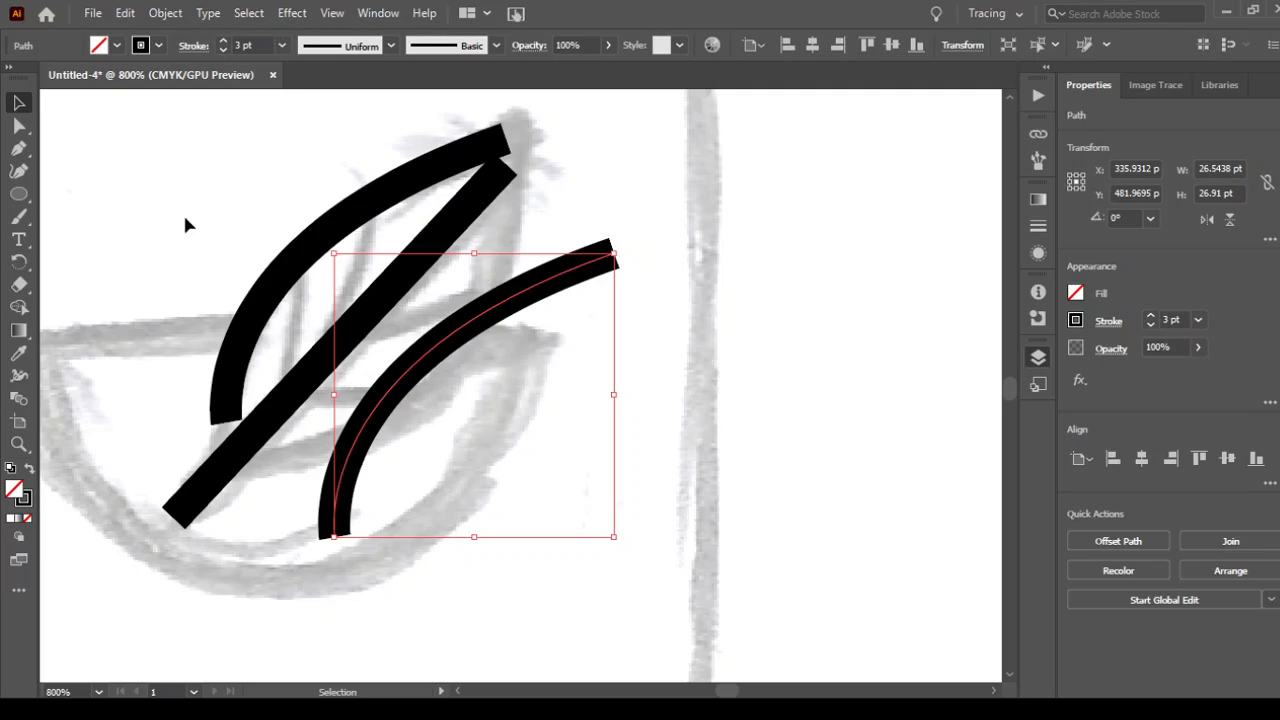
{"action": "left_click", "coordinate": [163, 14]}
{"action": "left_click", "coordinate": [775, 358]}
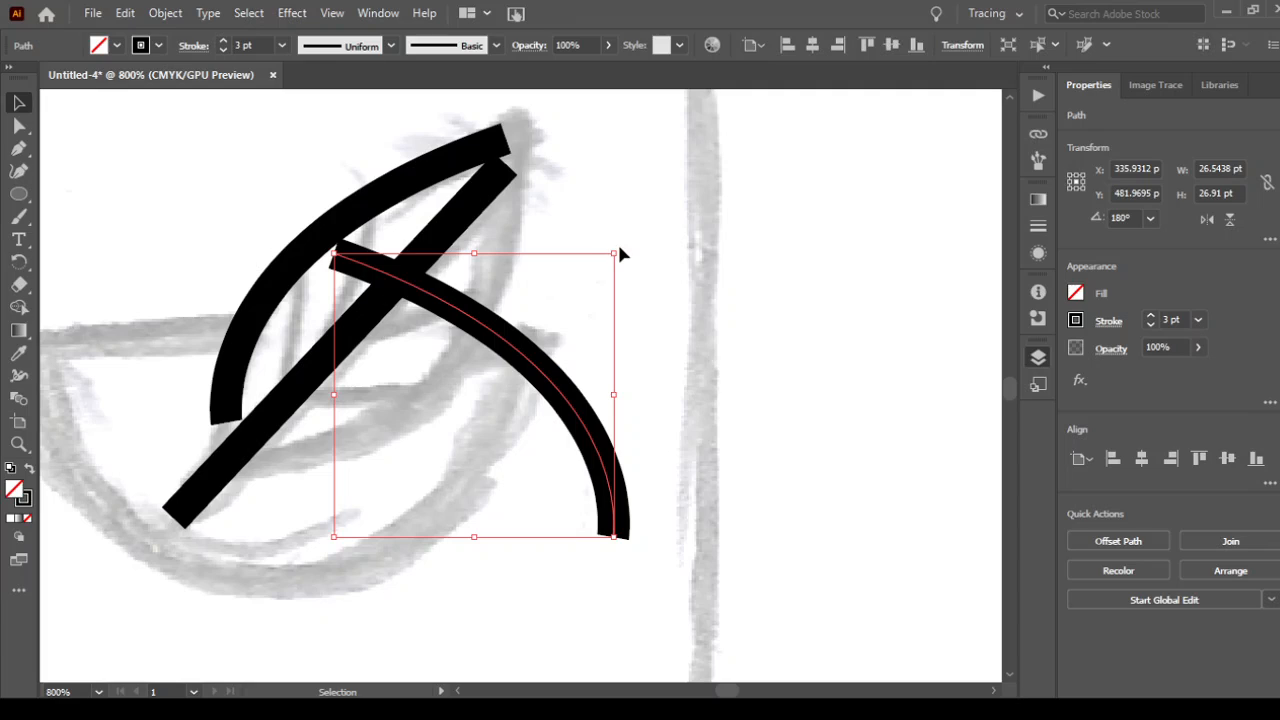
Rotate the mirrored curve along the leaf's lower edge, move its upper anchor to the tip, and bend its handle to follow the sketch.
{"action": "mouse_move", "coordinate": [620, 253]}
{"action": "left_mouse_down"}
{"action": "mouse_move", "coordinate": [650, 400]}
{"action": "mouse_move", "coordinate": [606, 449]}
{"action": "mouse_move", "coordinate": [509, 463]}
{"action": "mouse_move", "coordinate": [529, 451]}
{"action": "mouse_move", "coordinate": [449, 423]}
{"action": "mouse_move", "coordinate": [433, 403]}
{"action": "mouse_move", "coordinate": [448, 402]}
{"action": "left_mouse_up"}
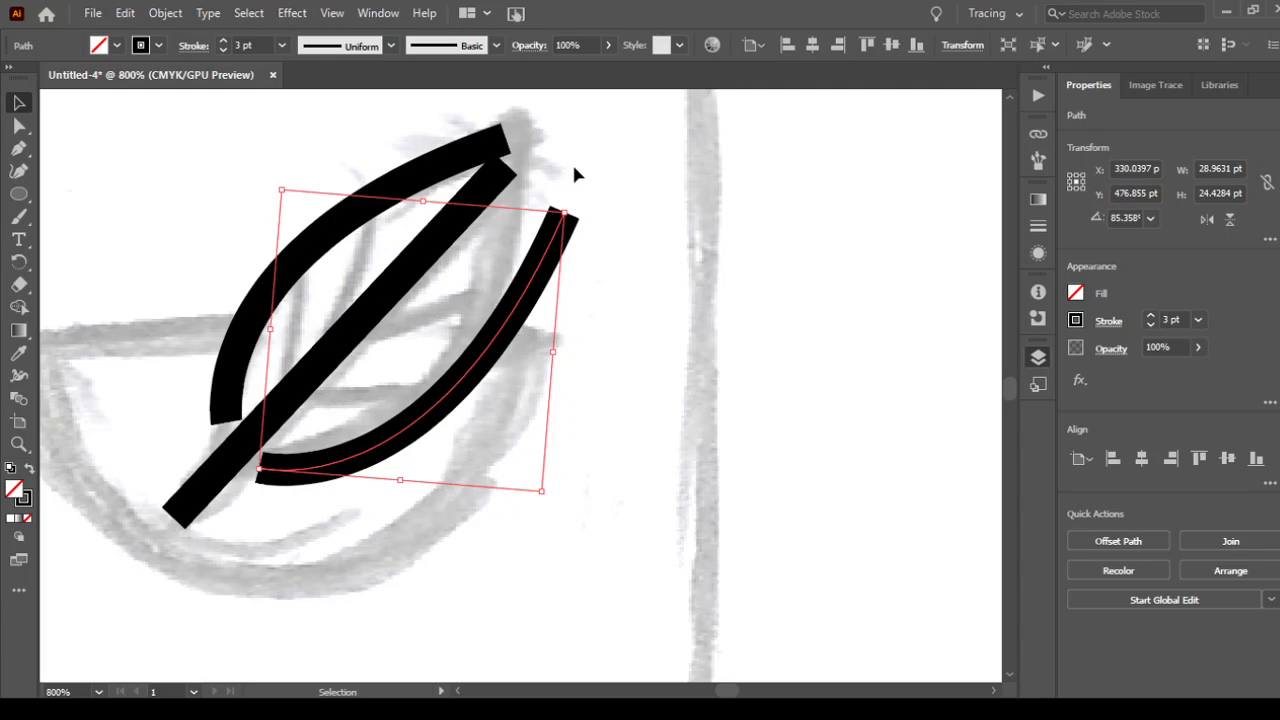
{"action": "key", "text": "a"}
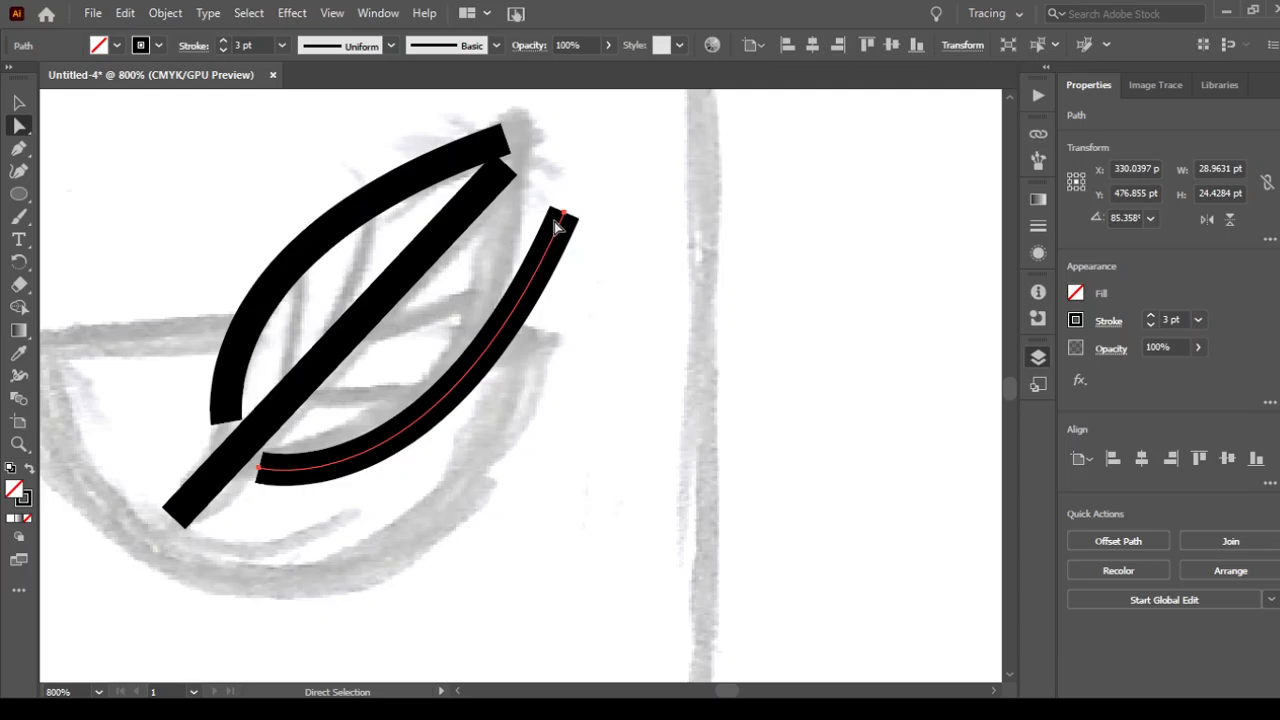
{"action": "left_click", "coordinate": [565, 216]}
{"action": "left_click_drag", "start_coordinate": [565, 216], "coordinate": [509, 140]}
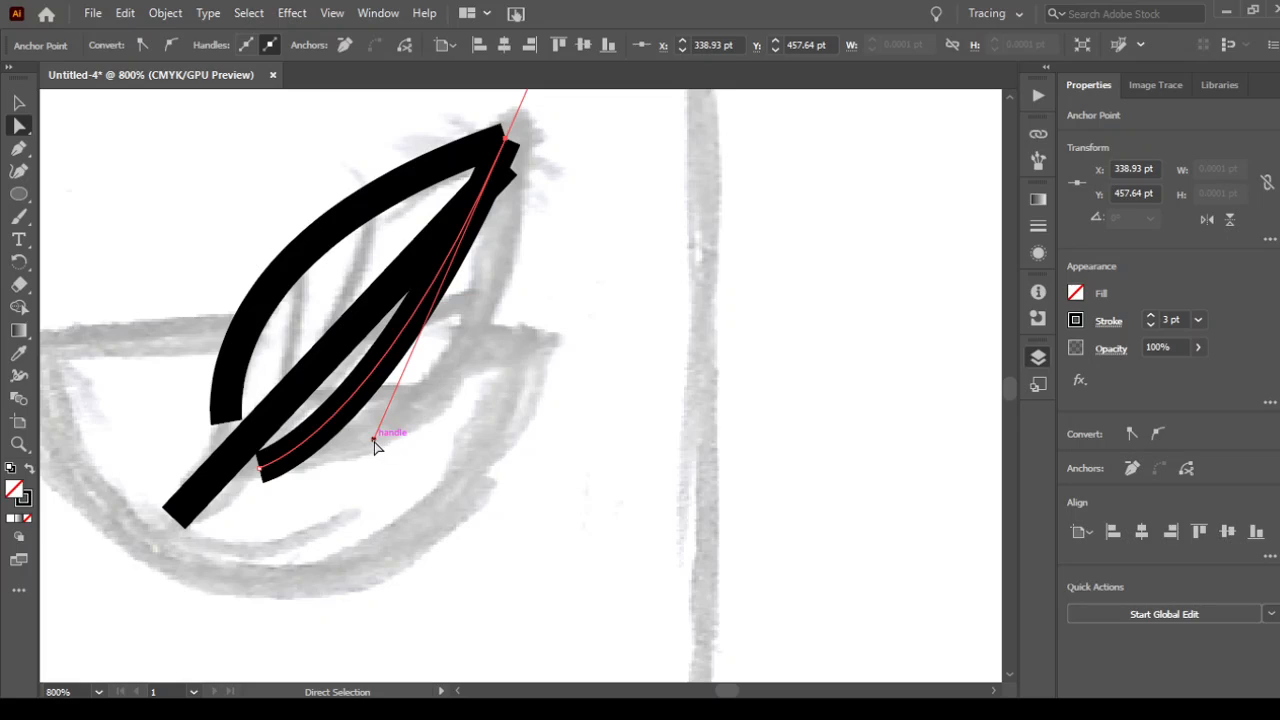
{"action": "mouse_move", "coordinate": [374, 441]}
{"action": "left_mouse_down"}
{"action": "mouse_move", "coordinate": [535, 467]}
{"action": "mouse_move", "coordinate": [553, 447]}
{"action": "mouse_move", "coordinate": [566, 452]}
{"action": "mouse_move", "coordinate": [558, 466]}
{"action": "left_mouse_up"}
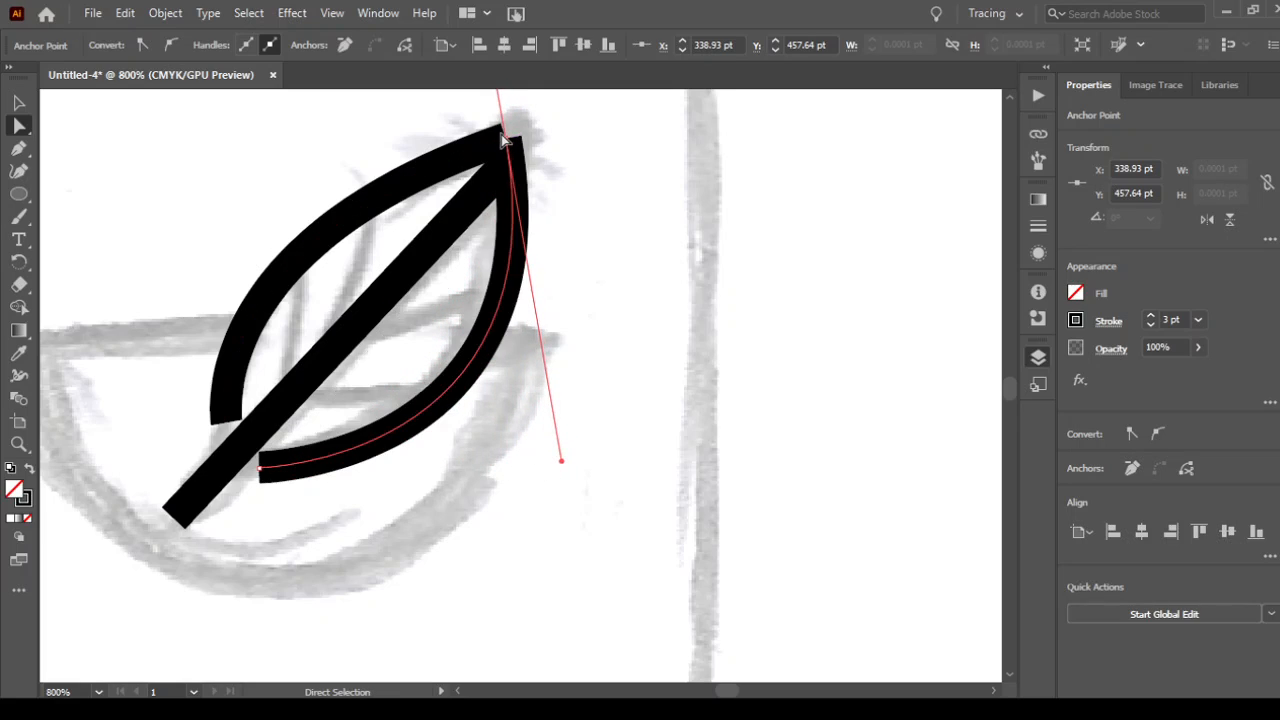
Bring the tip anchors of both leaf edges together at the sketched tip and join the two curves into one path.
{"action": "mouse_move", "coordinate": [505, 136]}
{"action": "left_mouse_down"}
{"action": "mouse_move", "coordinate": [522, 135]}
{"action": "mouse_move", "coordinate": [515, 127]}
{"action": "left_mouse_up"}
{"action": "left_click", "coordinate": [479, 150]}
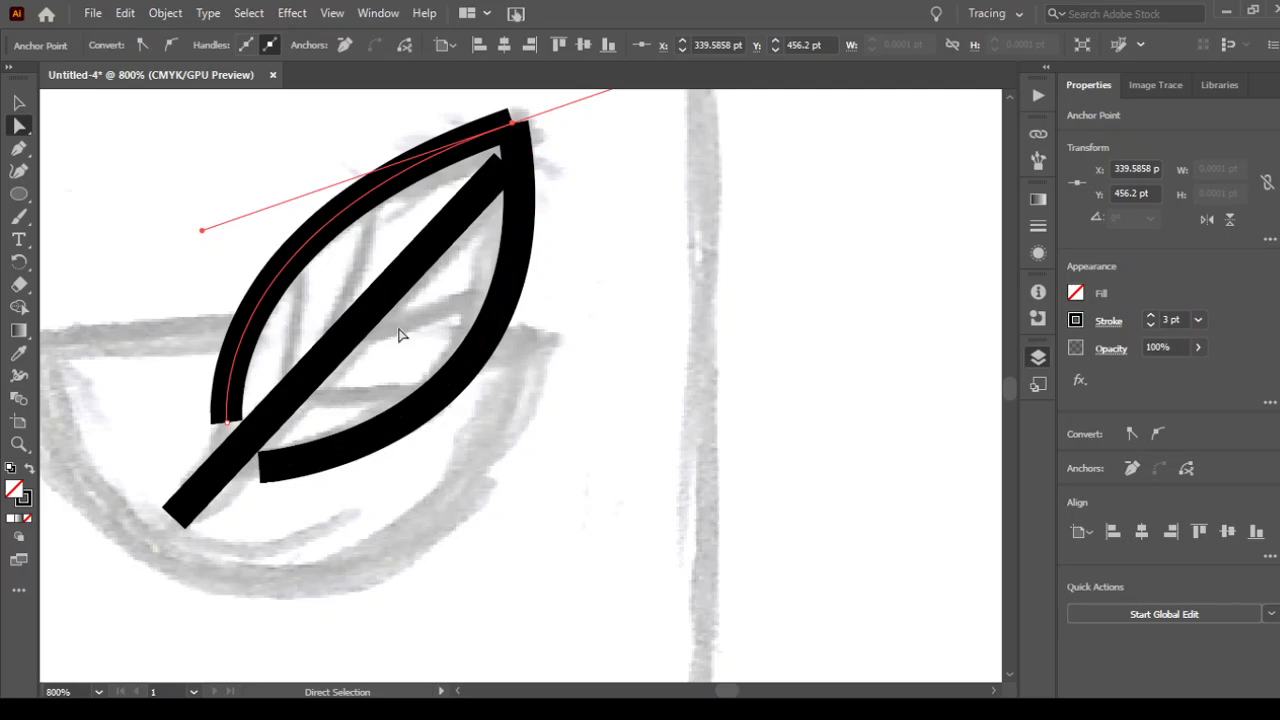
{"action": "key", "text": "v"}
{"action": "left_click", "coordinate": [605, 230]}
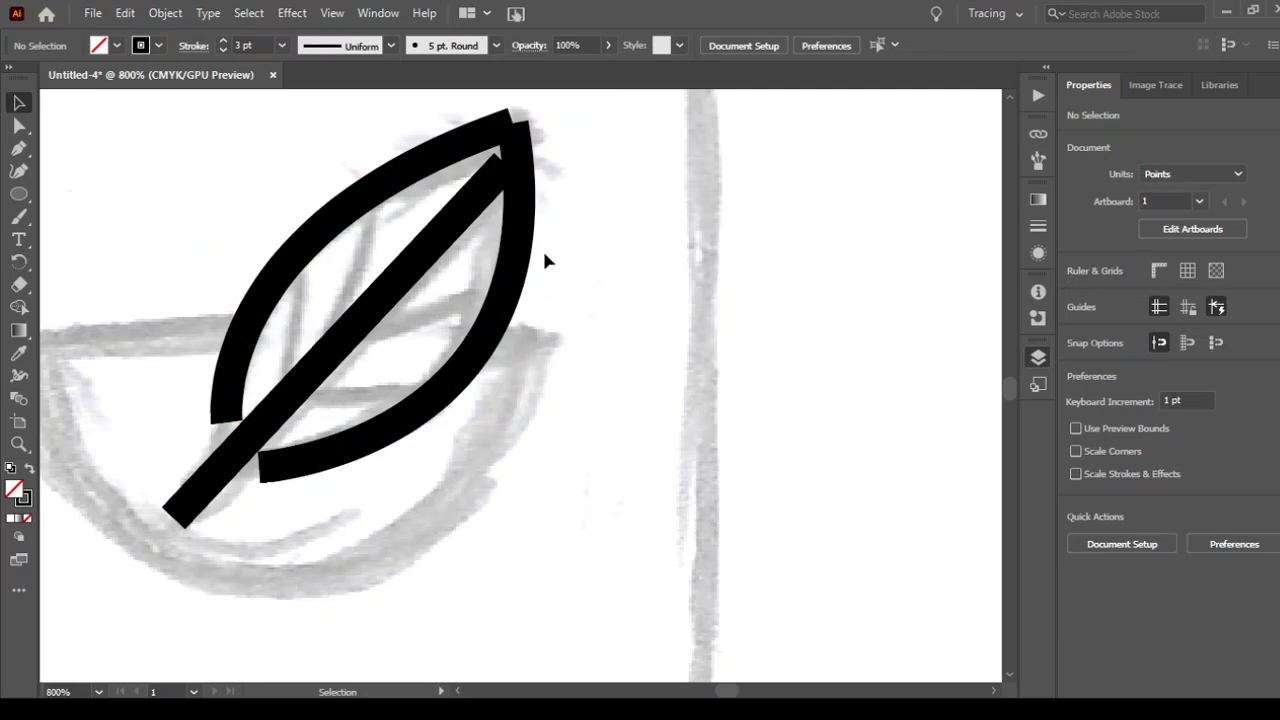
{"action": "left_click", "coordinate": [519, 254]}
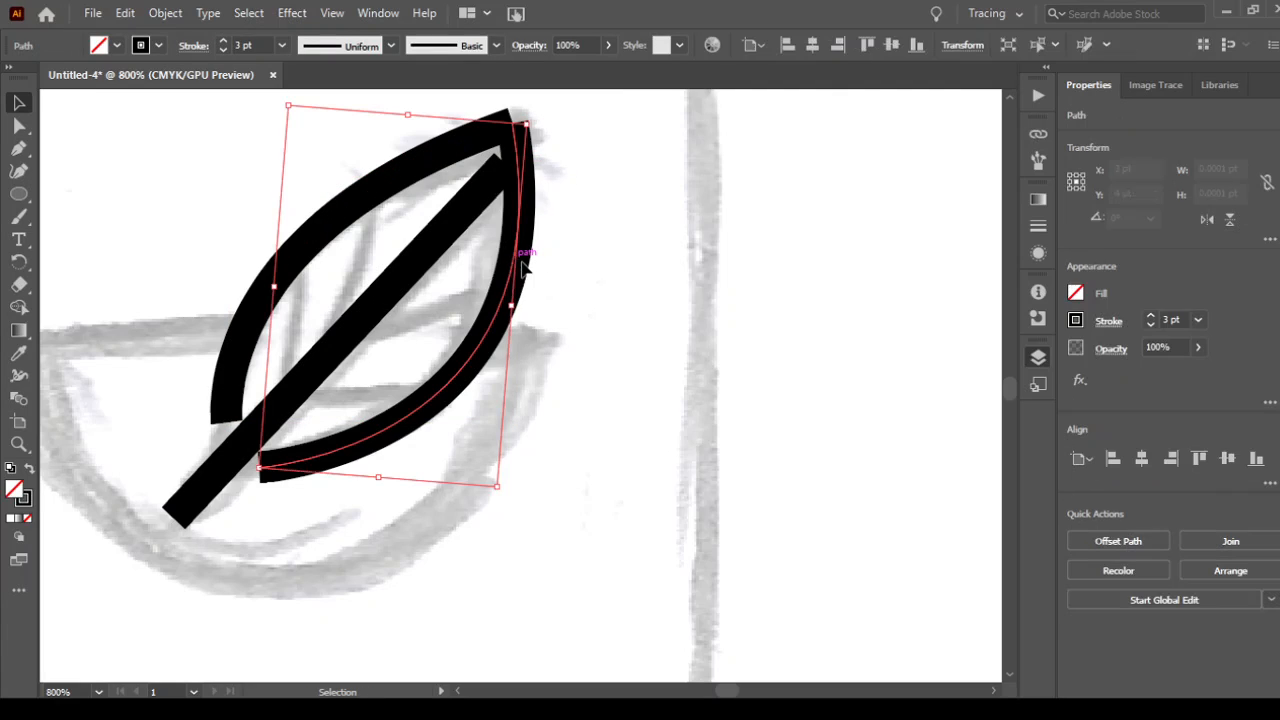
{"action": "left_click", "coordinate": [386, 186], "text": "shift"}
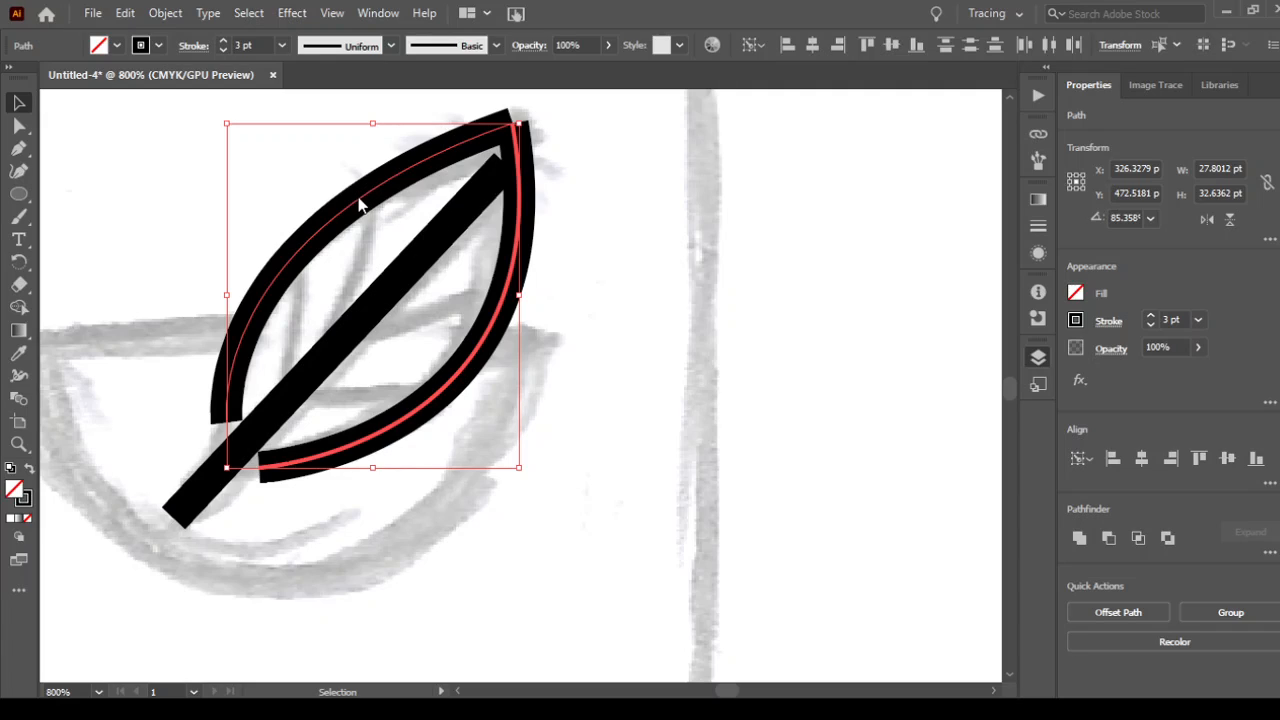
{"action": "key", "text": "ctrl+j"}
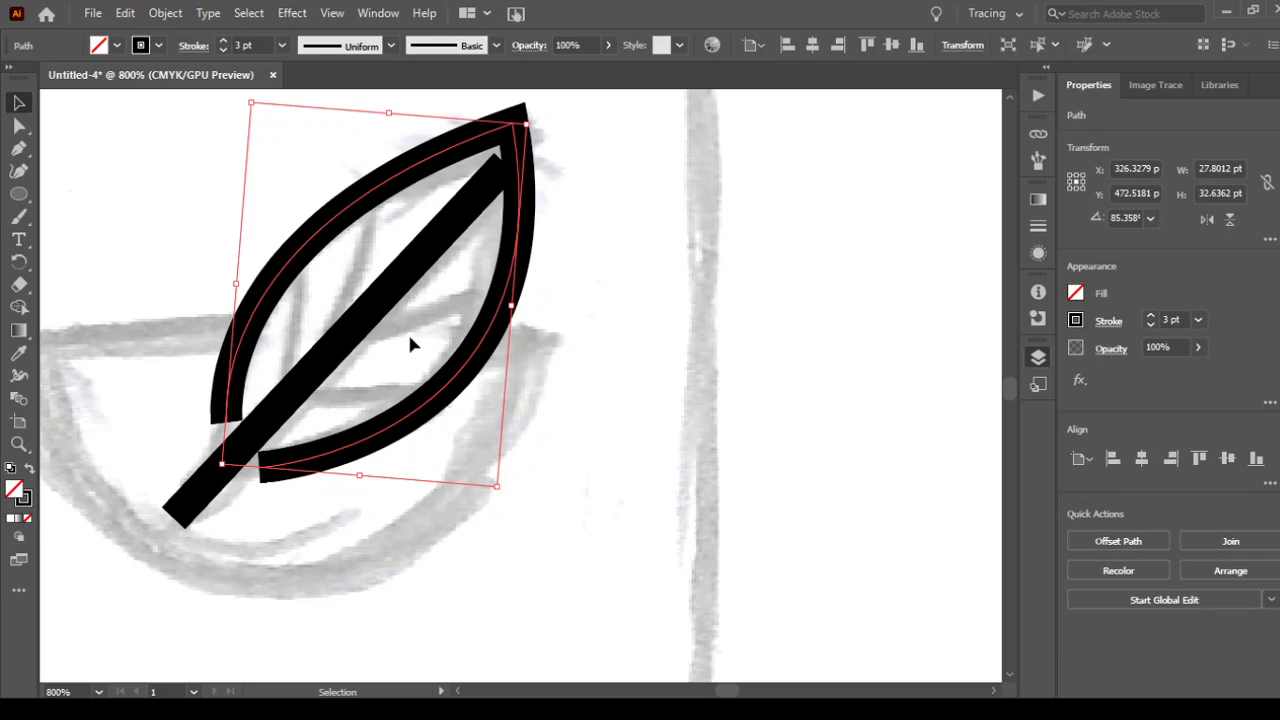
{"action": "left_click", "coordinate": [618, 362]}
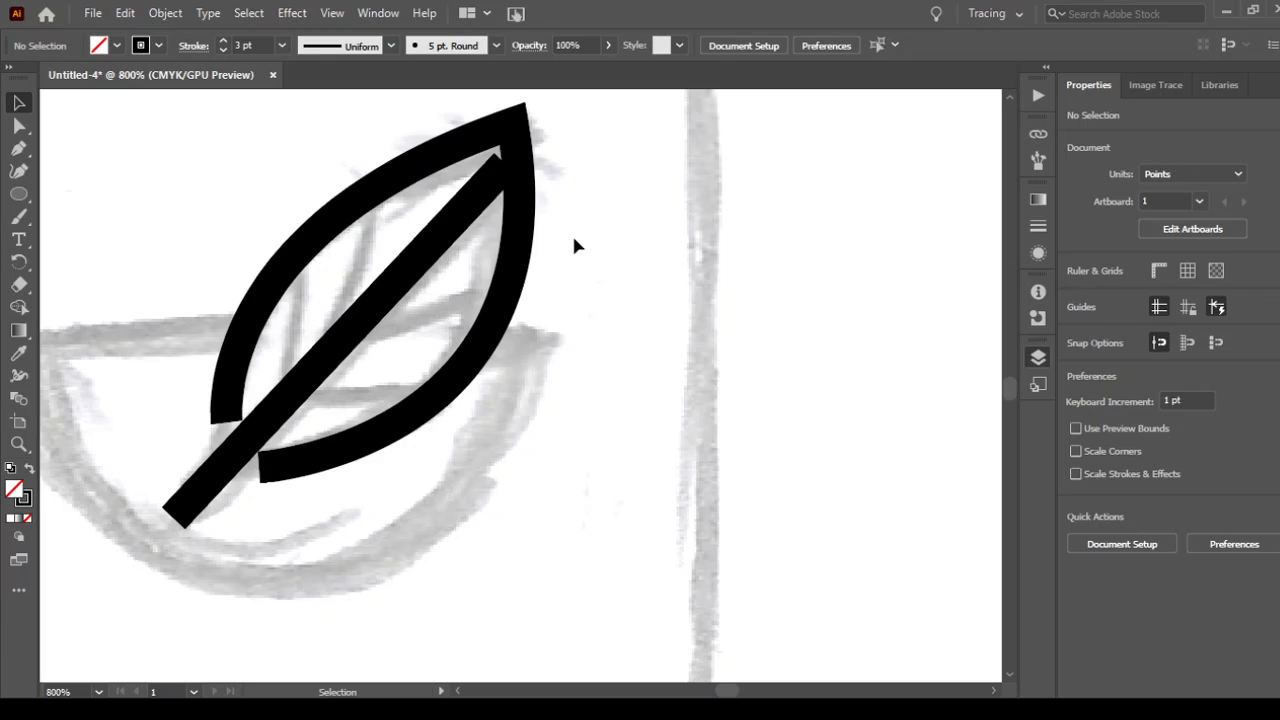
In Outline view, shift the leaf's joined tip anchor slightly right to about X 340.4 pt.
{"action": "key", "text": "ctrl+y"}
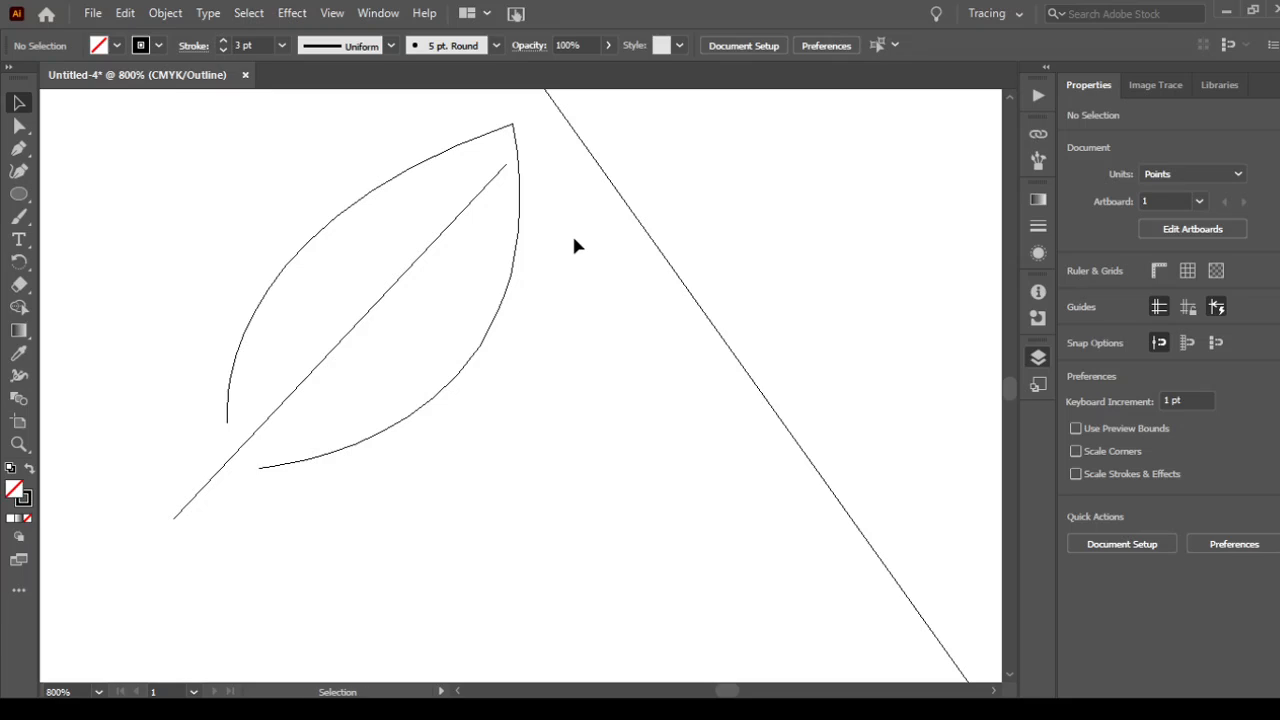
{"action": "key", "text": "z"}
{"action": "left_click_drag", "start_coordinate": [491, 163], "coordinate": [613, 371]}
{"action": "left_click_drag", "start_coordinate": [518, 288], "coordinate": [577, 383]}
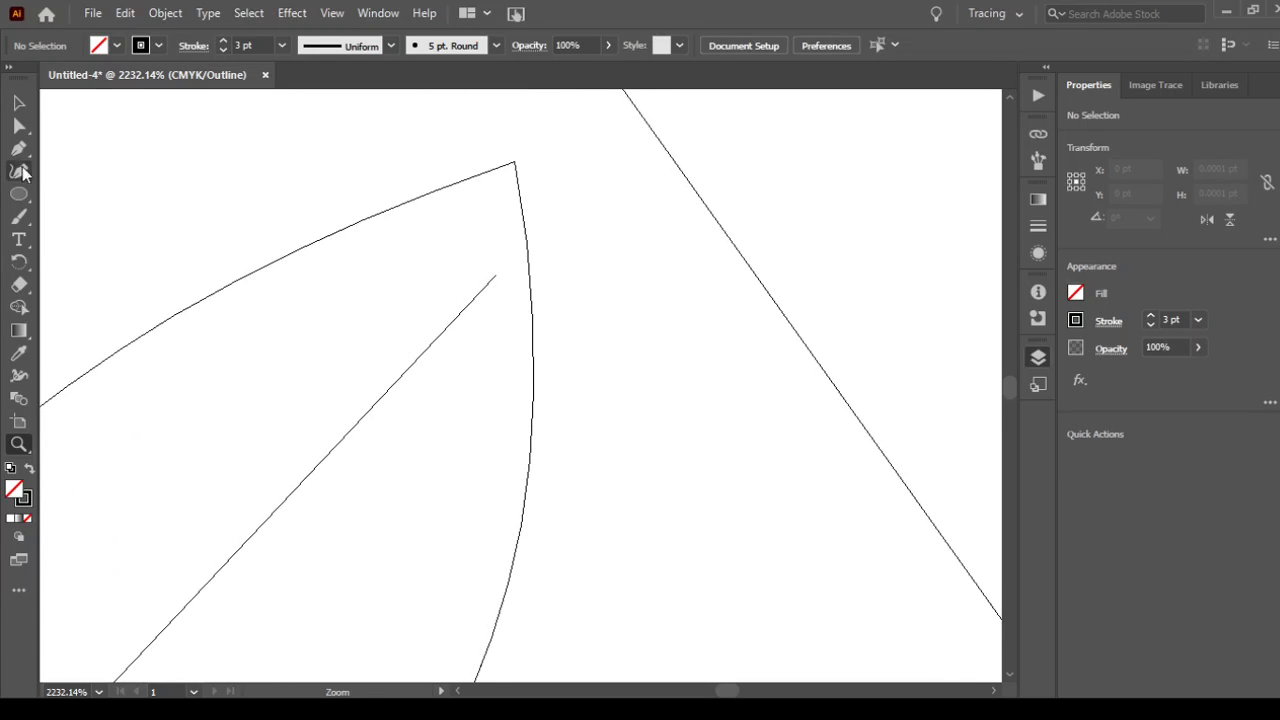
{"action": "left_click", "coordinate": [19, 126]}
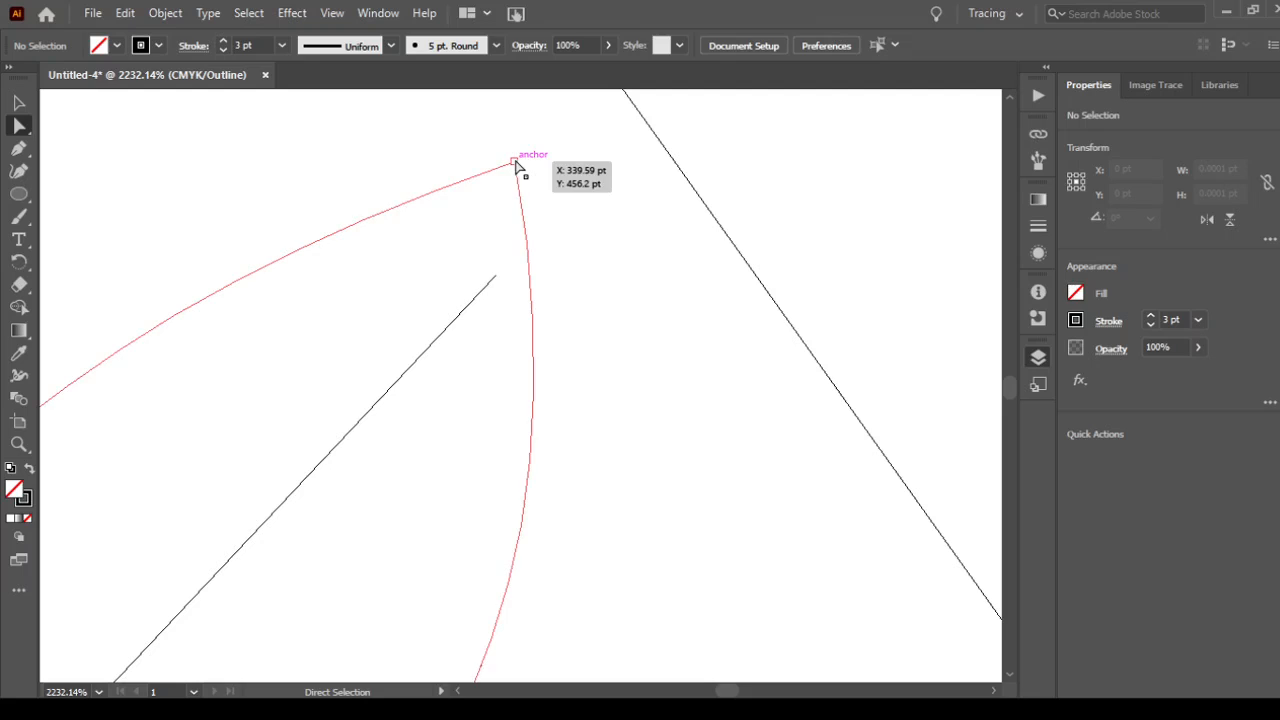
{"action": "mouse_move", "coordinate": [515, 163]}
{"action": "left_mouse_down"}
{"action": "mouse_move", "coordinate": [547, 176]}
{"action": "mouse_move", "coordinate": [536, 189]}
{"action": "mouse_move", "coordinate": [540, 168]}
{"action": "left_mouse_up"}
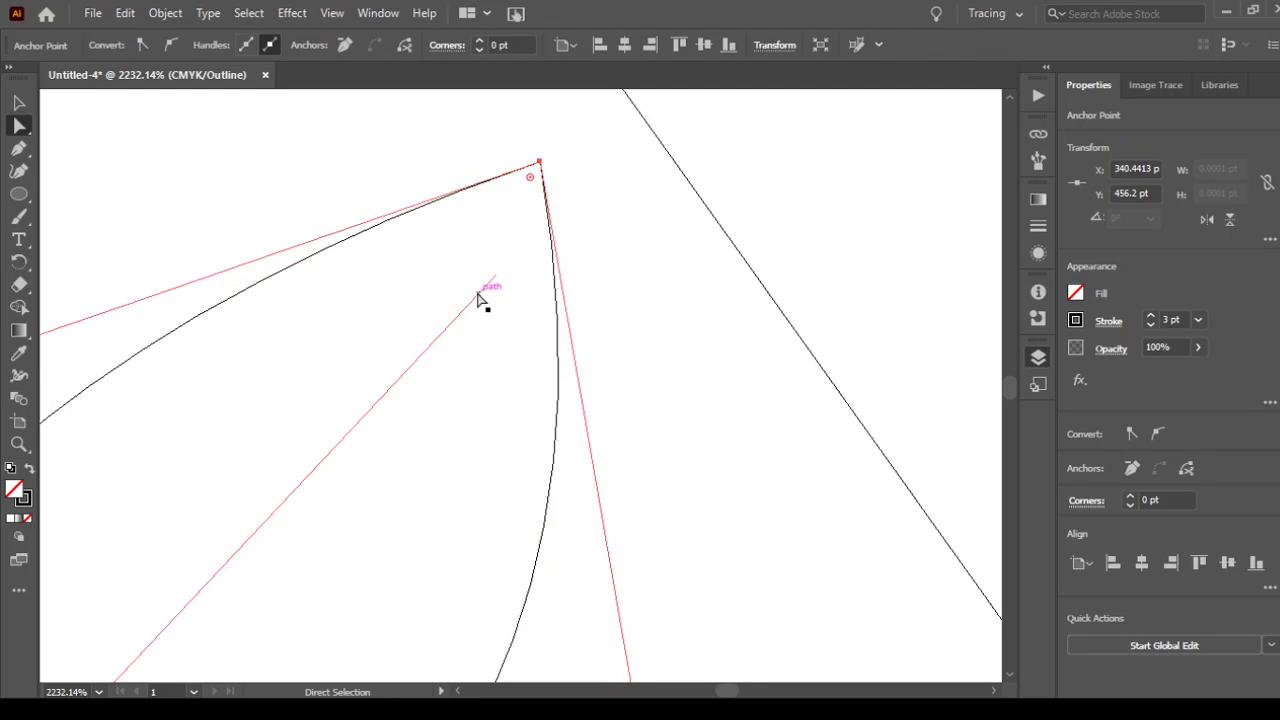
Snap the midrib's upper end anchor onto the leaf tip and return to Preview view.
{"action": "left_click", "coordinate": [494, 276]}
{"action": "left_click_drag", "start_coordinate": [497, 277], "coordinate": [541, 165]}
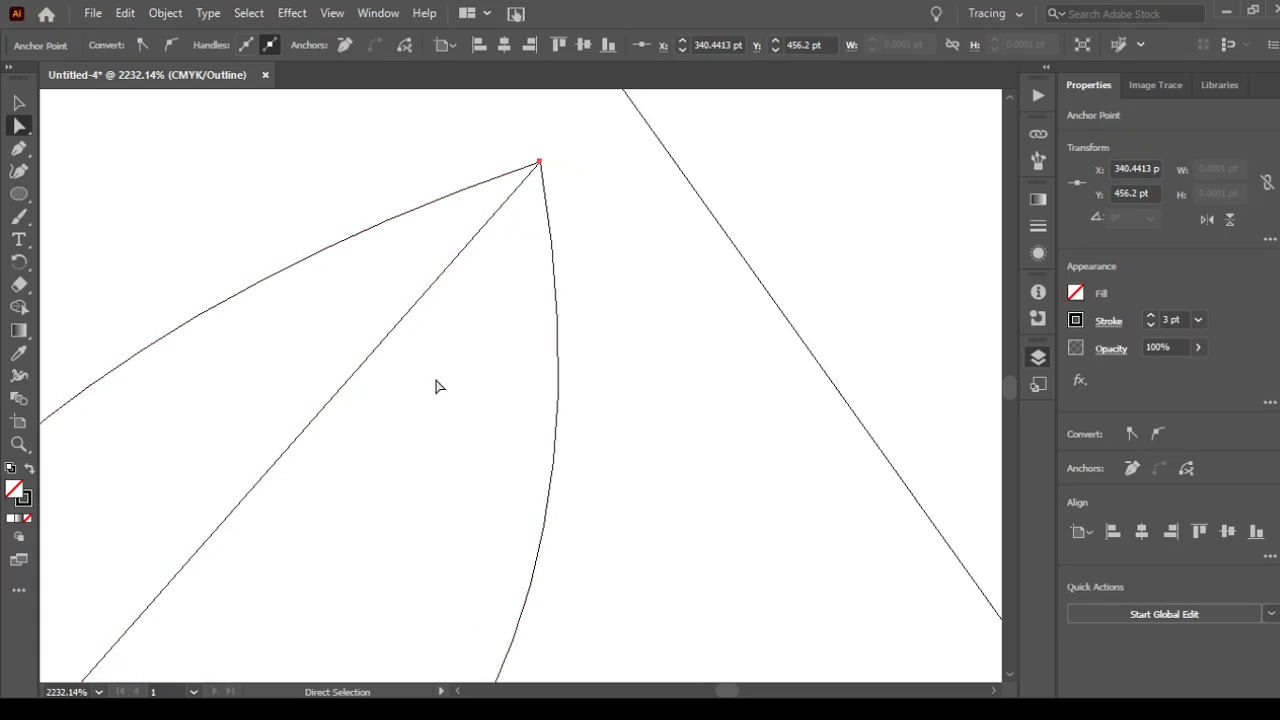
{"action": "key", "text": "ctrl+minus"}
{"action": "key", "text": "ctrl+minus"}
{"action": "key", "text": "ctrl+minus"}
{"action": "key", "text": "ctrl+minus"}
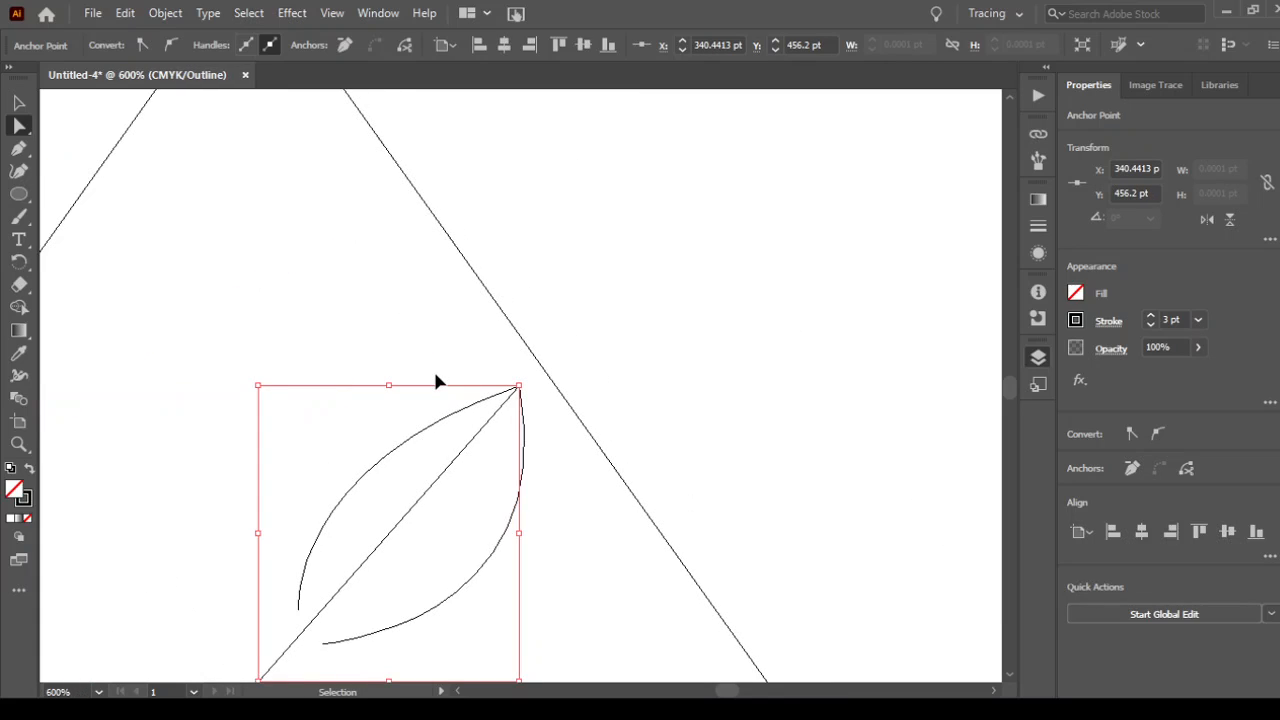
{"action": "left_click_drag", "start_coordinate": [412, 500], "coordinate": [444, 273]}
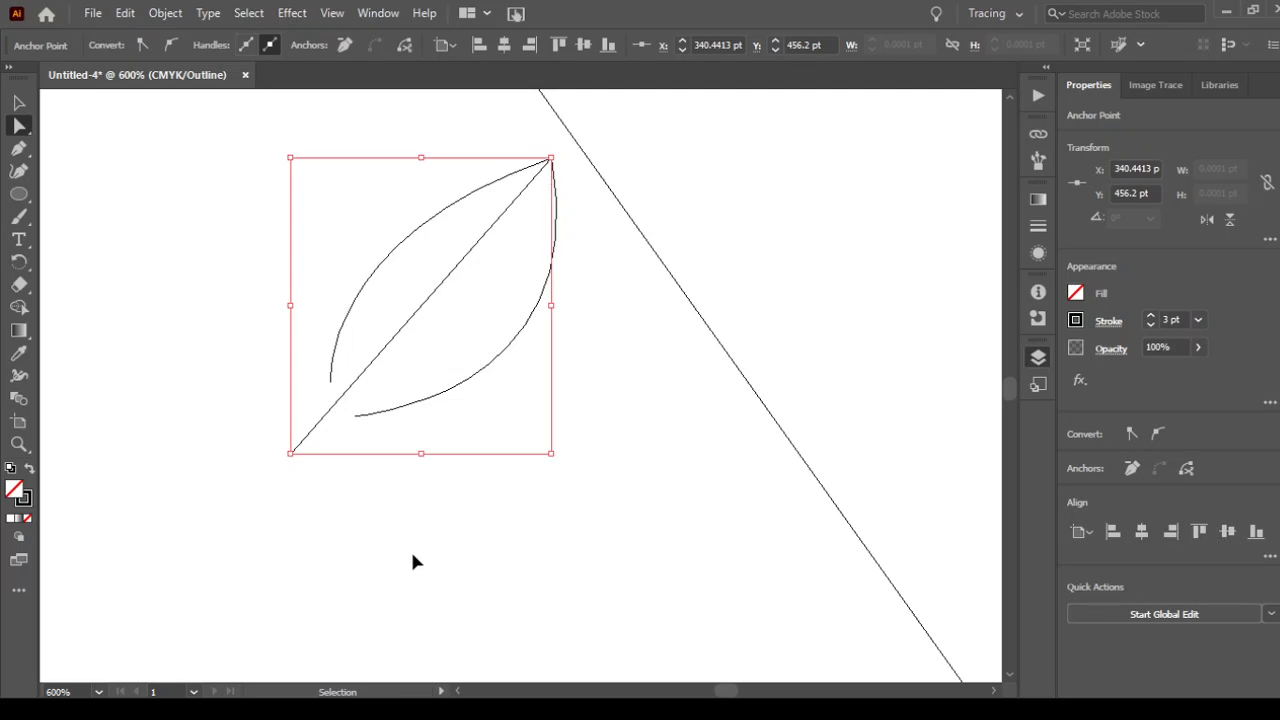
{"action": "key", "text": "ctrl+y"}
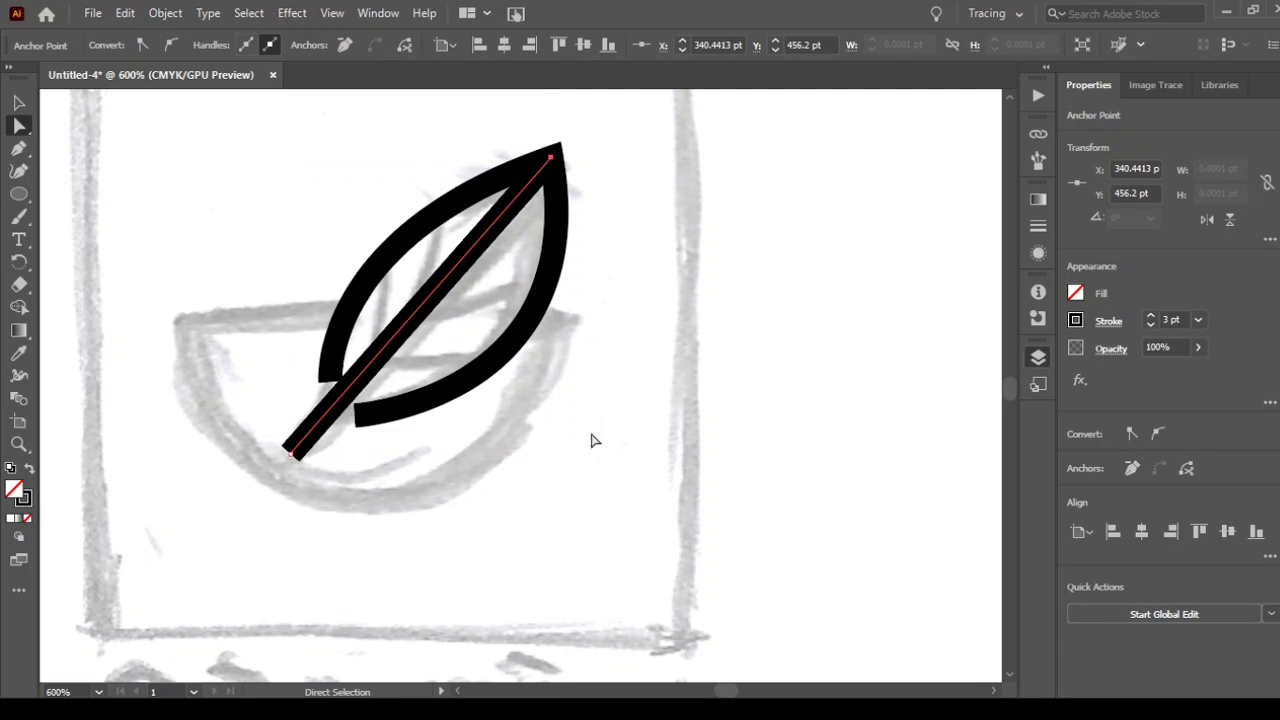
{"action": "key", "text": "v"}
{"action": "left_click", "coordinate": [651, 399]}
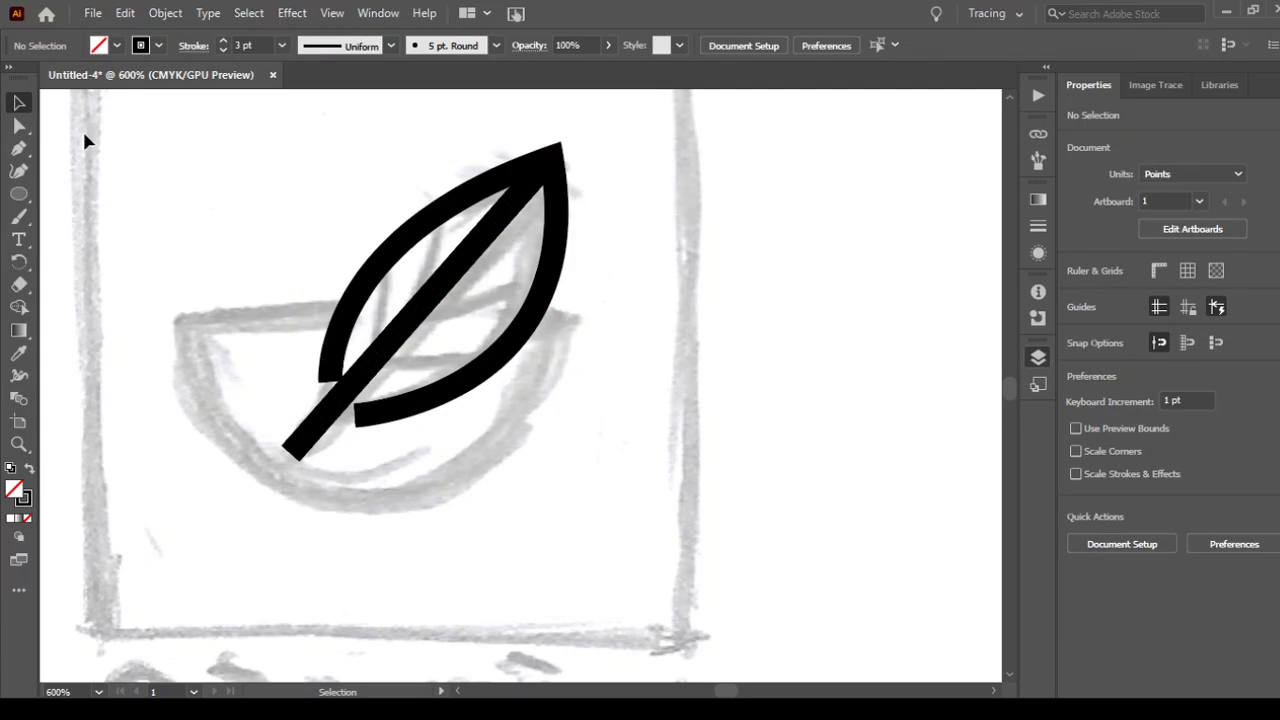
Draw a V-shaped vein path about 20.7 pt wide and 19.2 pt high, meeting at the midrib and crossing both leaf edges.
{"action": "left_click", "coordinate": [20, 150]}
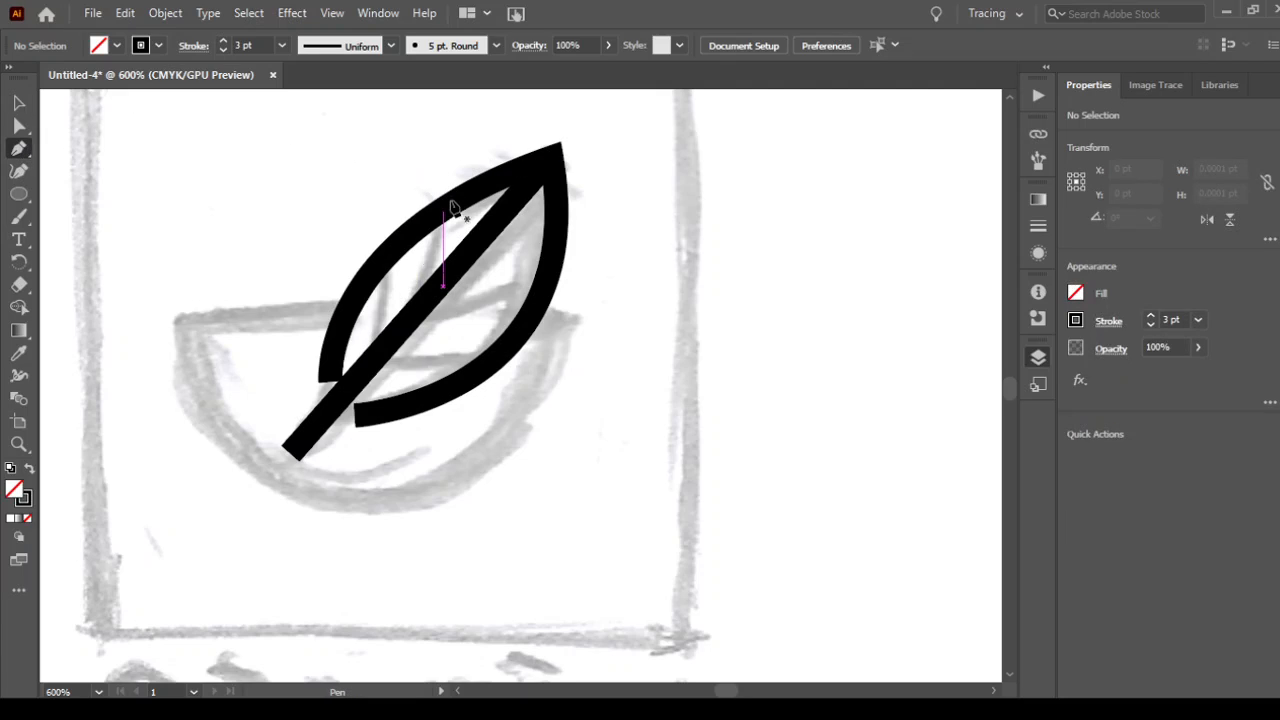
{"action": "left_click", "coordinate": [442, 154]}
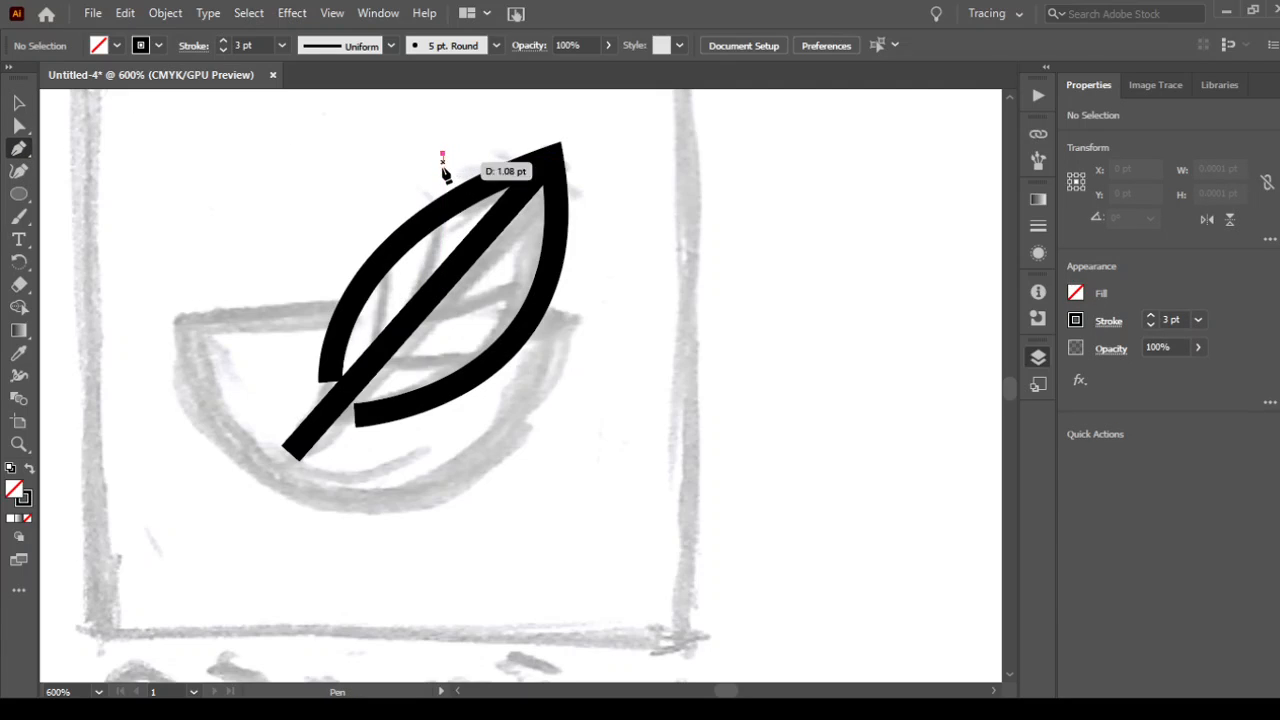
{"action": "left_click", "coordinate": [423, 306]}
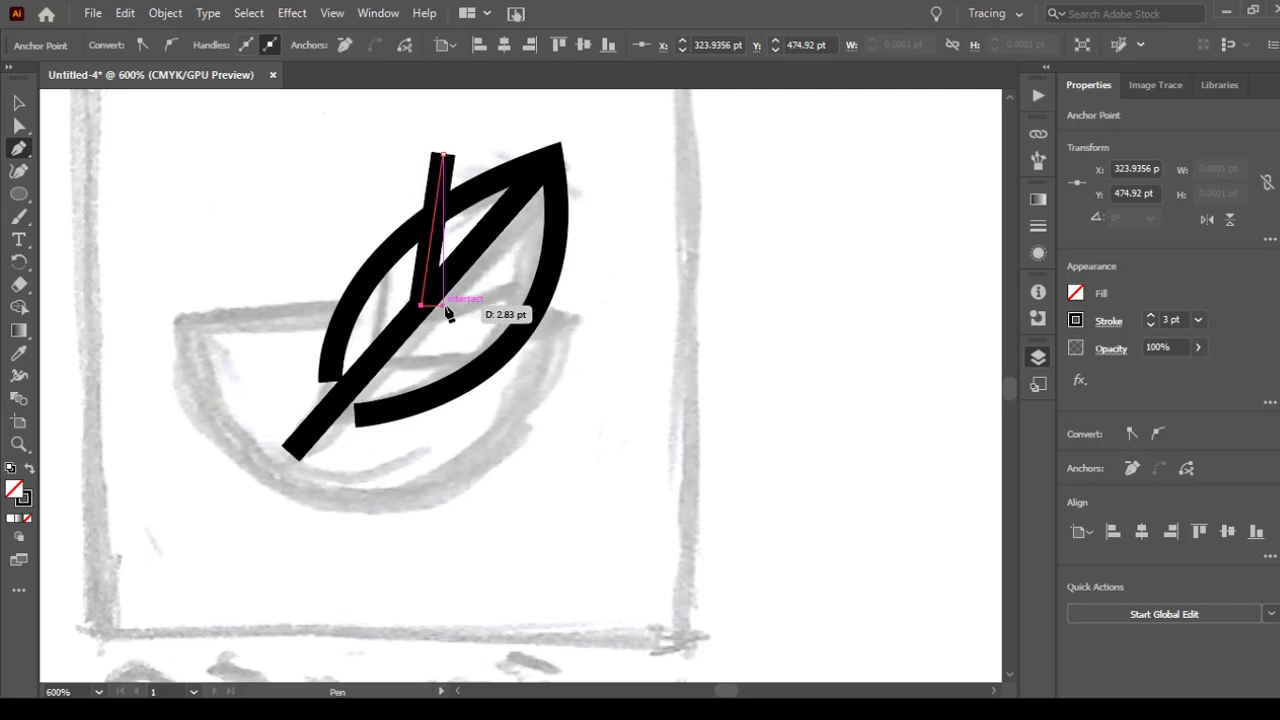
{"action": "left_click", "coordinate": [585, 281]}
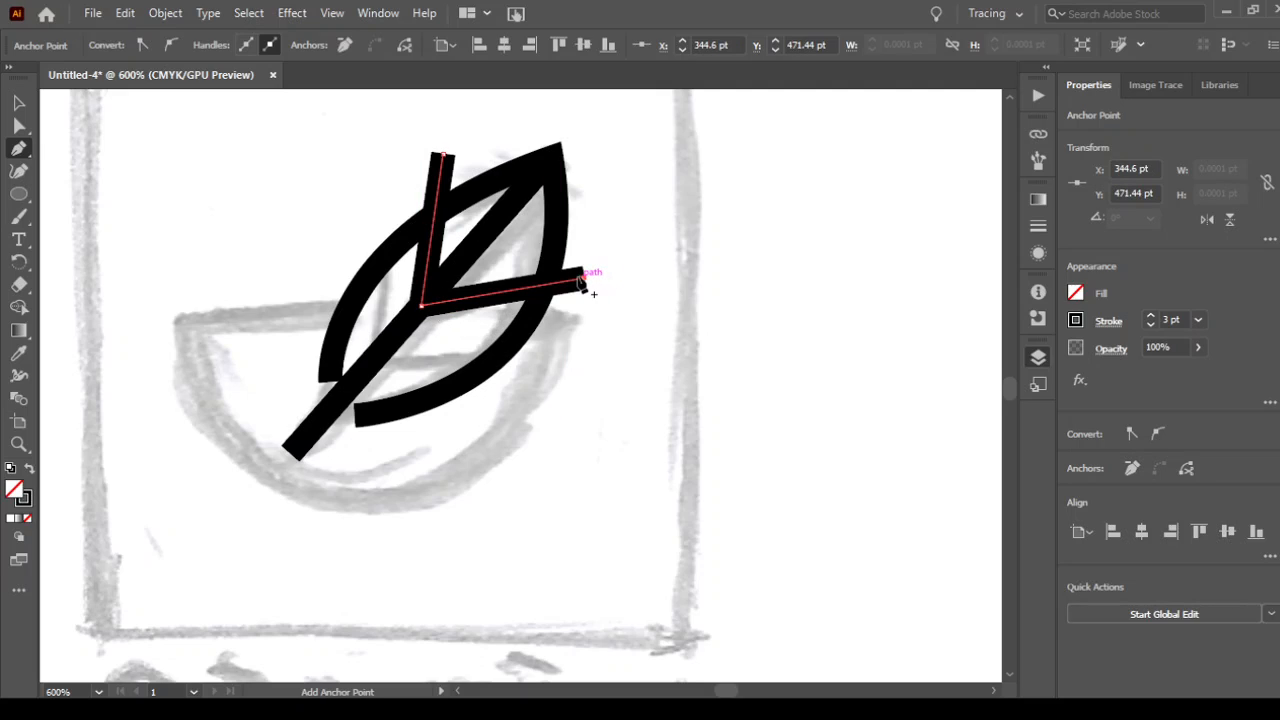
{"action": "key", "text": "v"}
{"action": "left_click", "coordinate": [625, 228]}
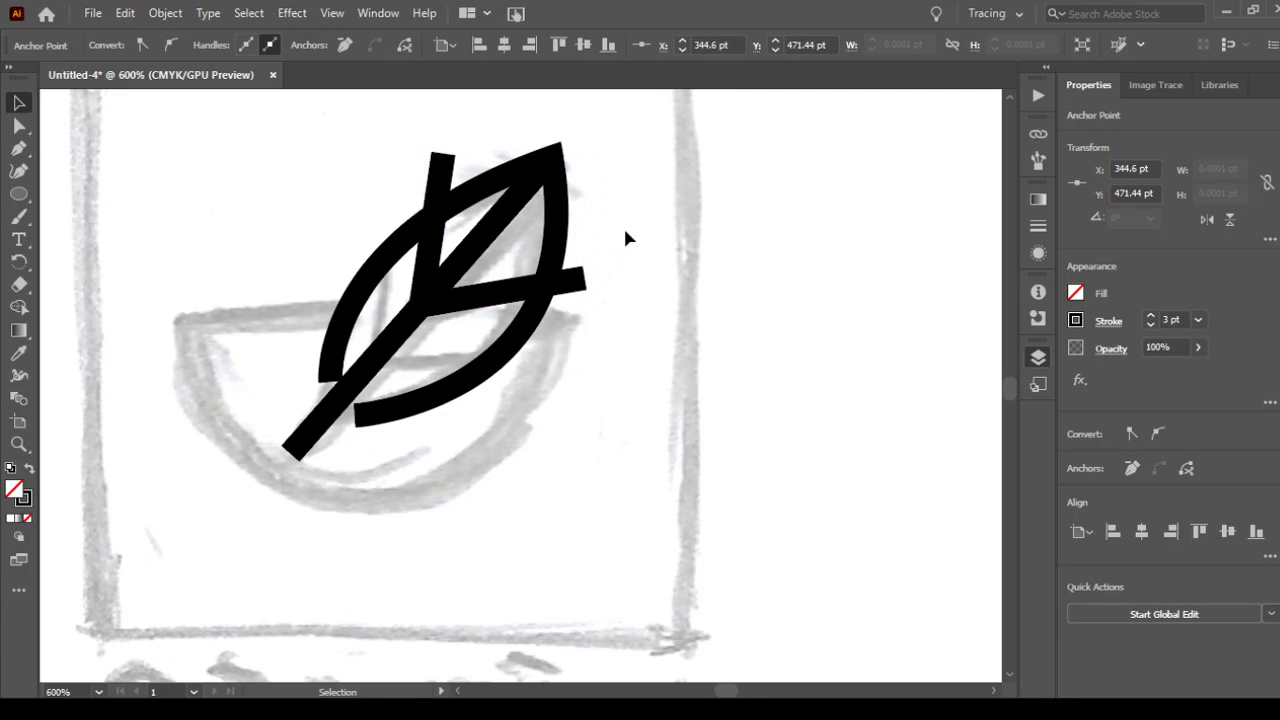
Duplicate the V-shaped vein down along the midrib over the sketch's lower veins.
{"action": "left_click", "coordinate": [437, 182]}
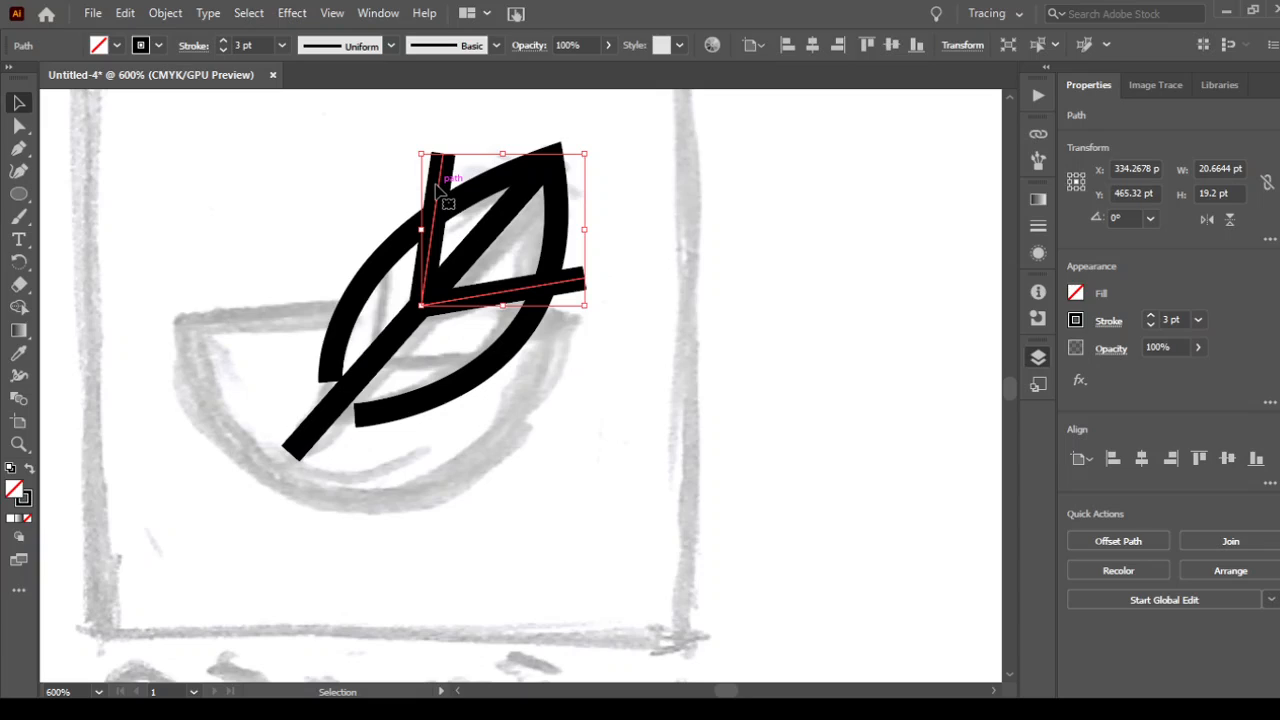
{"action": "left_click_drag", "start_coordinate": [437, 190], "coordinate": [392, 258]}
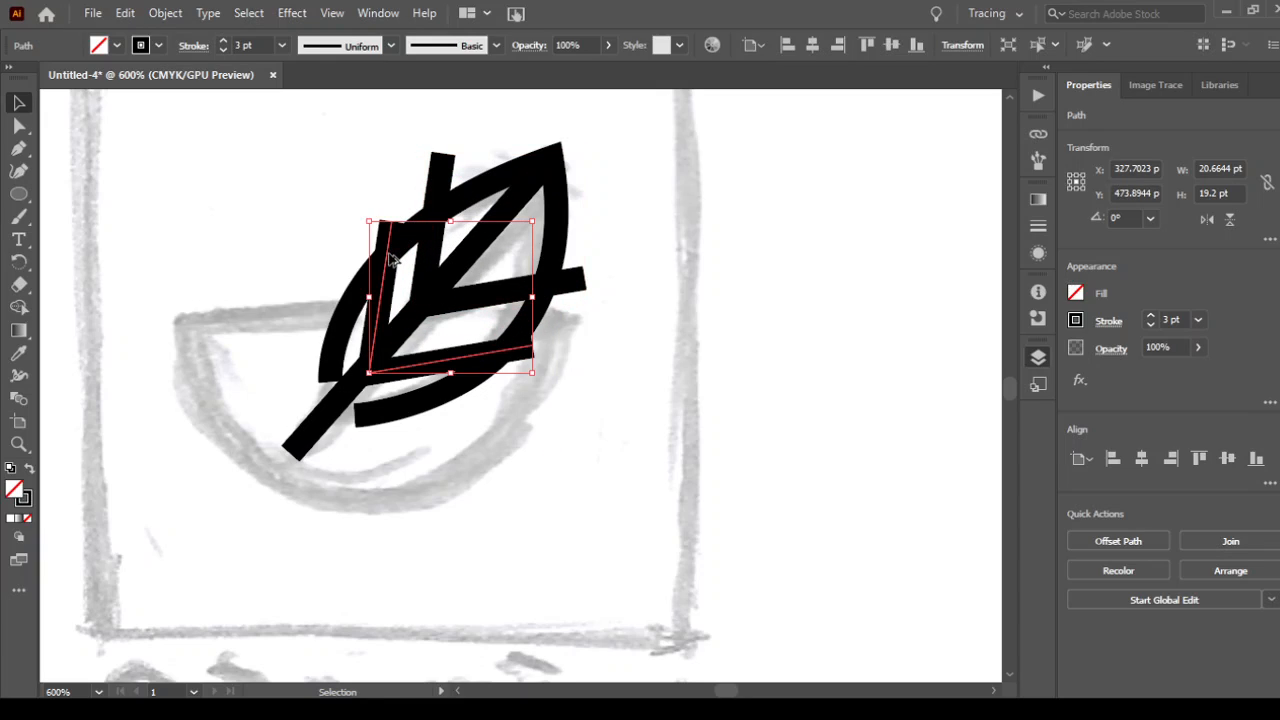
{"action": "left_click", "coordinate": [346, 179]}
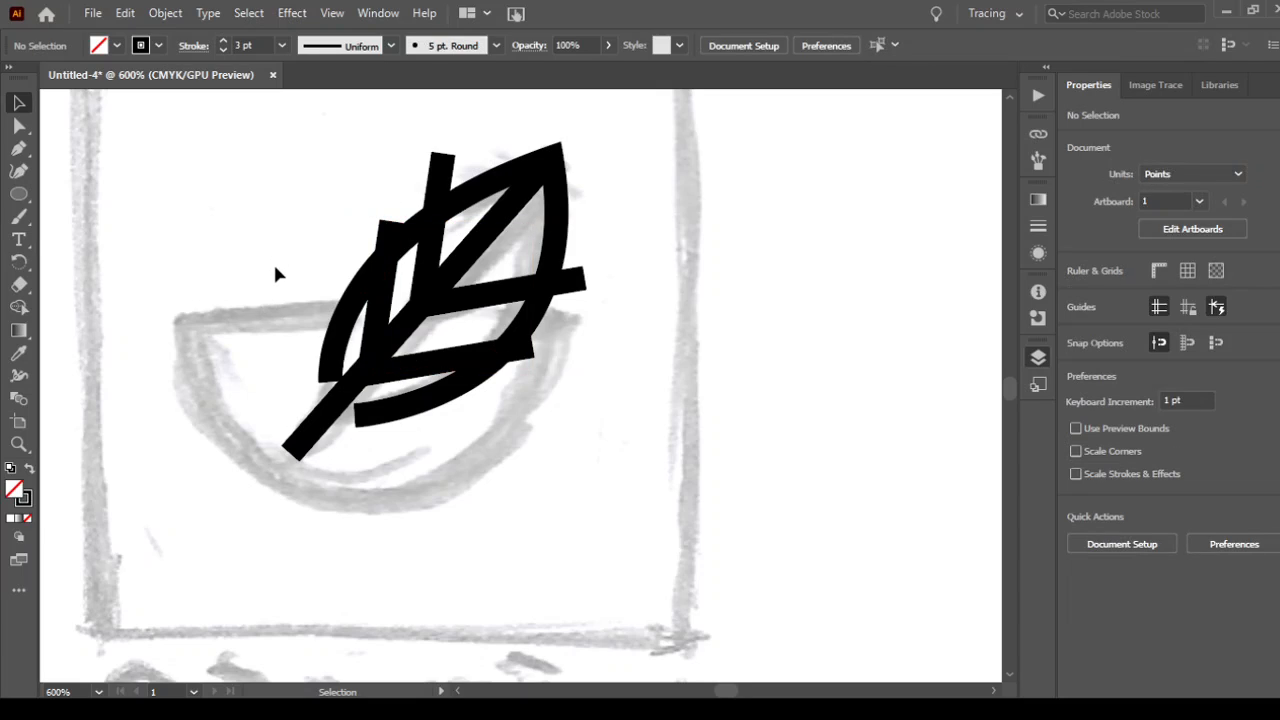
Move the base anchor of the leaf's lower edge left onto the midrib.
{"action": "left_click", "coordinate": [366, 420]}
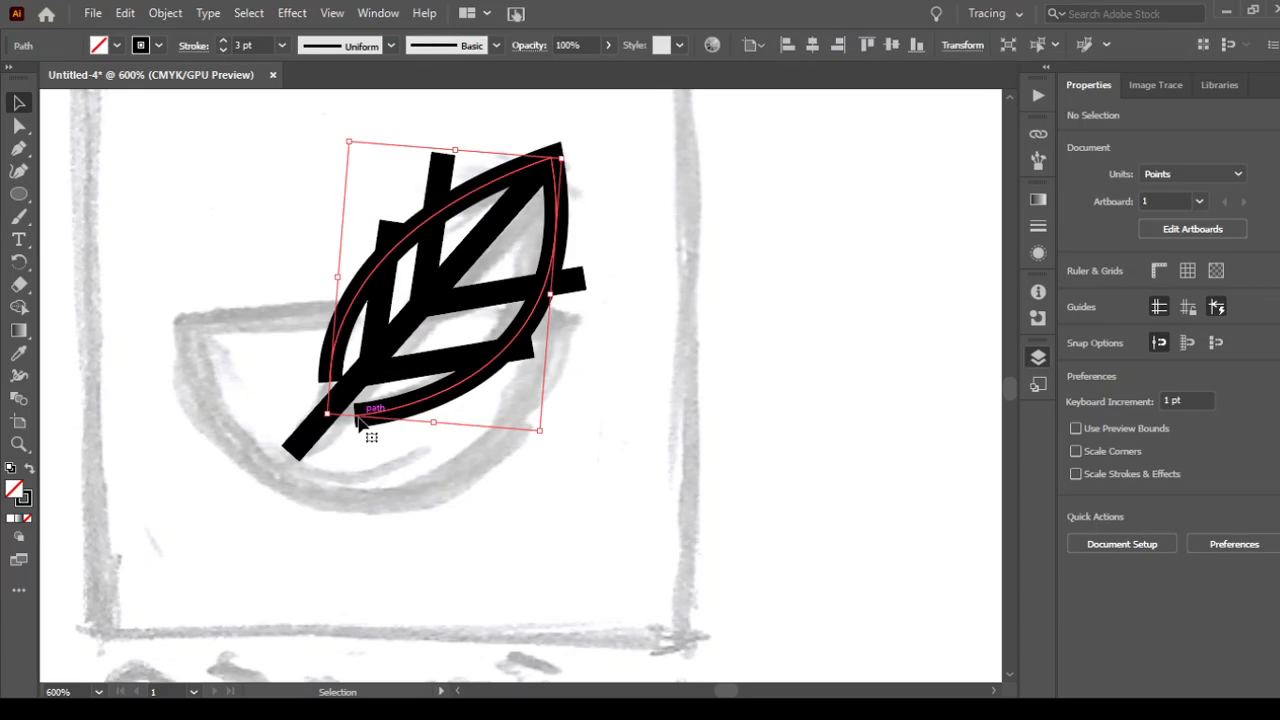
{"action": "left_click", "coordinate": [19, 127]}
{"action": "key", "text": "z"}
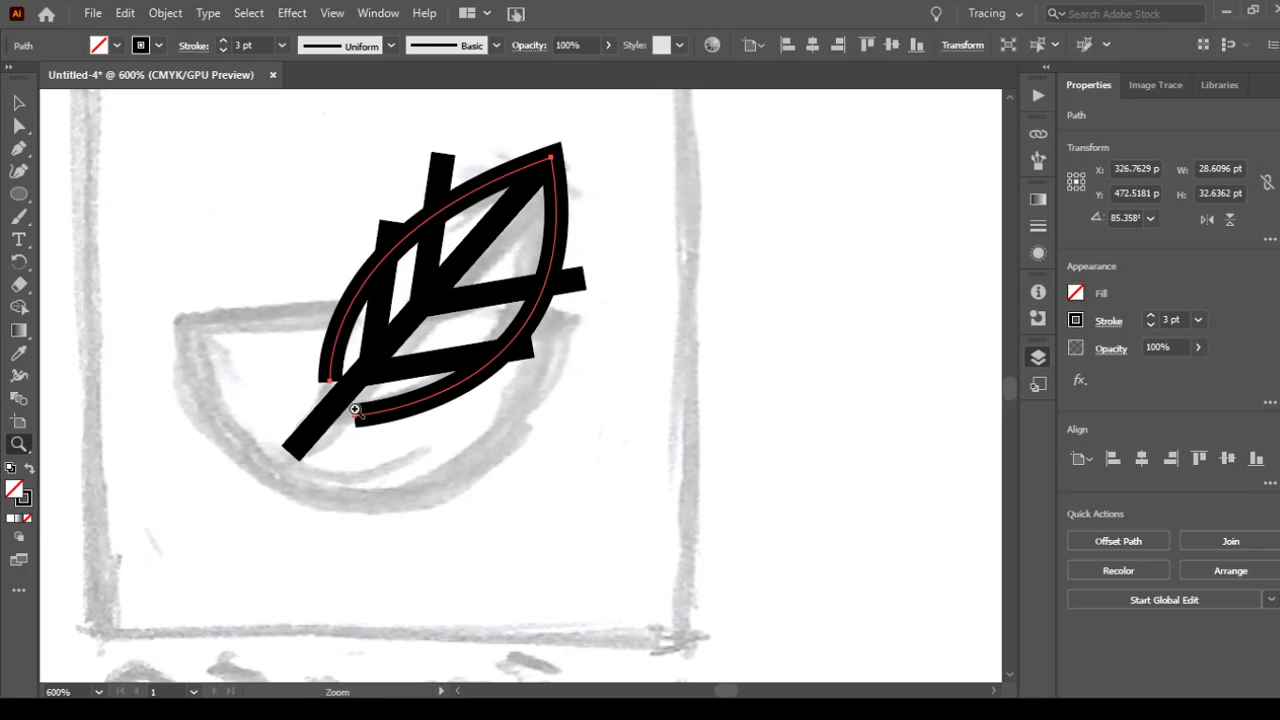
{"action": "left_click", "coordinate": [360, 410]}
{"action": "left_click_drag", "start_coordinate": [591, 386], "coordinate": [466, 466]}
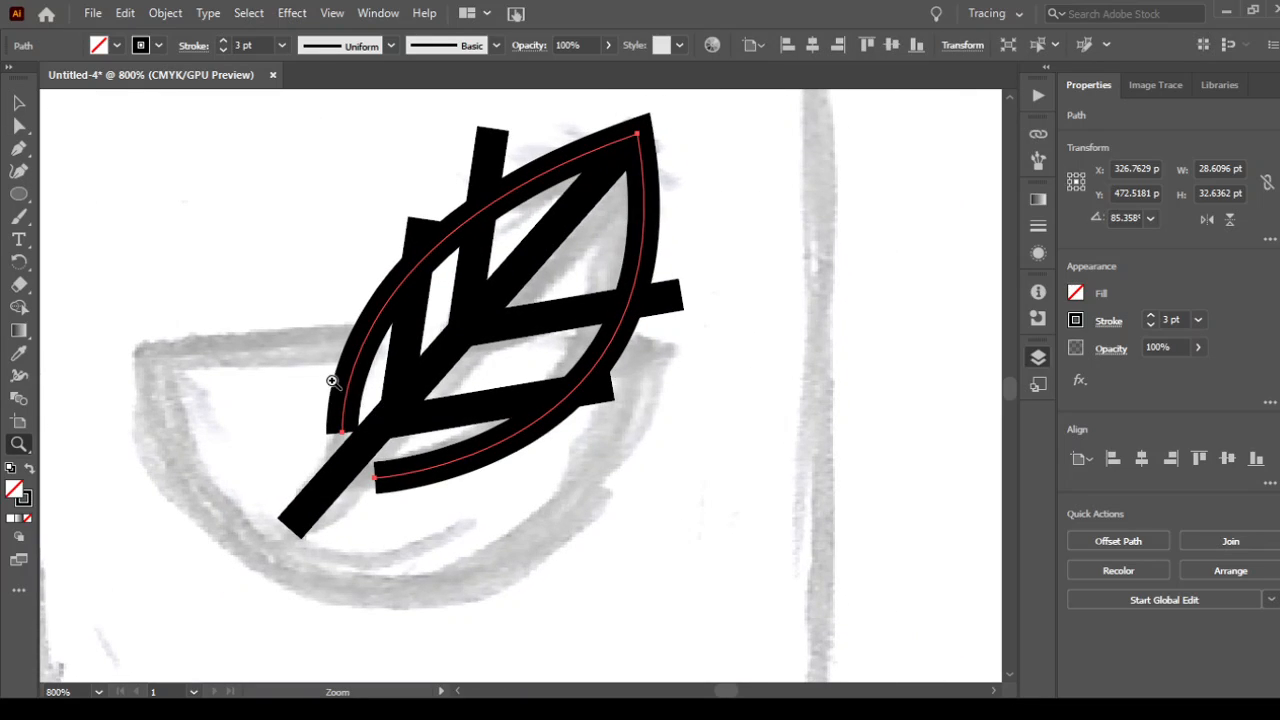
{"action": "left_click", "coordinate": [19, 127]}
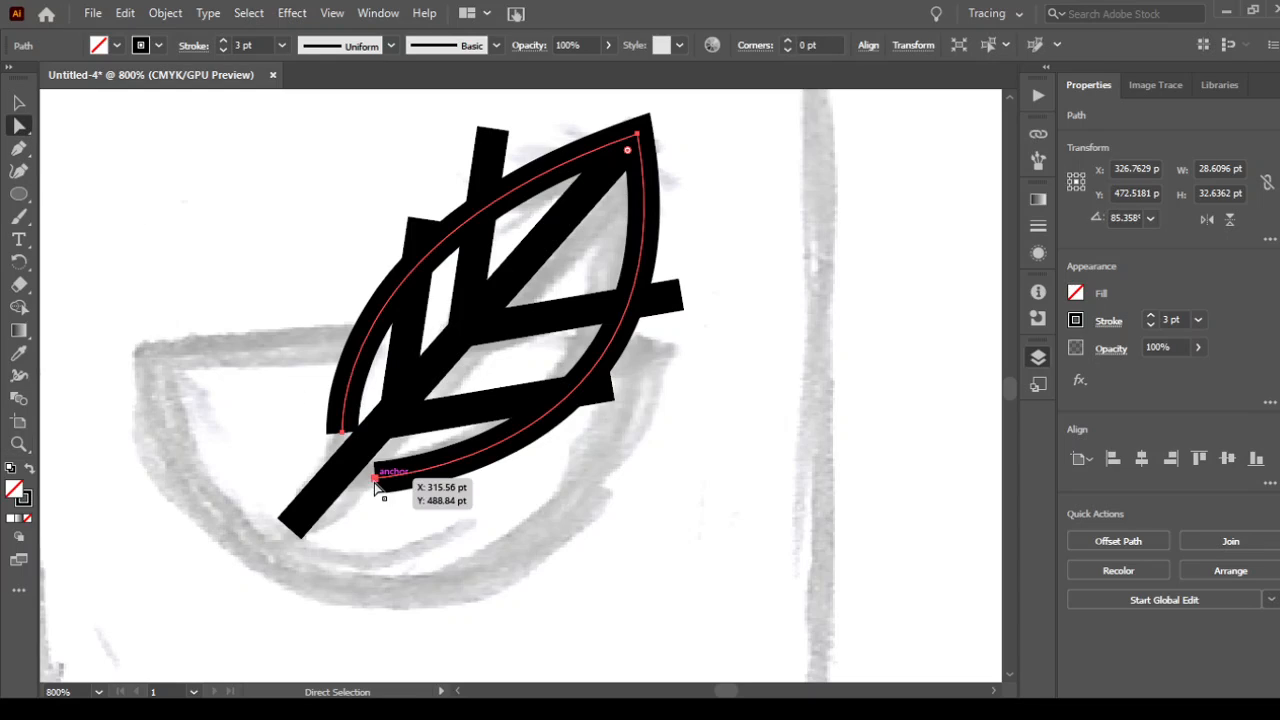
{"action": "left_click", "coordinate": [375, 481]}
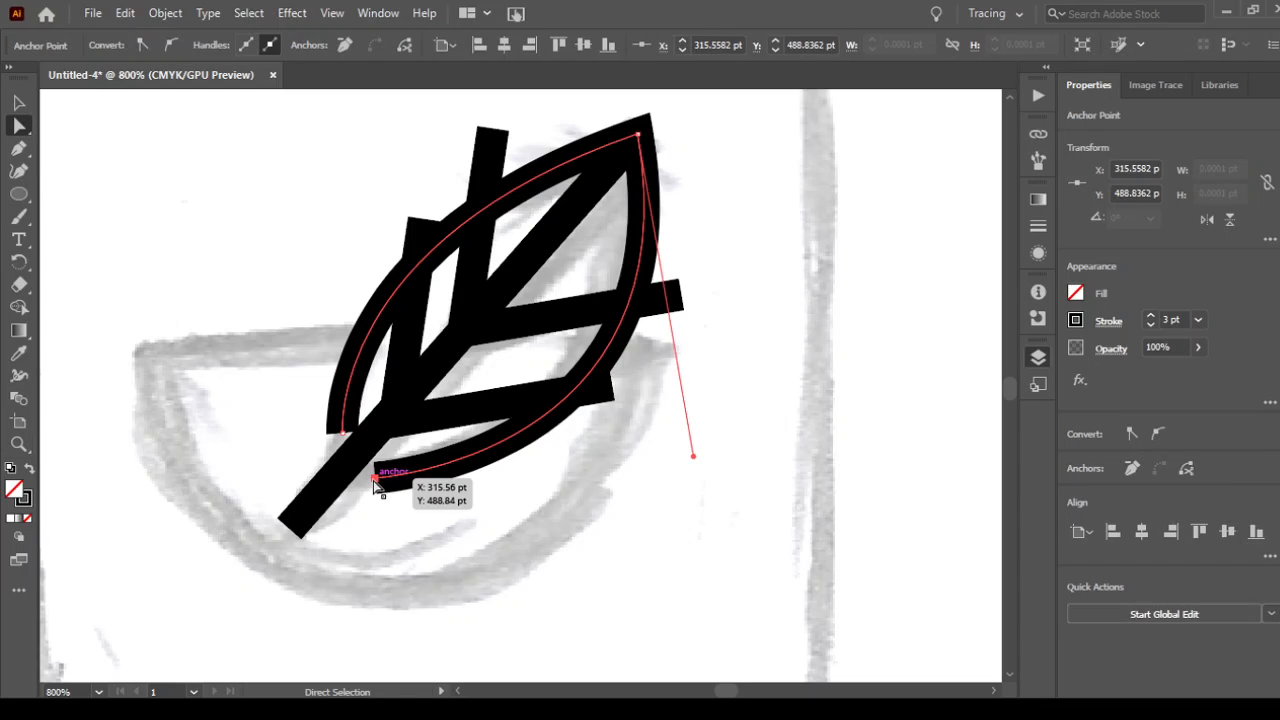
{"action": "left_click_drag", "start_coordinate": [375, 482], "coordinate": [342, 486]}
Move the base anchor of the leaf's upper edge down the midrib to about X 312.5 pt, Y 487.9 pt.
{"action": "left_click", "coordinate": [344, 430]}
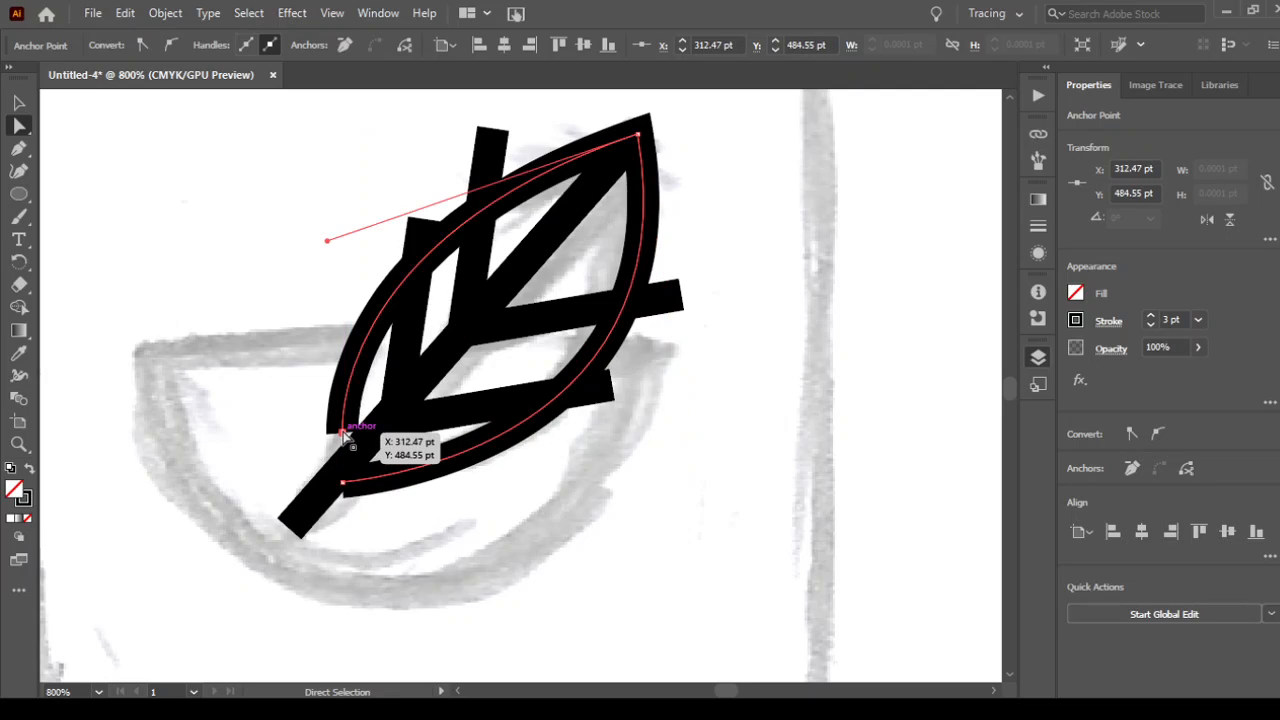
{"action": "key", "text": "ctrl"}
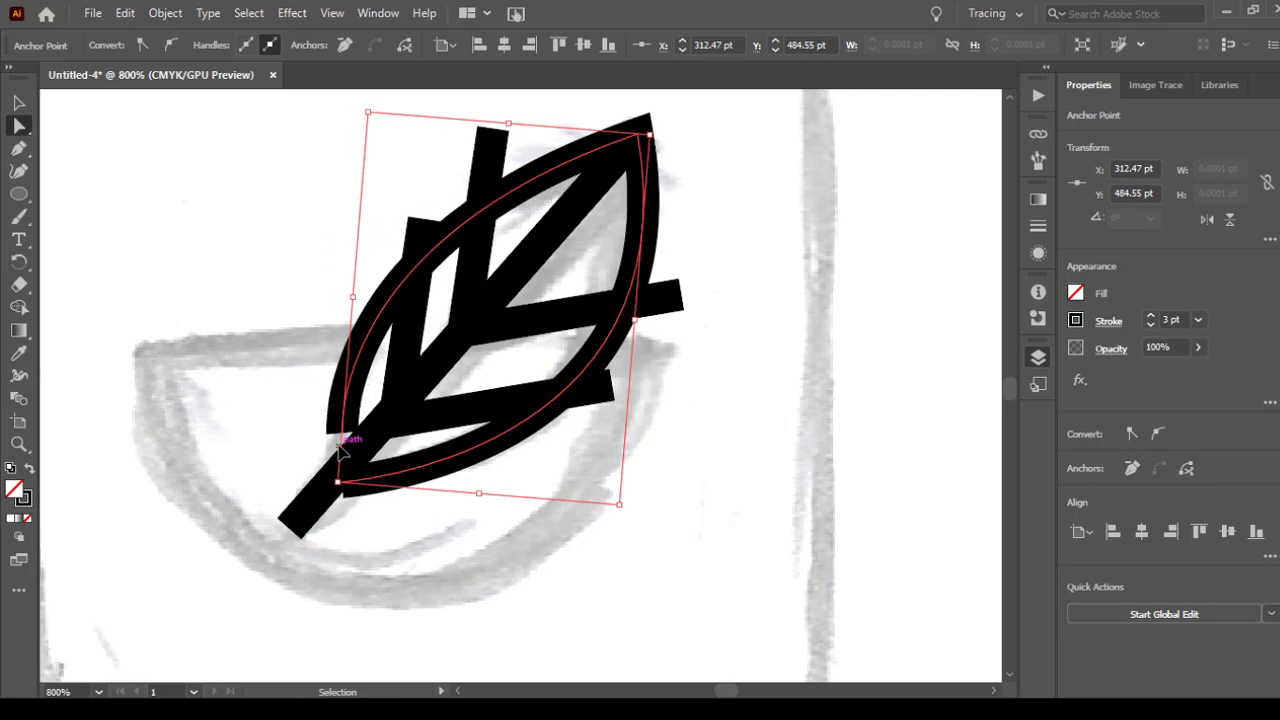
{"action": "left_click_drag", "start_coordinate": [340, 452], "coordinate": [341, 466]}
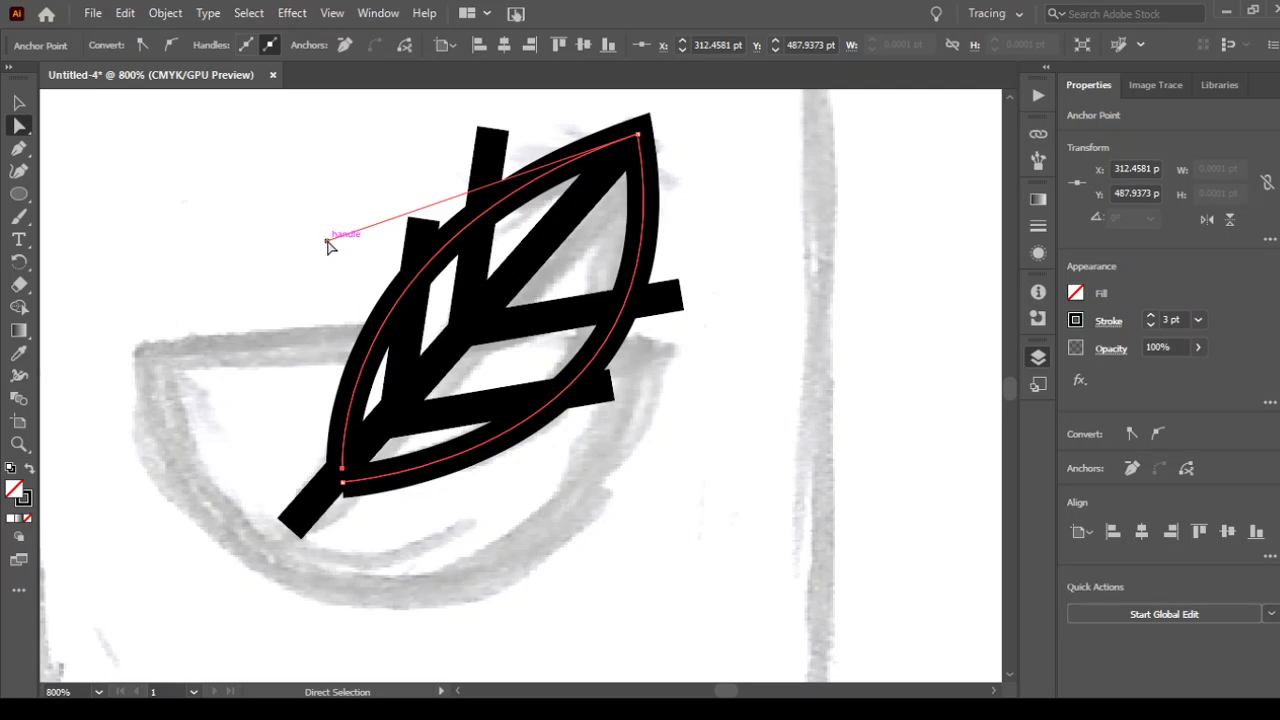
Pull out the curve handles of both leaf edges at the tip so the outline bulges wider, about 29.3 pt by 33 pt.
{"action": "left_click_drag", "start_coordinate": [330, 242], "coordinate": [289, 212]}
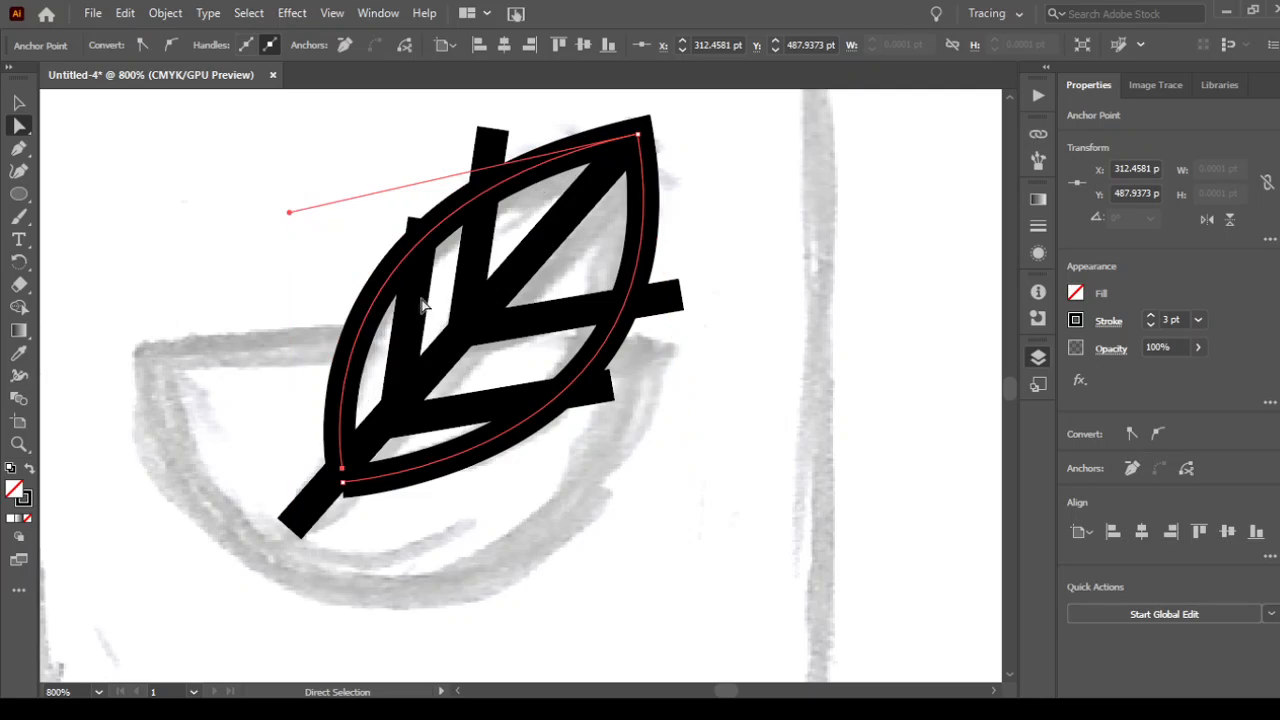
{"action": "left_click", "coordinate": [618, 342]}
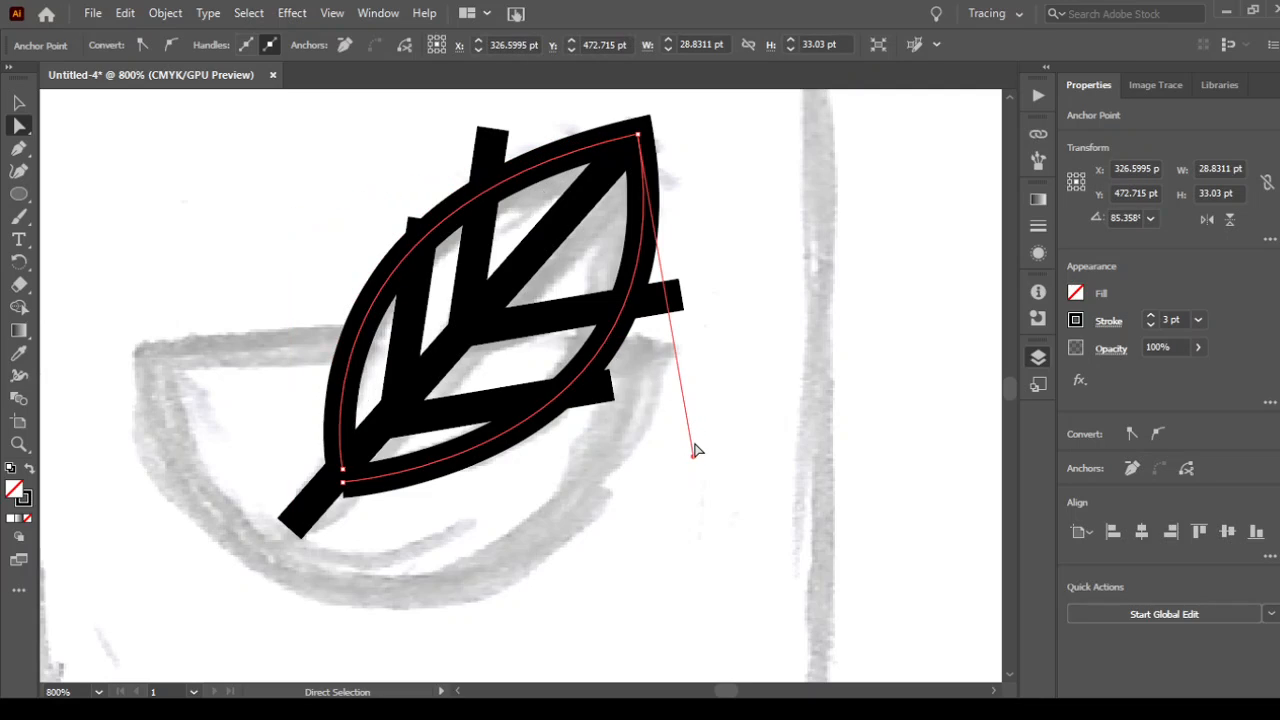
{"action": "left_click_drag", "start_coordinate": [693, 456], "coordinate": [714, 453]}
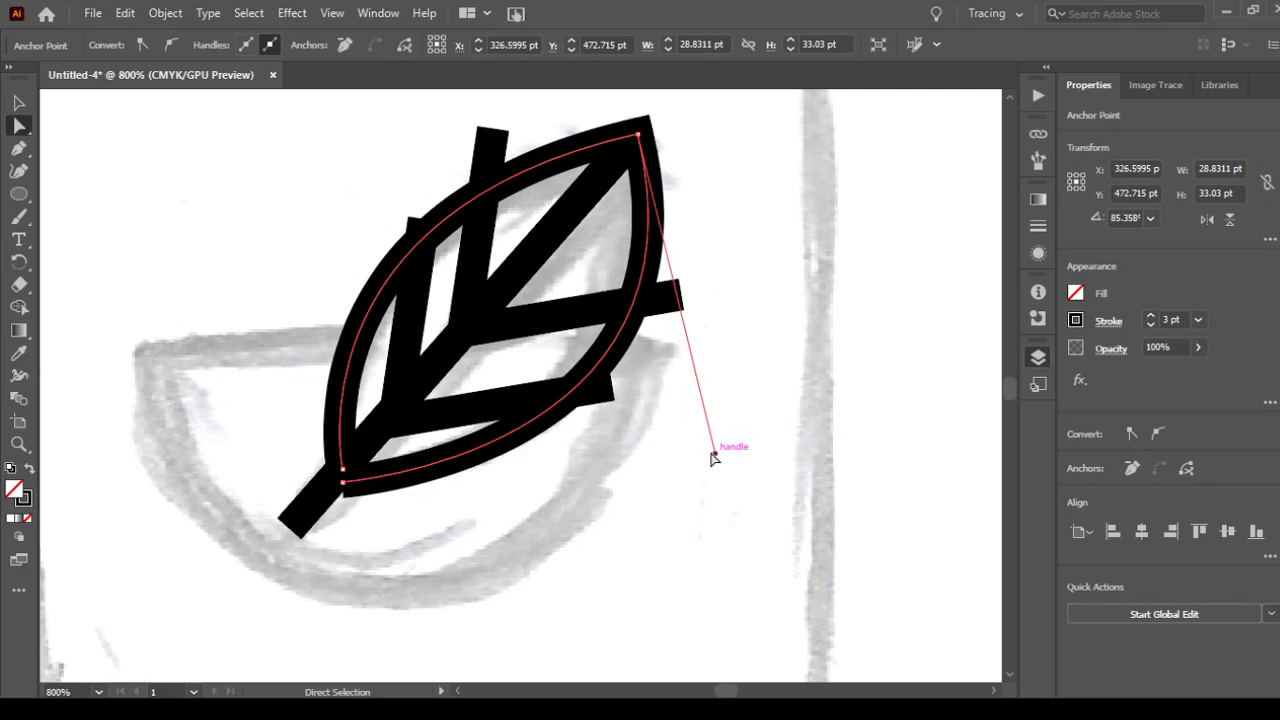
{"action": "left_click", "coordinate": [20, 103]}
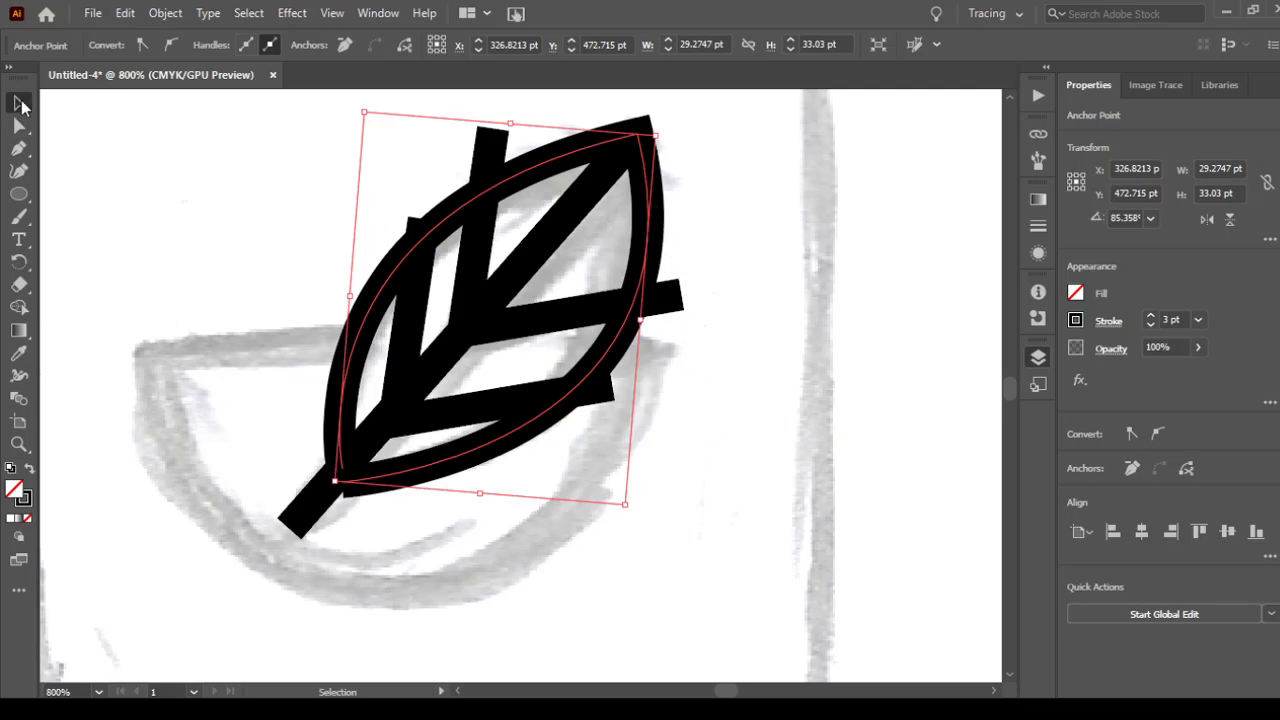
{"action": "left_click", "coordinate": [201, 196]}
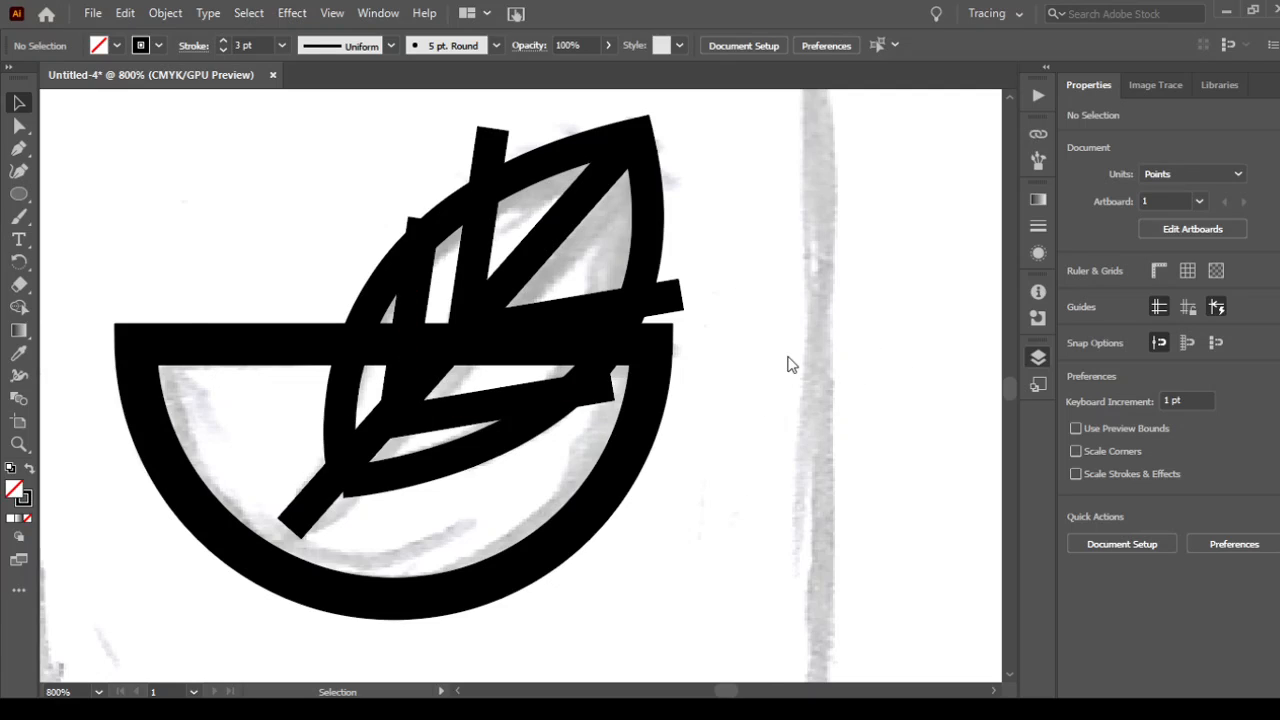
{"action": "key", "text": "ctrl+minus"}
{"action": "key", "text": "ctrl+minus"}
{"action": "key", "text": "ctrl+minus"}
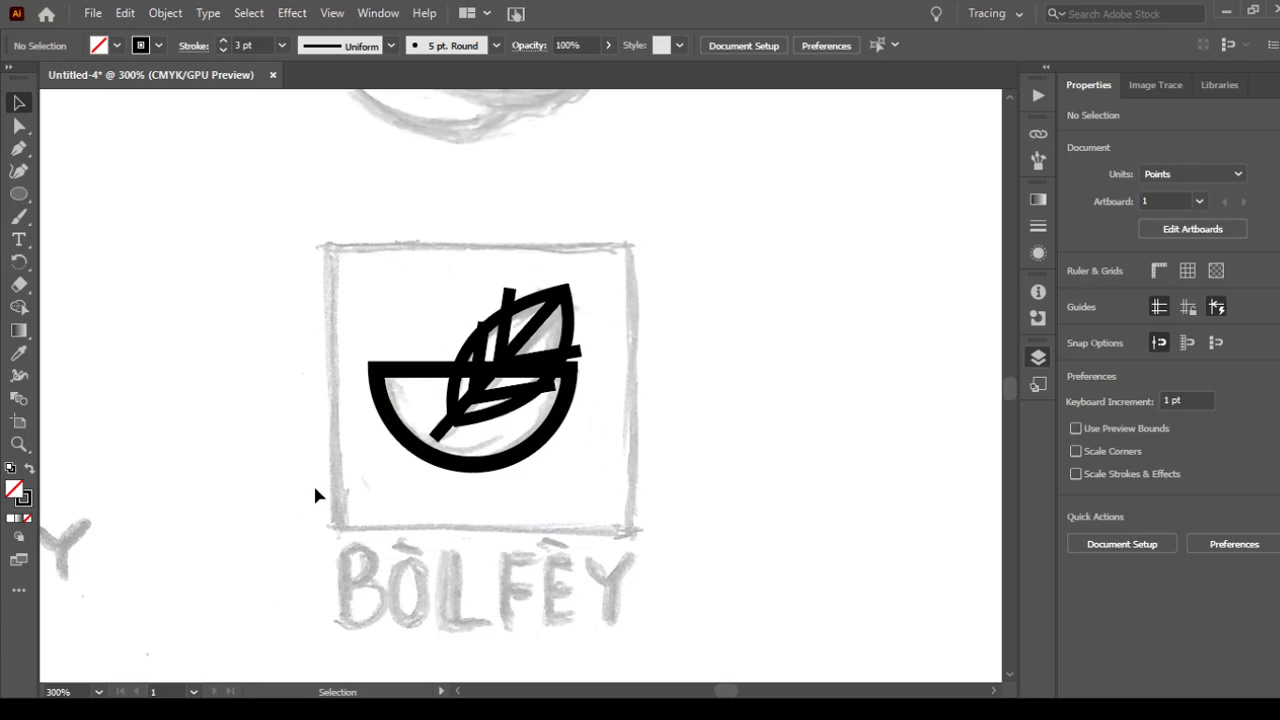
{"action": "left_click", "coordinate": [446, 450]}
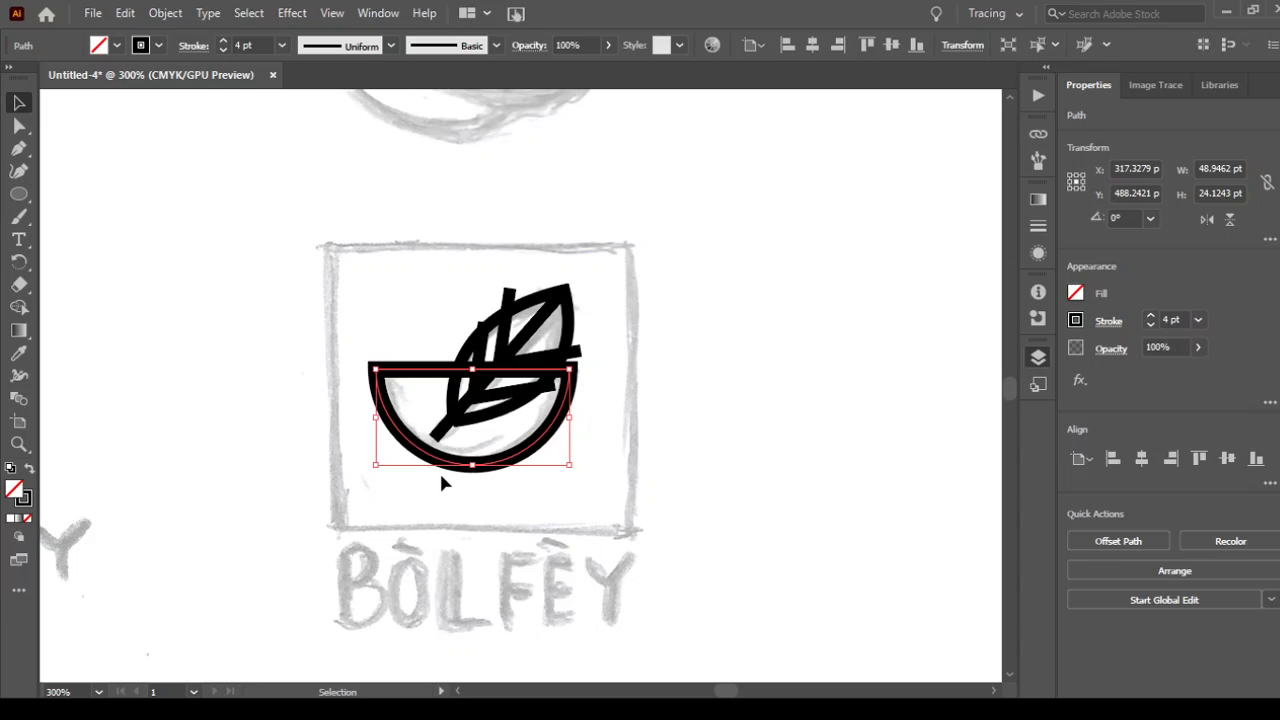
{"action": "left_click", "coordinate": [398, 258]}
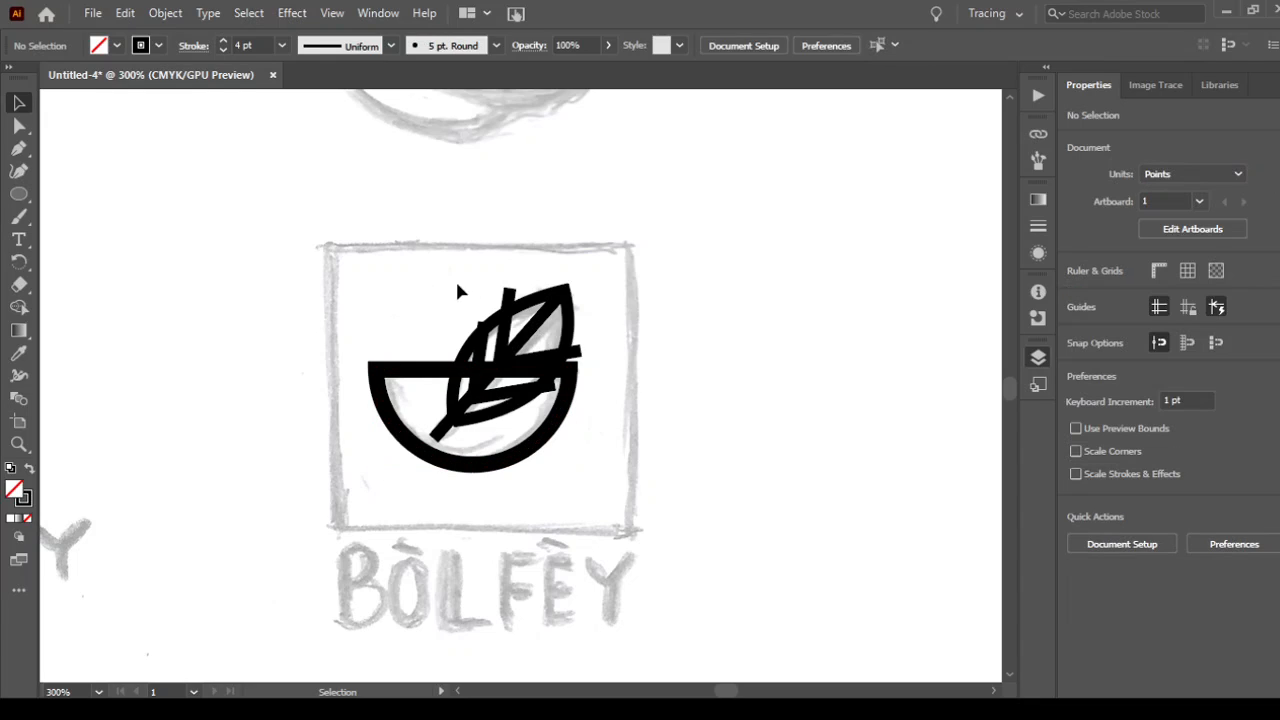
Shift the leaf outline slightly so its base sits on the midrib, and scale it down to about 28.9 pt by 31.4 pt.
{"action": "left_click", "coordinate": [536, 304]}
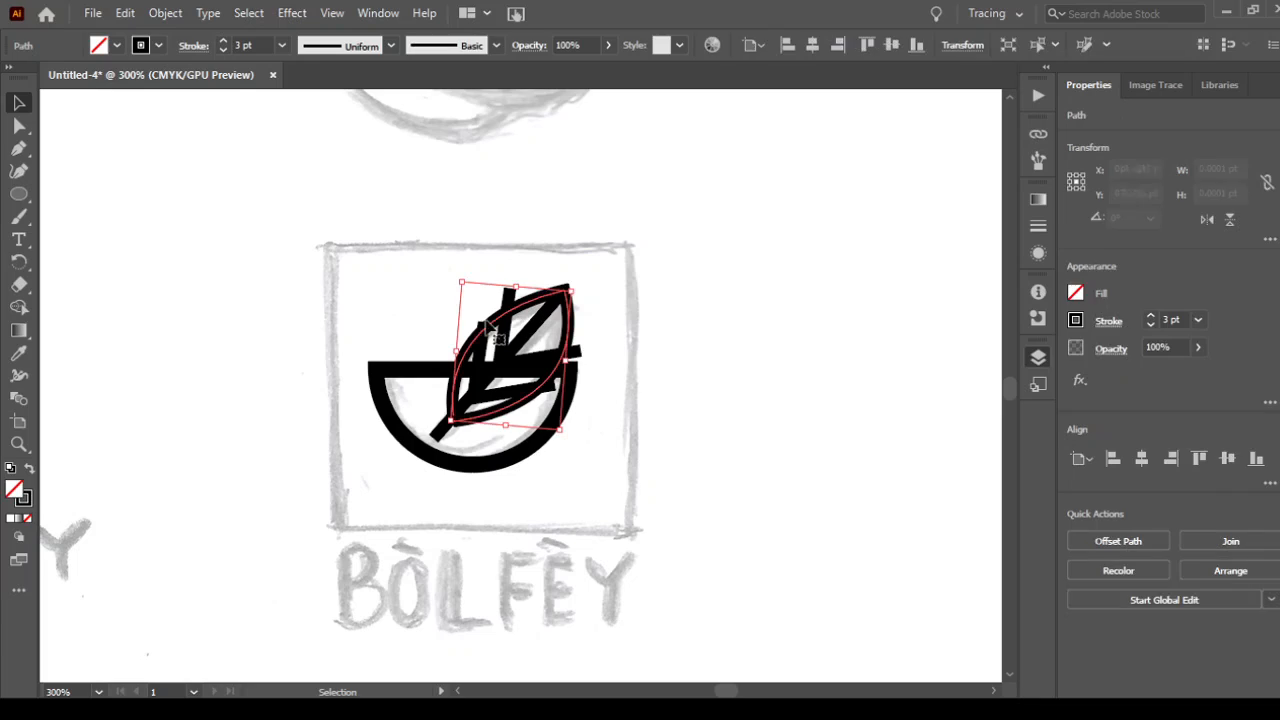
{"action": "key", "text": "z"}
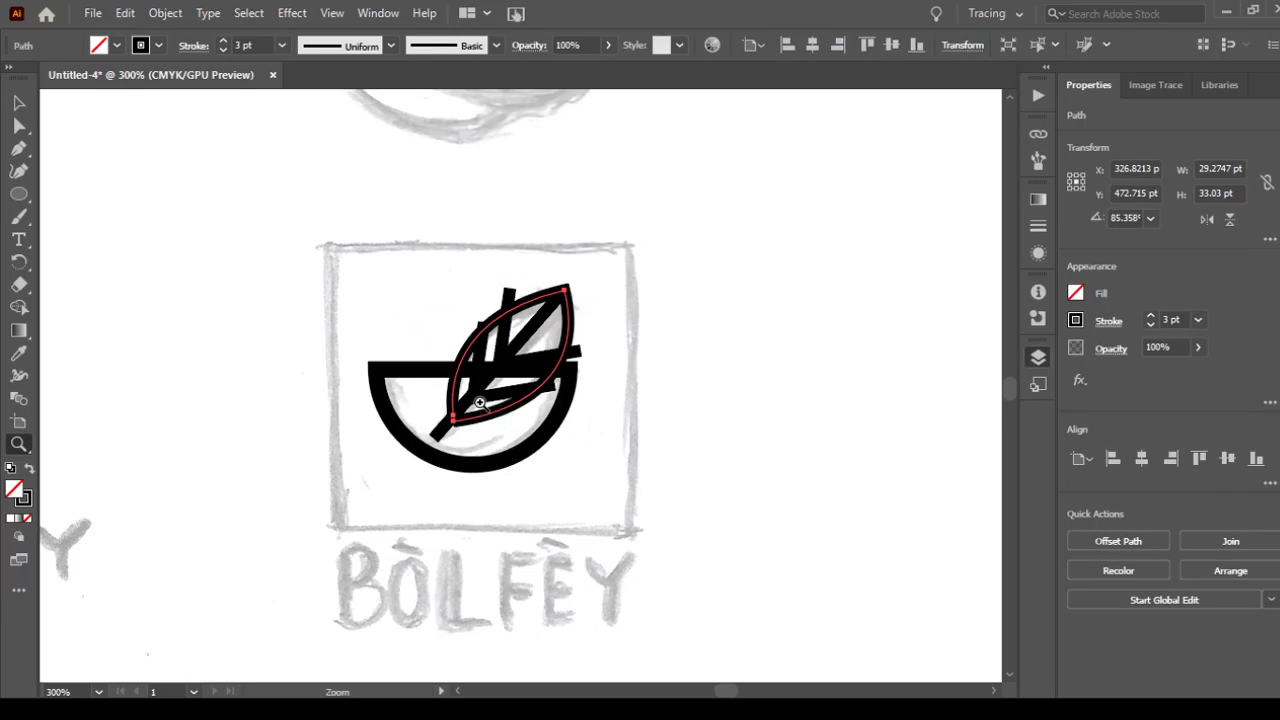
{"action": "left_click", "coordinate": [488, 452]}
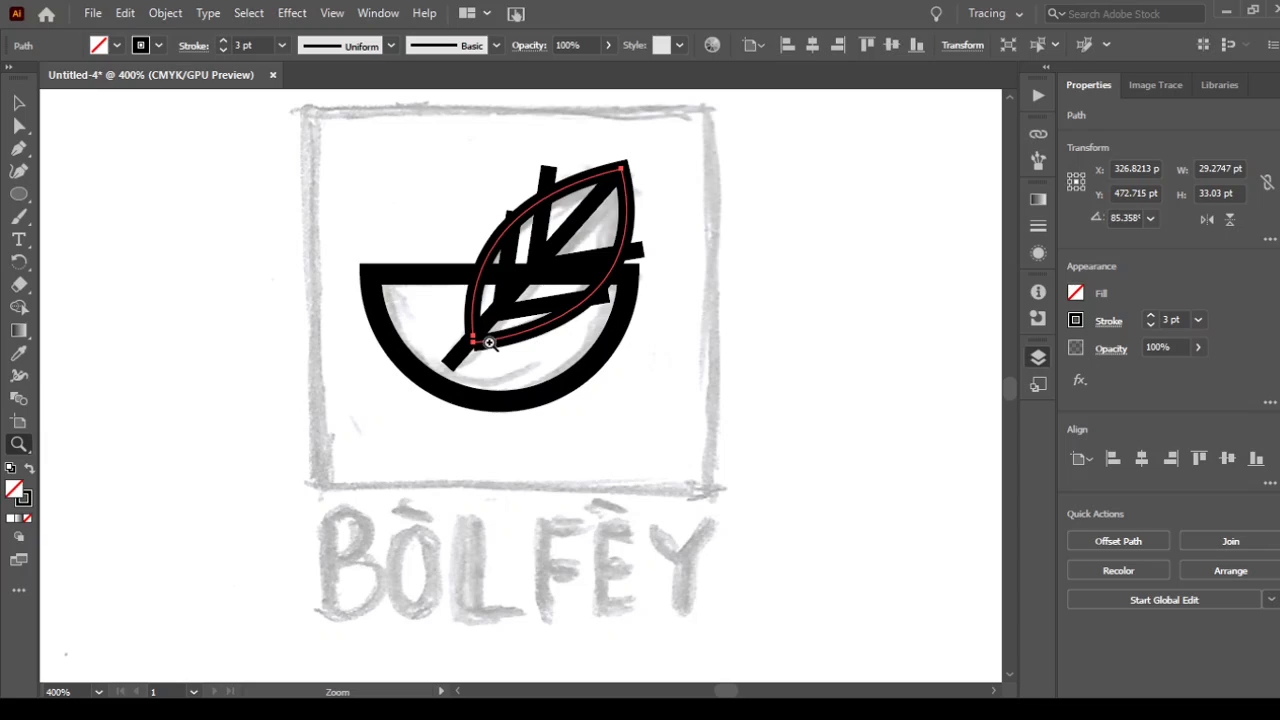
{"action": "key", "text": "b"}
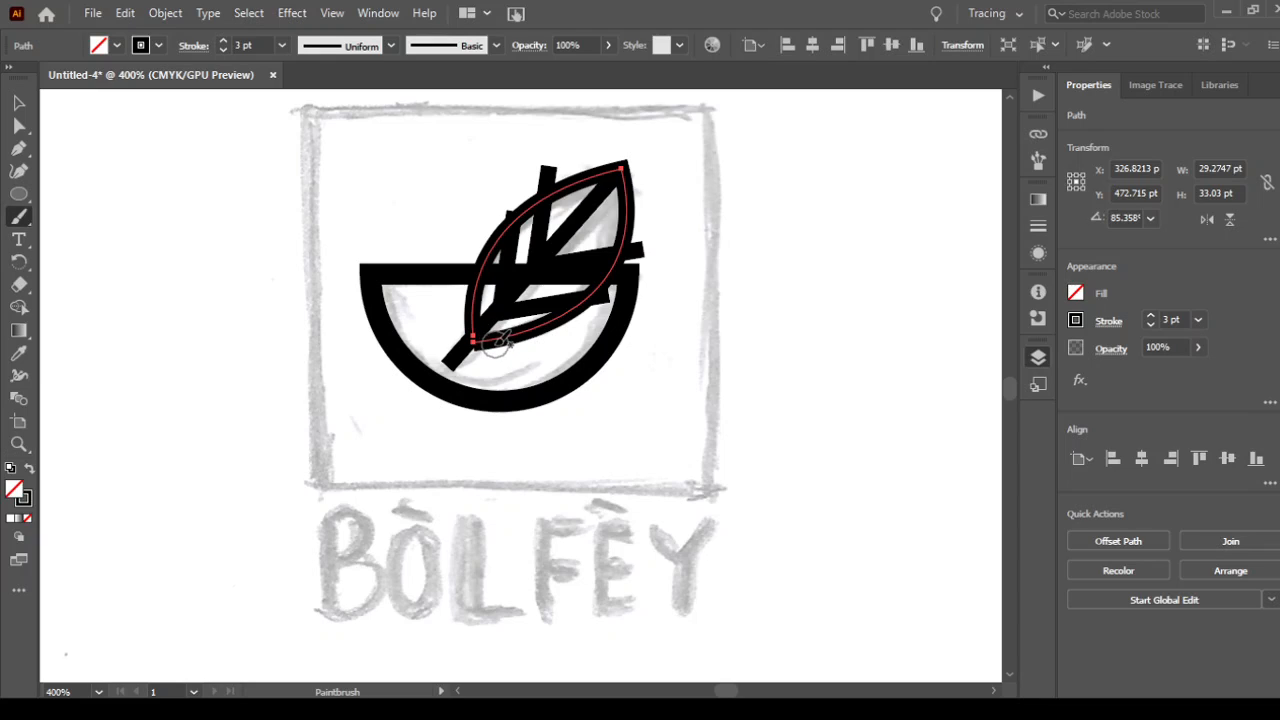
{"action": "key", "text": "v"}
{"action": "key", "text": "ctrl+plus"}
{"action": "key", "text": "ctrl+plus"}
{"action": "key", "text": "ctrl+plus"}
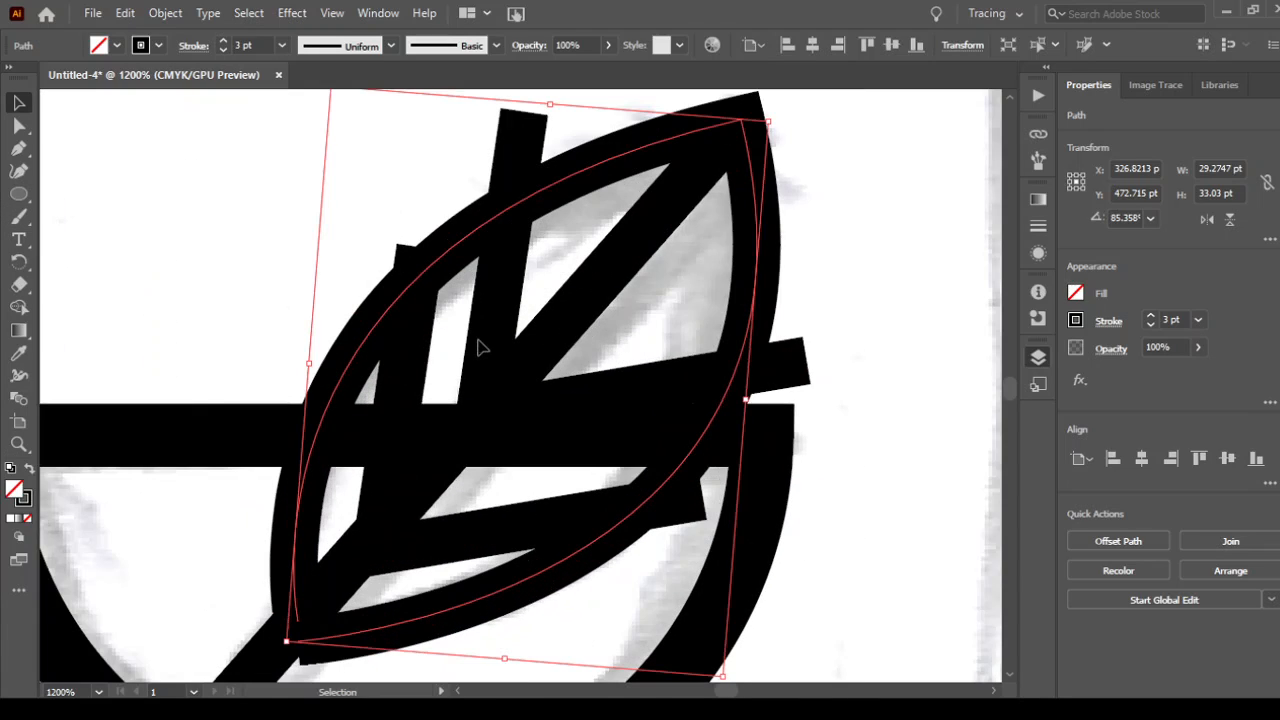
{"action": "key", "text": "space"}
{"action": "left_click_drag", "start_coordinate": [319, 442], "coordinate": [330, 359]}
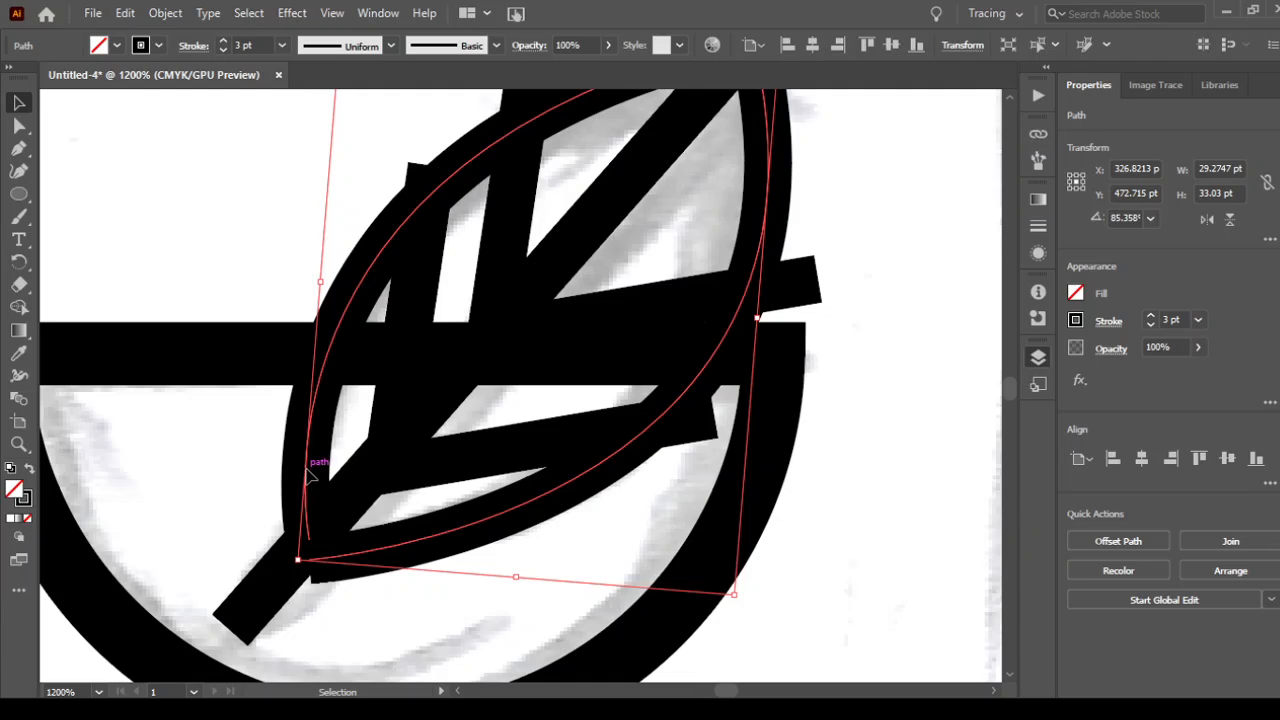
{"action": "left_click_drag", "start_coordinate": [309, 473], "coordinate": [302, 461]}
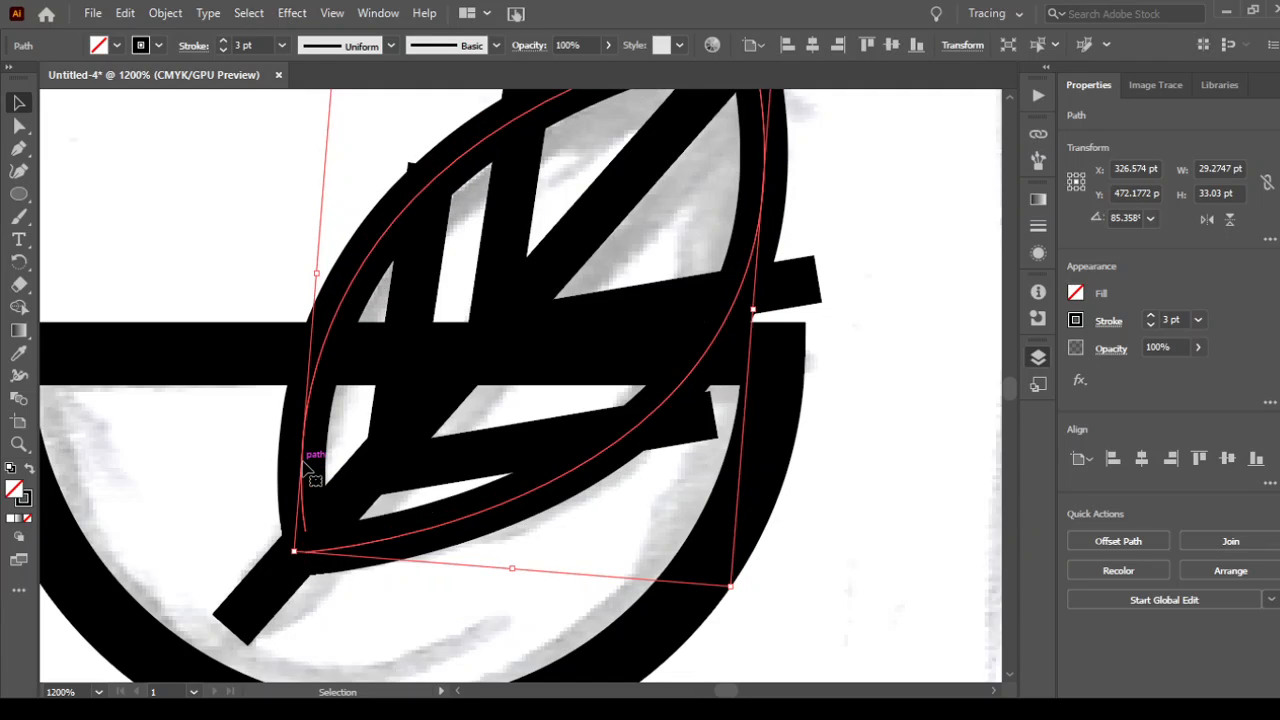
{"action": "key", "text": "space"}
{"action": "left_click_drag", "start_coordinate": [470, 313], "coordinate": [394, 437]}
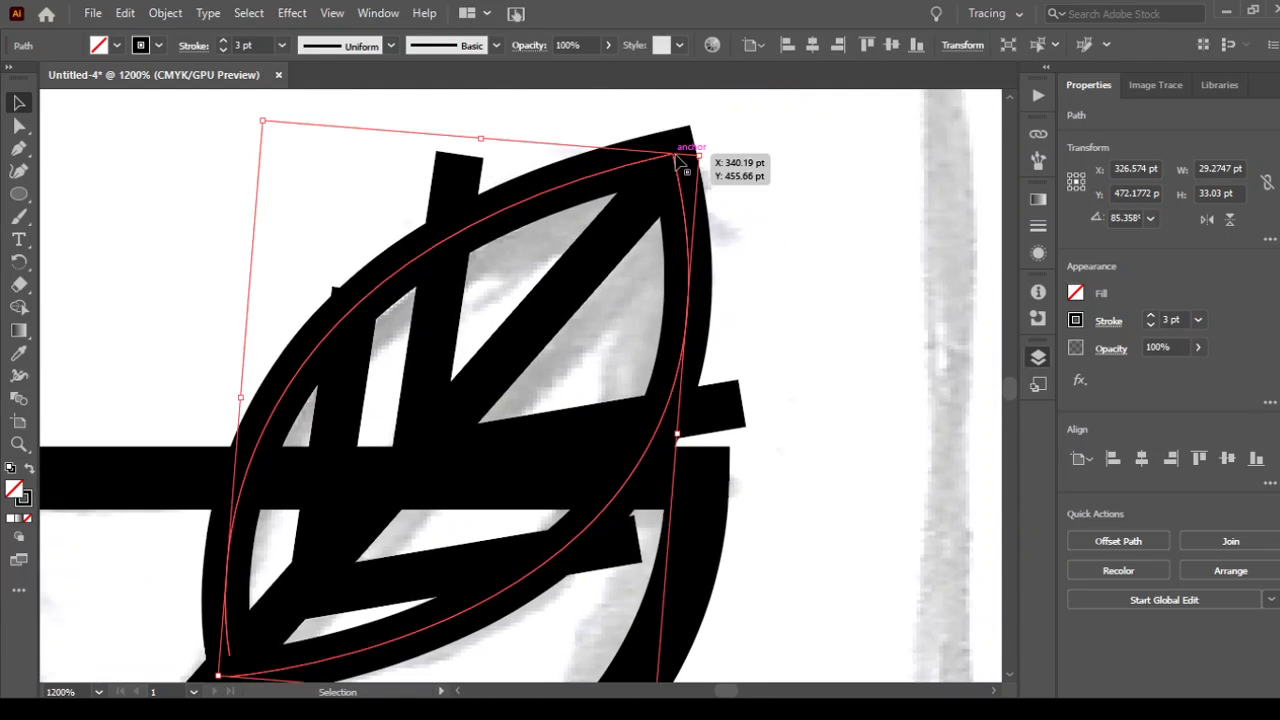
{"action": "left_click_drag", "start_coordinate": [699, 156], "coordinate": [694, 184]}
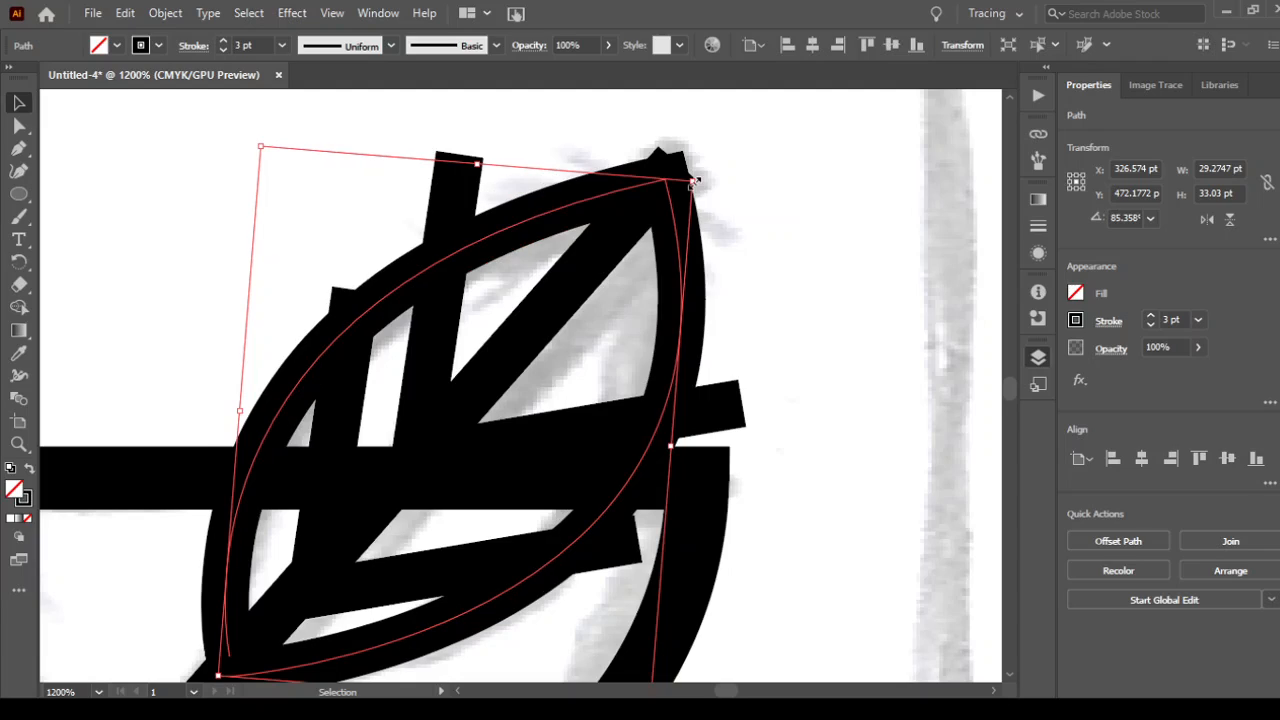
Try a 2 pt stroke on the leaf outline and undo it.
{"action": "left_click", "coordinate": [1151, 326]}
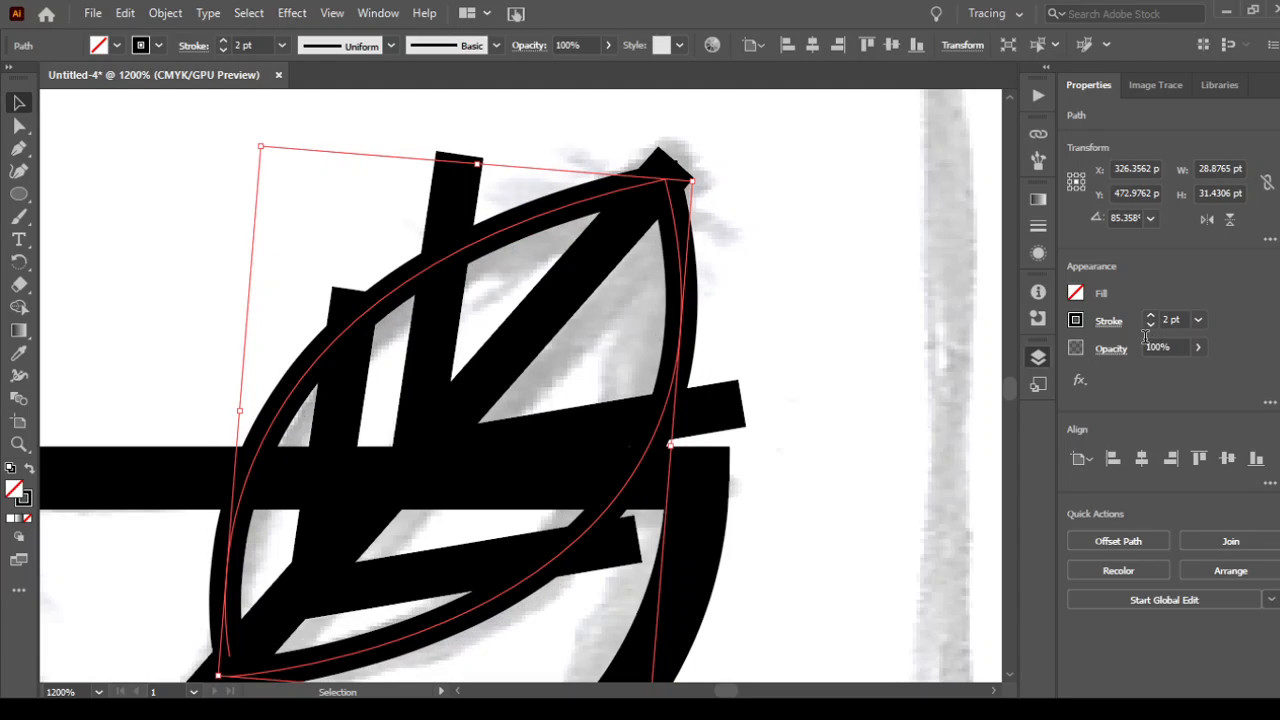
{"action": "key", "text": "ctrl+z"}
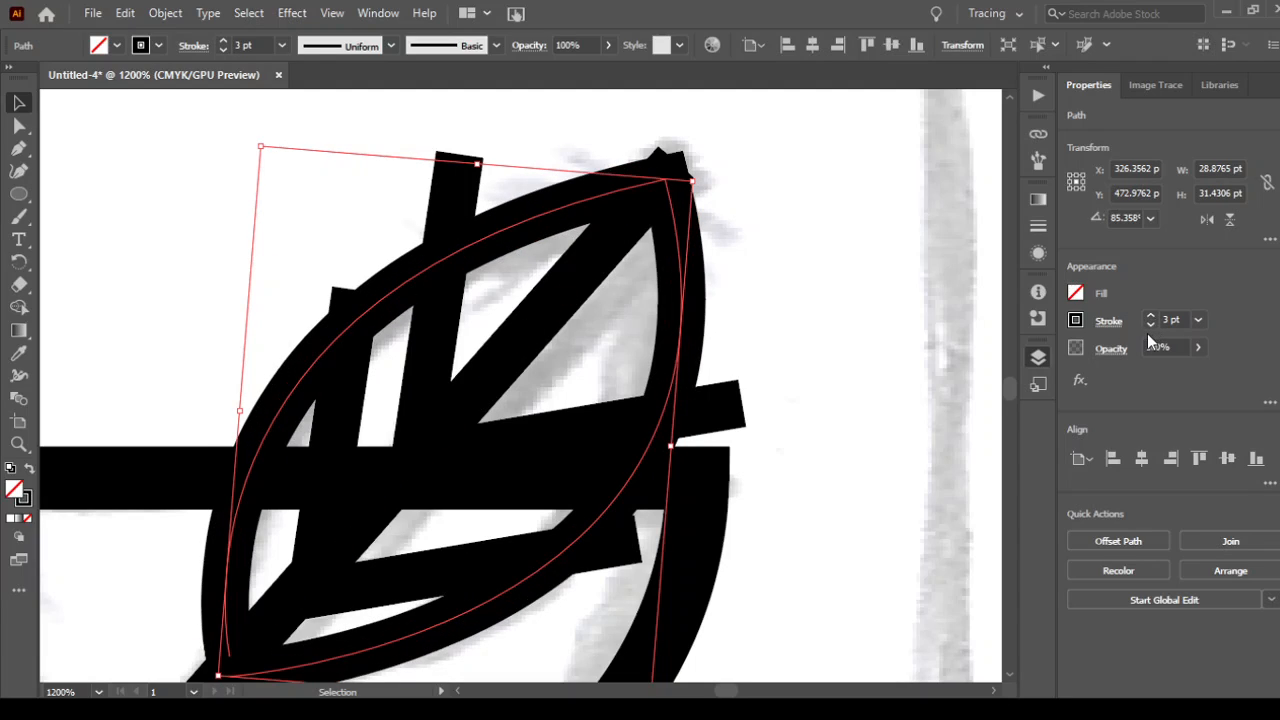
{"action": "left_click", "coordinate": [133, 360]}
Set the bowl's stroke weight to 3.75 pt.
{"action": "key", "text": "ctrl+minus"}
{"action": "key", "text": "ctrl+minus"}
{"action": "key", "text": "ctrl+minus"}
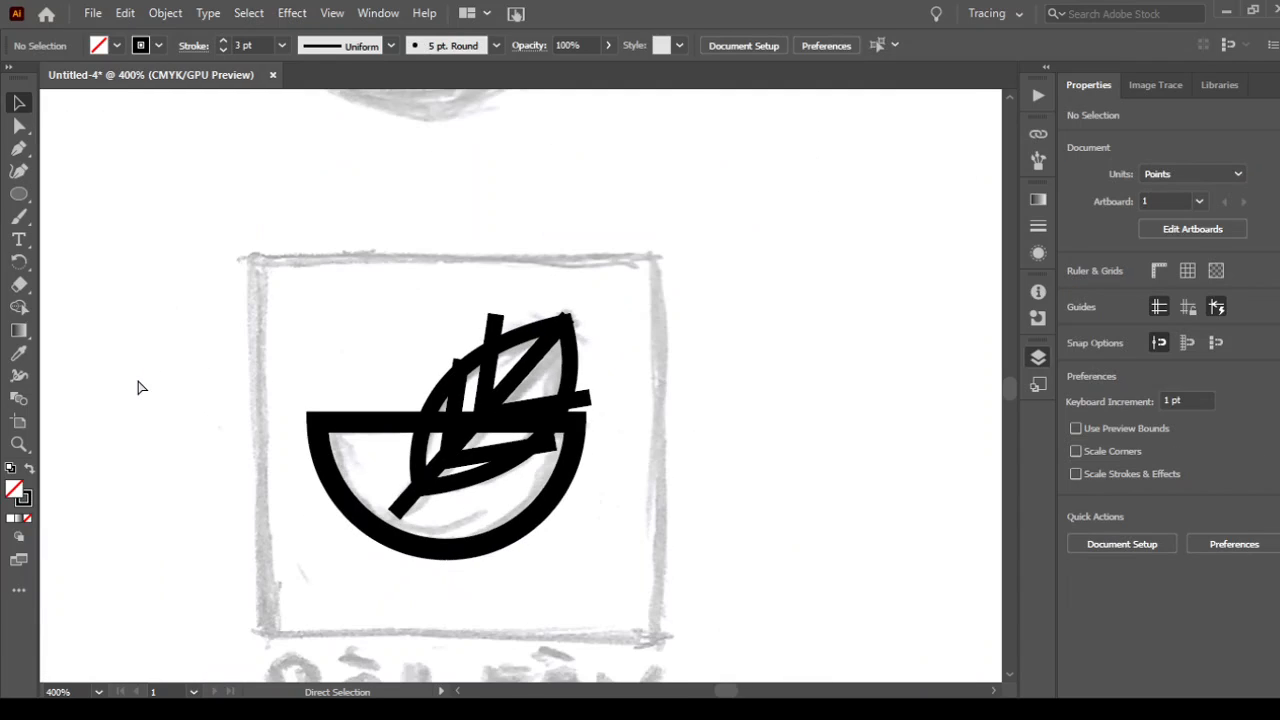
{"action": "left_click", "coordinate": [328, 460]}
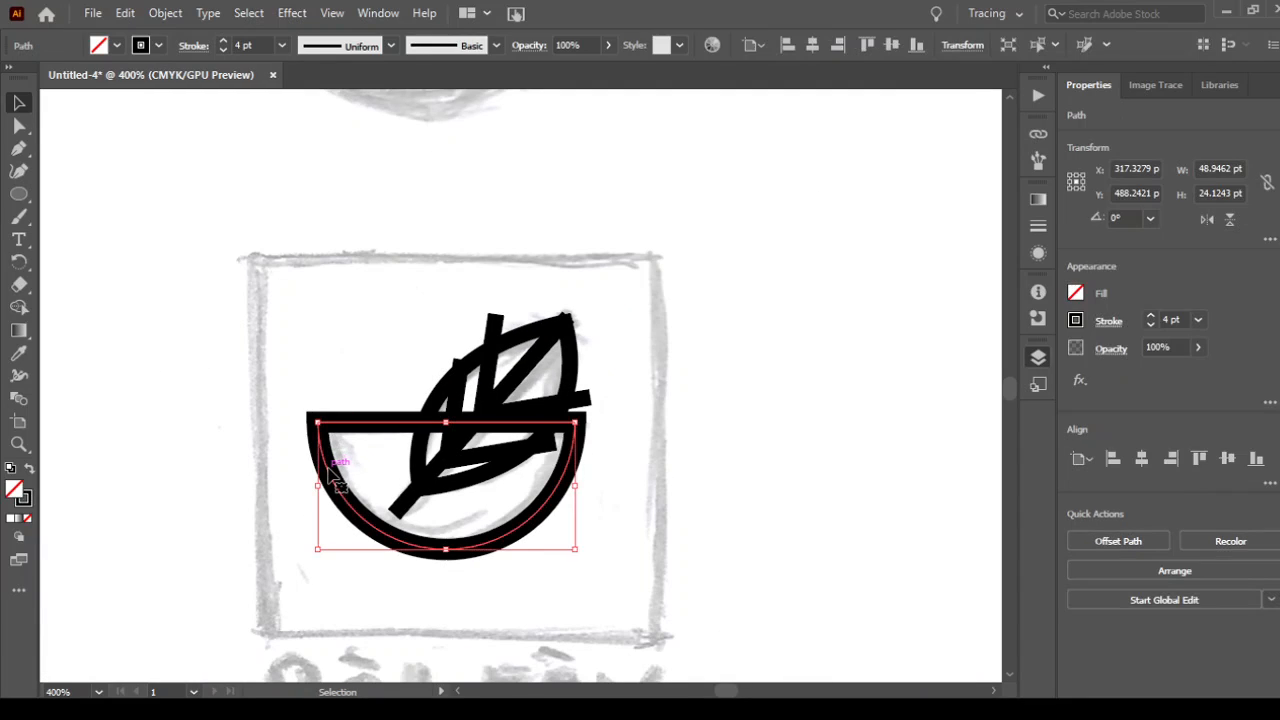
{"action": "left_click", "coordinate": [1151, 325]}
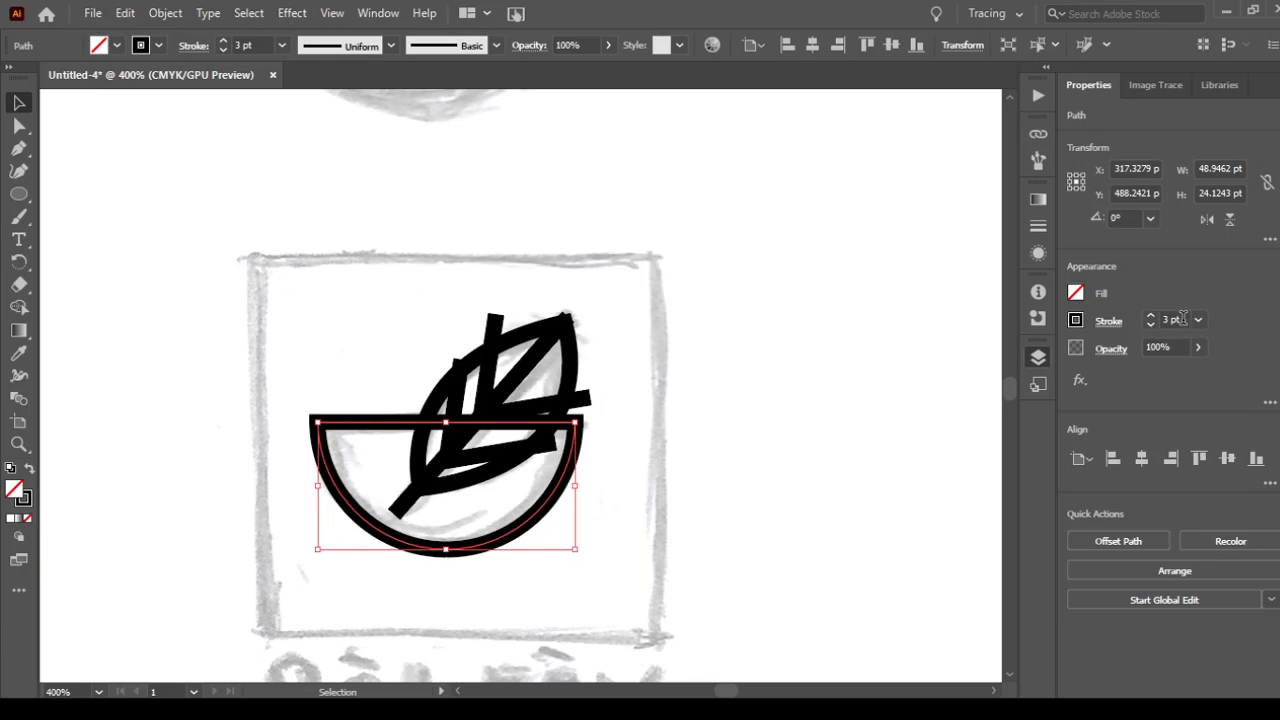
{"action": "left_click", "coordinate": [1183, 318]}
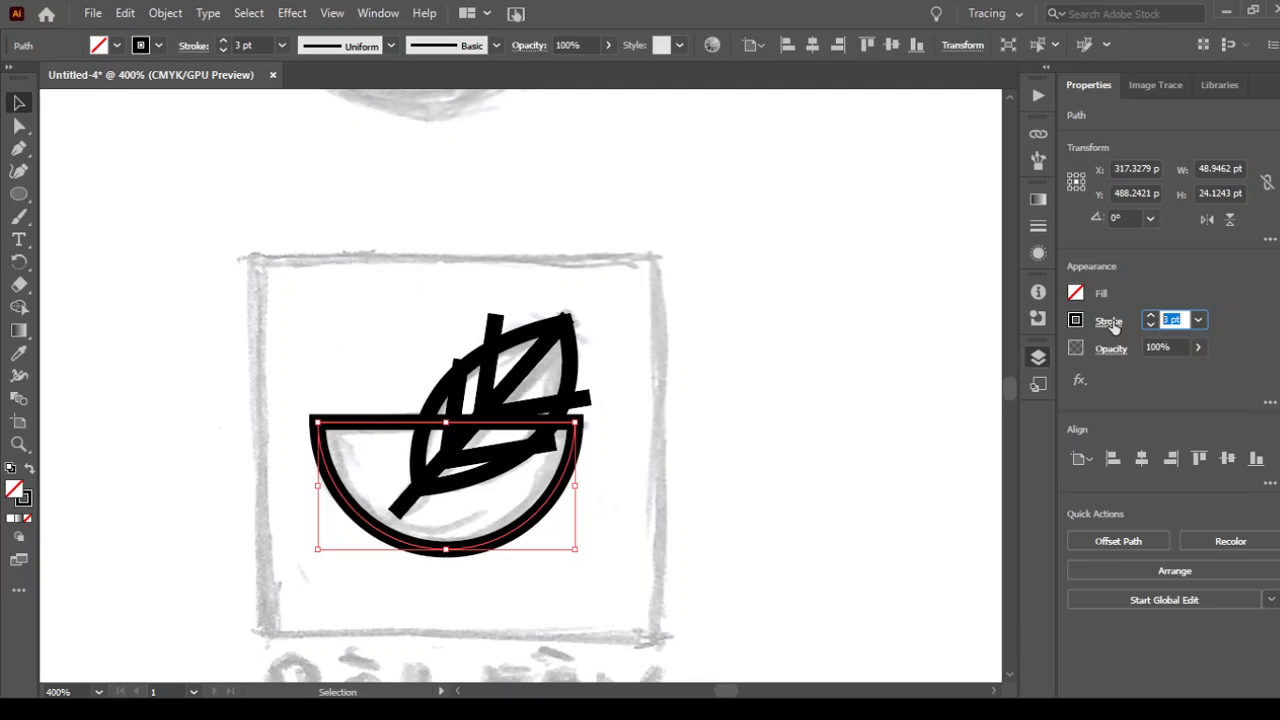
{"action": "type", "text": "3.75"}
{"action": "key", "text": "Return"}
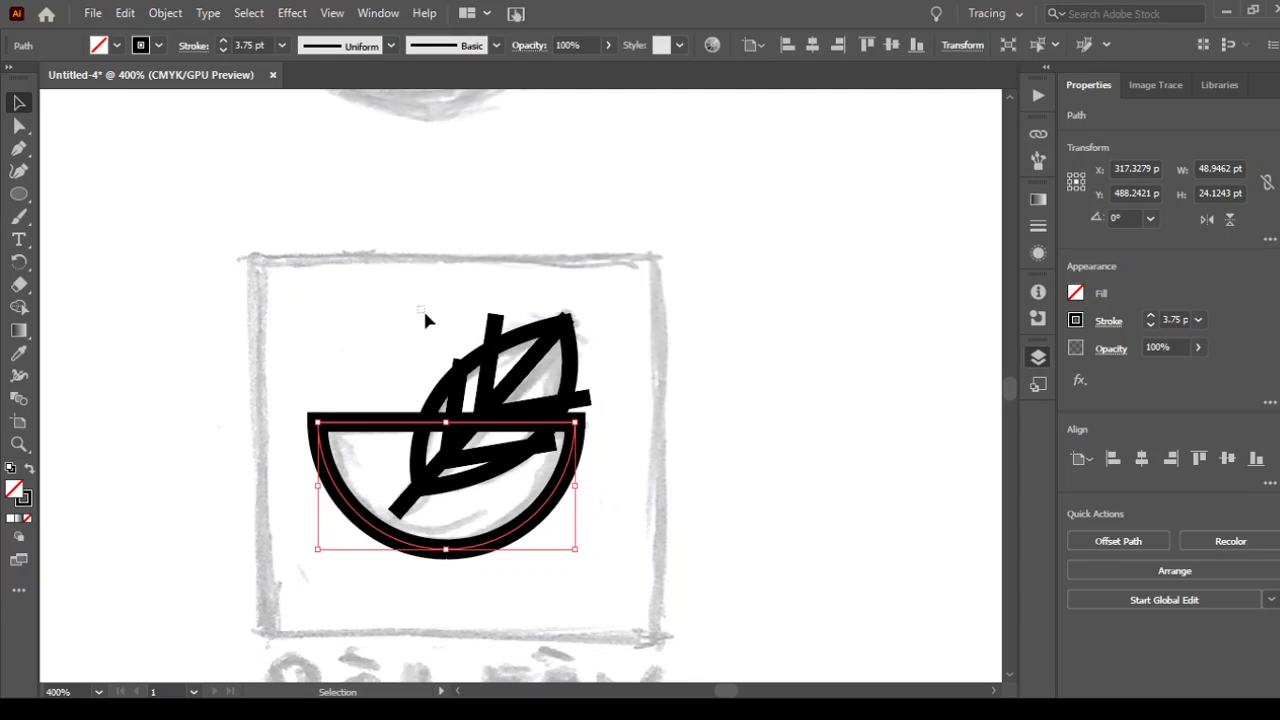
Try a 3.75 pt stroke on the leaf outline, midrib and veins together and check the logo at full-artboard view.
{"action": "left_click_drag", "start_coordinate": [425, 319], "coordinate": [592, 405]}
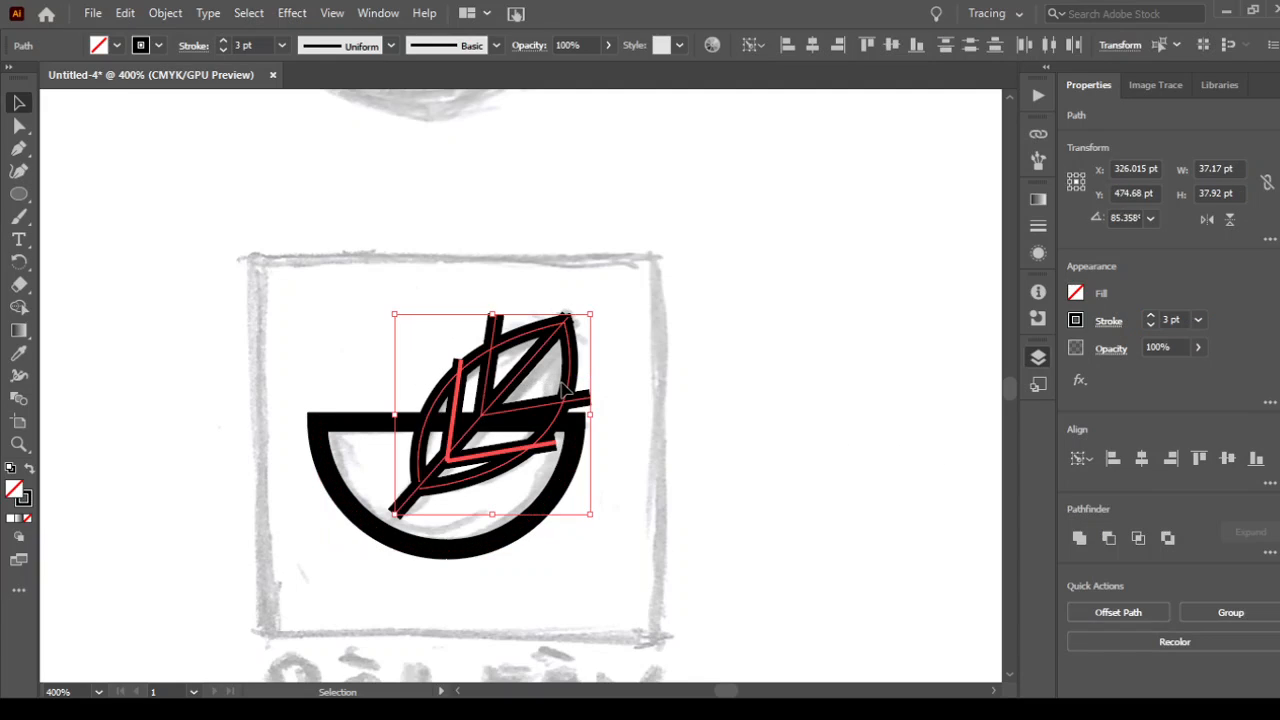
{"action": "left_click", "coordinate": [1179, 321]}
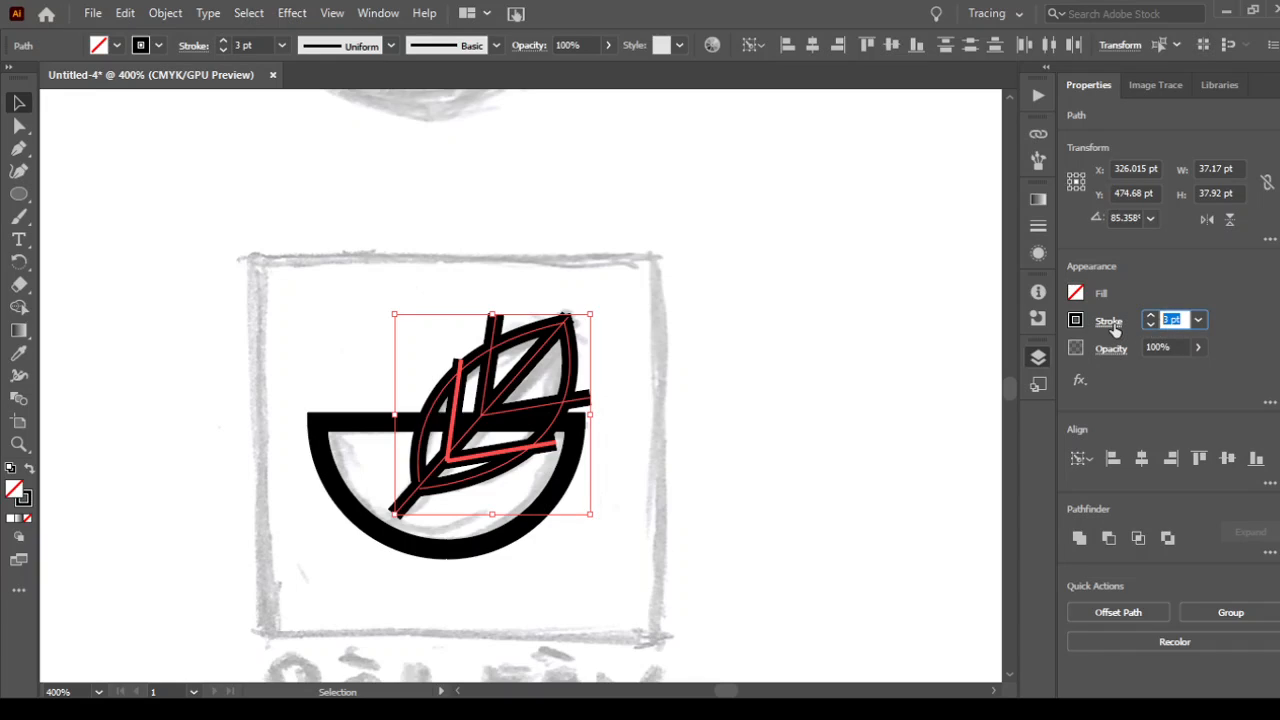
{"action": "type", "text": "3.75"}
{"action": "key", "text": "Return"}
{"action": "key", "text": "ctrl+0"}
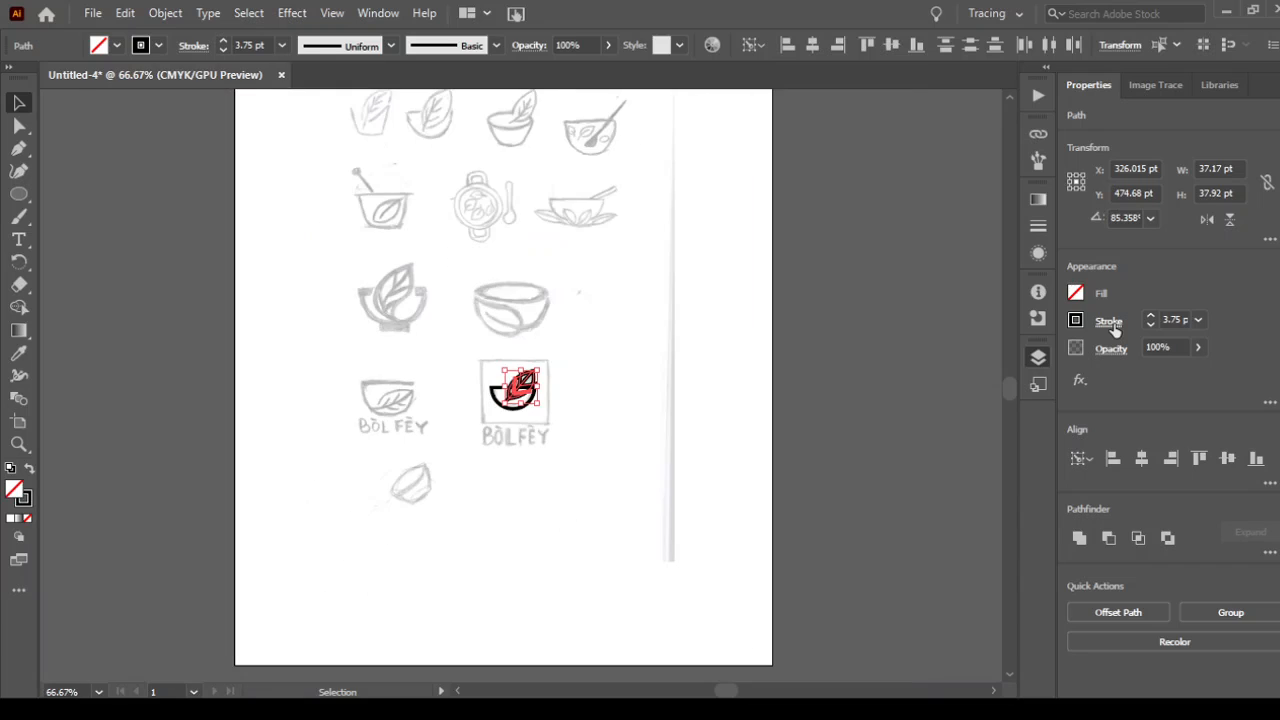
{"action": "left_click", "coordinate": [609, 428]}
Set the stroke weight of the leaf outline, midrib and veins to 2 pt and deselect them.
{"action": "key", "text": "z"}
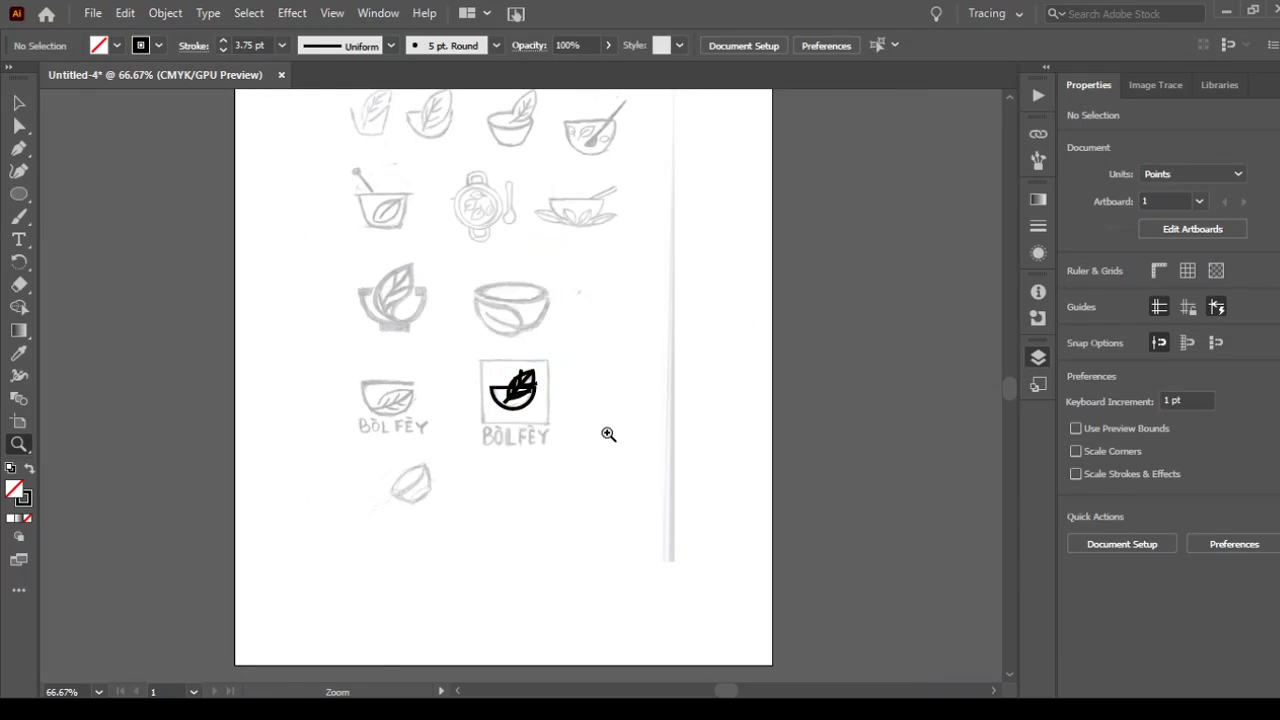
{"action": "left_click_drag", "start_coordinate": [481, 356], "coordinate": [726, 566]}
{"action": "left_click_drag", "start_coordinate": [601, 456], "coordinate": [722, 604]}
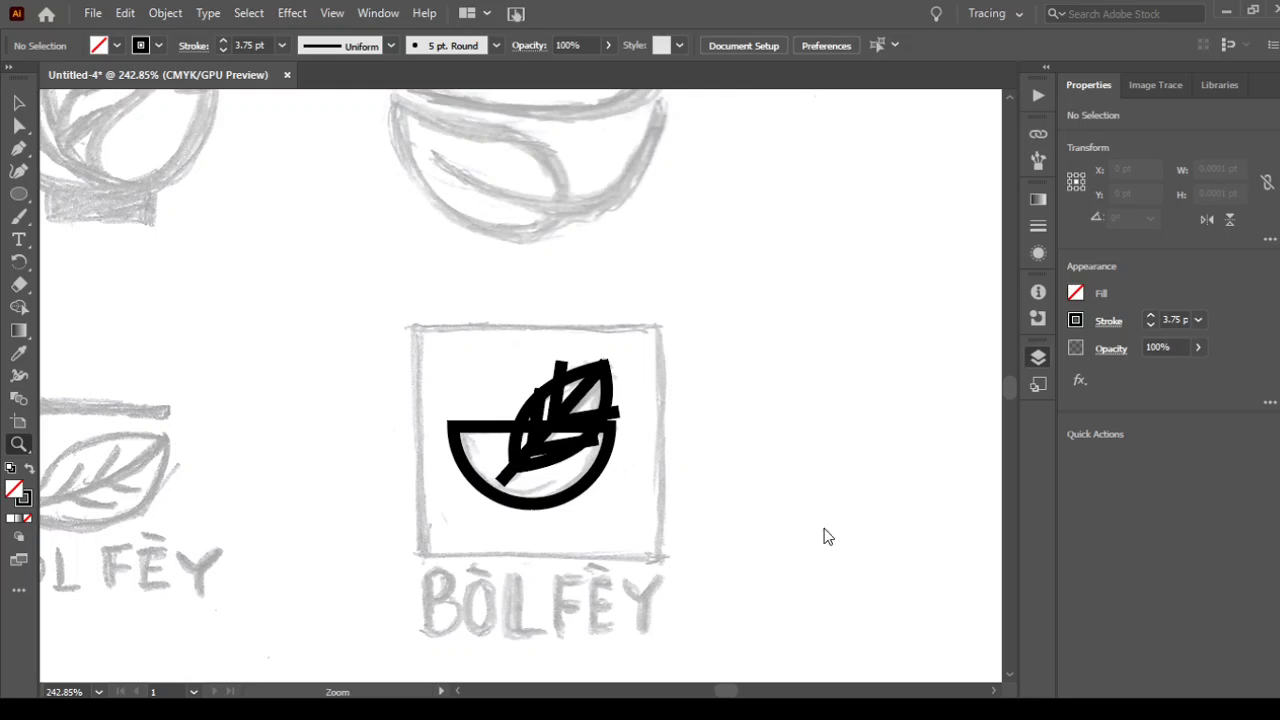
{"action": "key", "text": "v"}
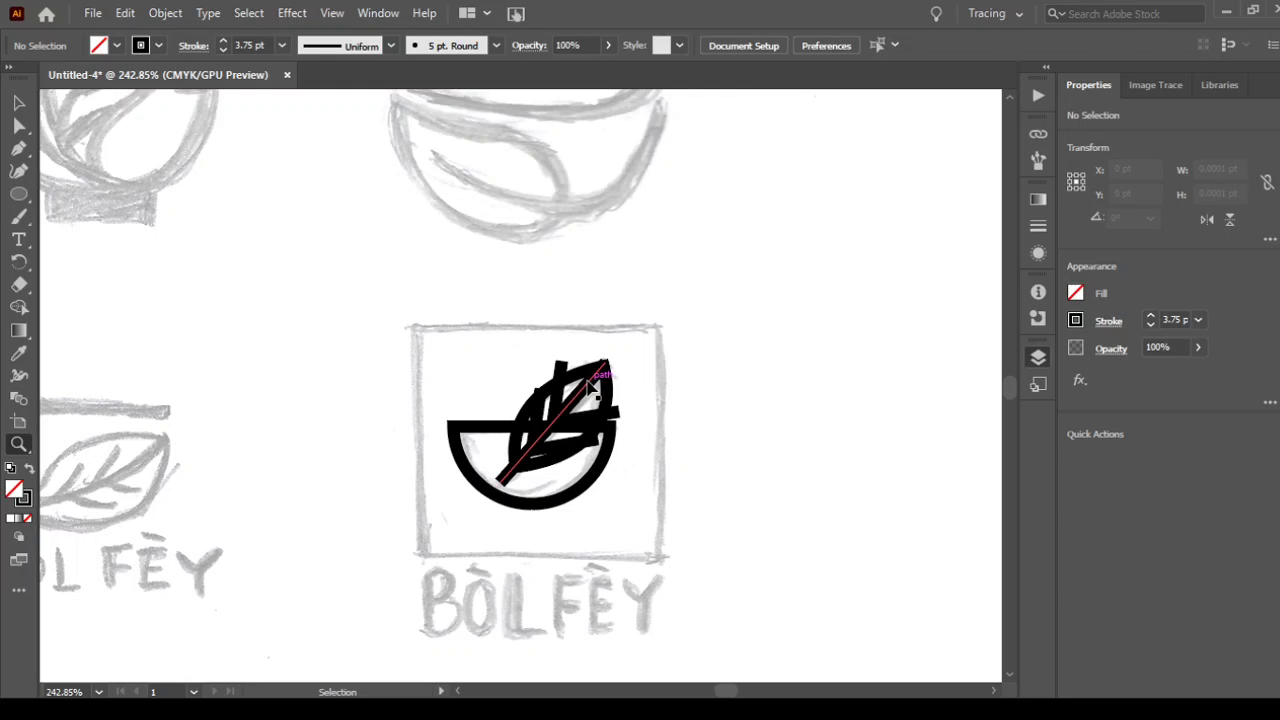
{"action": "left_click", "coordinate": [590, 385]}
{"action": "left_click", "coordinate": [1151, 320]}
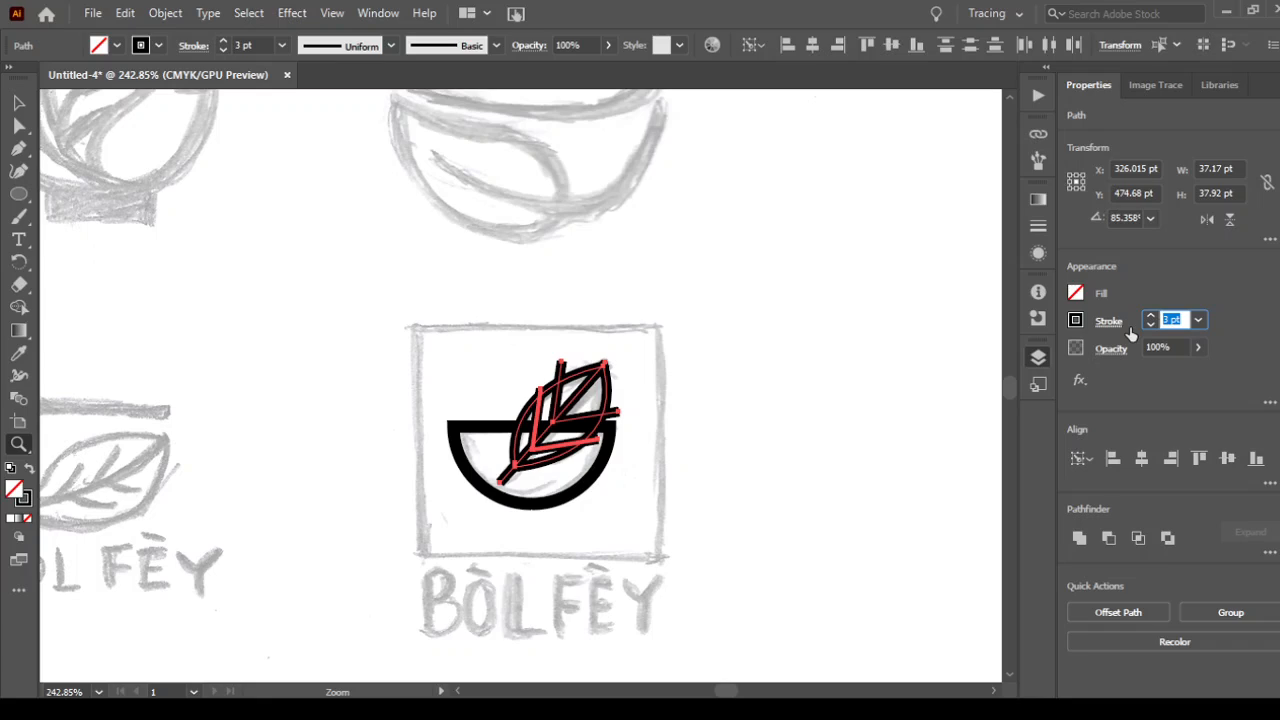
{"action": "type", "text": "2"}
{"action": "key", "text": "Return"}
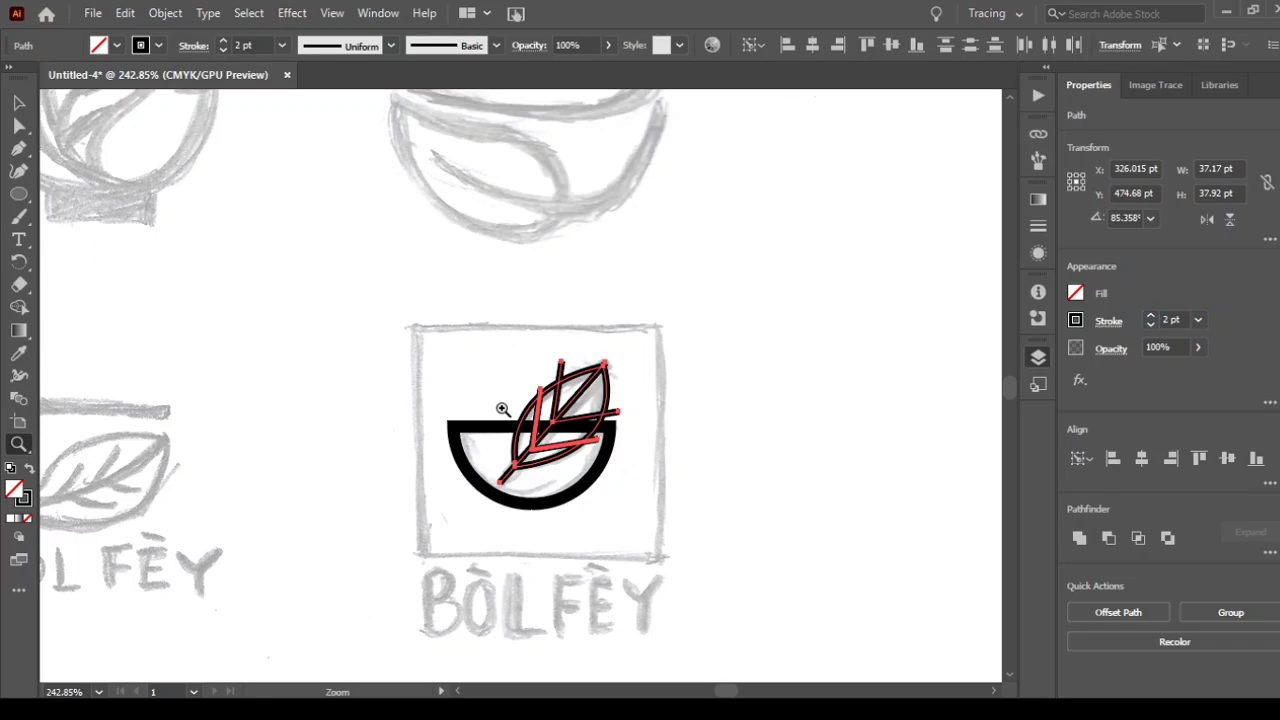
{"action": "key", "text": "v"}
{"action": "left_click", "coordinate": [498, 370]}
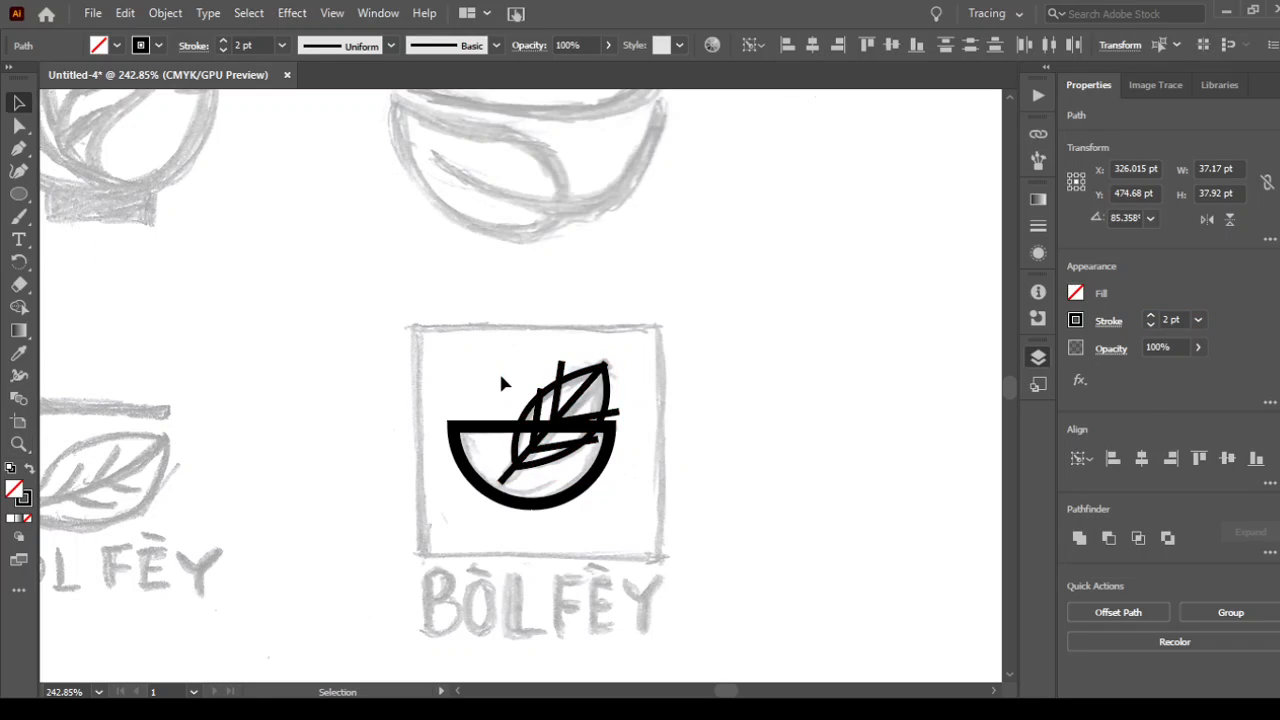
Set the leaf outline's stroke weight to 3 pt and deselect it.
{"action": "left_click", "coordinate": [532, 430]}
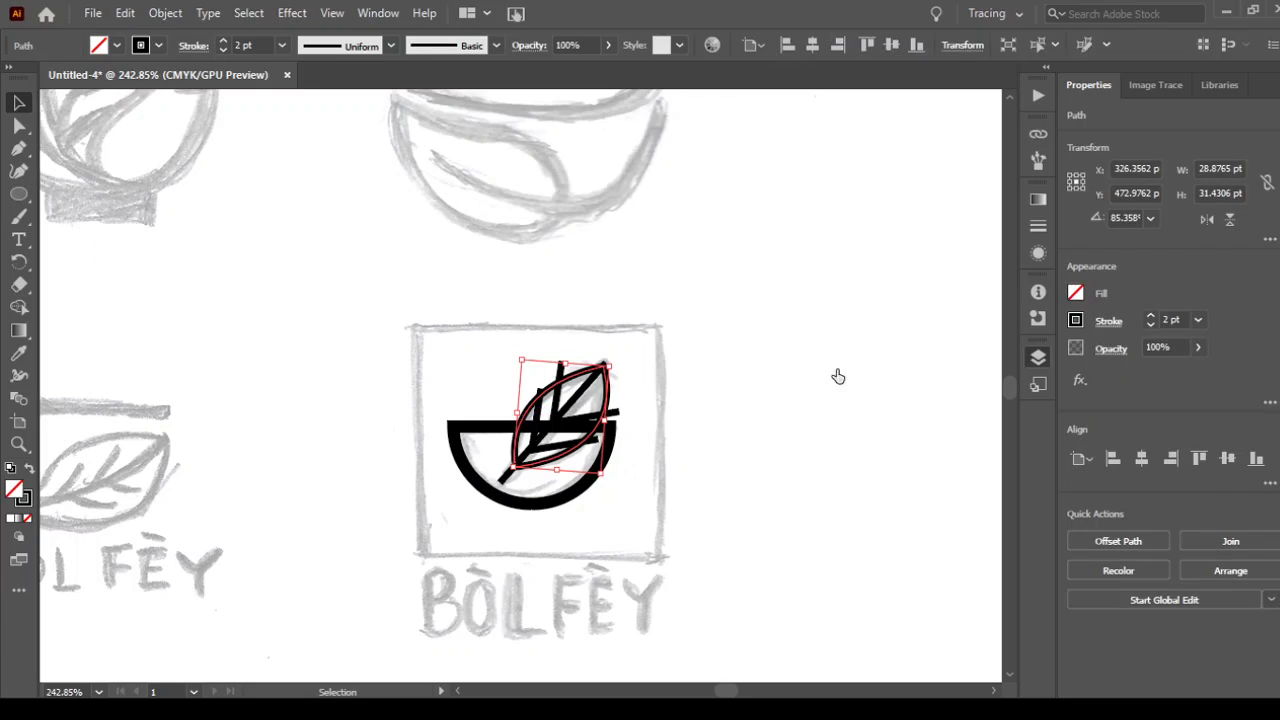
{"action": "left_click", "coordinate": [1168, 320]}
{"action": "type", "text": "3"}
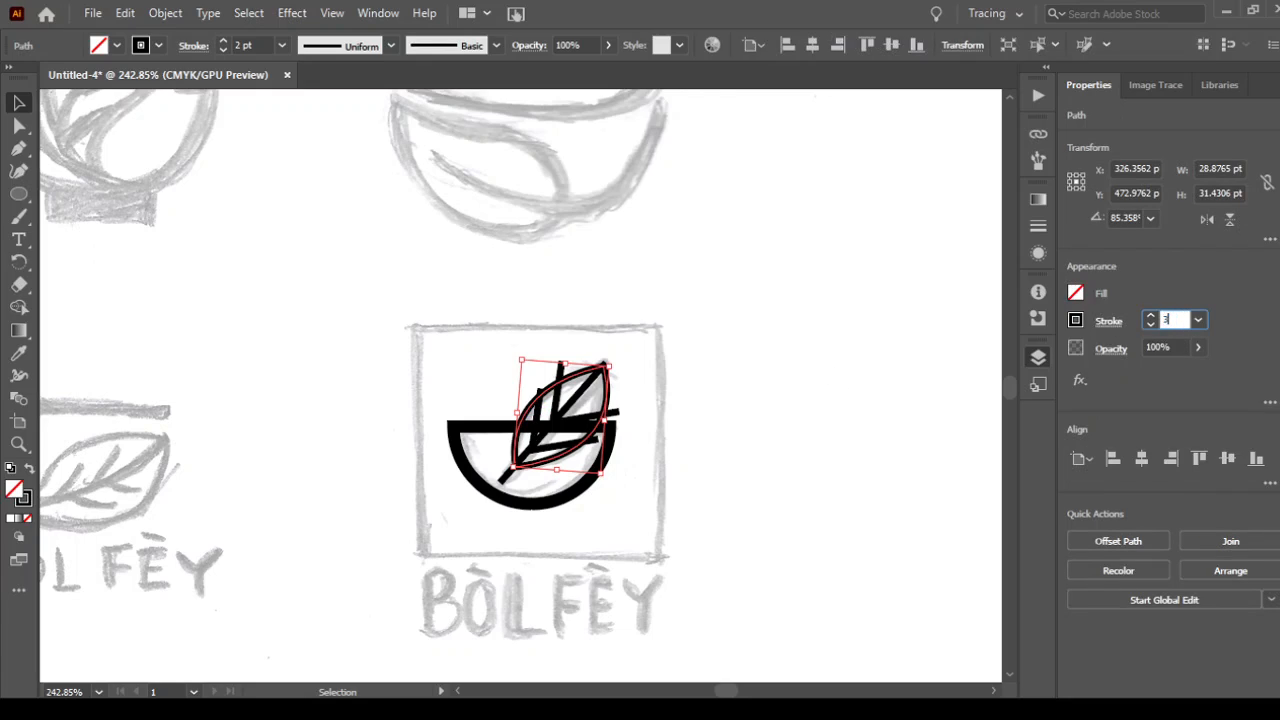
{"action": "key", "text": "Return"}
{"action": "left_click", "coordinate": [470, 346]}
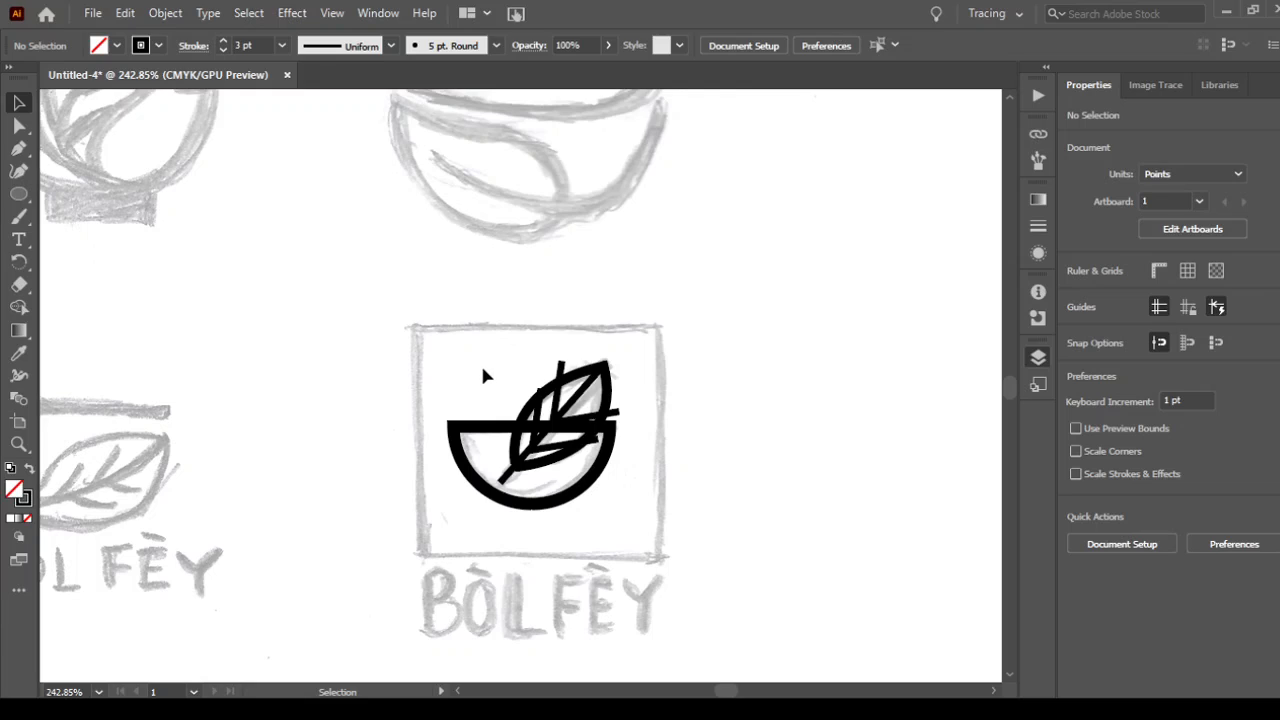
Select the whole bowl-and-leaf logo and convert its strokes into filled outline shapes.
{"action": "key", "text": "z"}
{"action": "left_click", "coordinate": [553, 421]}
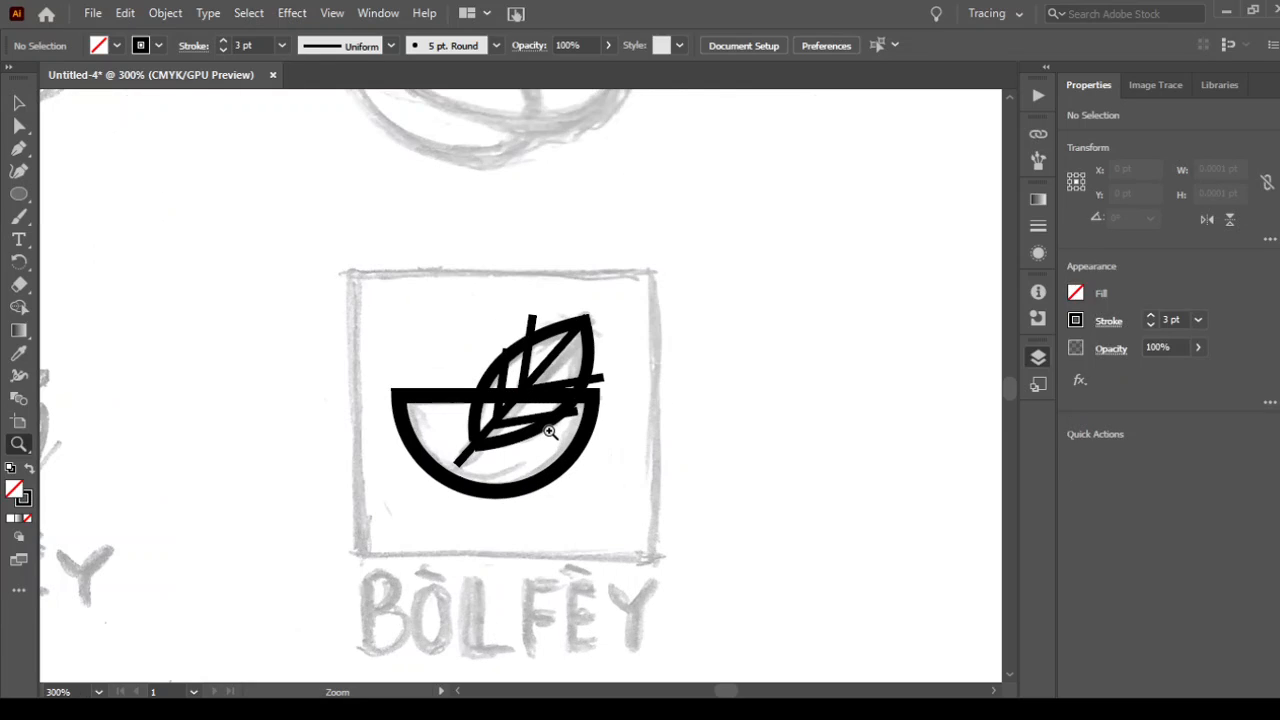
{"action": "key", "text": "v"}
{"action": "left_click_drag", "start_coordinate": [355, 285], "coordinate": [728, 562]}
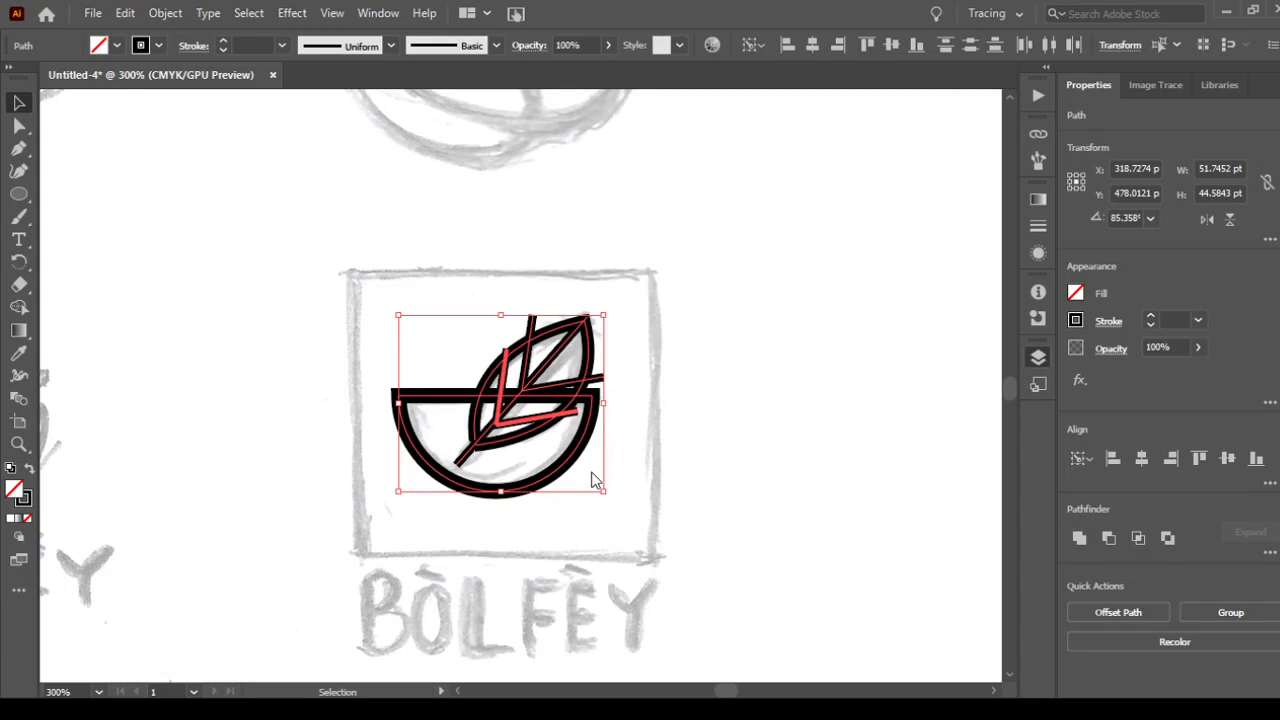
{"action": "key", "text": "z"}
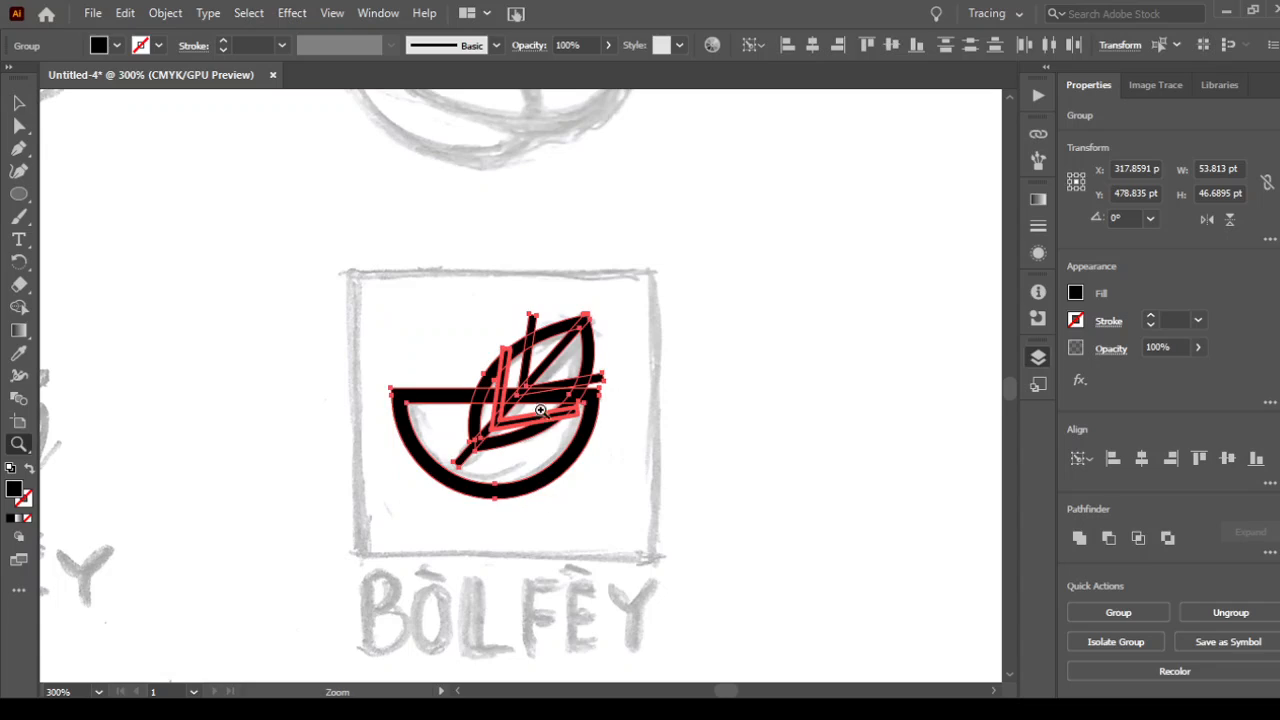
{"action": "left_click", "coordinate": [573, 424]}
{"action": "left_click", "coordinate": [511, 427]}
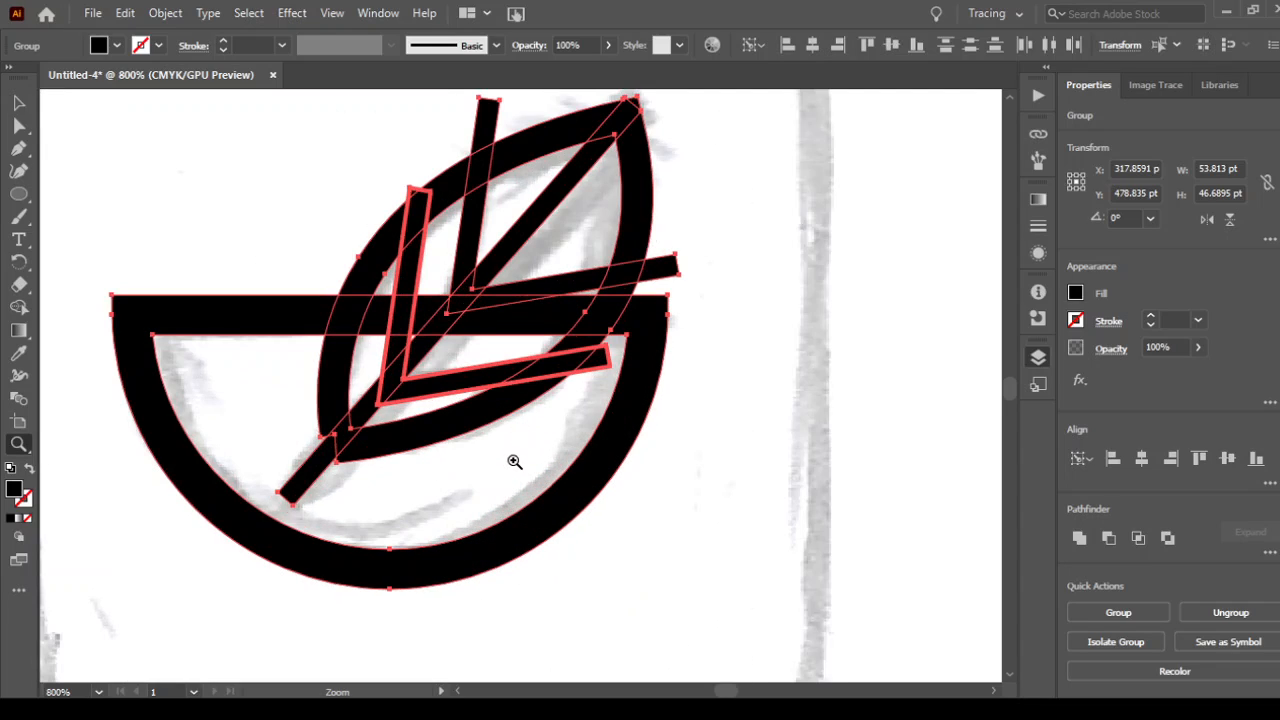
Reselect the expanded logo and use Shape Builder to remove the two upward vein ends sticking out past the leaf outline.
{"action": "key", "text": "v"}
{"action": "left_click", "coordinate": [692, 306]}
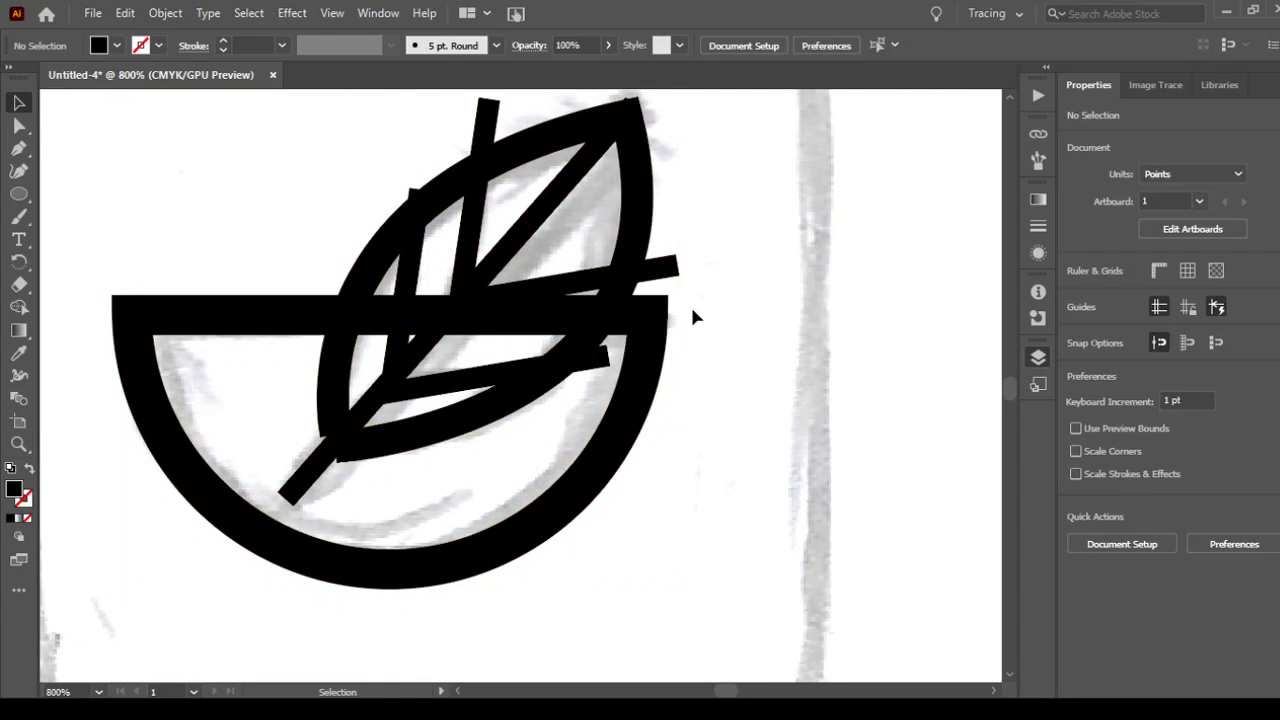
{"action": "left_click", "coordinate": [670, 268]}
{"action": "mouse_move", "coordinate": [701, 553]}
{"action": "left_mouse_down"}
{"action": "mouse_move", "coordinate": [430, 423]}
{"action": "mouse_move", "coordinate": [148, 189]}
{"action": "left_mouse_up"}
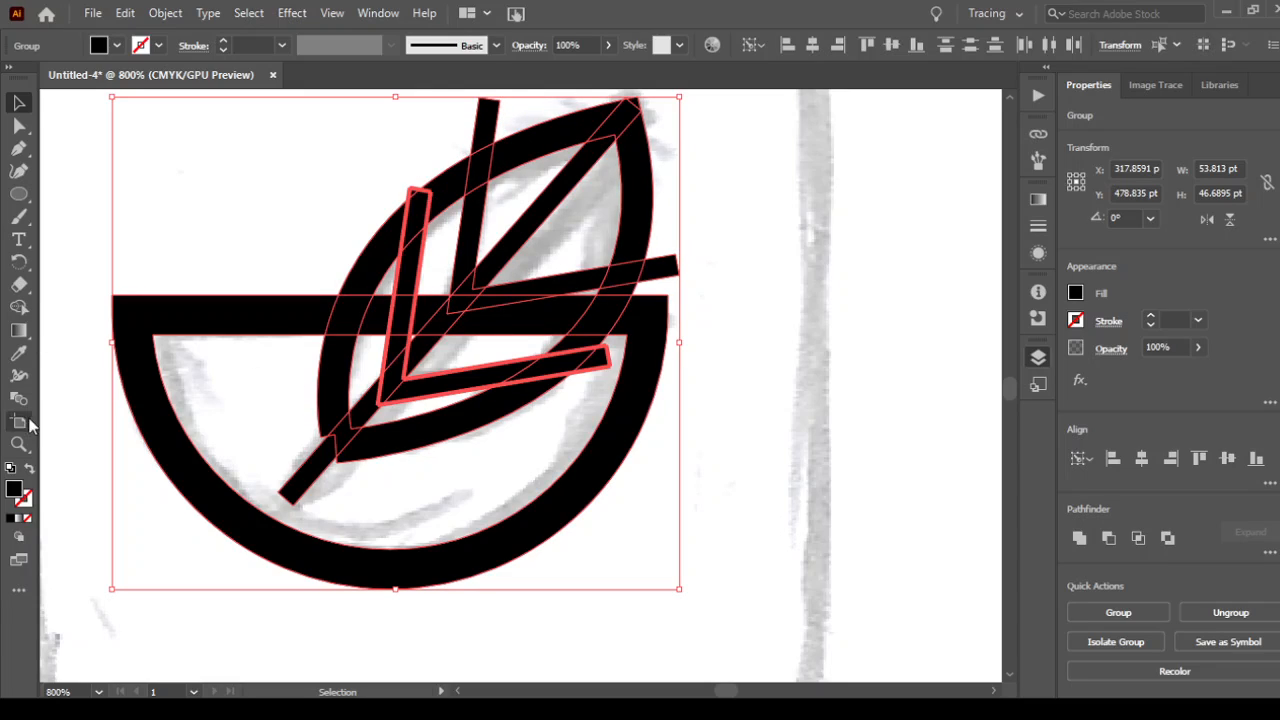
{"action": "left_click", "coordinate": [20, 307]}
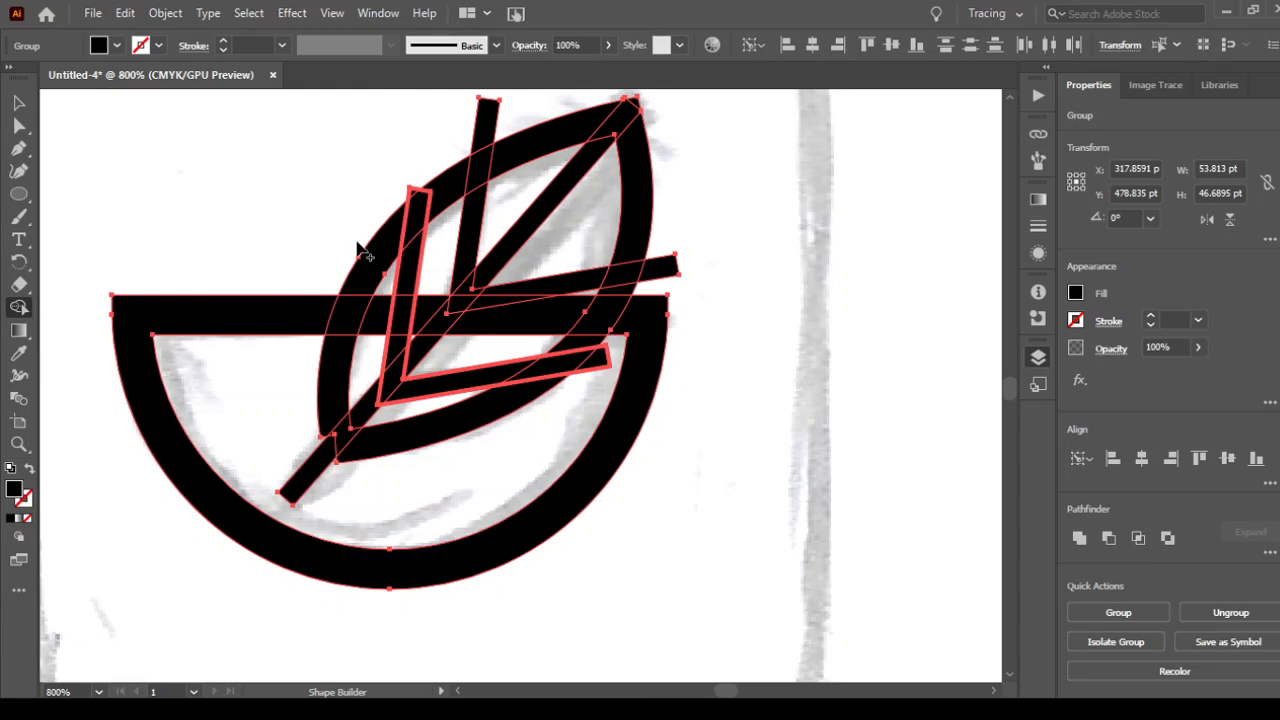
{"action": "key", "text": "z"}
{"action": "left_click", "coordinate": [339, 441]}
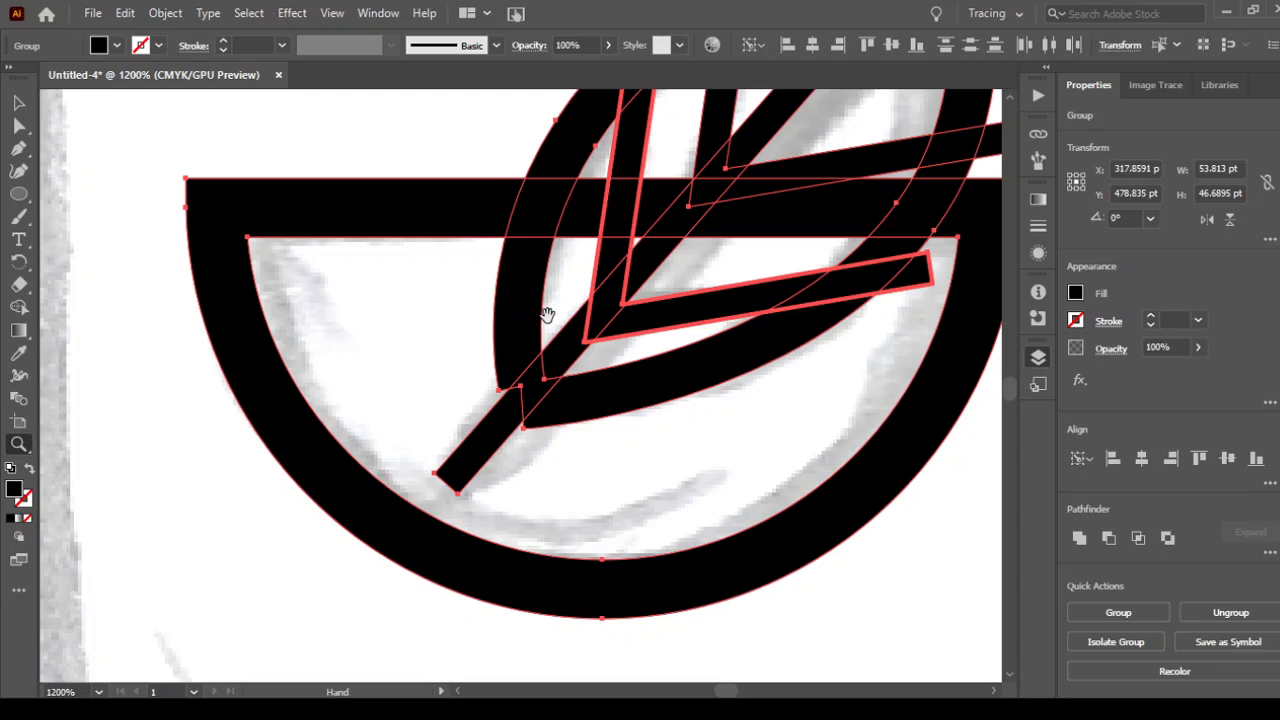
{"action": "left_click_drag", "start_coordinate": [548, 316], "coordinate": [288, 479]}
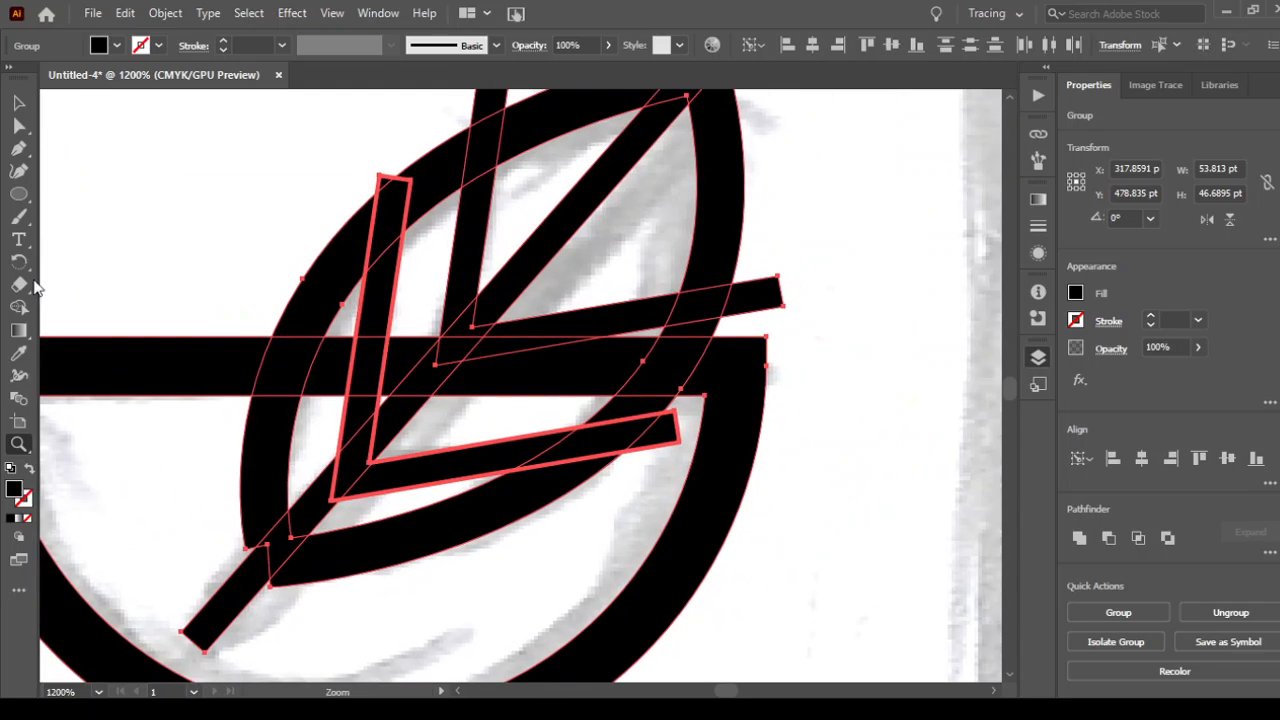
{"action": "left_click", "coordinate": [18, 307]}
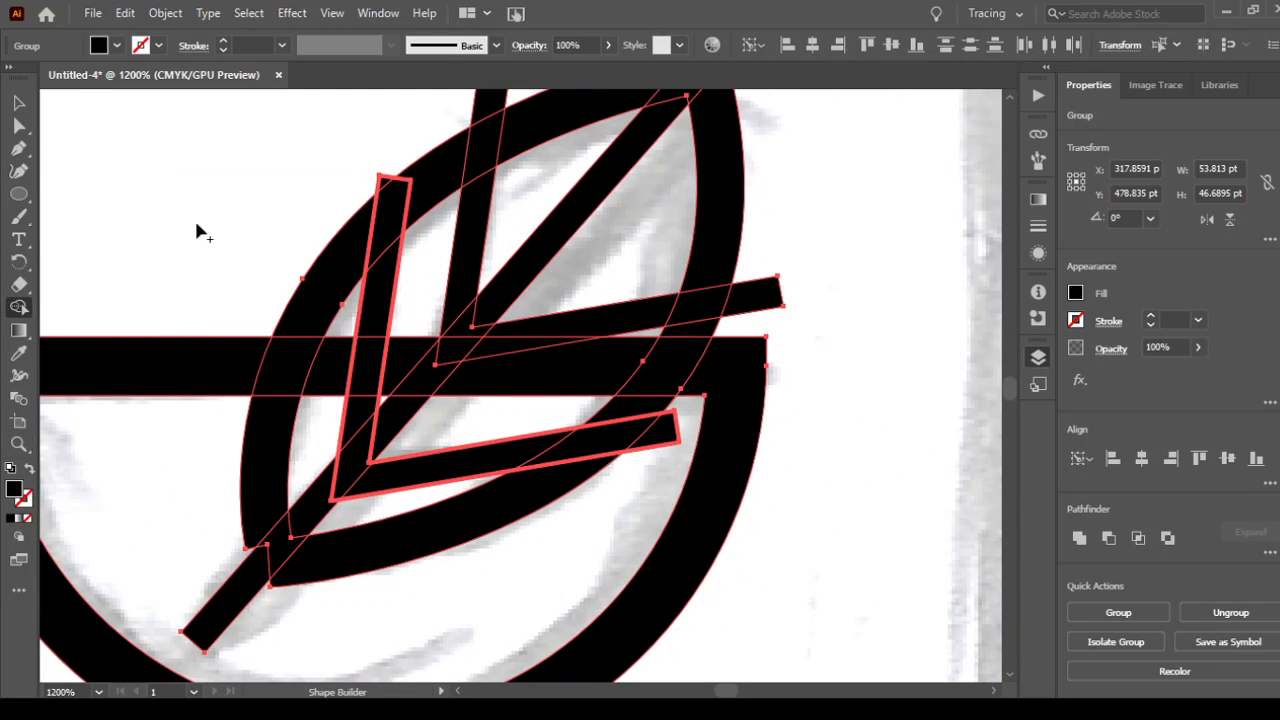
{"action": "left_click_drag", "start_coordinate": [386, 129], "coordinate": [371, 186]}
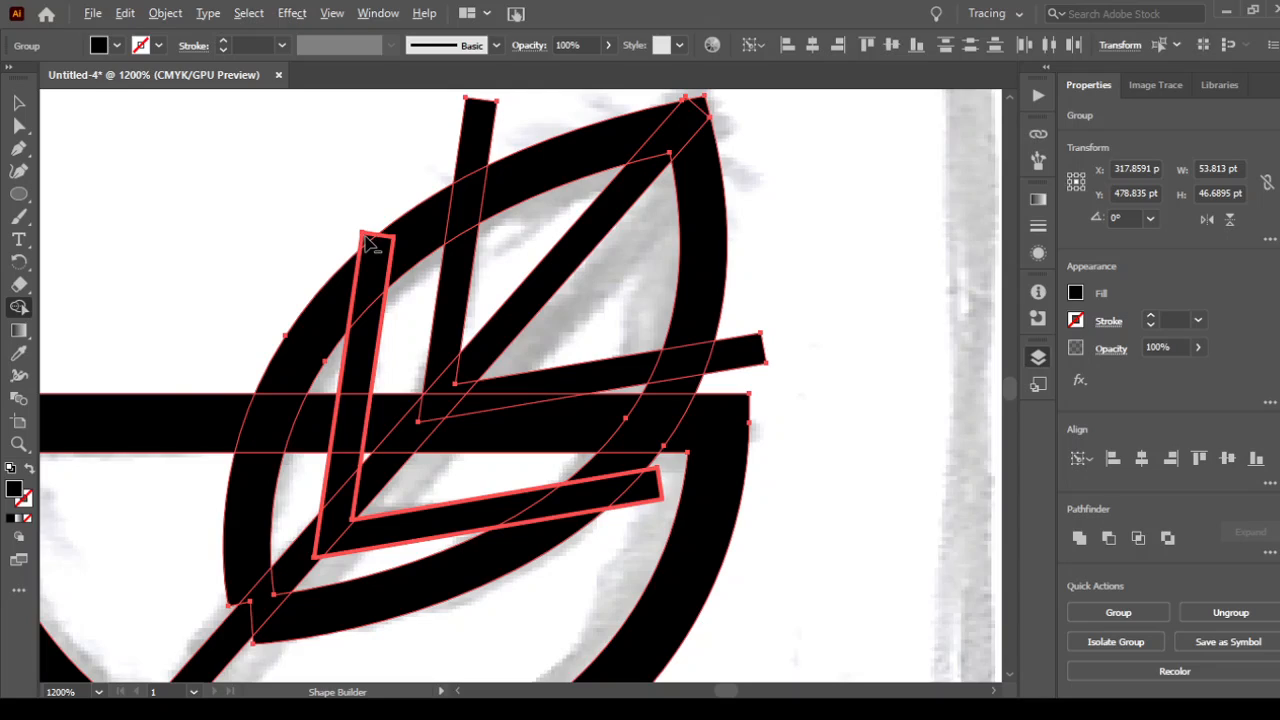
{"action": "left_click", "coordinate": [474, 129], "text": "alt"}
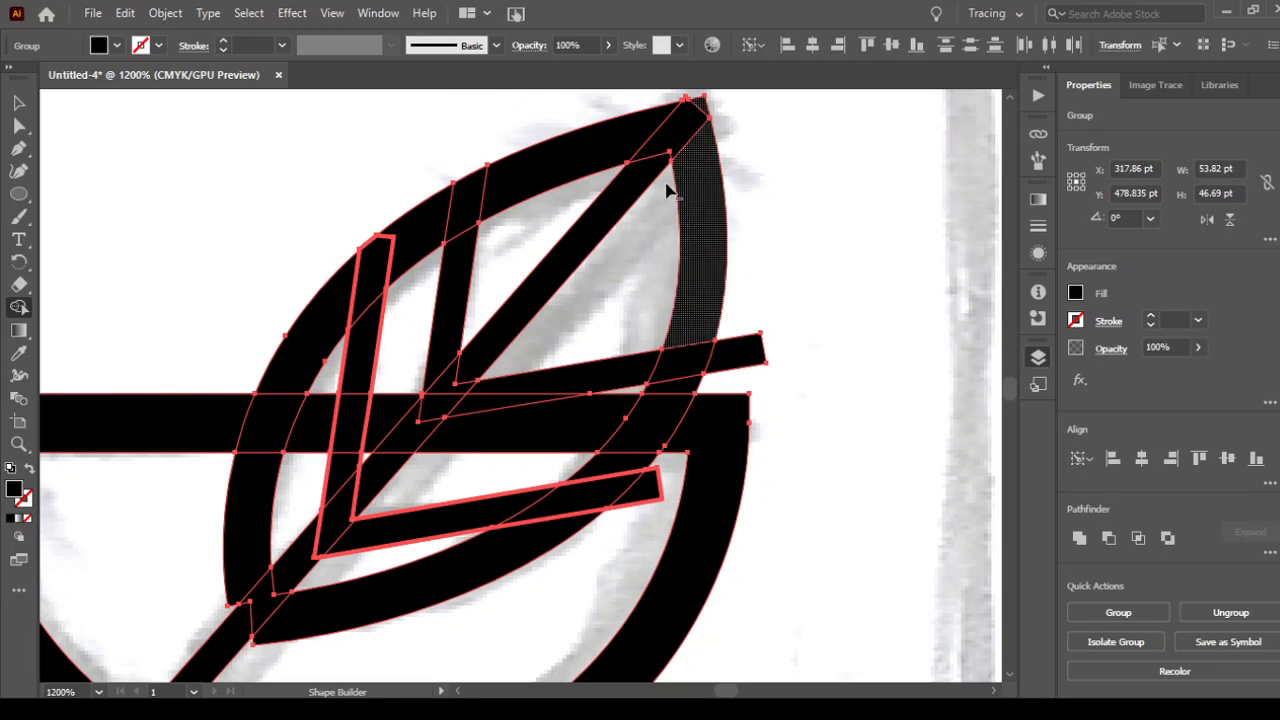
{"action": "left_click_drag", "start_coordinate": [689, 111], "coordinate": [583, 267]}
{"action": "key", "text": "a"}
{"action": "left_click_drag", "start_coordinate": [559, 223], "coordinate": [651, 334]}
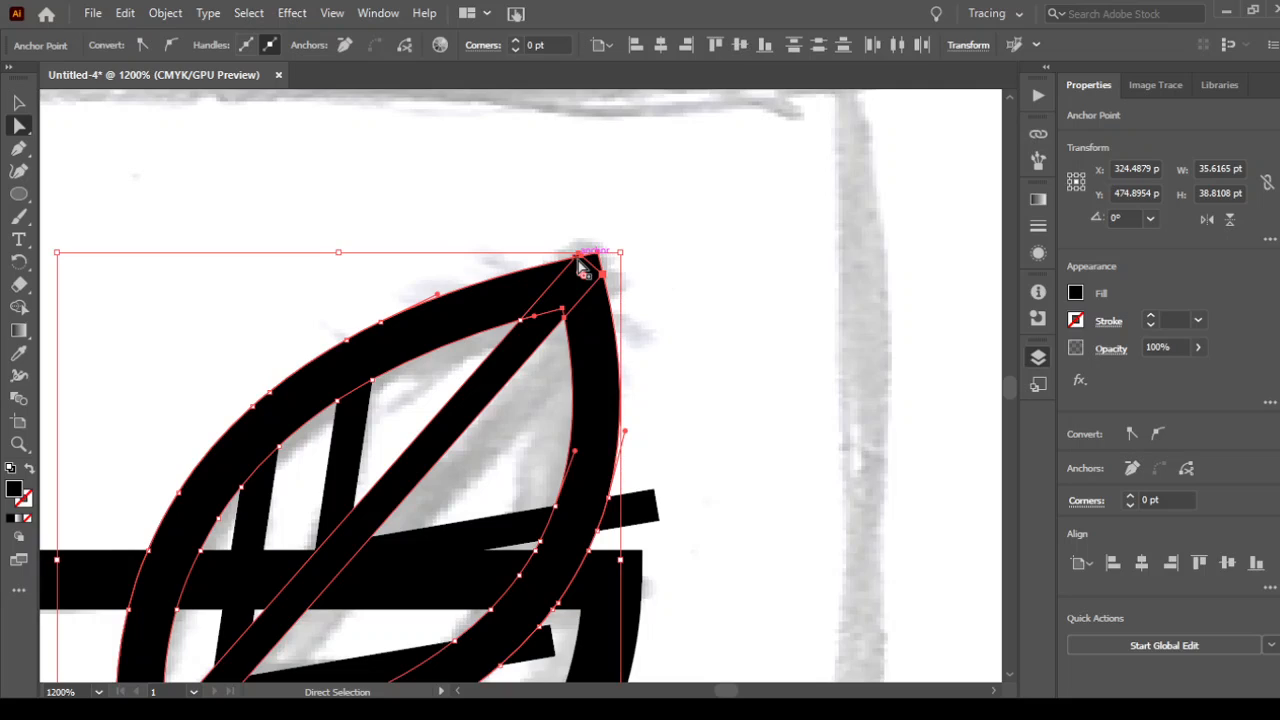
{"action": "key", "text": "ctrl+minus"}
{"action": "key", "text": "ctrl+minus"}
{"action": "key", "text": "ctrl+minus"}
{"action": "key", "text": "ctrl+minus"}
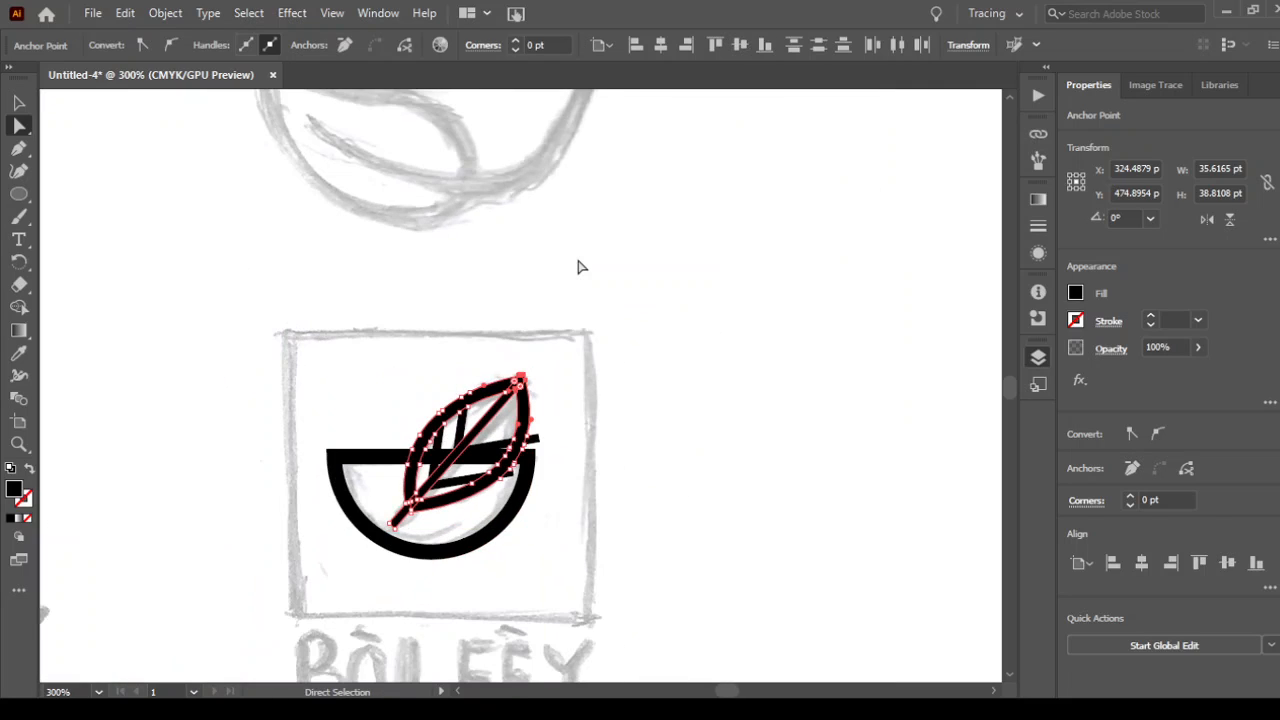
Select all the logo shapes and use Shape Builder to remove the small midrib corner protruding at the leaf's tip.
{"action": "key", "text": "ctrl+a"}
{"action": "key", "text": "ctrl+plus"}
{"action": "key", "text": "ctrl+plus"}
{"action": "key", "text": "ctrl+plus"}
{"action": "key", "text": "ctrl+plus"}
{"action": "key", "text": "ctrl+plus"}
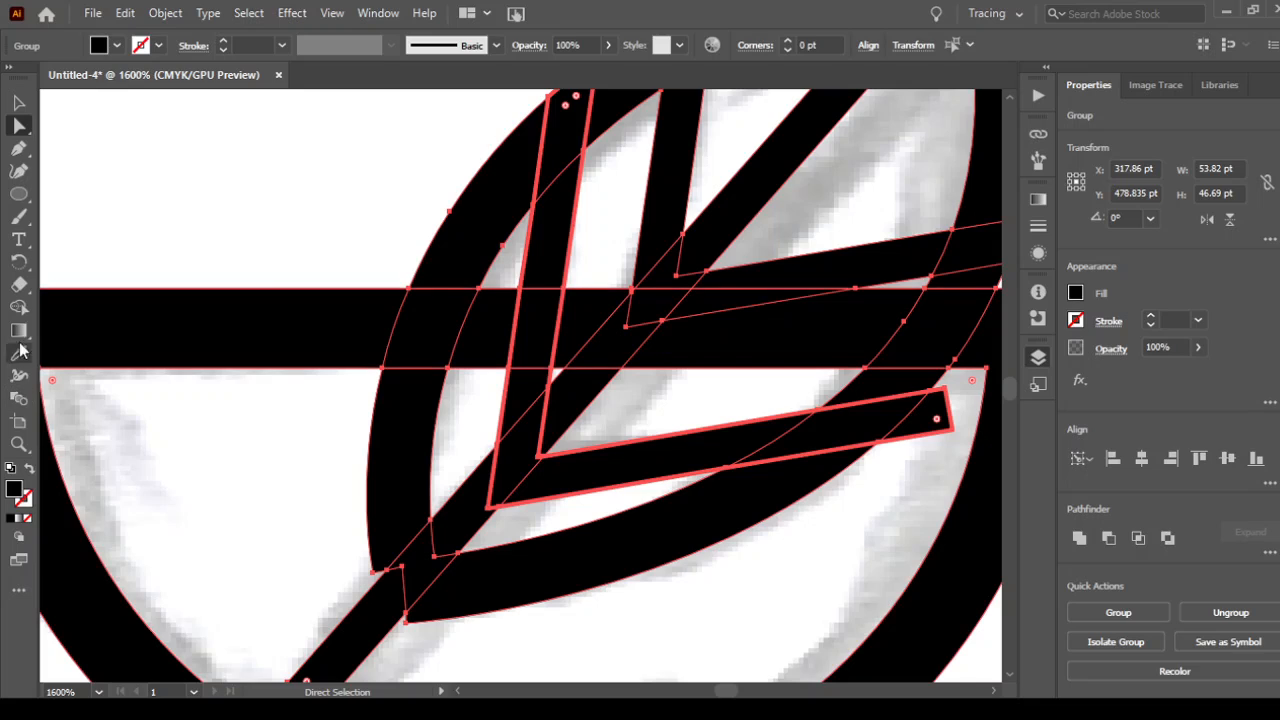
{"action": "key", "text": "shift+m"}
{"action": "key", "text": "Tab"}
{"action": "key", "text": "space"}
{"action": "left_click_drag", "start_coordinate": [741, 250], "coordinate": [595, 670]}
{"action": "key", "text": "z"}
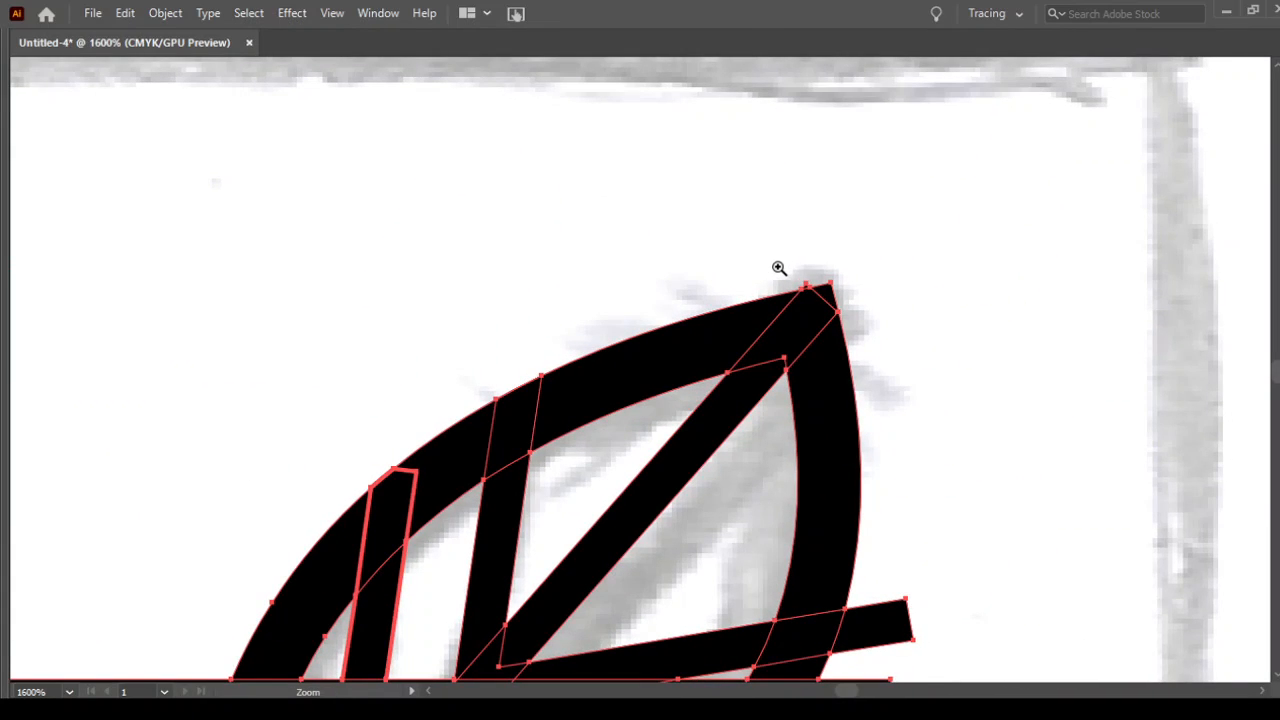
{"action": "left_click_drag", "start_coordinate": [777, 269], "coordinate": [1056, 556]}
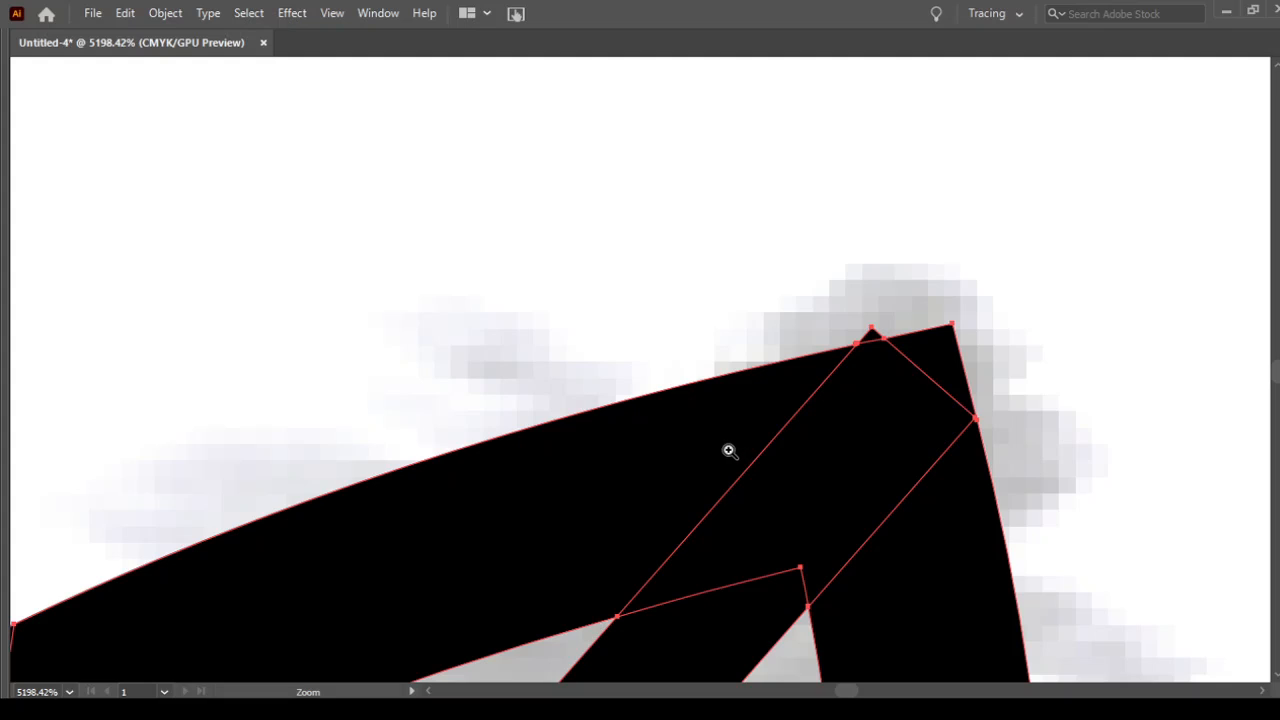
{"action": "key", "text": "ctrl+z"}
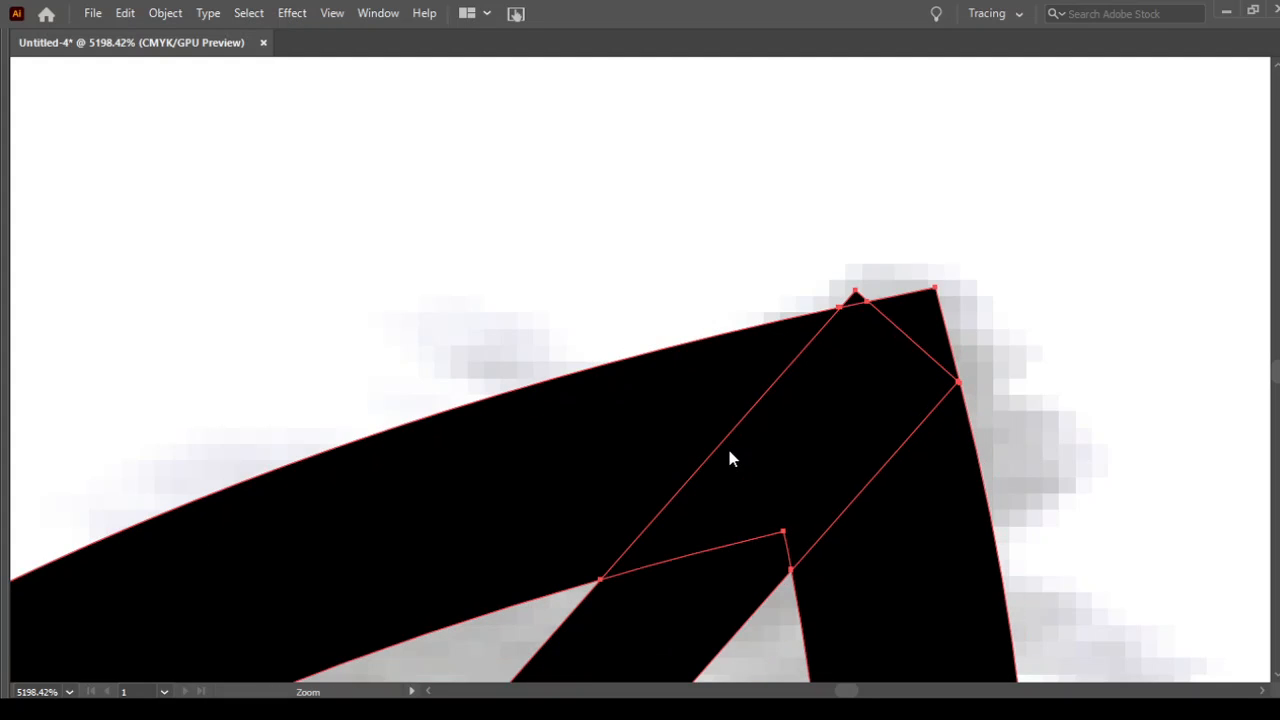
{"action": "key", "text": "ctrl+shift+z"}
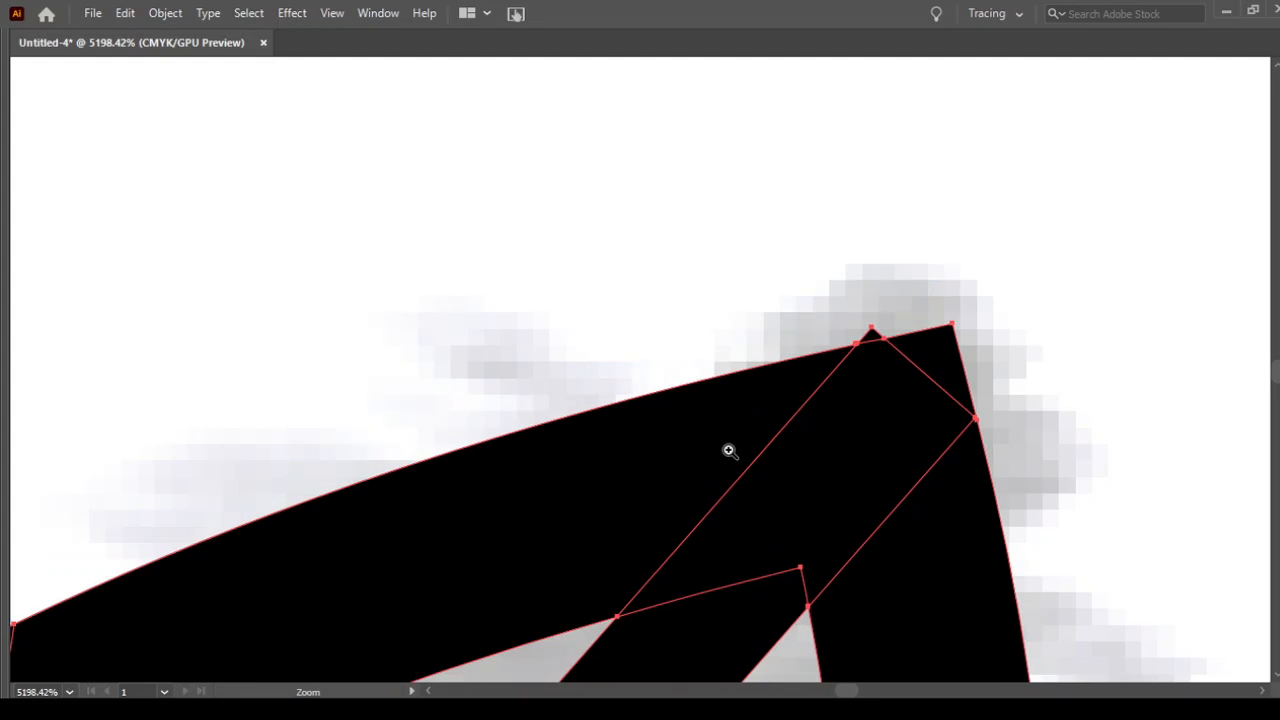
{"action": "key", "text": "Tab"}
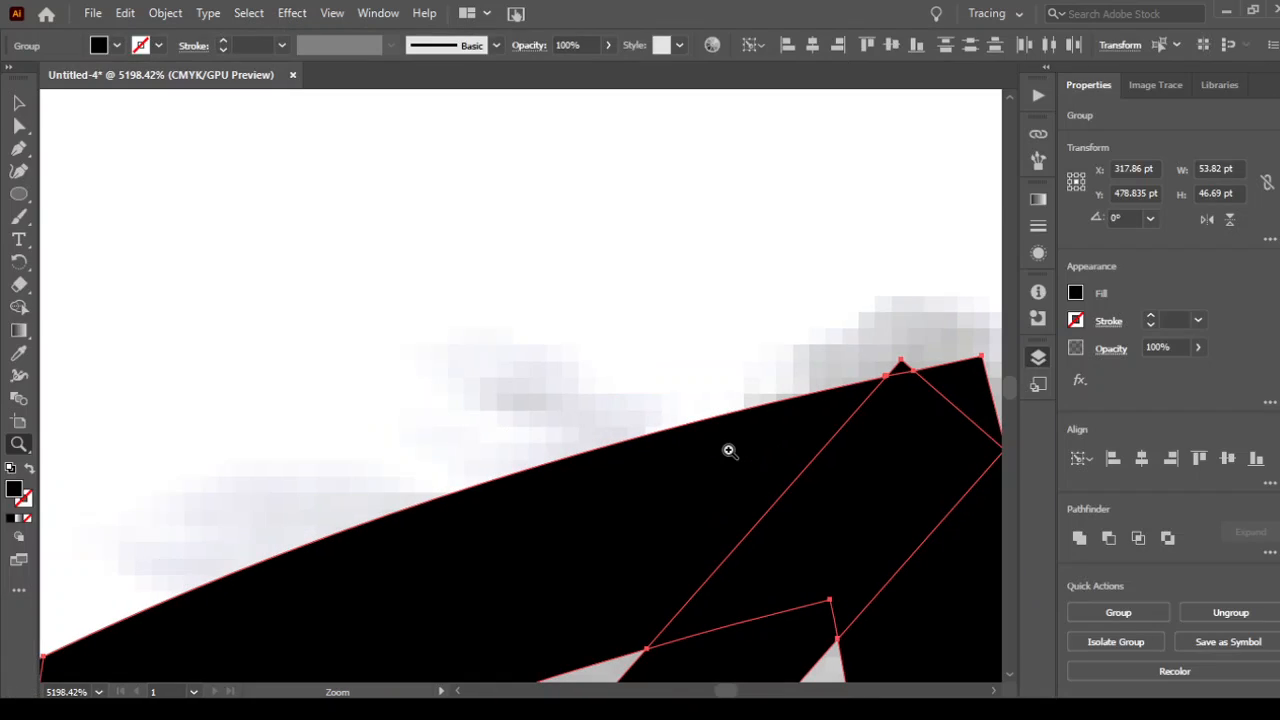
{"action": "left_click", "coordinate": [19, 308]}
{"action": "key", "text": "Tab"}
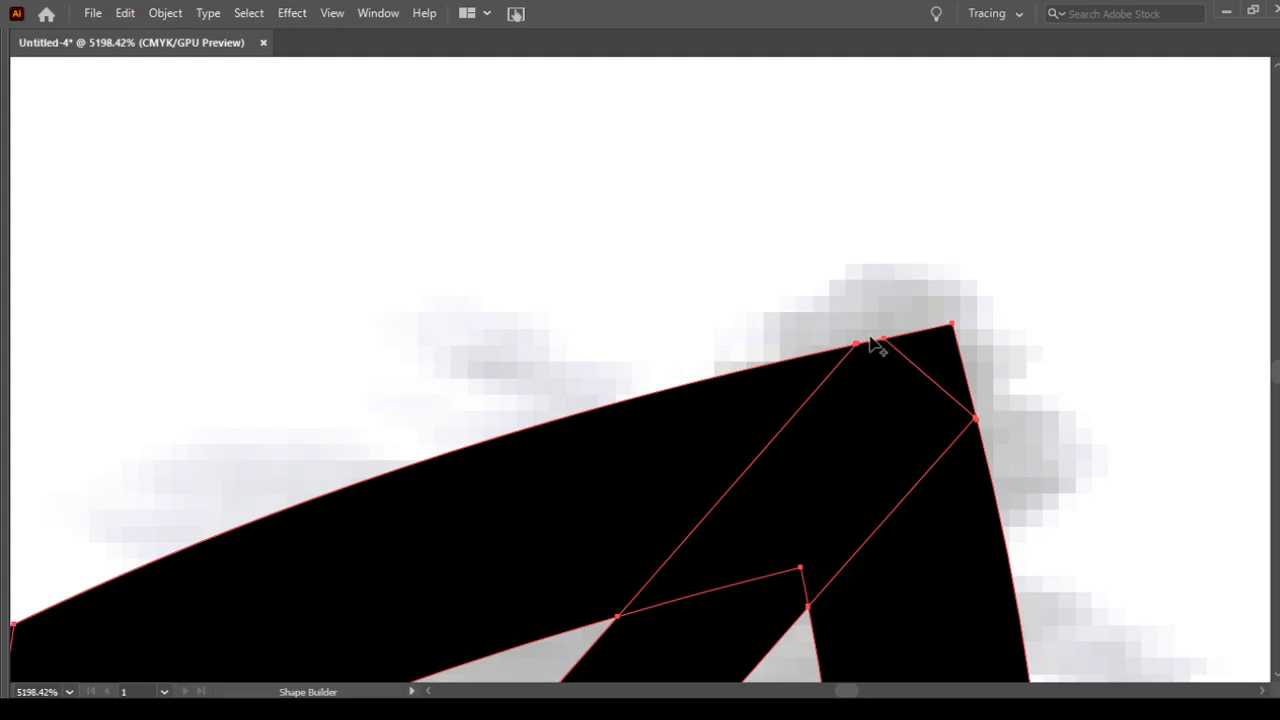
Remove the end of the lower right-hand vein that extends beyond the leaf outline into the bowl.
{"action": "scroll", "coordinate": [831, 346], "scroll_direction": "down", "scroll_amount": 3}
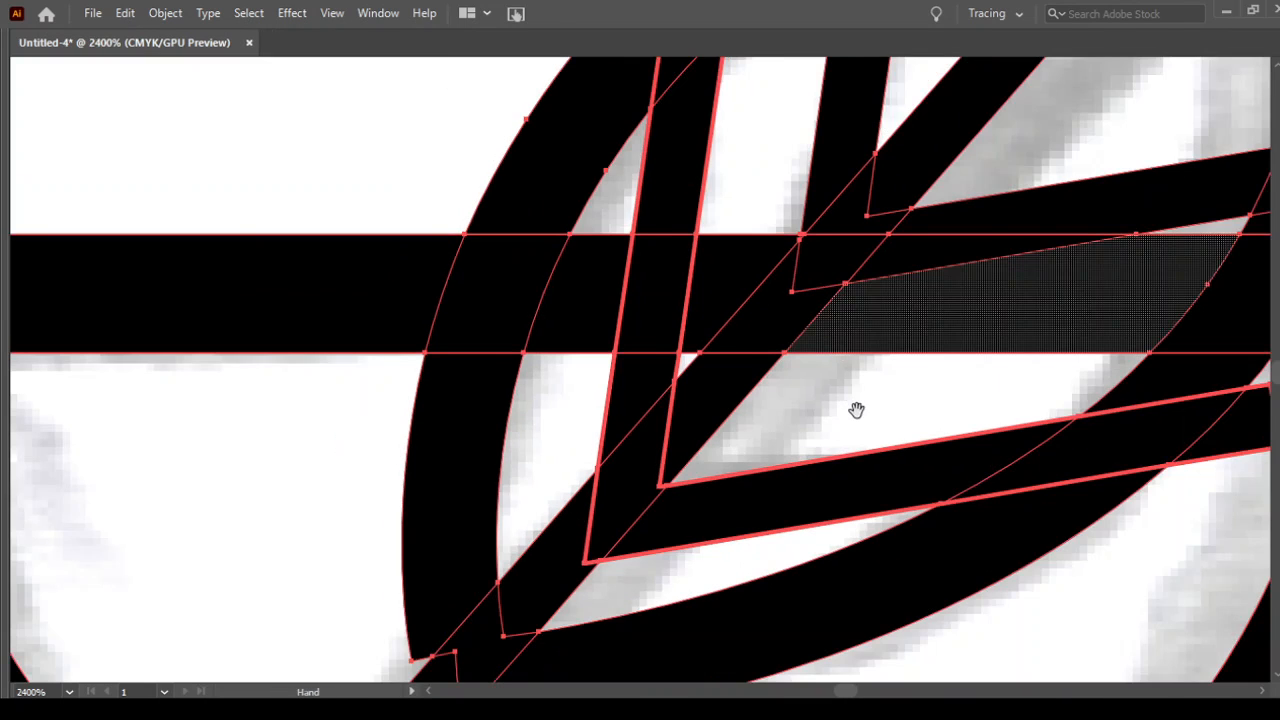
{"action": "left_click_drag", "start_coordinate": [854, 409], "coordinate": [417, 197]}
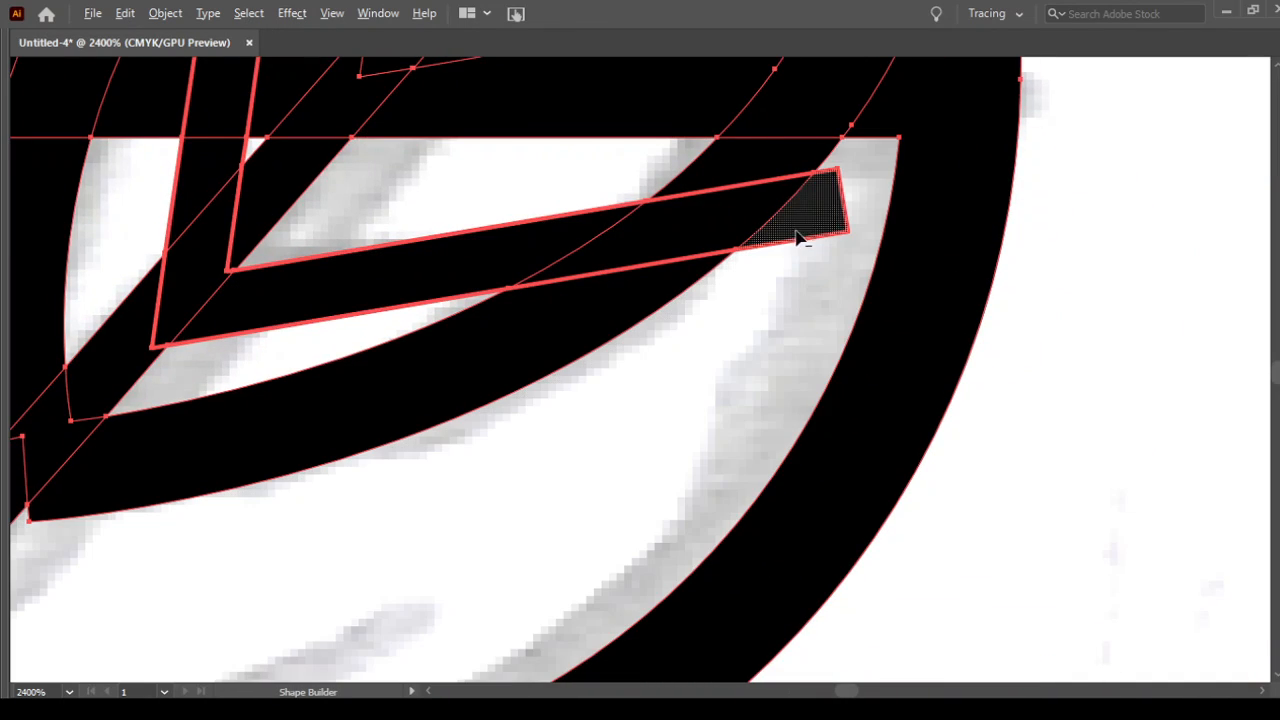
{"action": "left_click", "coordinate": [806, 218], "text": "alt"}
Remove the section of the bowl's rim inside the leaf between the midrib, the upper right-hand vein and the leaf's right edge.
{"action": "left_click_drag", "start_coordinate": [389, 400], "coordinate": [757, 387]}
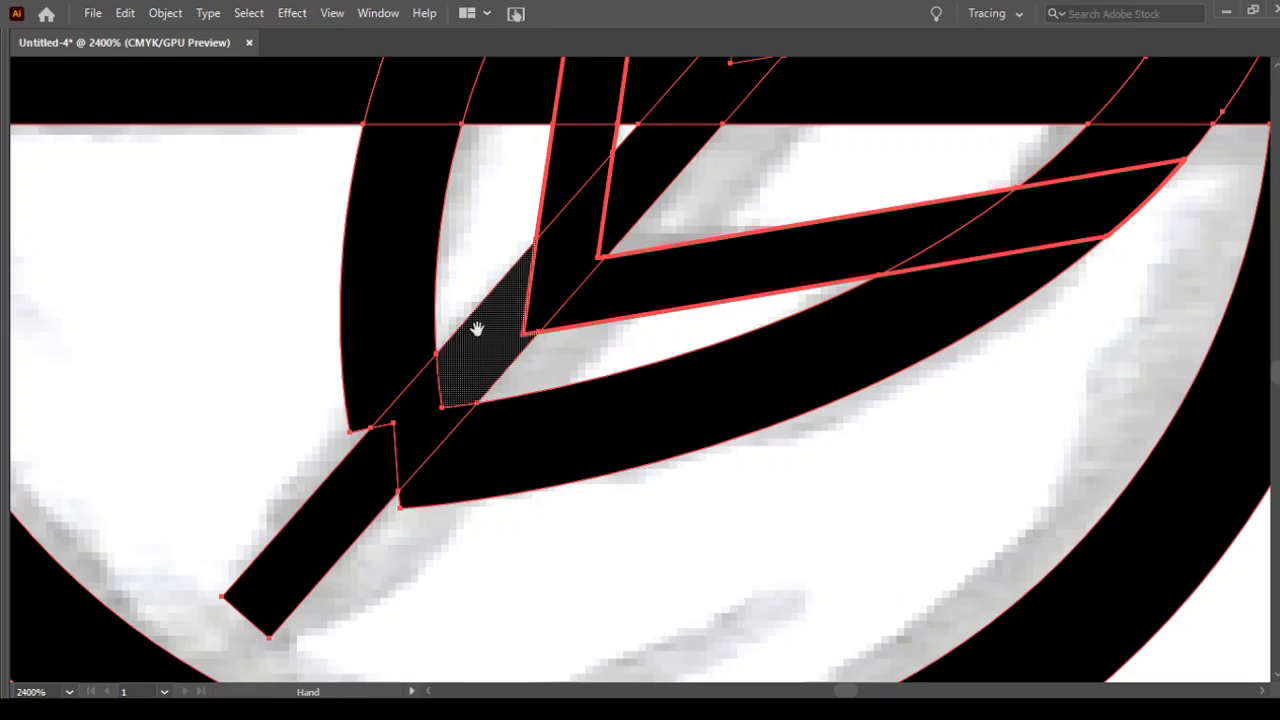
{"action": "left_click_drag", "start_coordinate": [556, 215], "coordinate": [469, 443]}
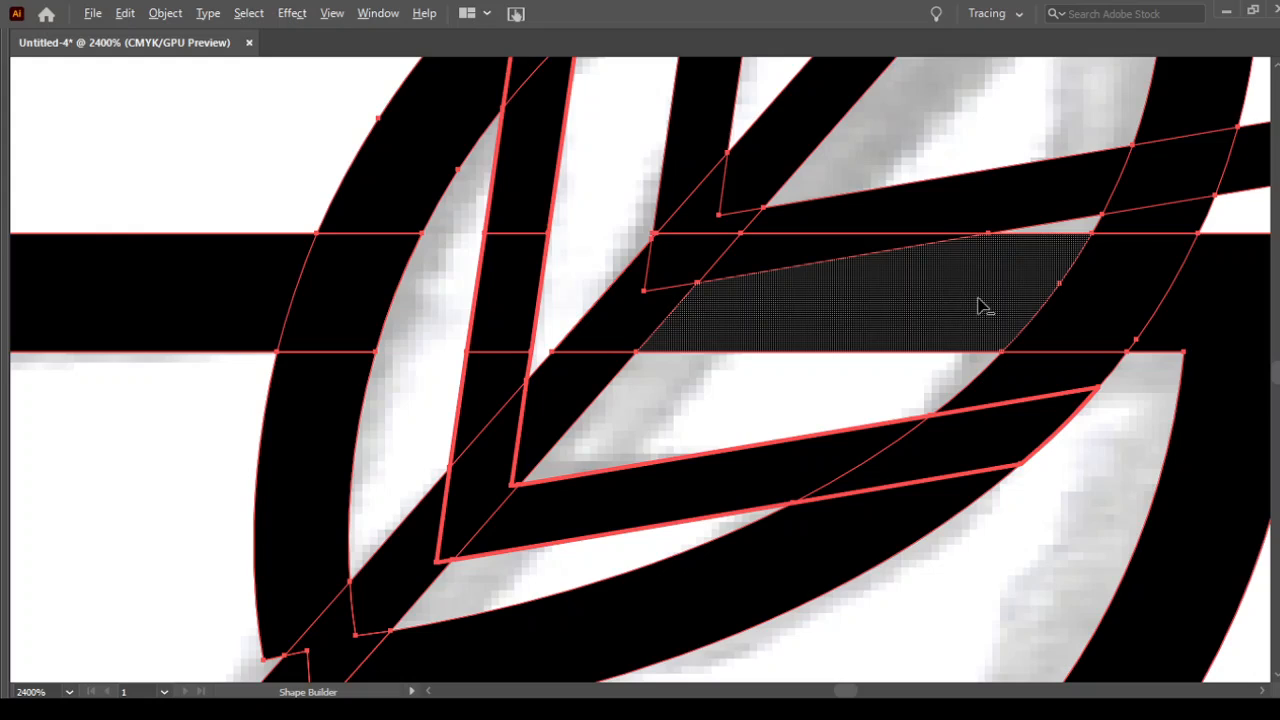
{"action": "left_click_drag", "start_coordinate": [905, 320], "coordinate": [601, 391]}
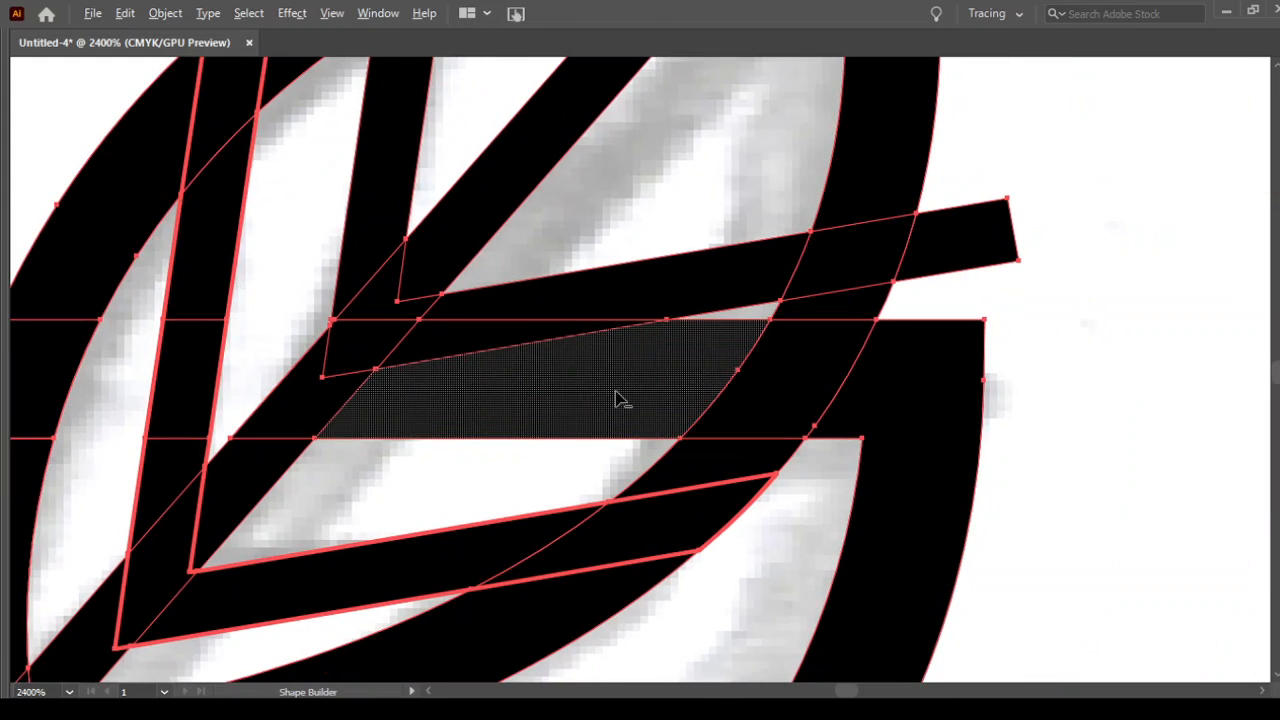
{"action": "left_click", "coordinate": [616, 406], "text": "alt"}
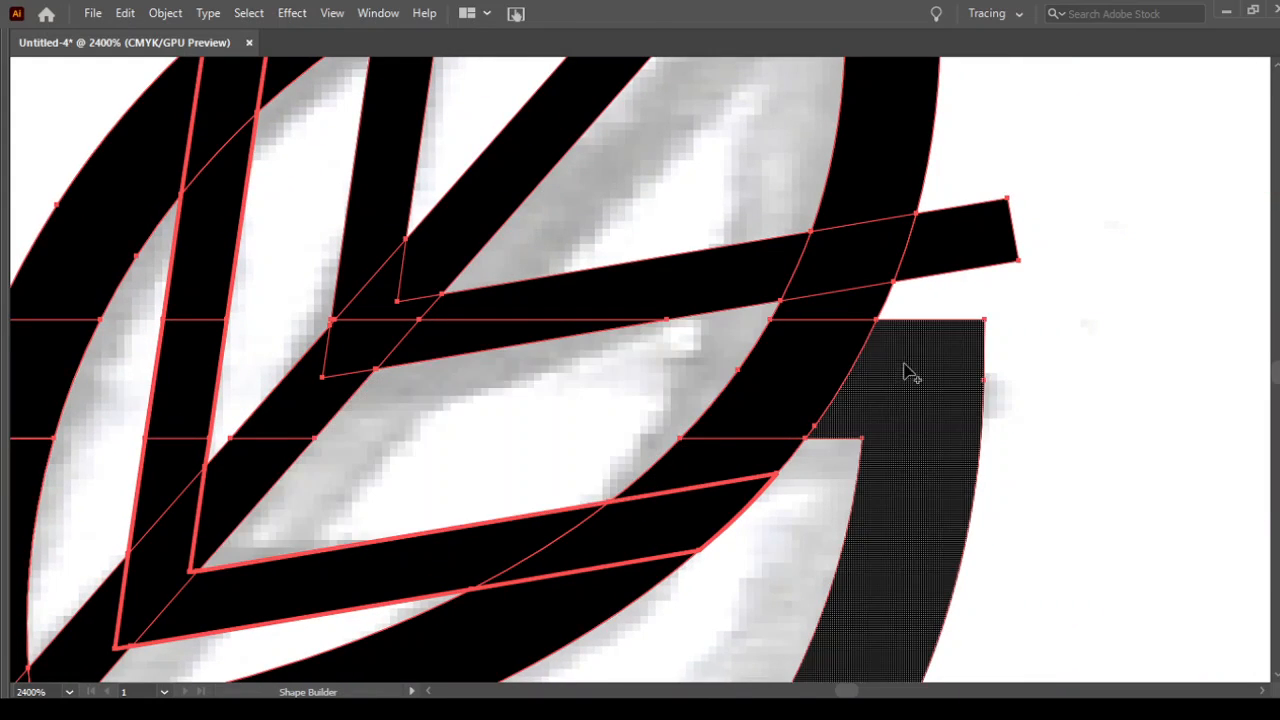
Remove the end of the upper right-hand vein that sticks out past the leaf outline above the bowl's rim.
{"action": "left_click_drag", "start_coordinate": [445, 566], "coordinate": [781, 316]}
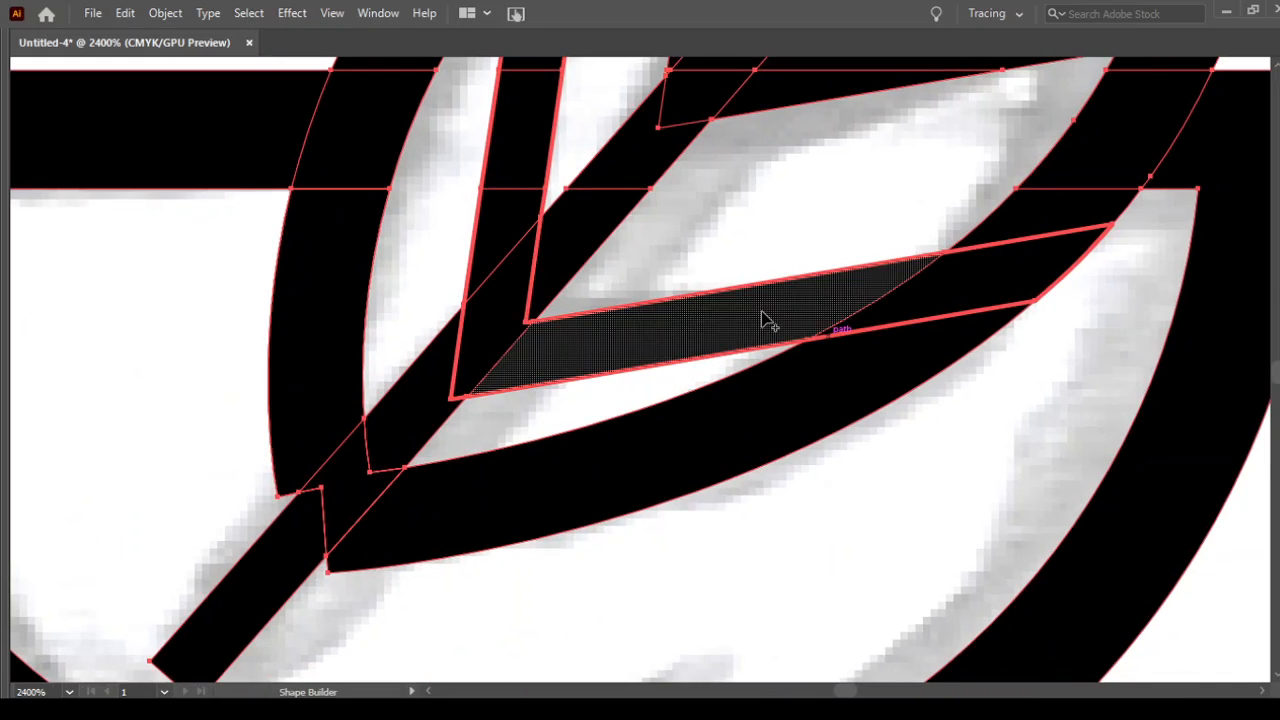
{"action": "key", "text": "ctrl+minus"}
{"action": "key", "text": "ctrl+minus"}
{"action": "key", "text": "ctrl+minus"}
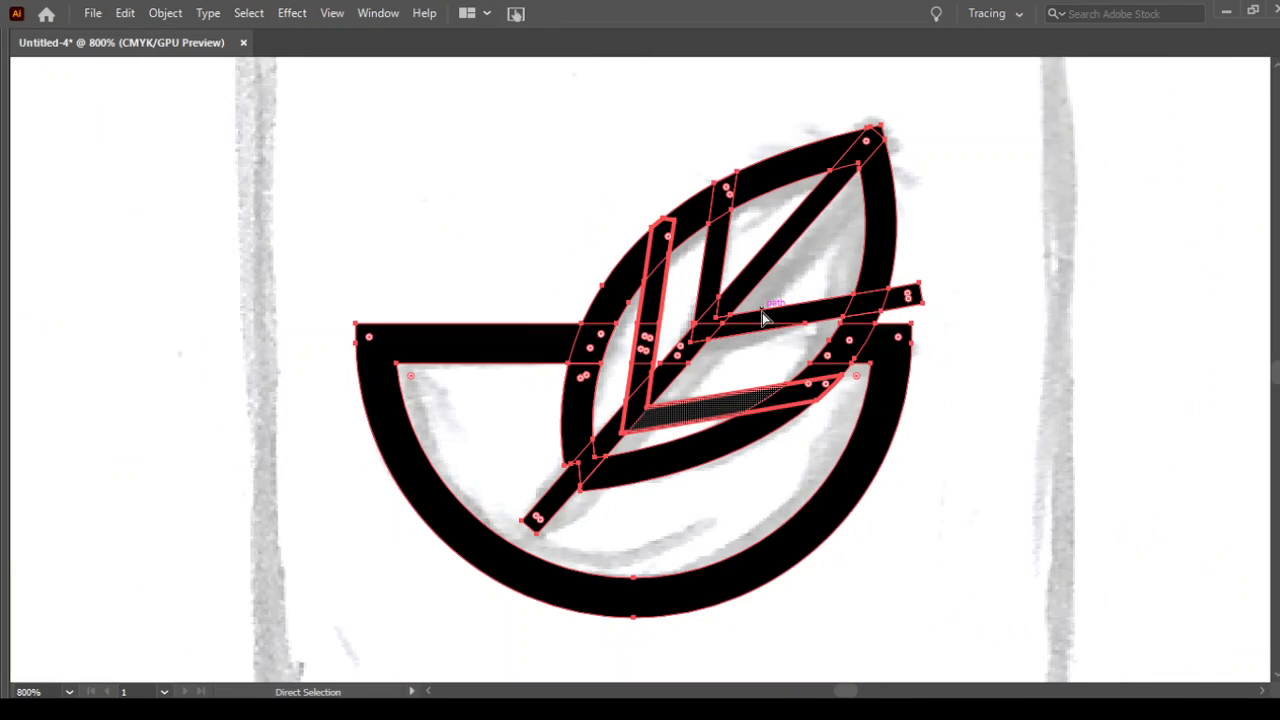
{"action": "left_click", "coordinate": [901, 304], "text": "alt"}
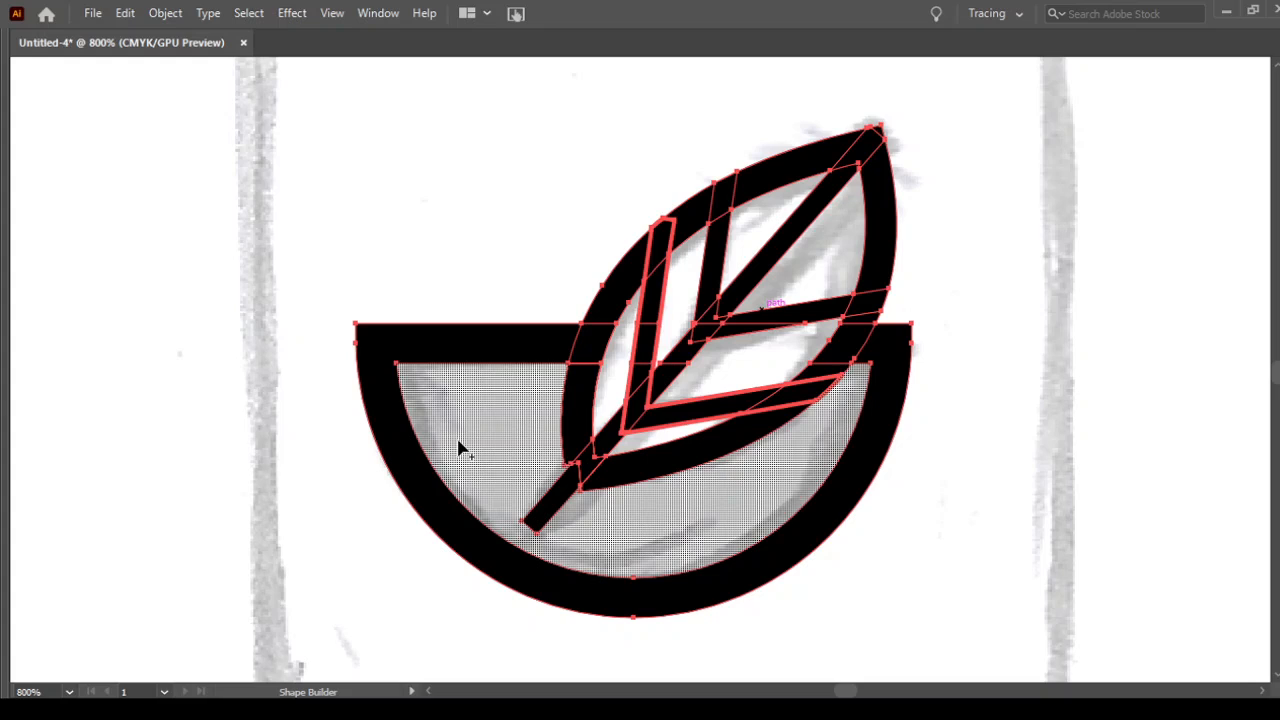
Move the two outer corner anchors at the leaf outline's base onto the stem's edges so the outline meets the stem cleanly.
{"action": "key", "text": "Tab"}
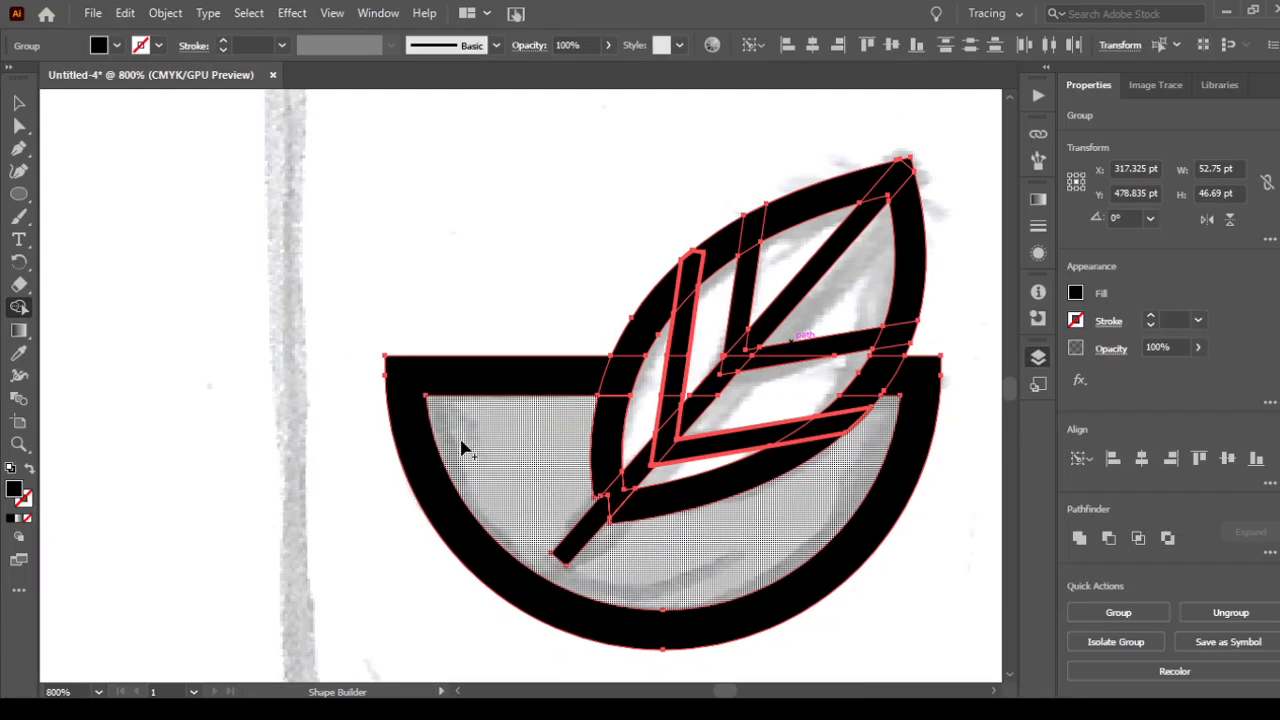
{"action": "key", "text": "z"}
{"action": "left_click", "coordinate": [609, 494]}
{"action": "key", "text": "space"}
{"action": "left_click_drag", "start_coordinate": [293, 217], "coordinate": [553, 590]}
{"action": "left_click", "coordinate": [487, 386]}
{"action": "key", "text": "v"}
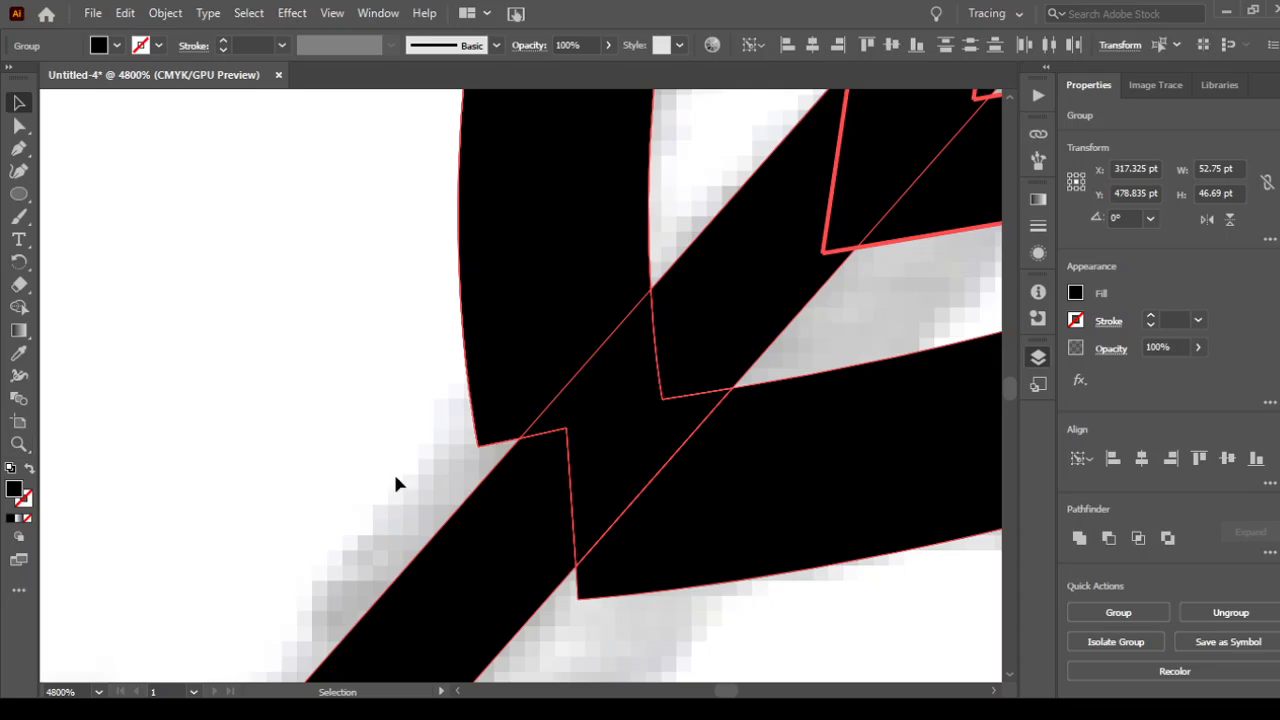
{"action": "left_click", "coordinate": [402, 442]}
{"action": "key", "text": "a"}
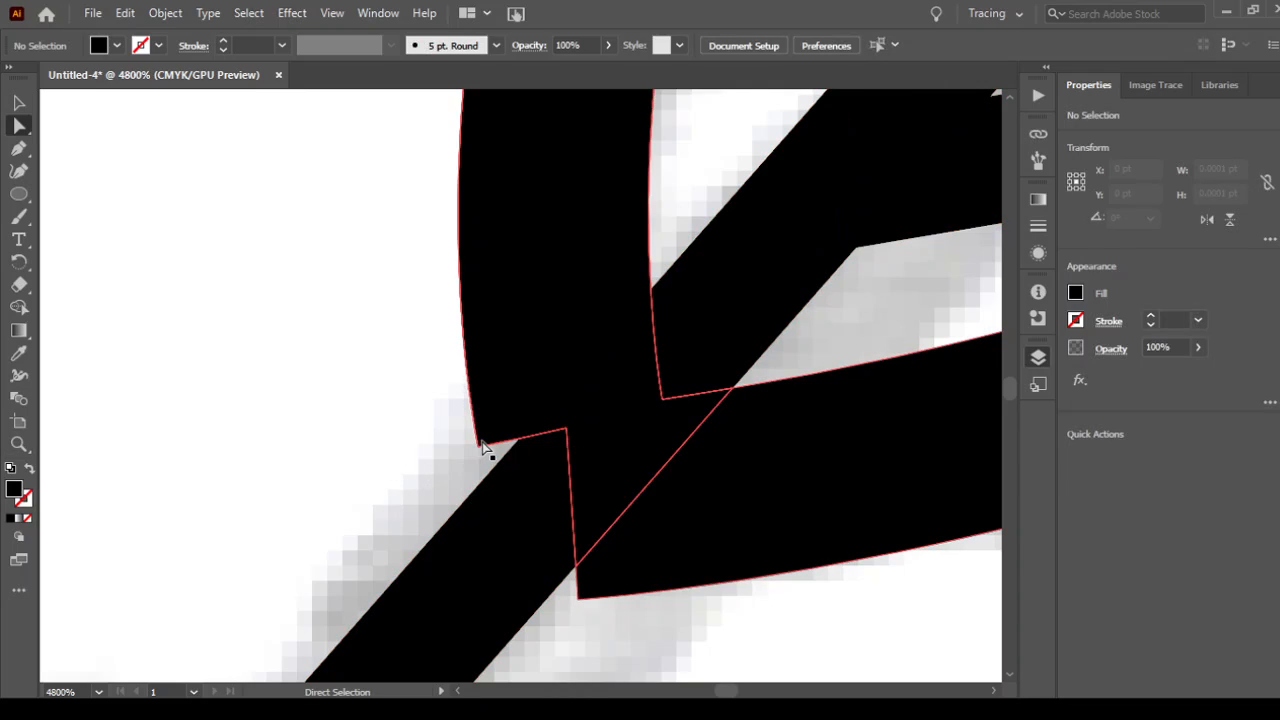
{"action": "left_click", "coordinate": [479, 447]}
{"action": "left_click_drag", "start_coordinate": [478, 447], "coordinate": [487, 492]}
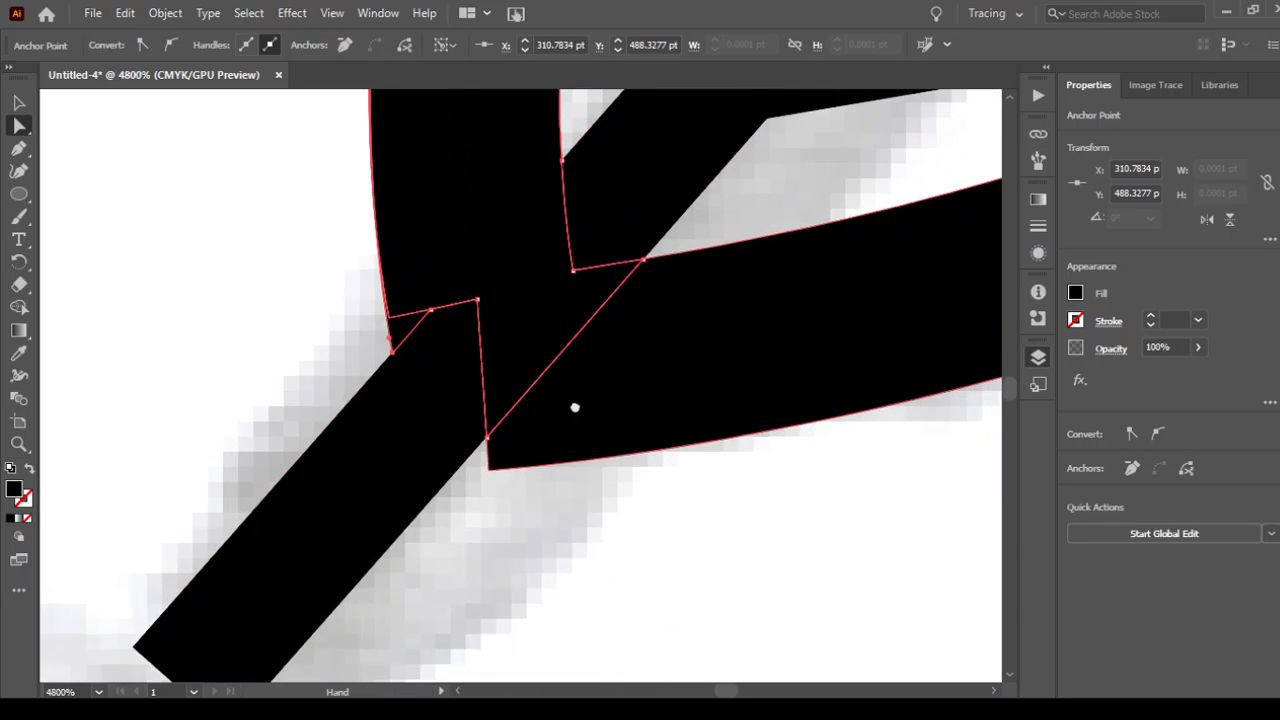
{"action": "left_click_drag", "start_coordinate": [658, 531], "coordinate": [574, 409]}
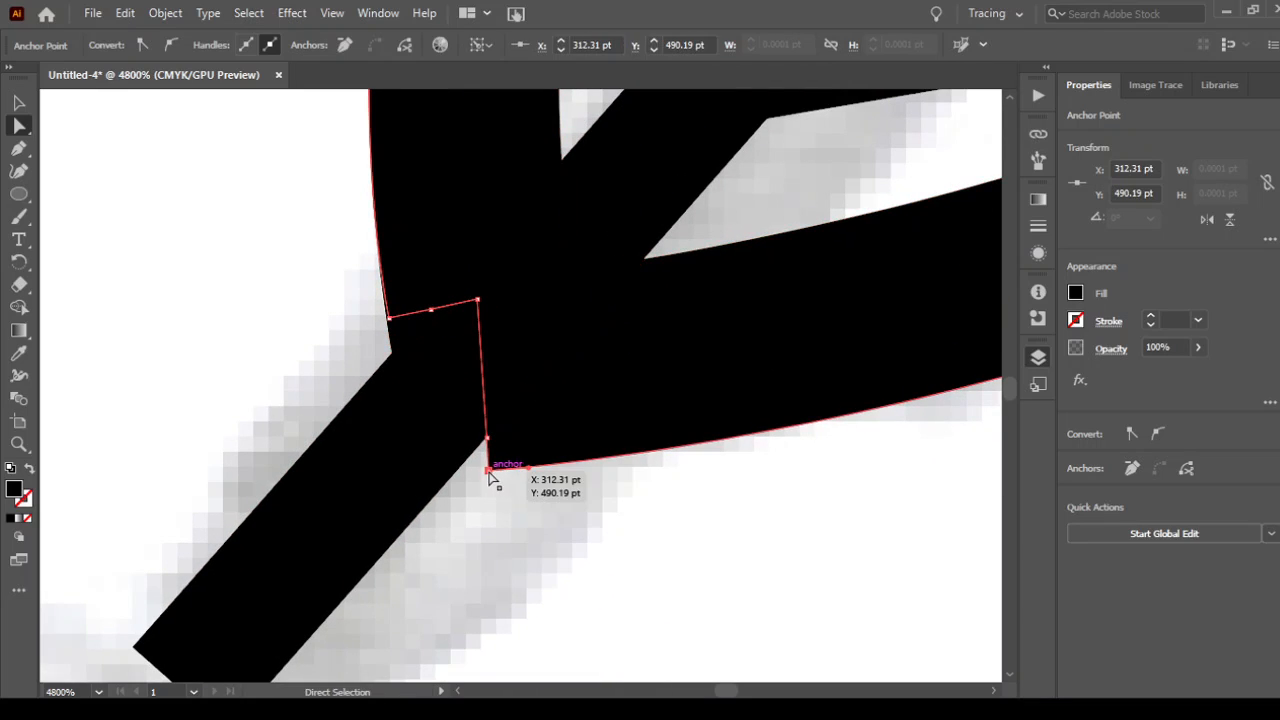
{"action": "left_click_drag", "start_coordinate": [489, 474], "coordinate": [450, 482]}
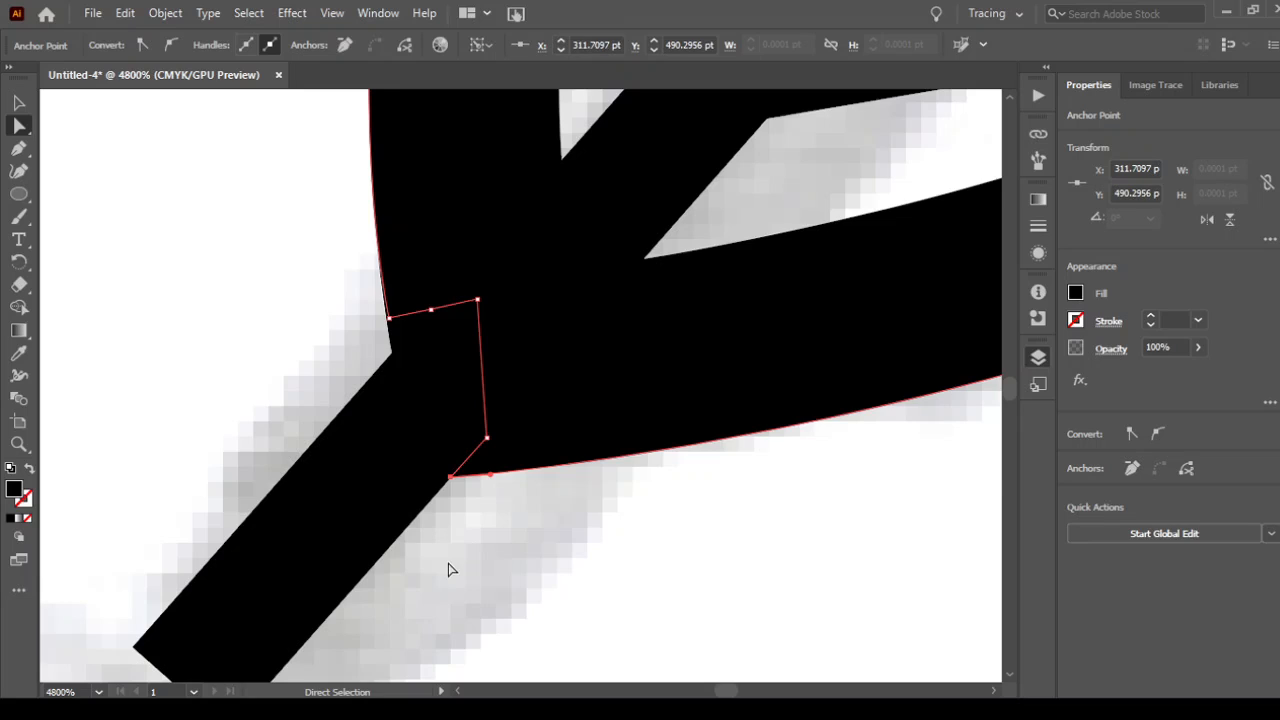
Select all the bowl, leaf and vein shapes and unite them into one shape with Pathfinder.
{"action": "key", "text": "ctrl+minus"}
{"action": "key", "text": "ctrl+minus"}
{"action": "key", "text": "ctrl+minus"}
{"action": "key", "text": "ctrl+minus"}
{"action": "key", "text": "ctrl+minus"}
{"action": "key", "text": "ctrl+minus"}
{"action": "key", "text": "ctrl+minus"}
{"action": "key", "text": "ctrl+minus"}
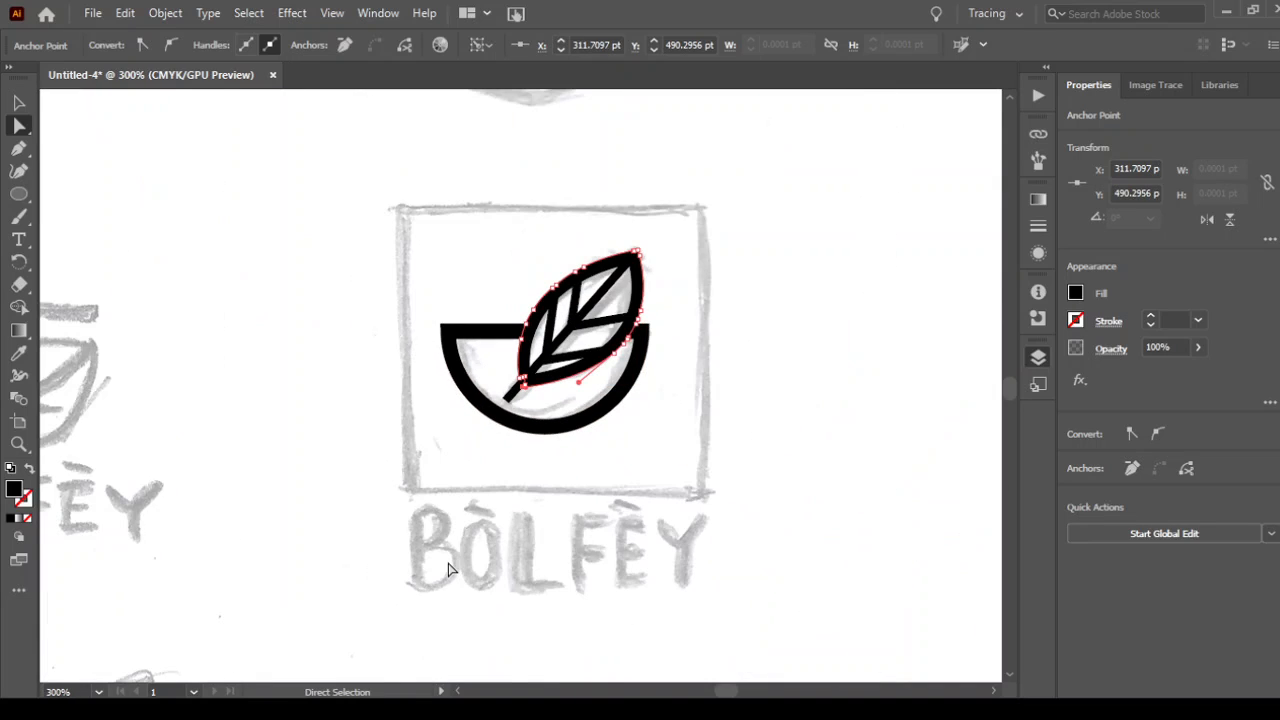
{"action": "key", "text": "v"}
{"action": "left_click_drag", "start_coordinate": [377, 189], "coordinate": [726, 494]}
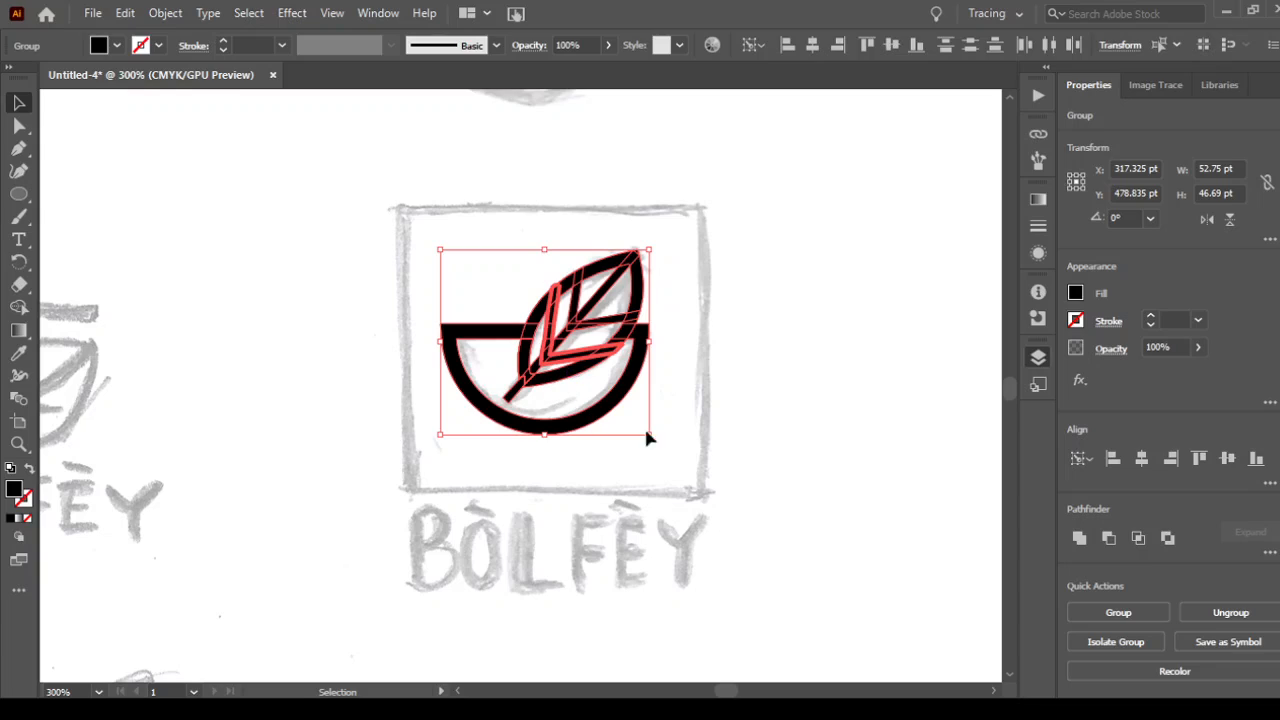
{"action": "left_click", "coordinate": [1080, 540]}
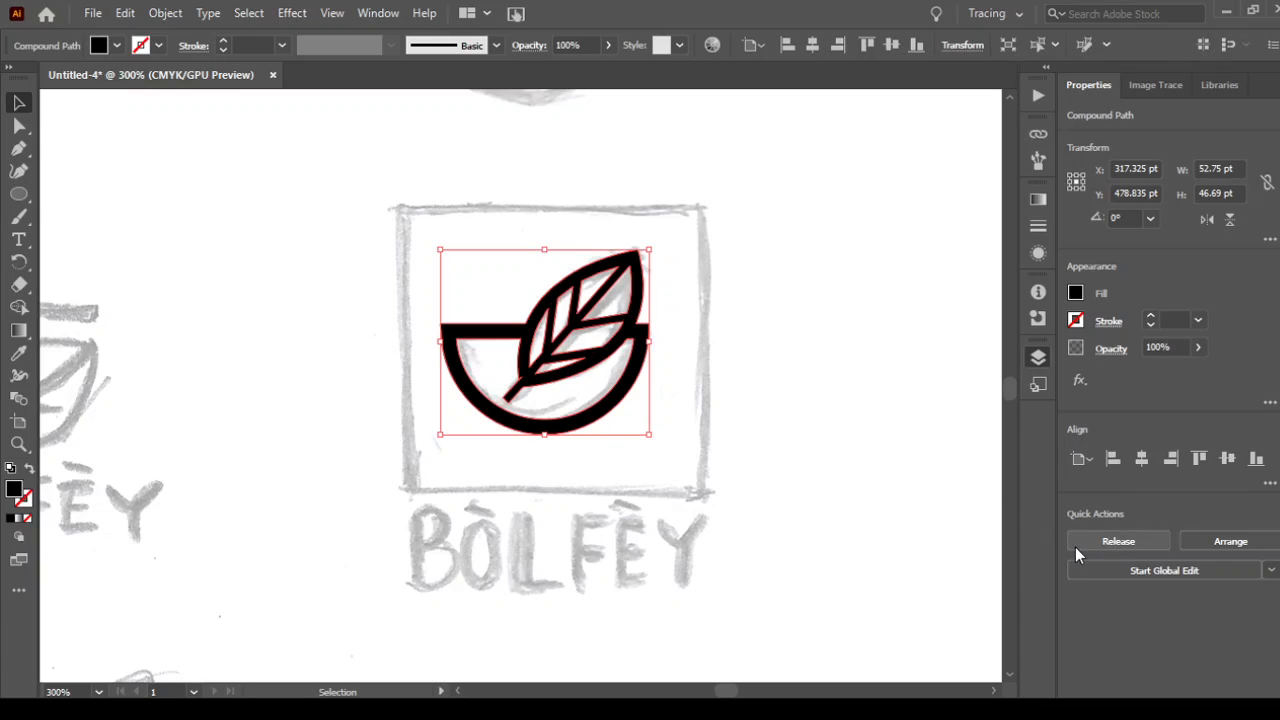
{"action": "left_click", "coordinate": [608, 565]}
{"action": "left_click_drag", "start_coordinate": [430, 297], "coordinate": [702, 516]}
{"action": "key", "text": "ctrl+g"}
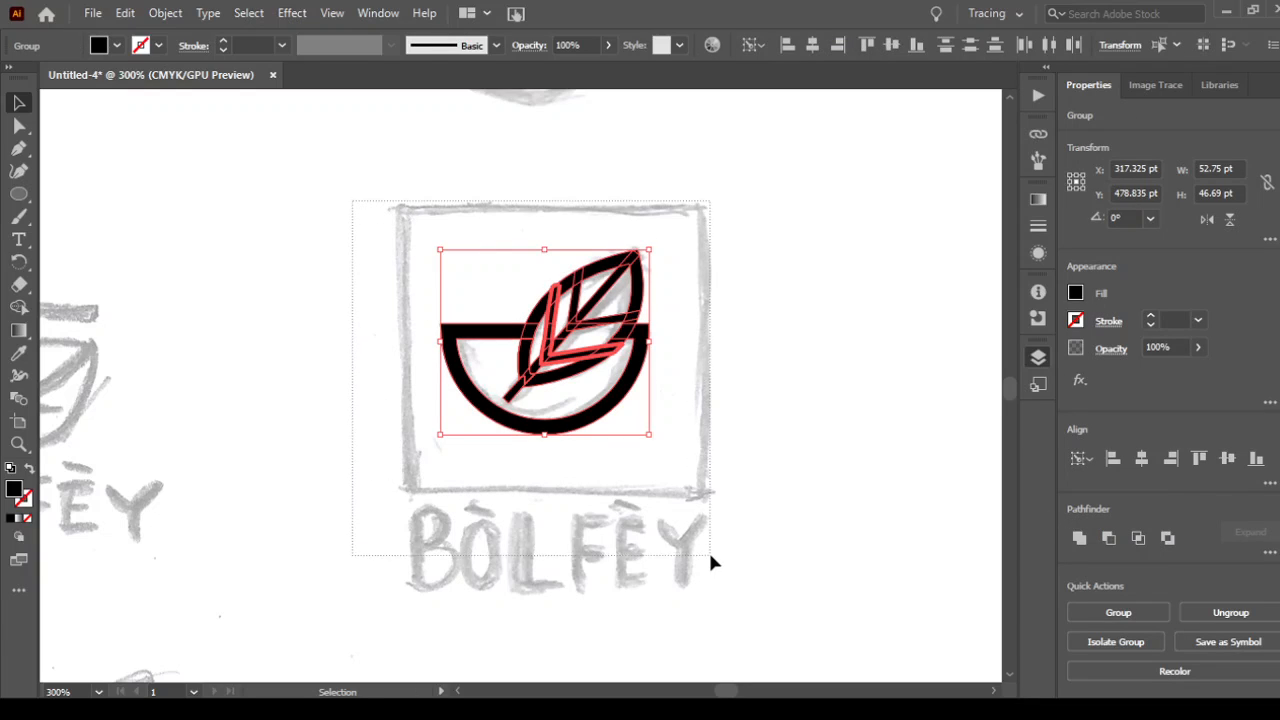
{"action": "left_click", "coordinate": [1079, 539]}
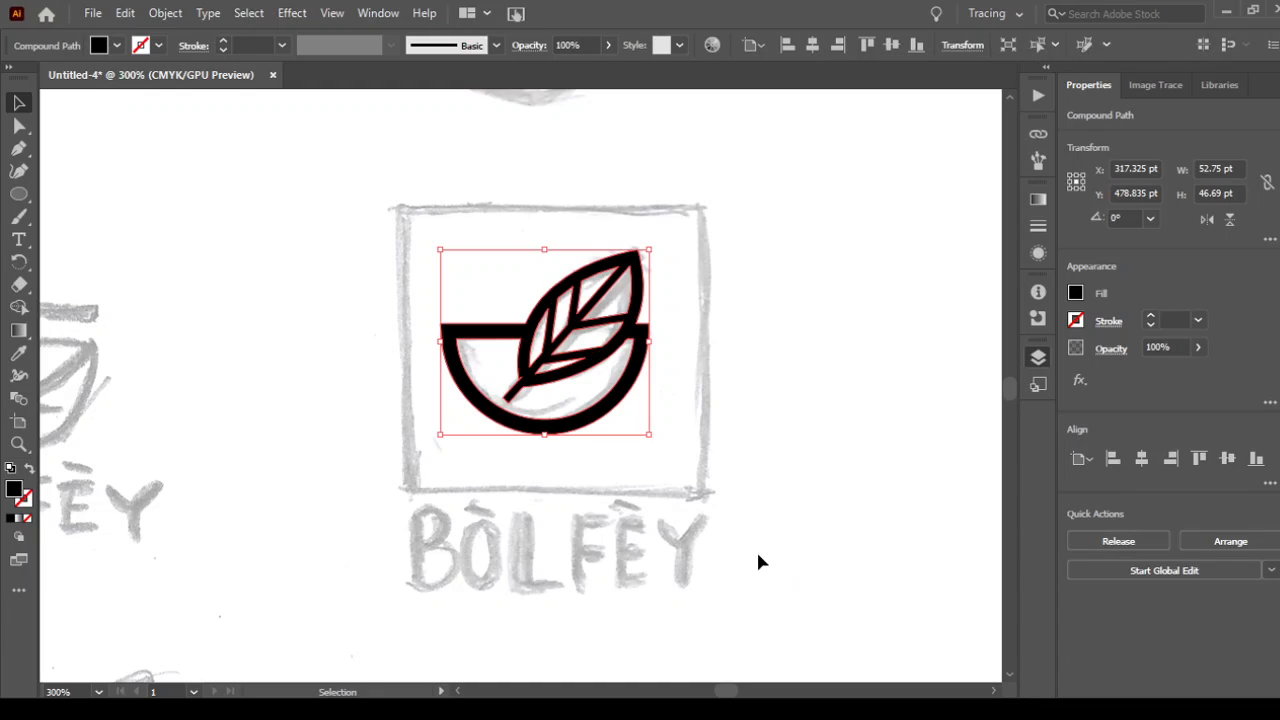
Remove the stray anchor point inside the black shape where the stem's left edge meets the leaf outline.
{"action": "key", "text": "z"}
{"action": "left_click", "coordinate": [519, 378]}
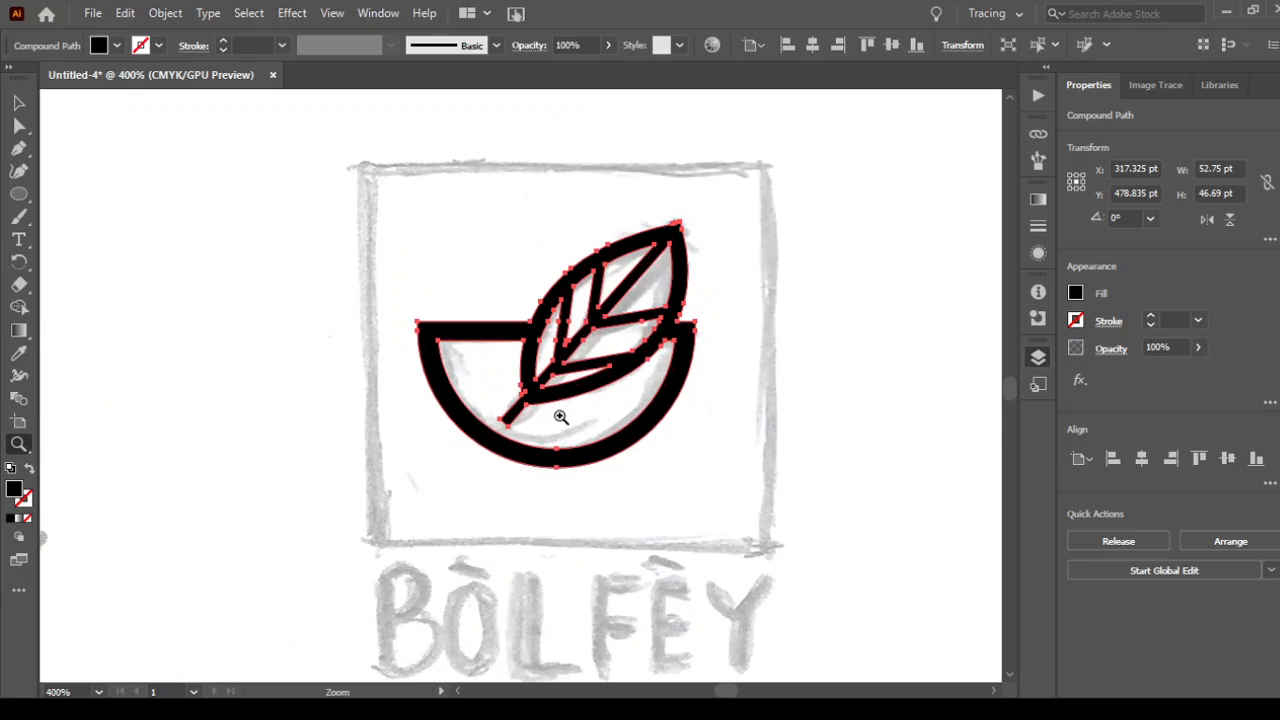
{"action": "left_click", "coordinate": [524, 414]}
{"action": "left_click", "coordinate": [521, 405]}
{"action": "left_click", "coordinate": [509, 294]}
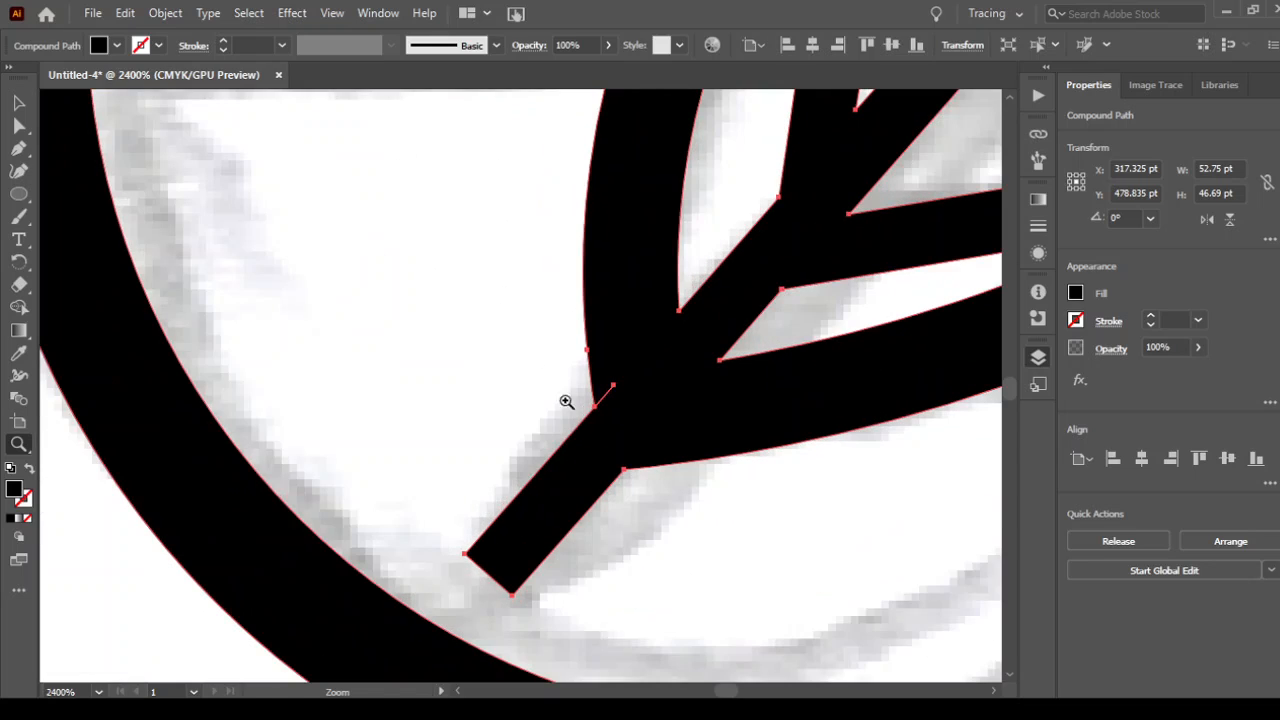
{"action": "key", "text": "space"}
{"action": "left_click_drag", "start_coordinate": [595, 476], "coordinate": [410, 434]}
{"action": "left_click", "coordinate": [18, 126]}
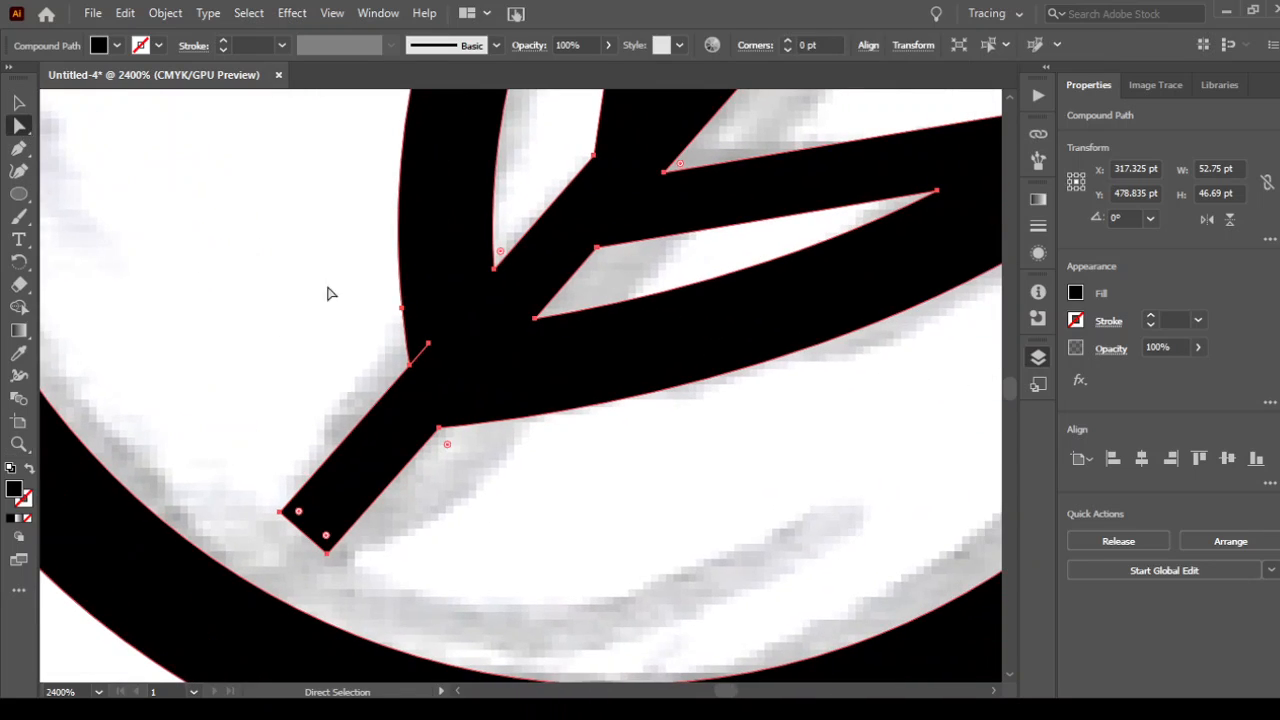
{"action": "key", "text": "z"}
{"action": "left_click_drag", "start_coordinate": [388, 317], "coordinate": [691, 589]}
{"action": "left_click", "coordinate": [18, 126]}
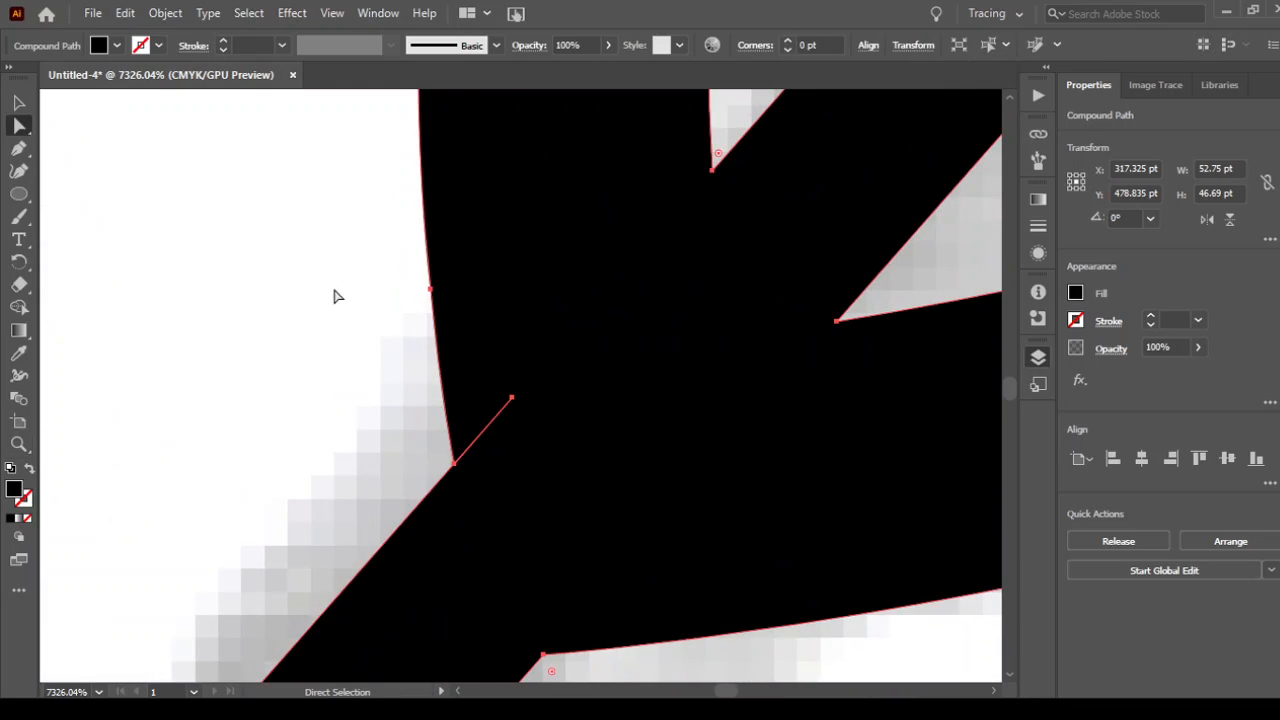
{"action": "left_click", "coordinate": [512, 399]}
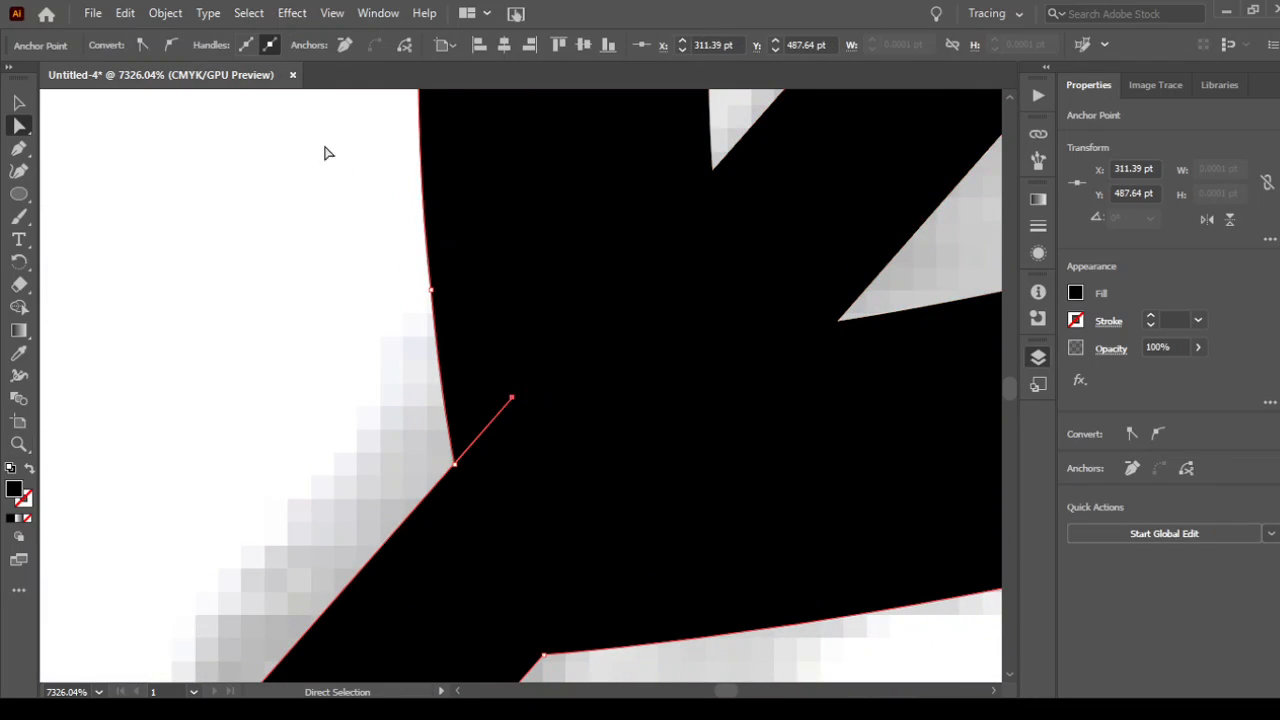
{"action": "left_click", "coordinate": [344, 47]}
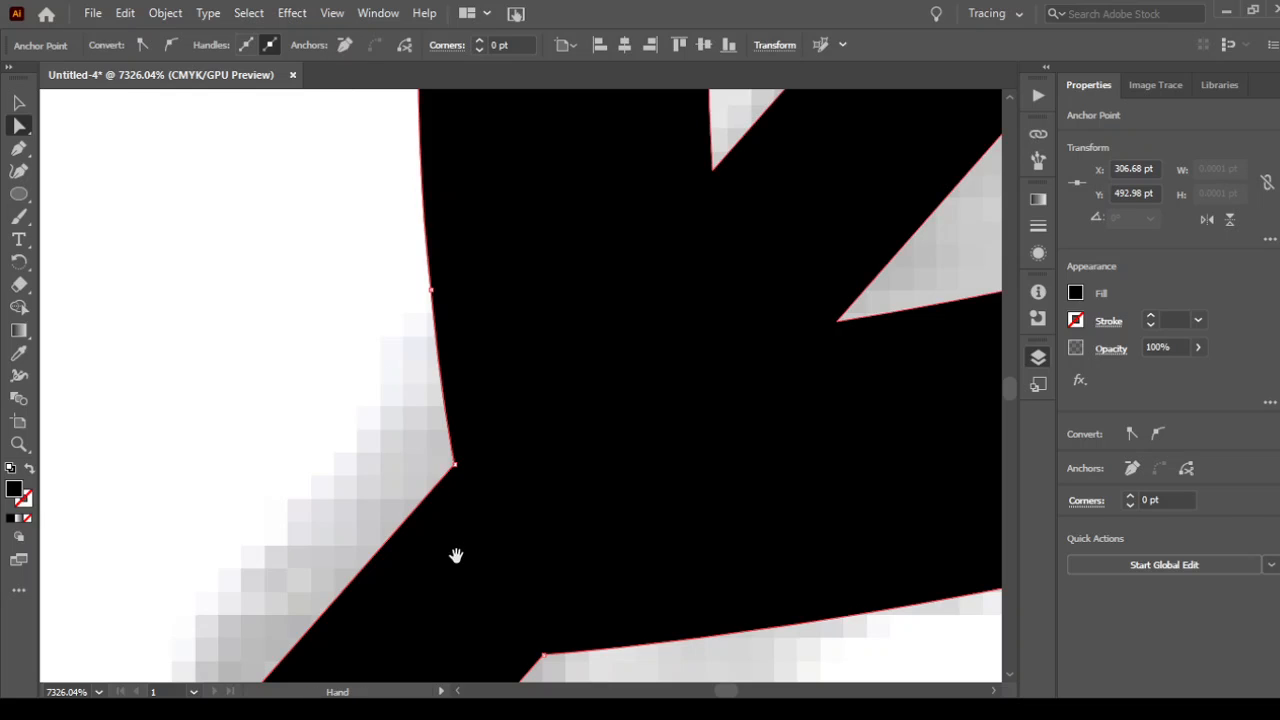
Narrow the stem's end by moving its lower corner to about X 307, Y 495.3 pt and its upper corner to about X 307.8, Y 493.8 pt.
{"action": "scroll", "coordinate": [457, 551], "scroll_direction": "down", "scroll_amount": 5}
{"action": "left_click_drag", "start_coordinate": [434, 389], "coordinate": [586, 418]}
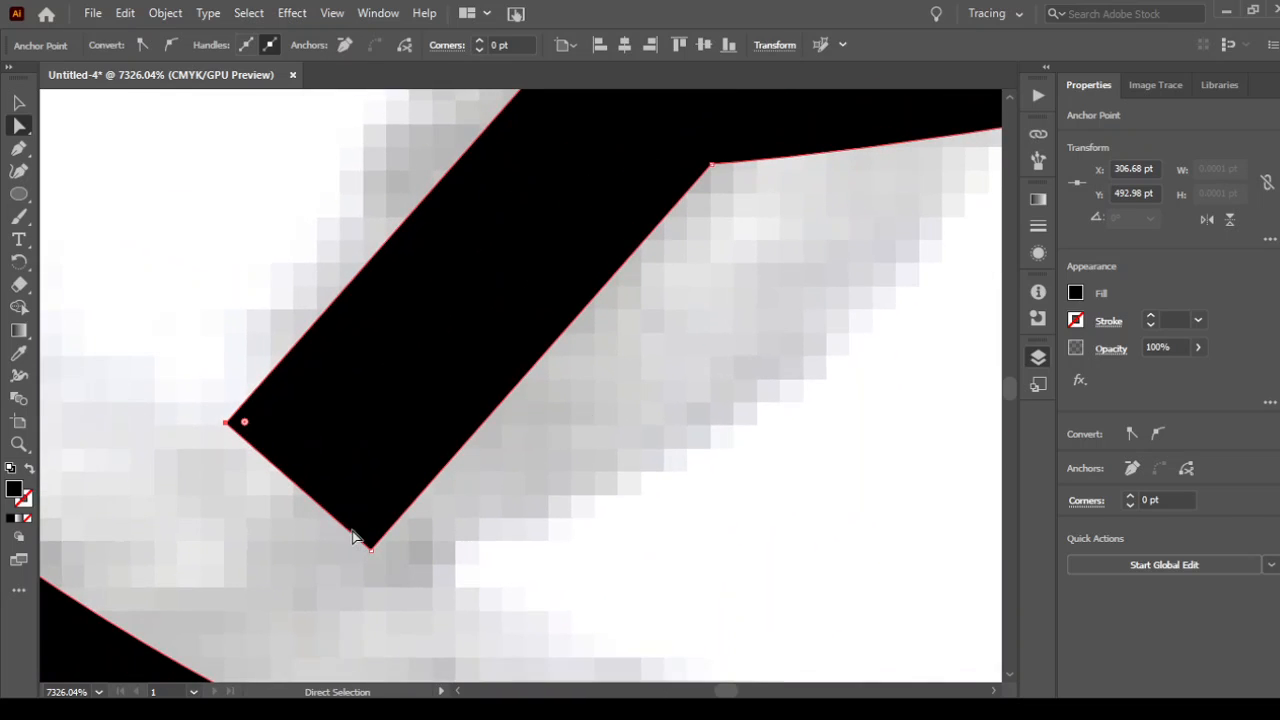
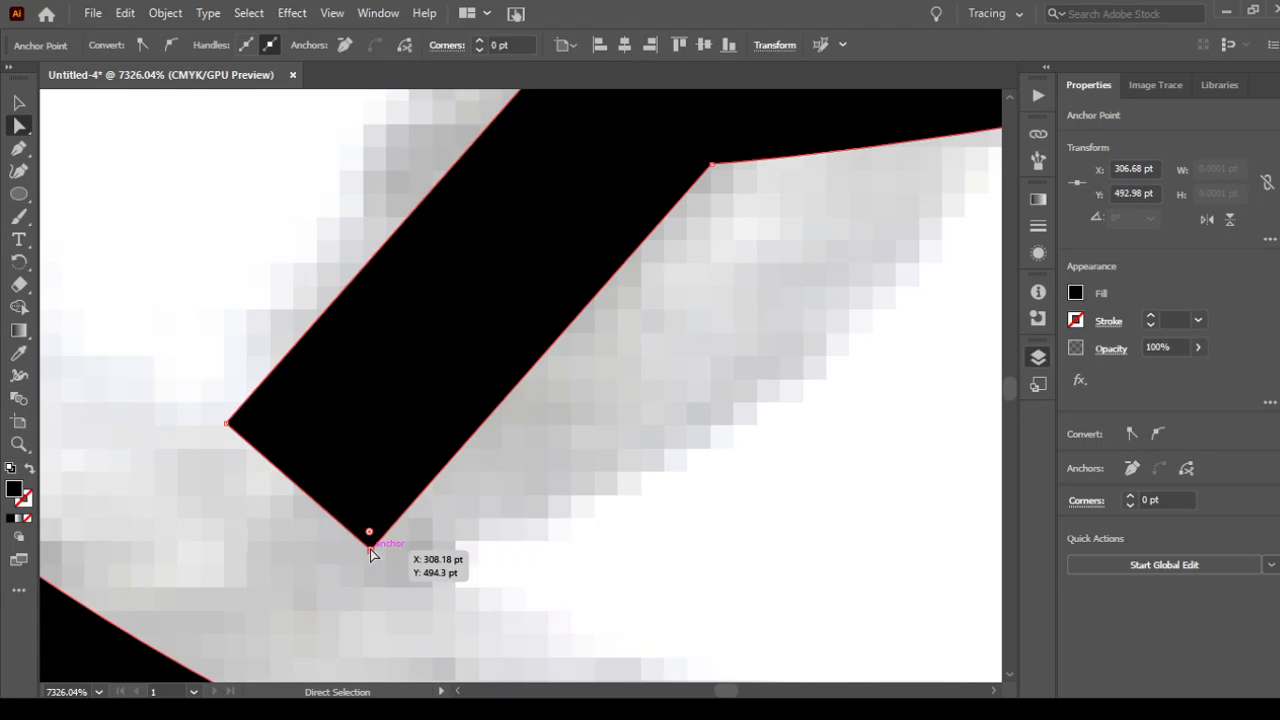
{"action": "left_click_drag", "start_coordinate": [371, 550], "coordinate": [255, 649]}
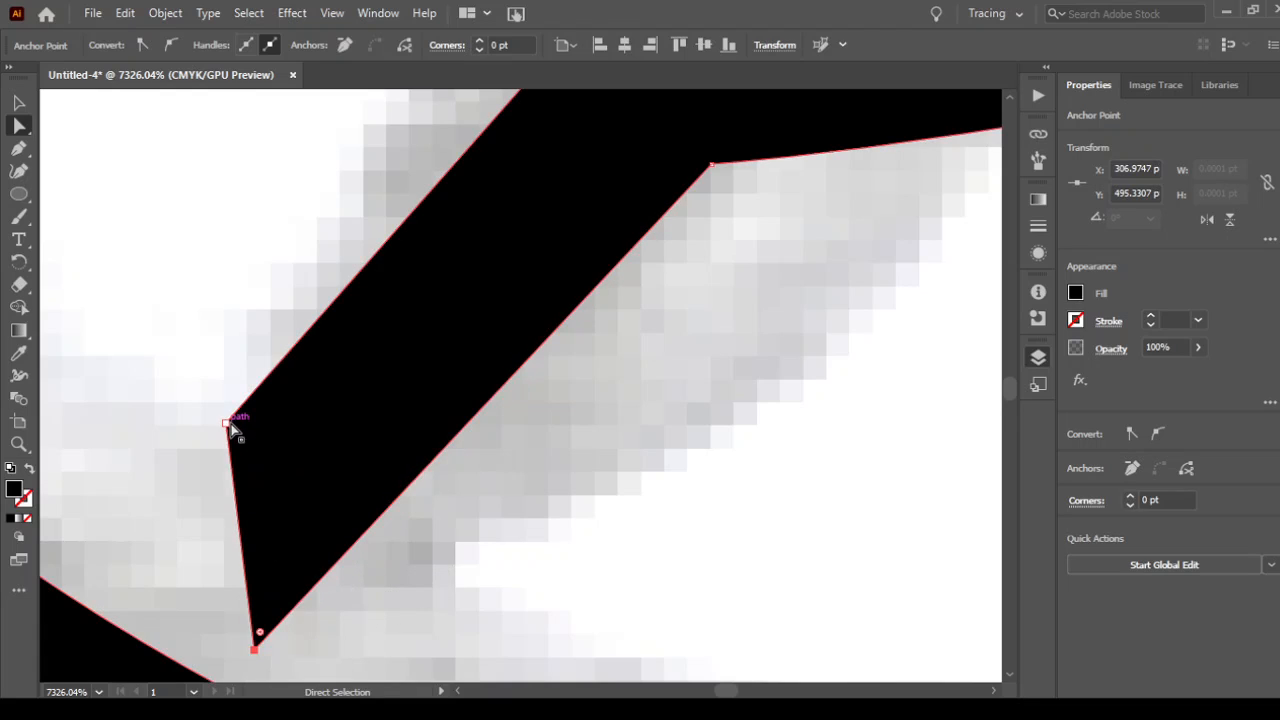
{"action": "left_click_drag", "start_coordinate": [228, 428], "coordinate": [330, 505]}
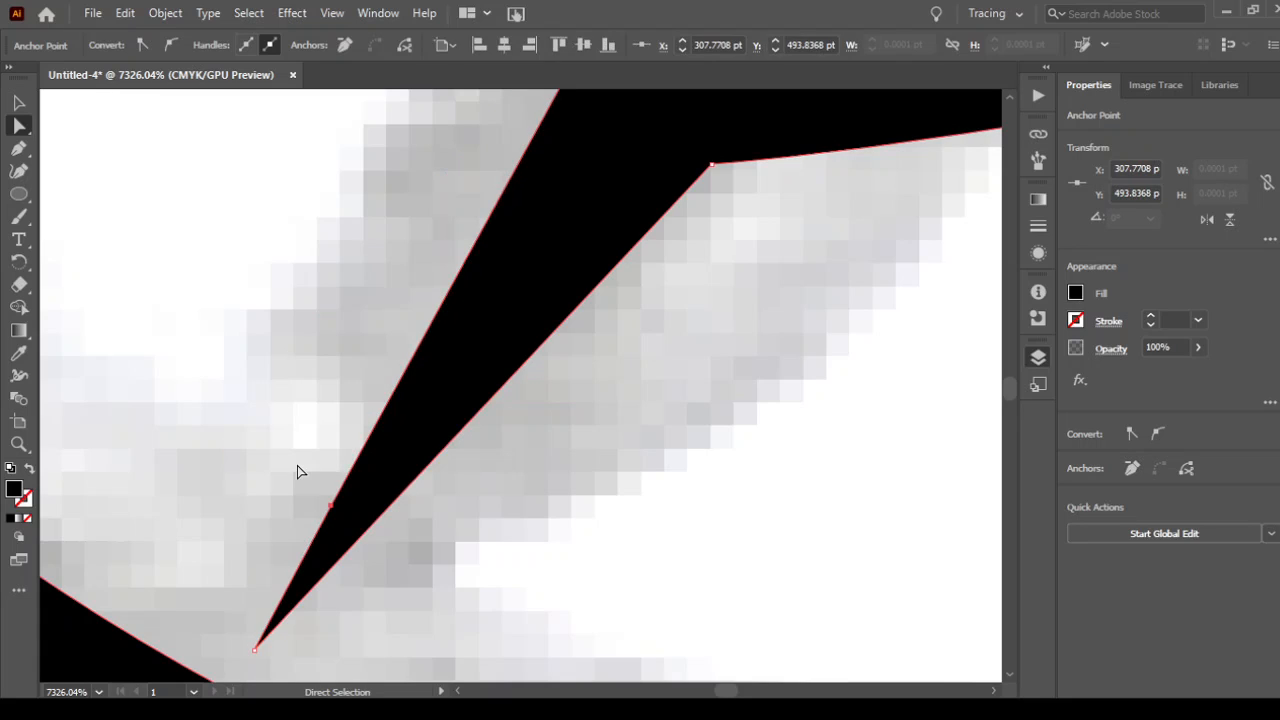
Remove the extra anchor beside the stem's tip and move the tip anchor to about X 306.6 pt, Y 495 pt.
{"action": "key", "text": "ctrl+minus"}
{"action": "key", "text": "ctrl+minus"}
{"action": "key", "text": "ctrl+minus"}
{"action": "key", "text": "ctrl+minus"}
{"action": "key", "text": "ctrl+minus"}
{"action": "key", "text": "ctrl+minus"}
{"action": "key", "text": "ctrl+minus"}
{"action": "key", "text": "ctrl+minus"}
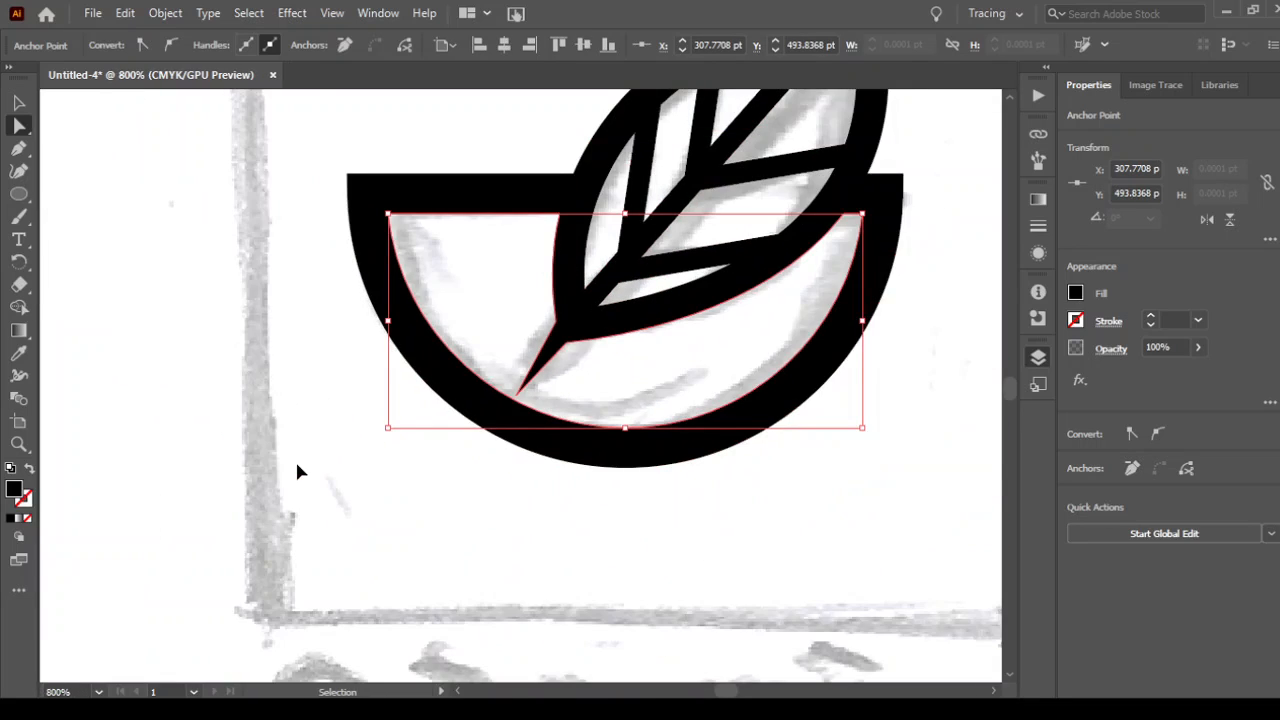
{"action": "key", "text": "z"}
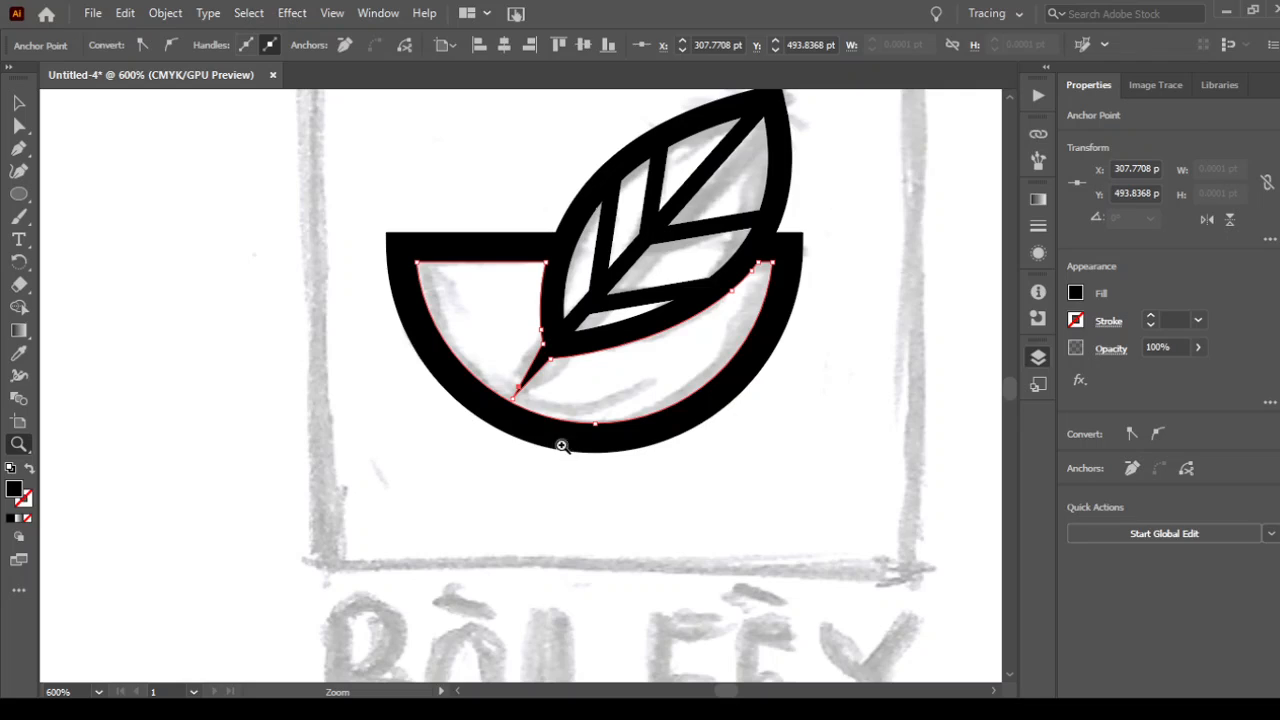
{"action": "left_click", "coordinate": [531, 388]}
{"action": "left_click", "coordinate": [508, 357]}
{"action": "left_click", "coordinate": [514, 371]}
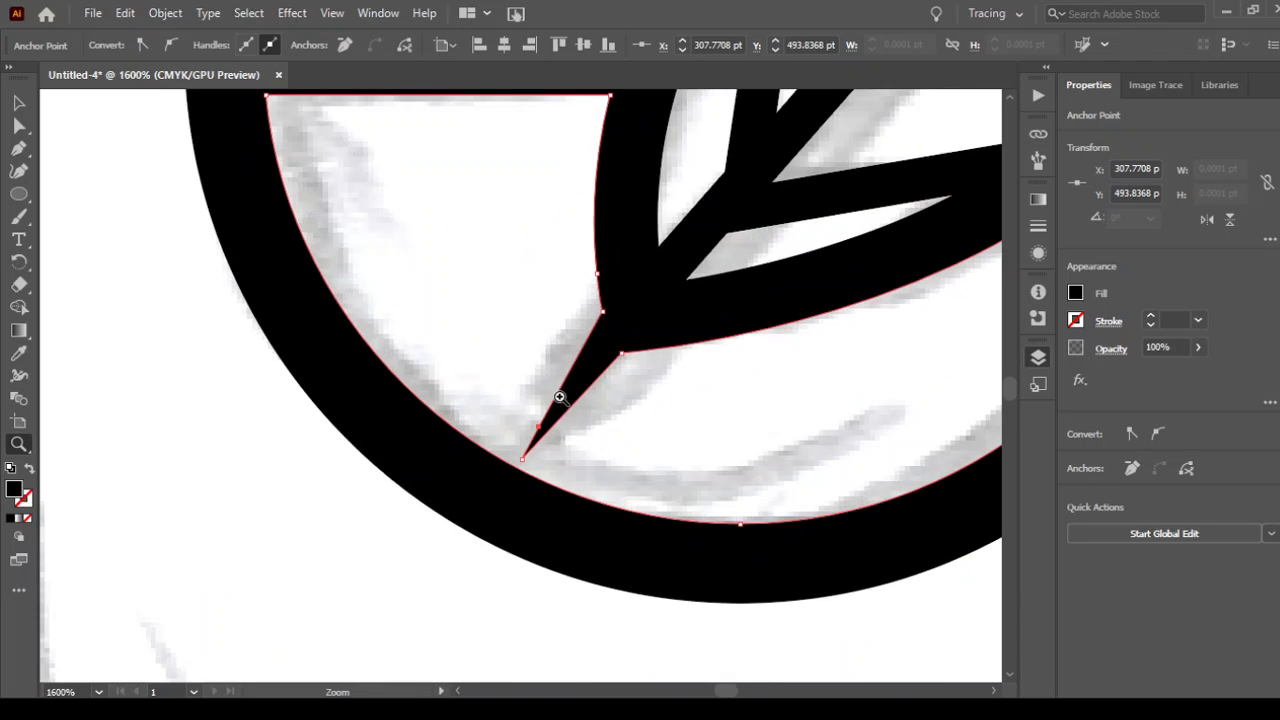
{"action": "left_click", "coordinate": [19, 126]}
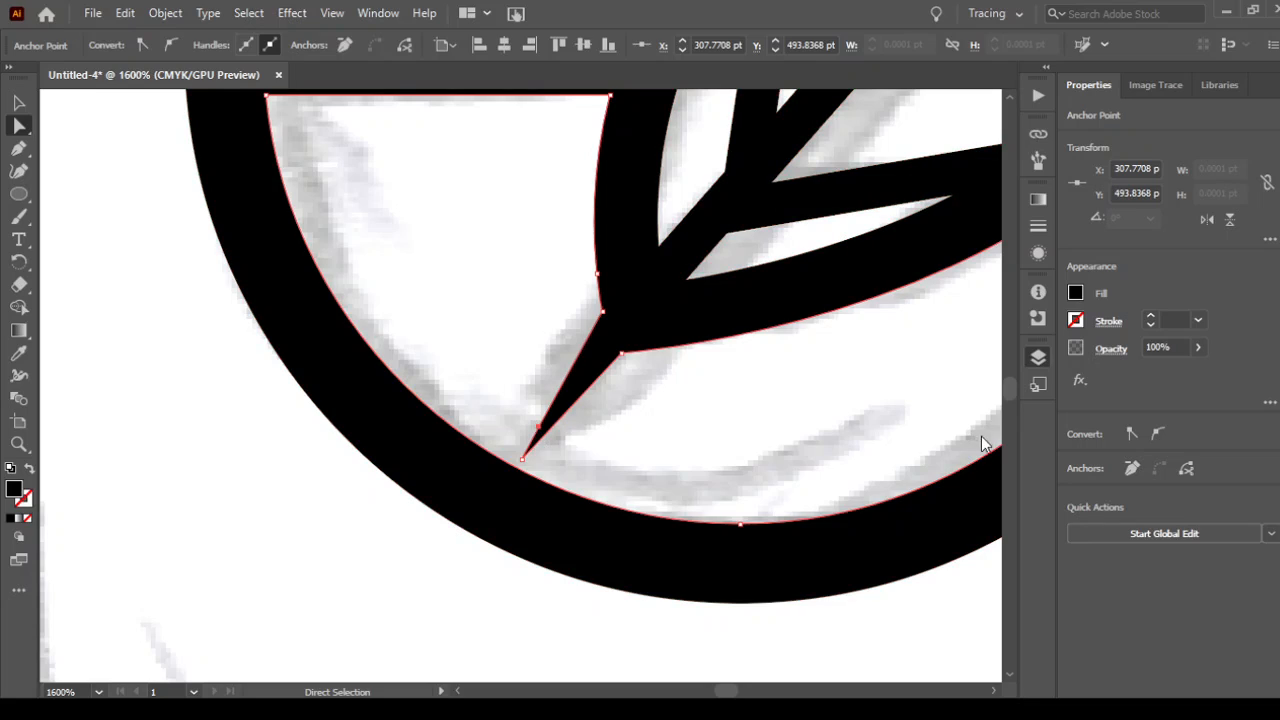
{"action": "left_click", "coordinate": [1133, 469]}
{"action": "left_click_drag", "start_coordinate": [518, 465], "coordinate": [514, 458]}
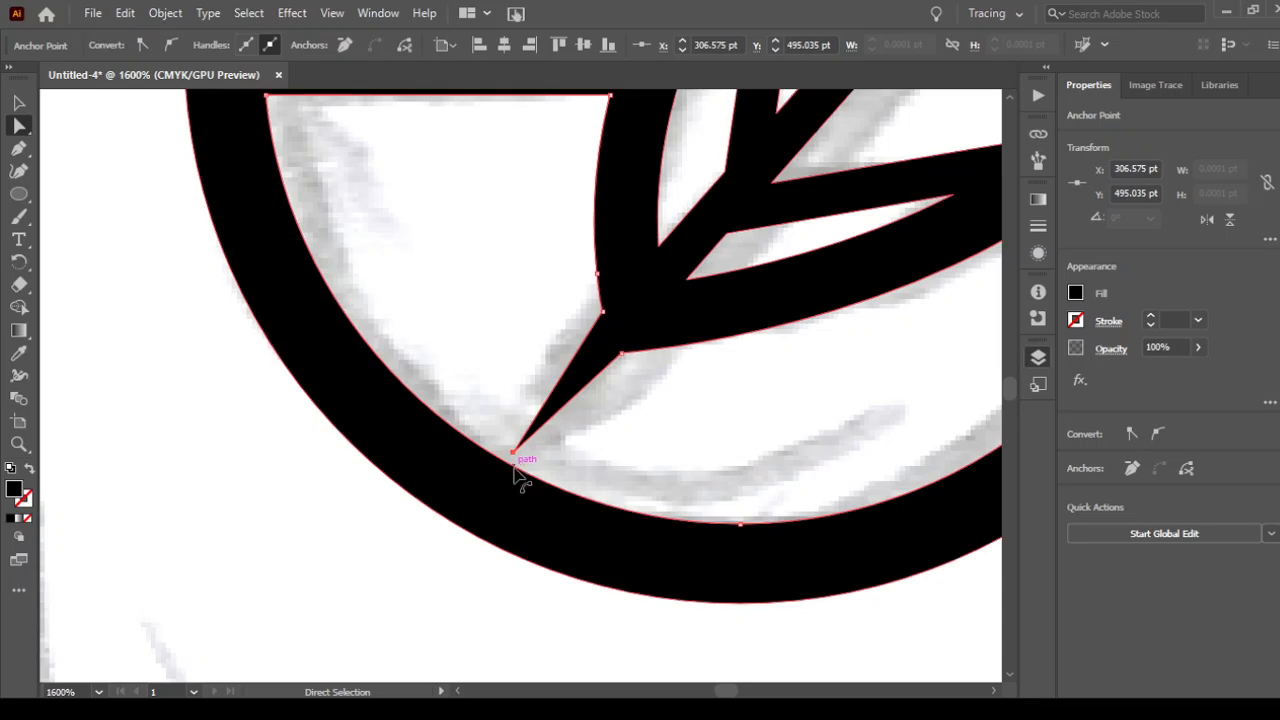
Deselect the logo and check its overall shape against the sketch from a distance and close up.
{"action": "key", "text": "v"}
{"action": "left_click", "coordinate": [130, 252]}
{"action": "key", "text": "ctrl+minus"}
{"action": "key", "text": "ctrl+minus"}
{"action": "key", "text": "ctrl+minus"}
{"action": "key", "text": "ctrl+minus"}
{"action": "key", "text": "ctrl+minus"}
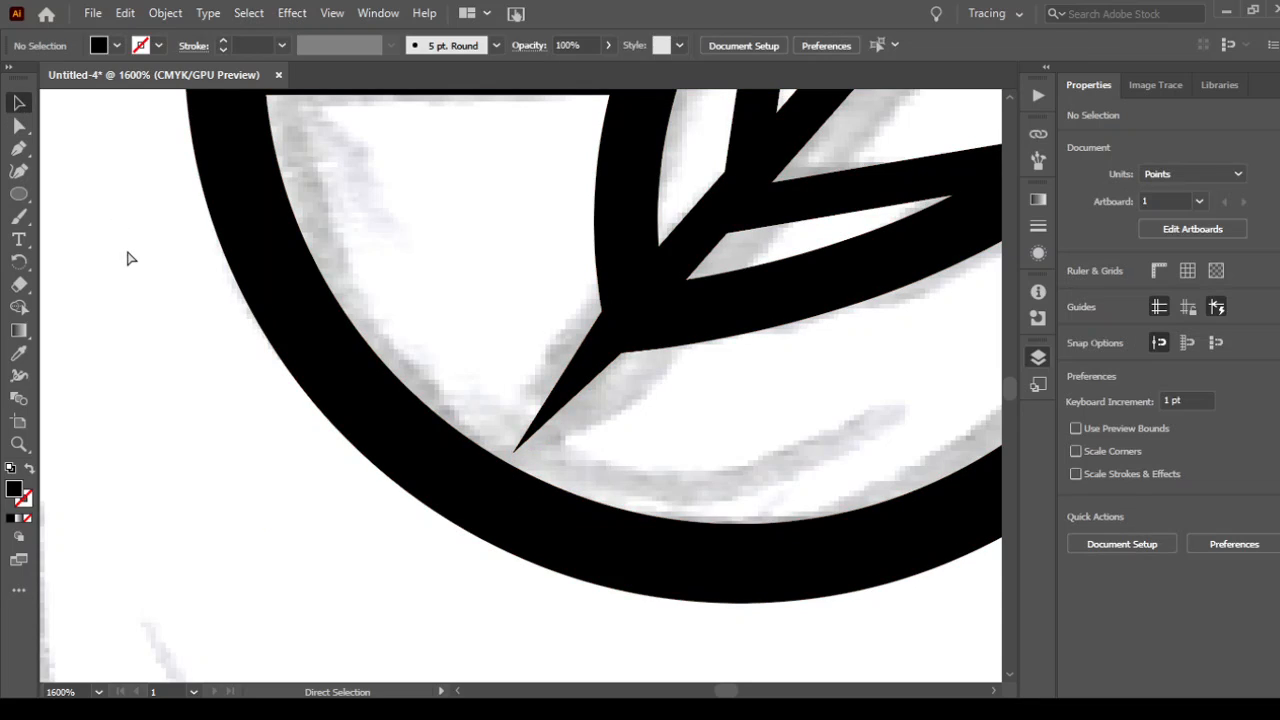
{"action": "key", "text": "v"}
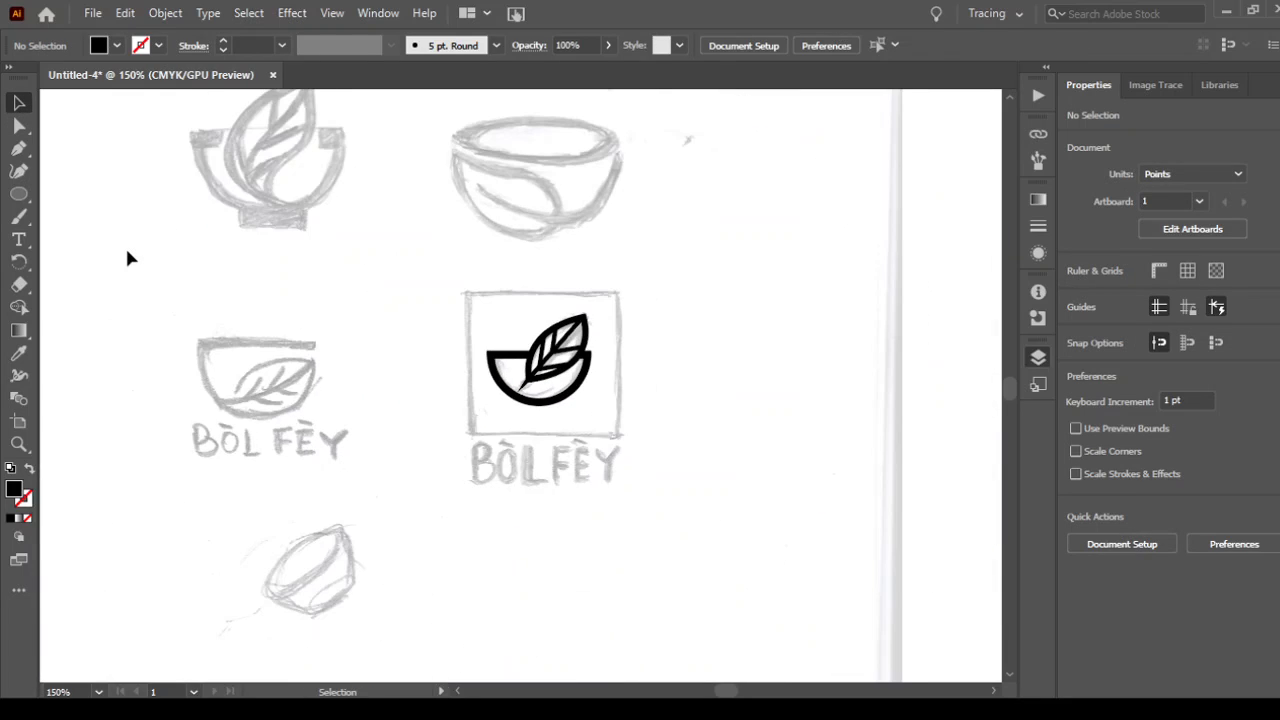
{"action": "key", "text": "z"}
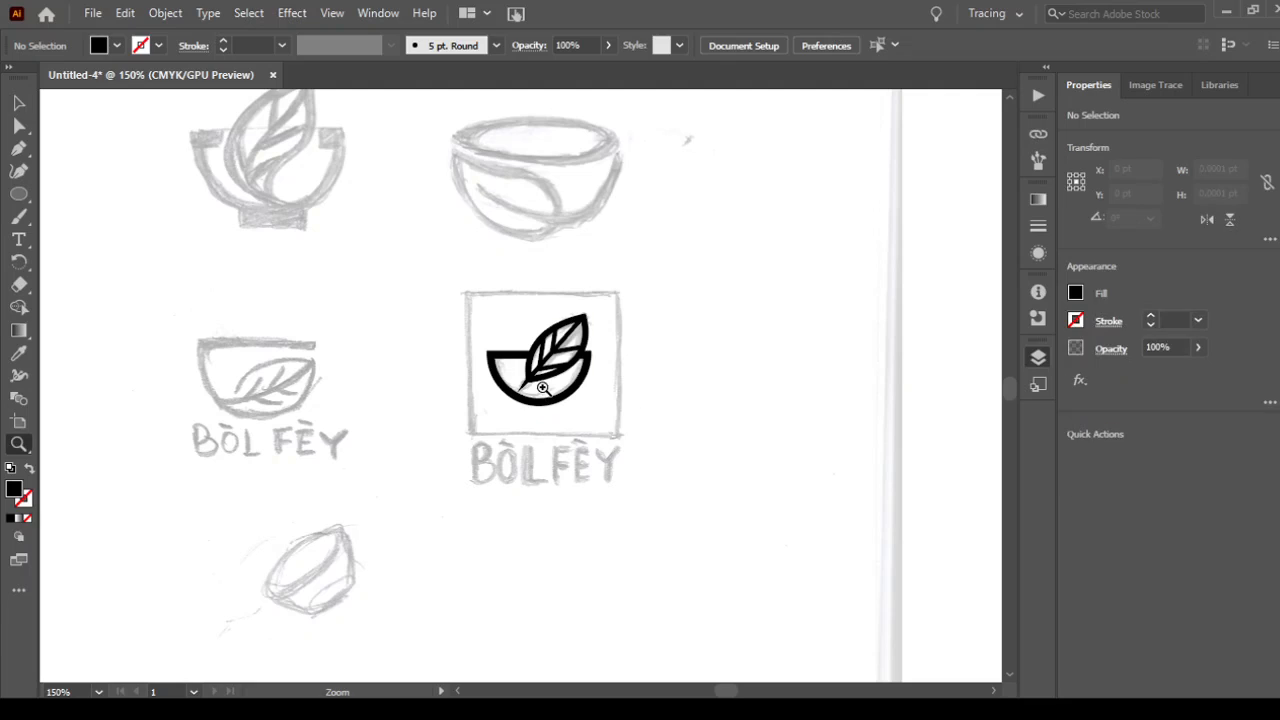
{"action": "left_click", "coordinate": [543, 401]}
{"action": "left_click", "coordinate": [538, 395]}
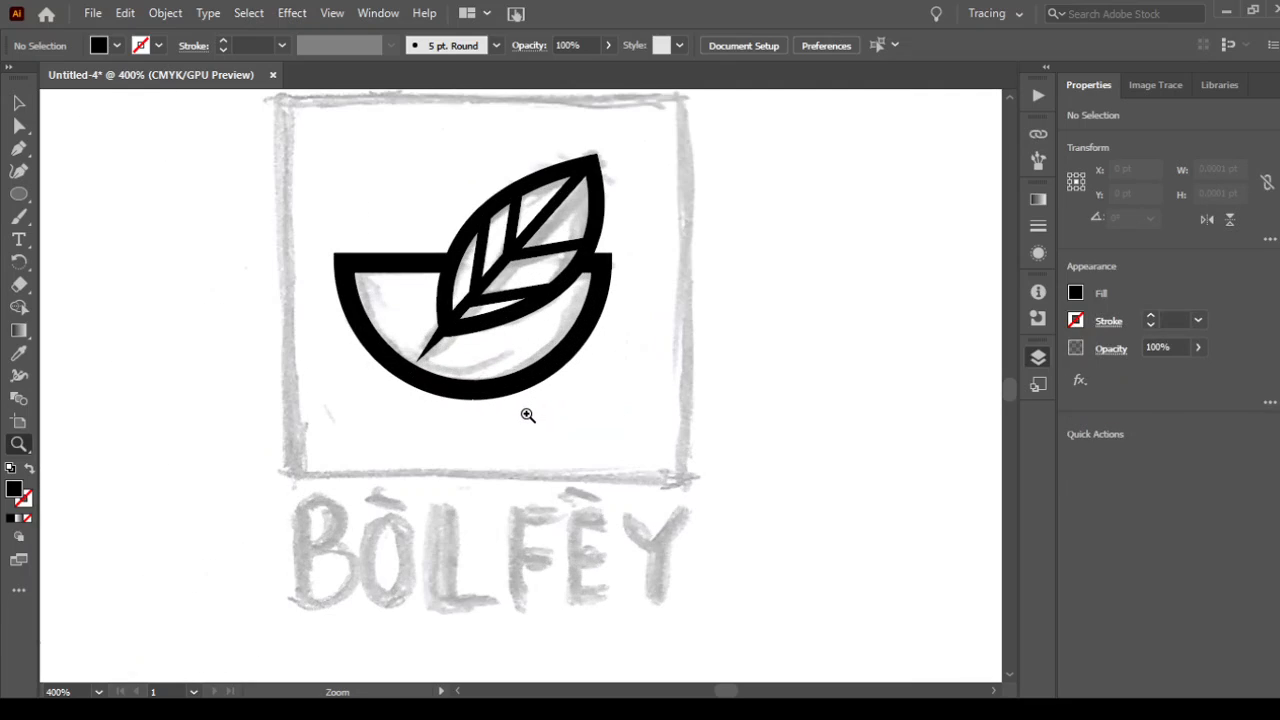
Select the whole bowl-and-leaf logo and hide the scanned sketch template.
{"action": "key", "text": "v"}
{"action": "left_click_drag", "start_coordinate": [318, 173], "coordinate": [691, 478]}
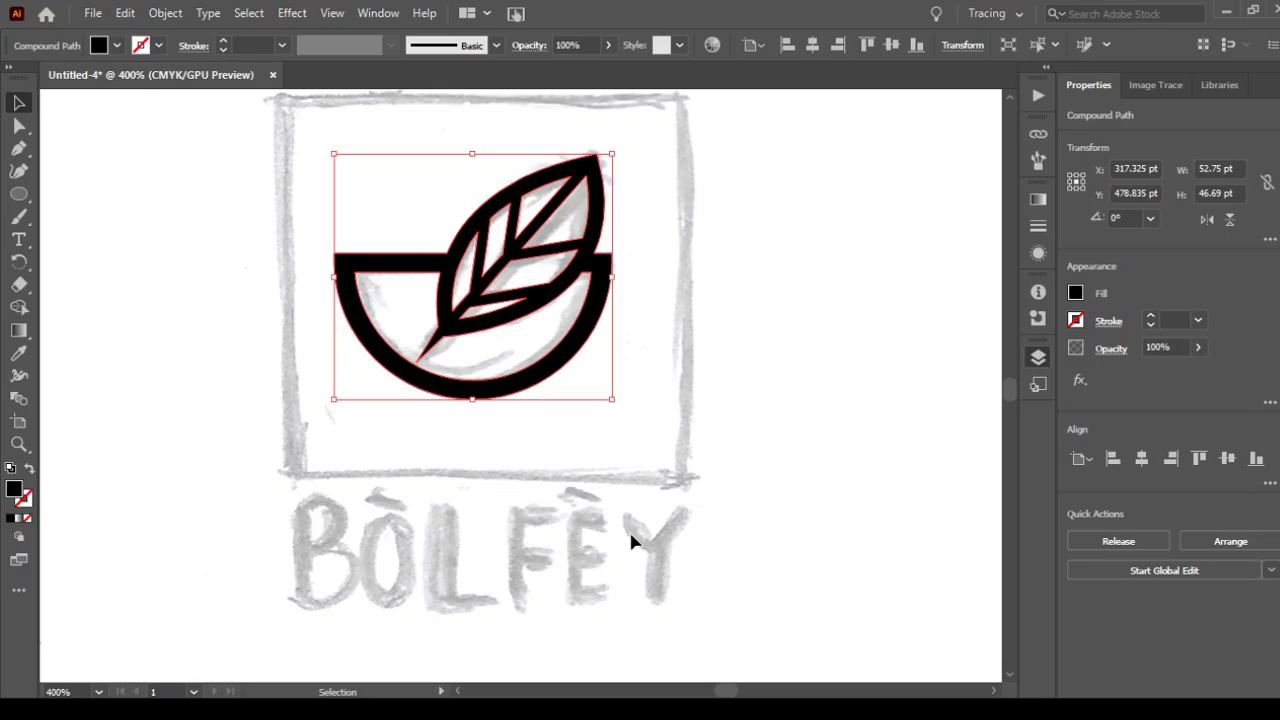
{"action": "key", "text": "a"}
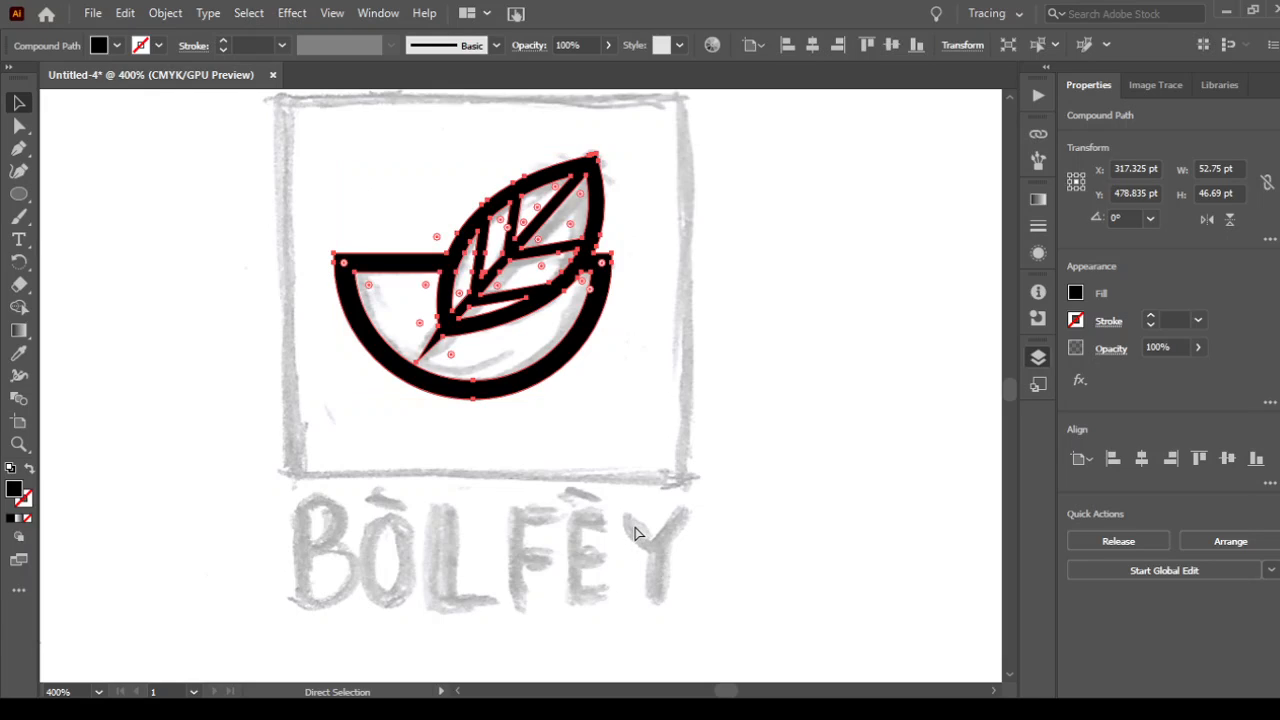
{"action": "key", "text": "v"}
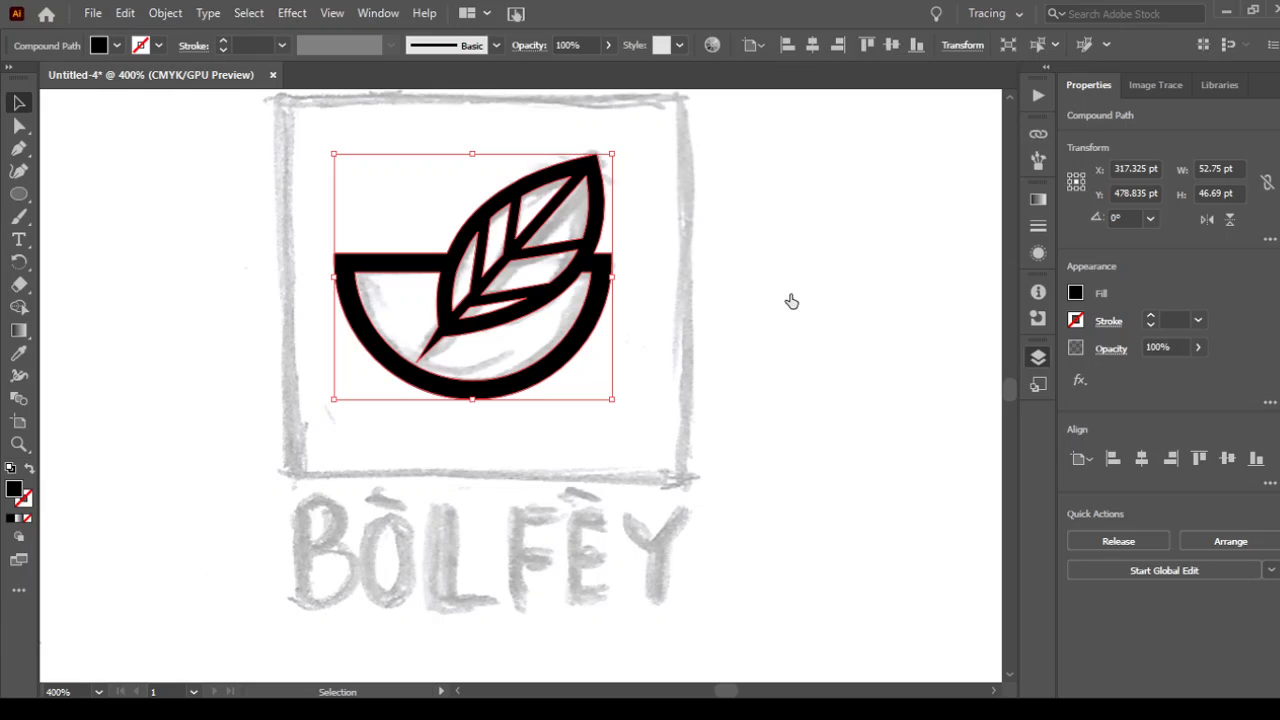
{"action": "key", "text": "ctrl+shift+w"}
{"action": "key", "text": "ctrl+shift+b"}
Center the logo horizontally and vertically on the artboard.
{"action": "key", "text": "ctrl+minus"}
{"action": "key", "text": "ctrl+minus"}
{"action": "key", "text": "ctrl+minus"}
{"action": "key", "text": "ctrl+minus"}
{"action": "key", "text": "ctrl+minus"}
{"action": "key", "text": "ctrl+minus"}
{"action": "key", "text": "ctrl+minus"}
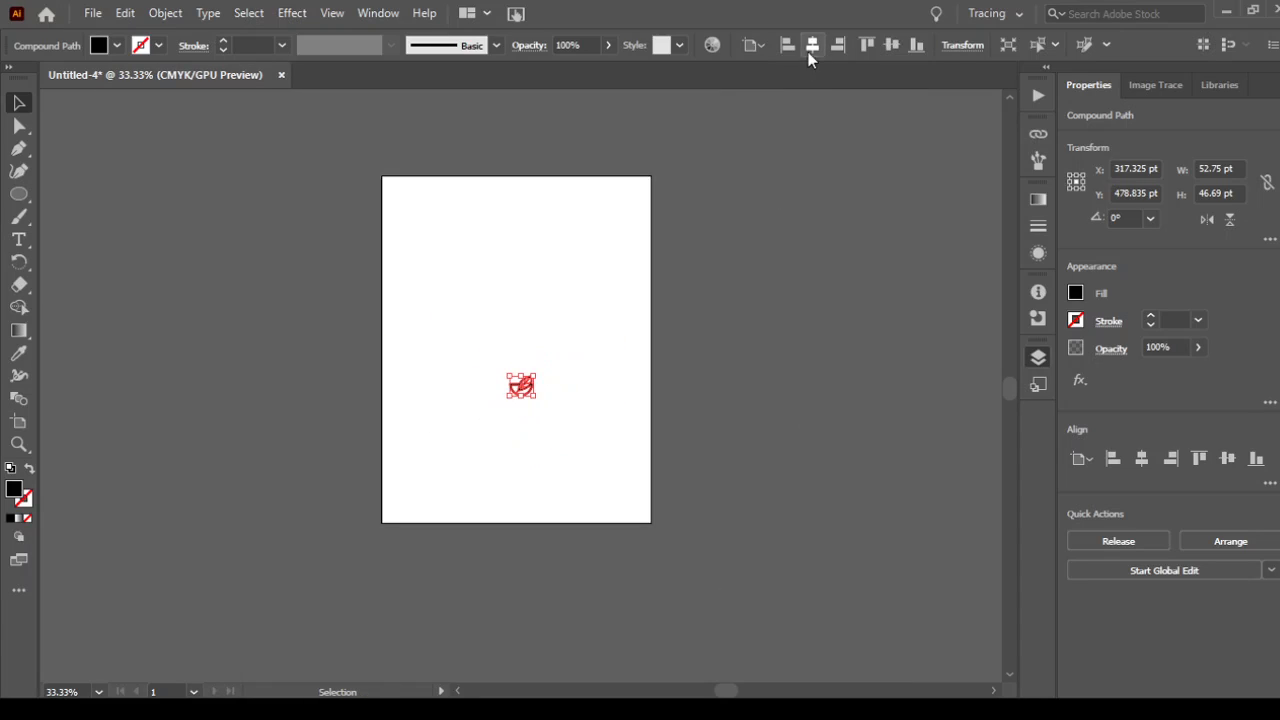
{"action": "left_click", "coordinate": [810, 52]}
{"action": "left_click", "coordinate": [894, 44]}
{"action": "key", "text": "z"}
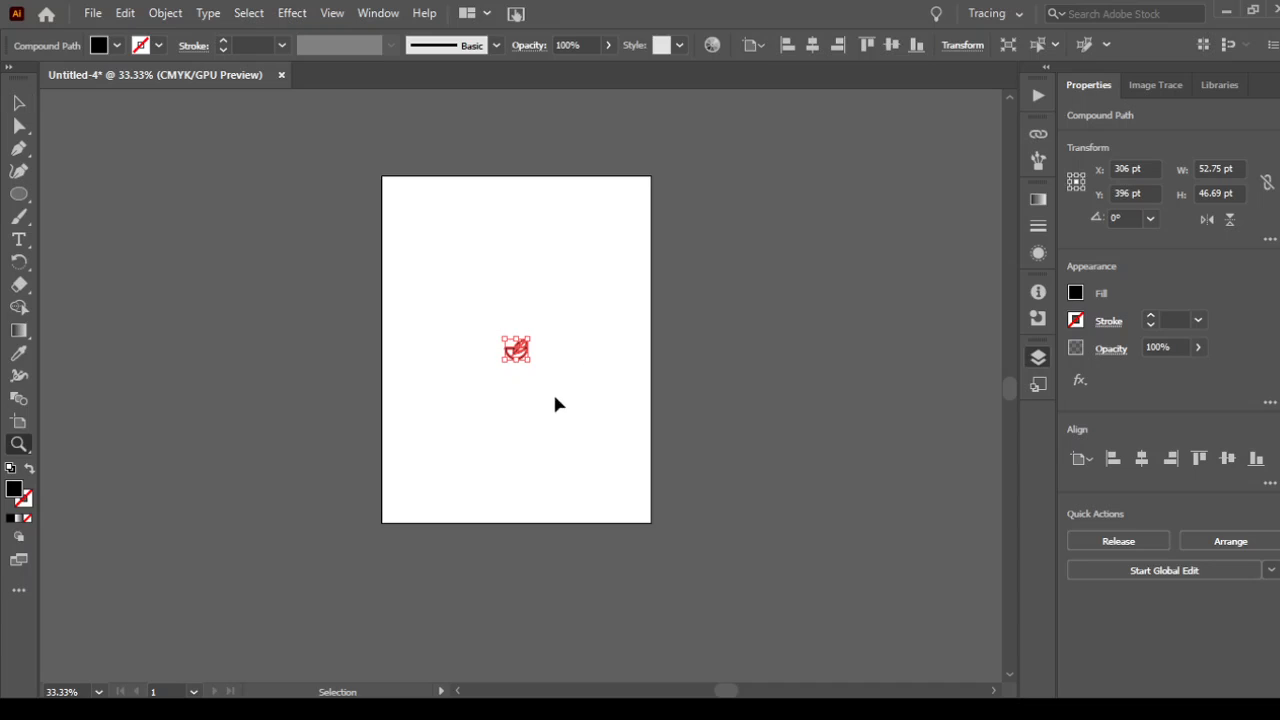
Enlarge the logo proportionally about its center to roughly two-fifths of the artboard's width and deselect it.
{"action": "key", "text": "ctrl+1"}
{"action": "key", "text": "v"}
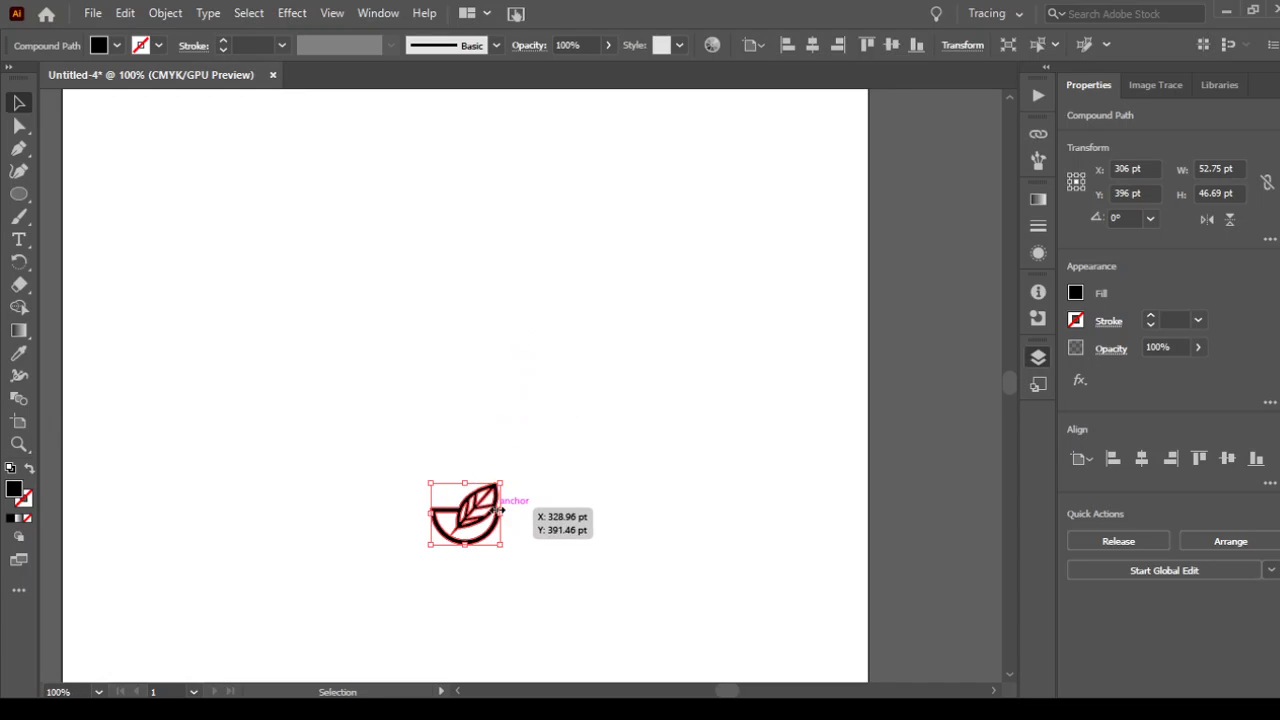
{"action": "left_click_drag", "start_coordinate": [501, 483], "coordinate": [648, 376]}
{"action": "left_click_drag", "start_coordinate": [488, 609], "coordinate": [555, 303]}
{"action": "left_click", "coordinate": [456, 478]}
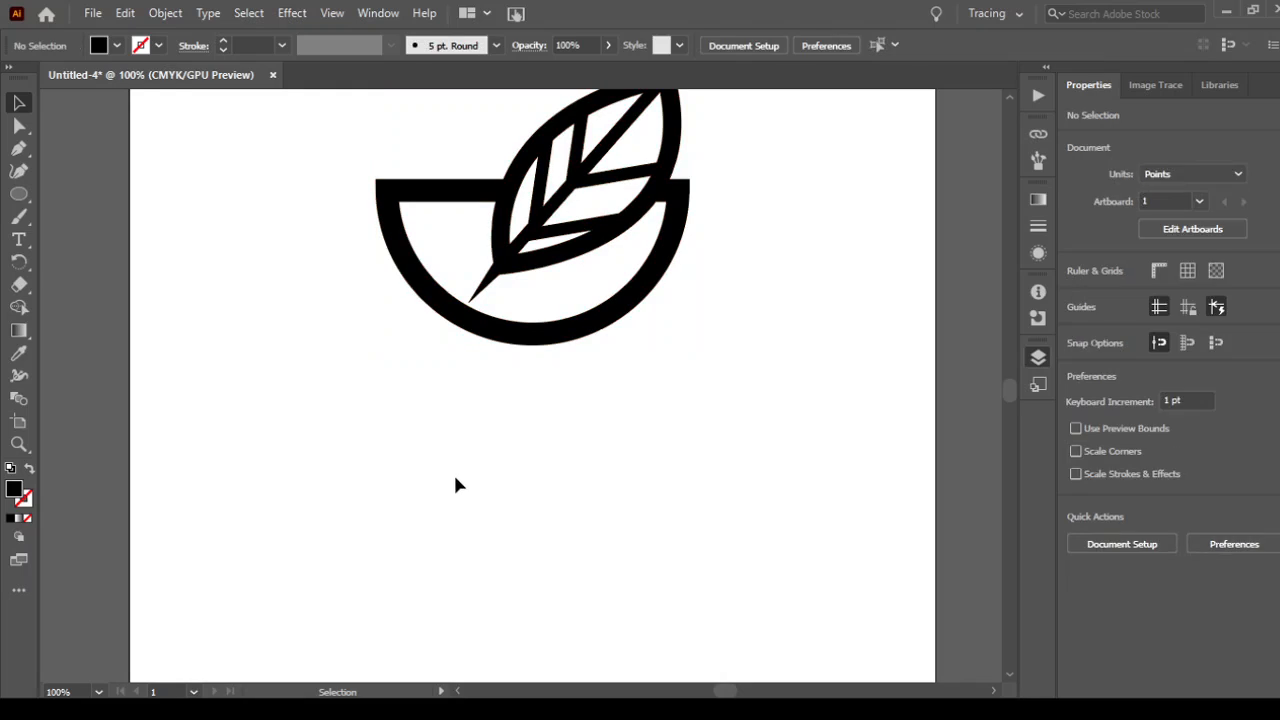
Start a point text object in the empty area below the bowl.
{"action": "key", "text": "z"}
{"action": "left_click", "coordinate": [491, 360]}
{"action": "left_click", "coordinate": [489, 391]}
{"action": "left_click_drag", "start_coordinate": [574, 420], "coordinate": [282, 499]}
{"action": "left_click_drag", "start_coordinate": [421, 459], "coordinate": [471, 466]}
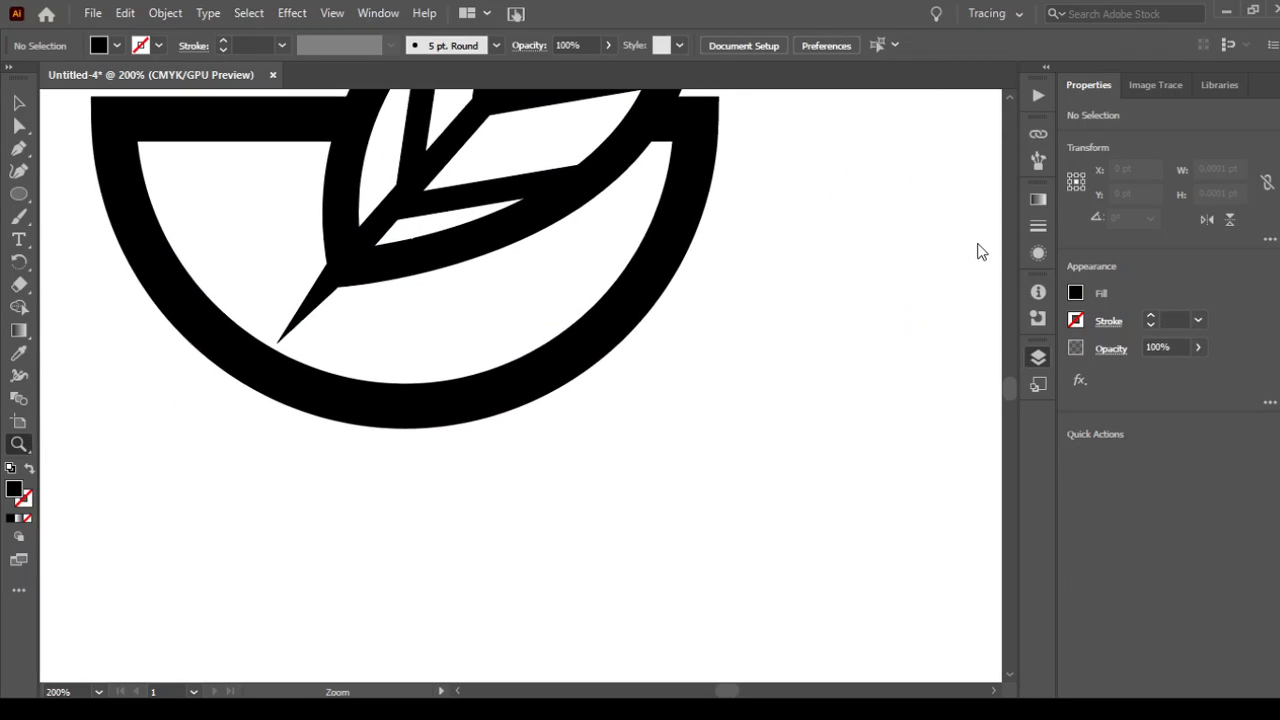
{"action": "key", "text": "t"}
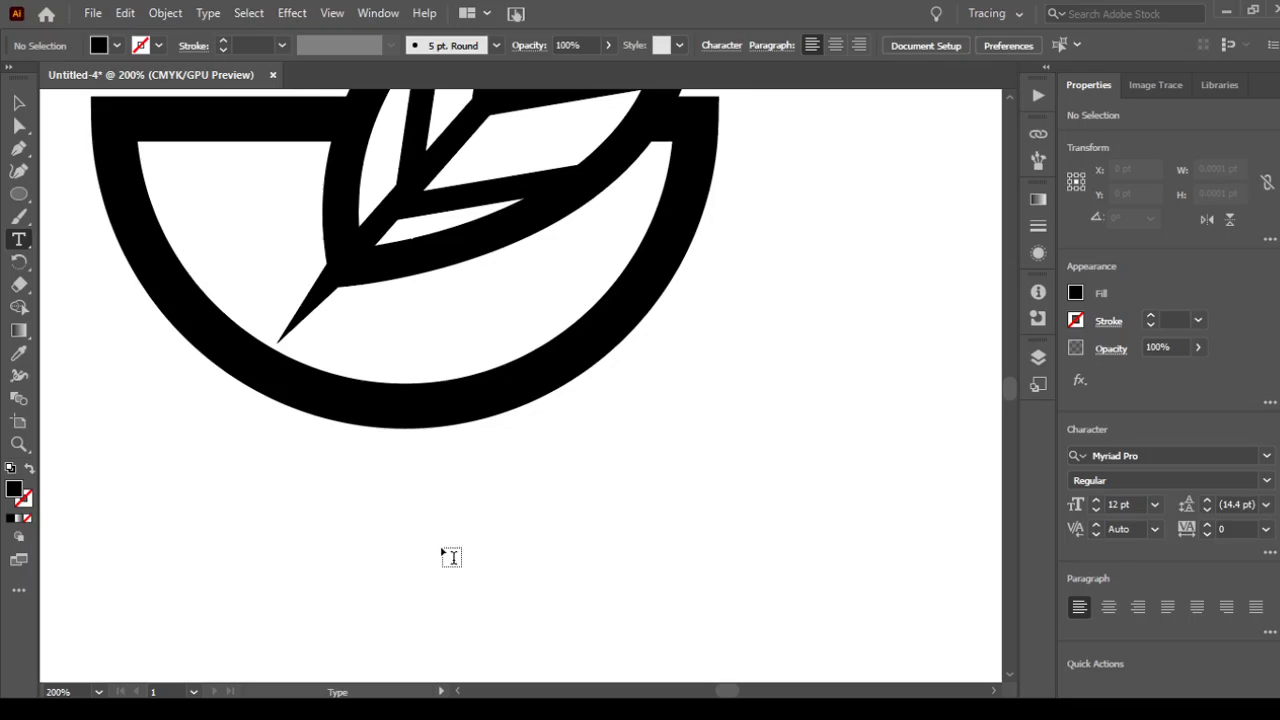
{"action": "left_click", "coordinate": [182, 526]}
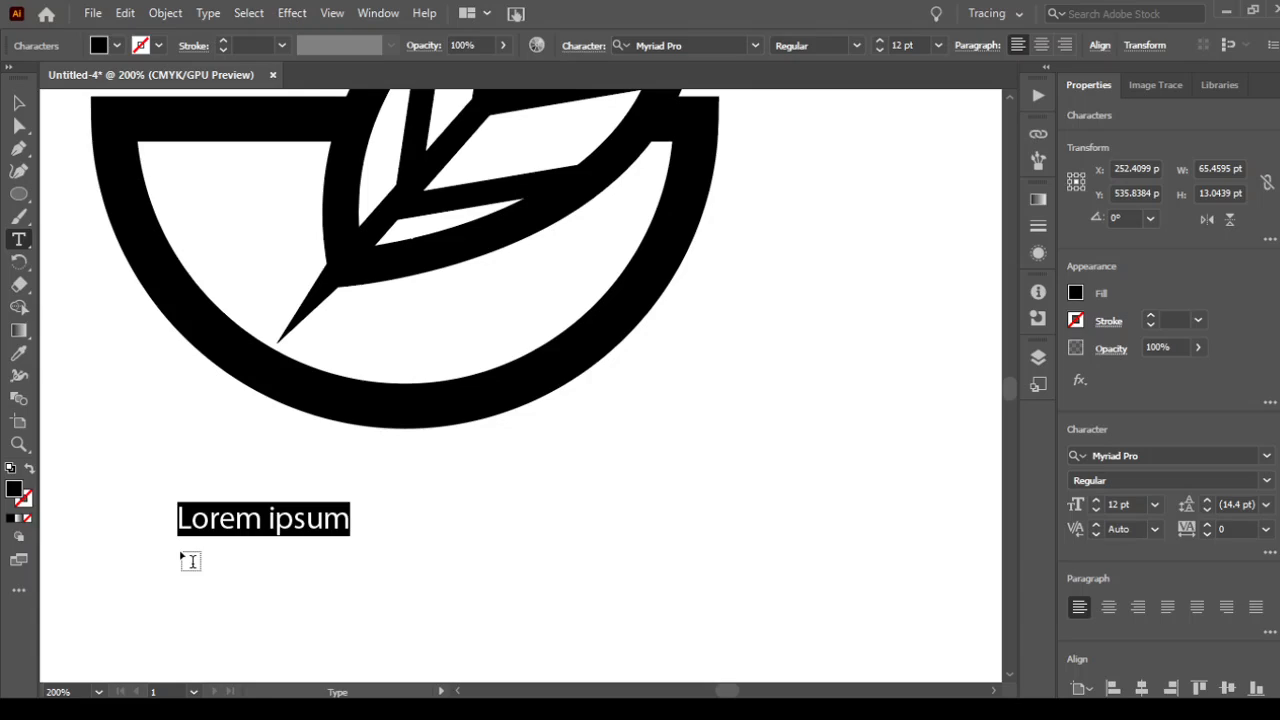
{"action": "type", "text": "BOL"}
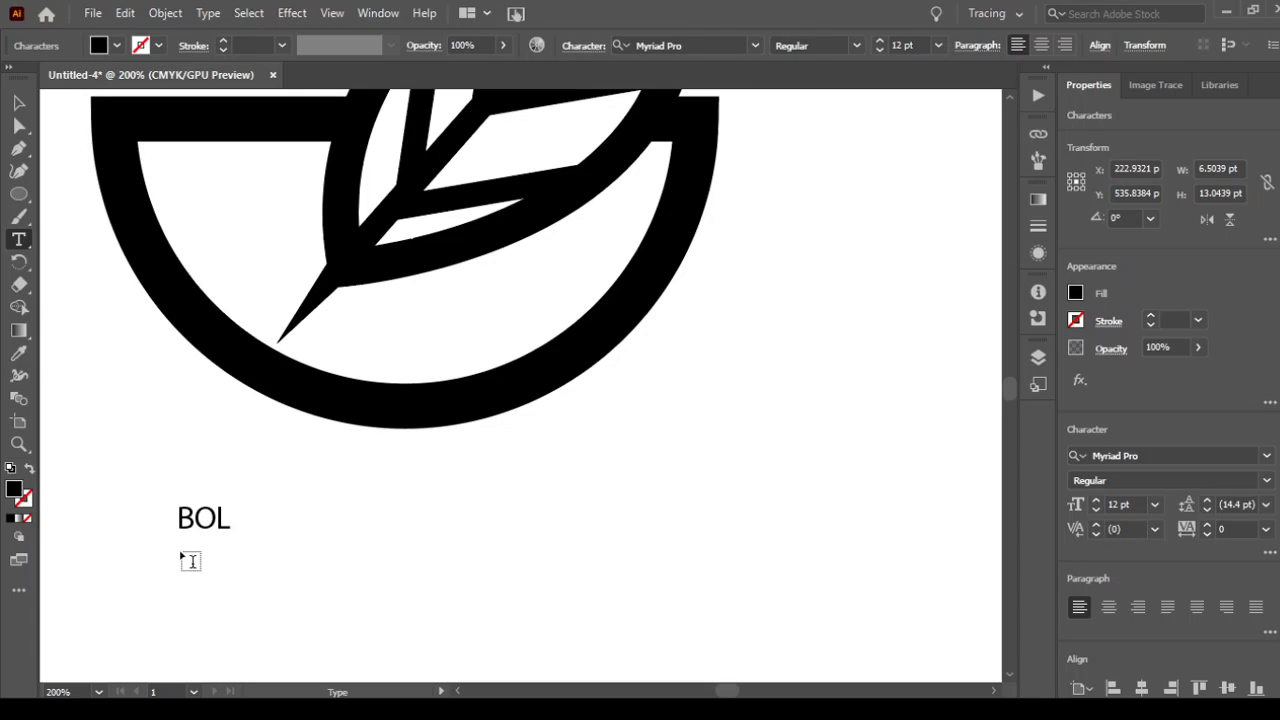
{"action": "key", "text": "BackSpace"}
{"action": "key", "text": "BackSpace"}
{"action": "key", "text": "BackSpace"}
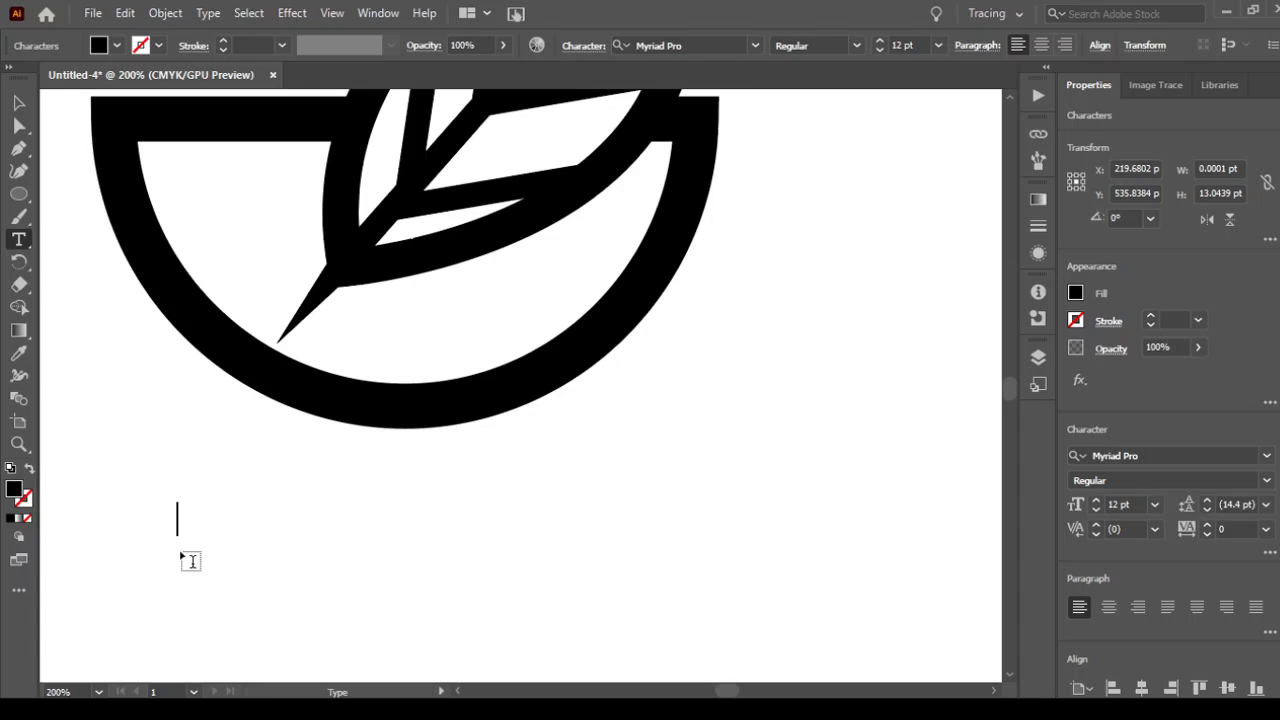
Enter "bol fey" as the text below the bowl and center-align its paragraph.
{"action": "type", "text": "bo"}
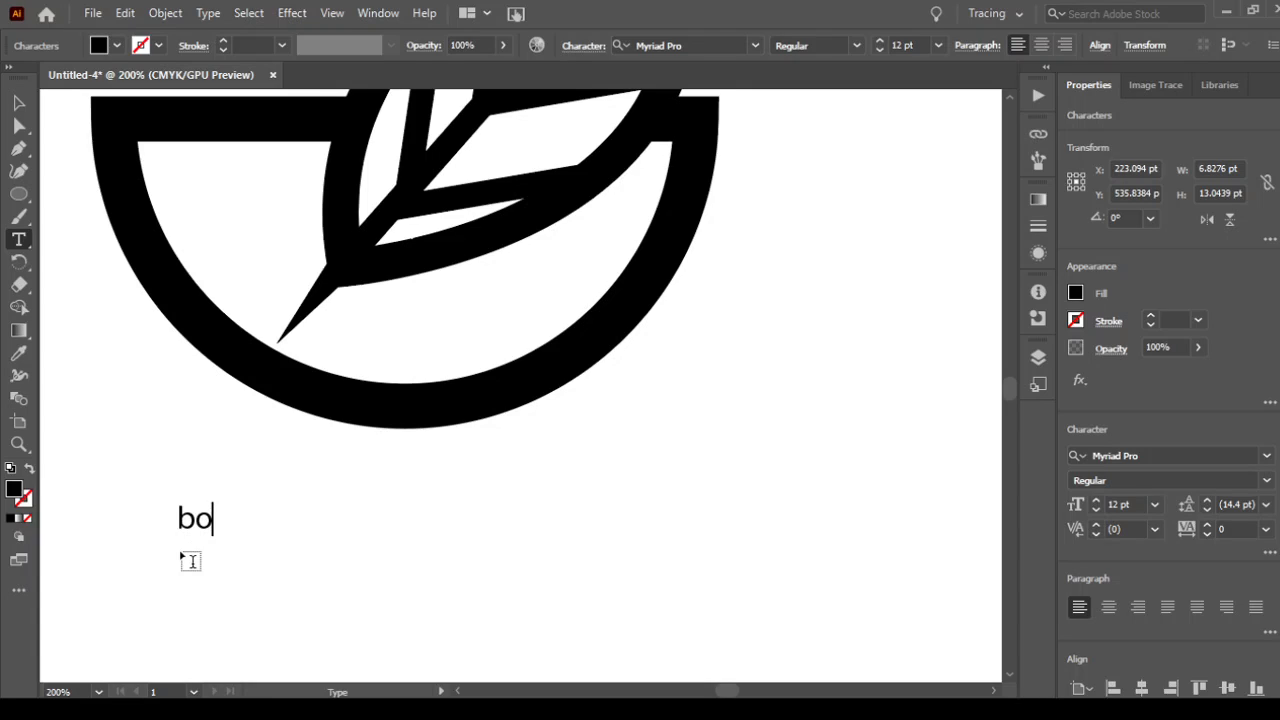
{"action": "type", "text": "l fey"}
{"action": "key", "text": "ctrl+a"}
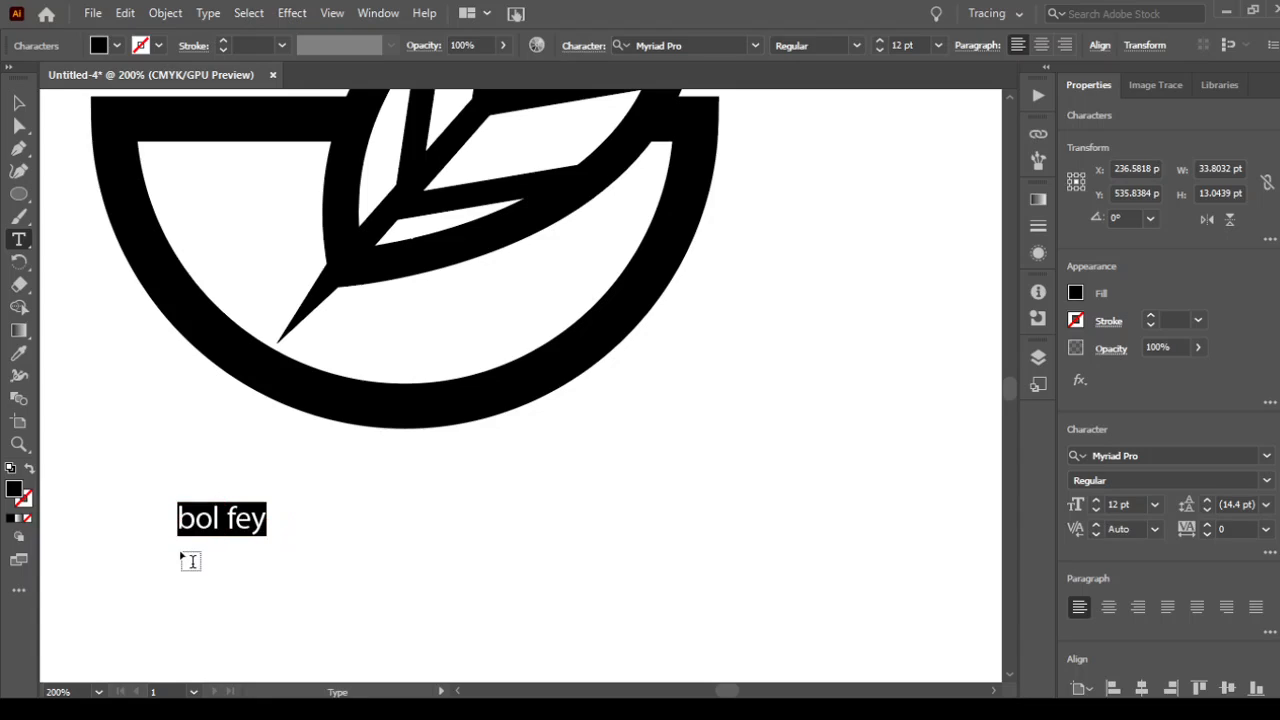
{"action": "left_click", "coordinate": [1042, 46]}
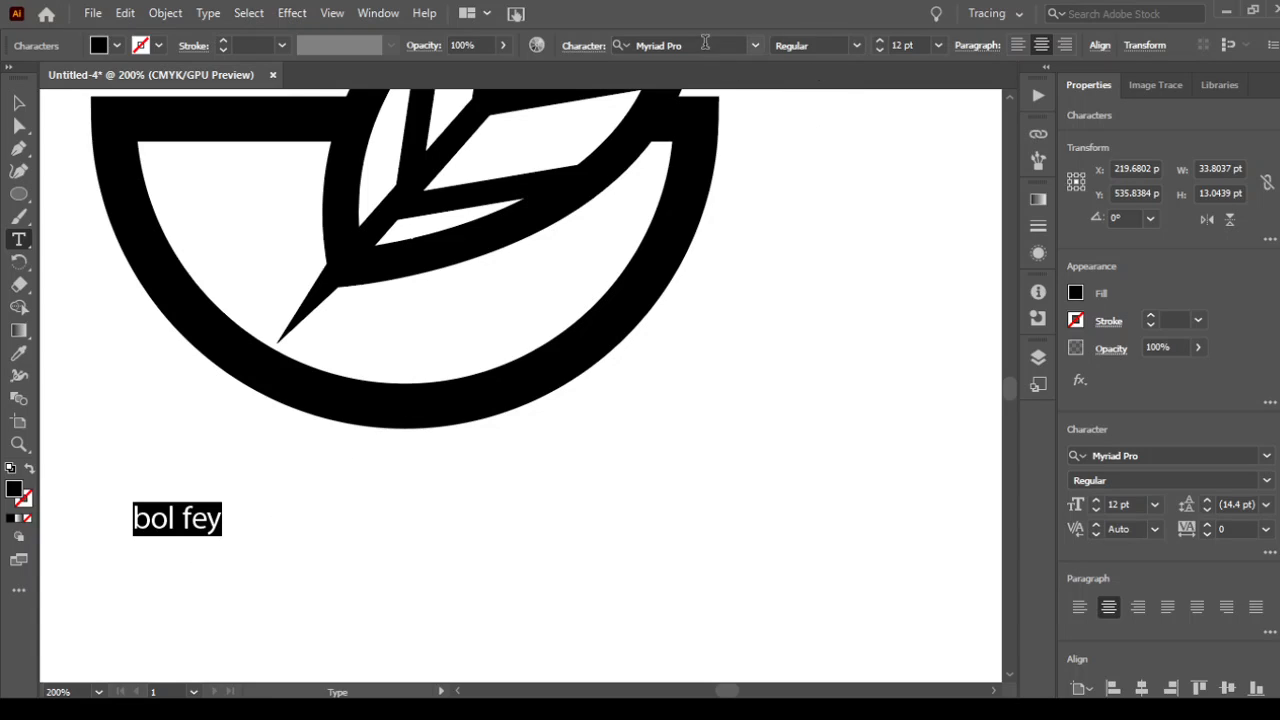
Set the "bol fey" text in Matura MT Script Capitals and increase its size to 48 pt.
{"action": "left_click", "coordinate": [752, 50]}
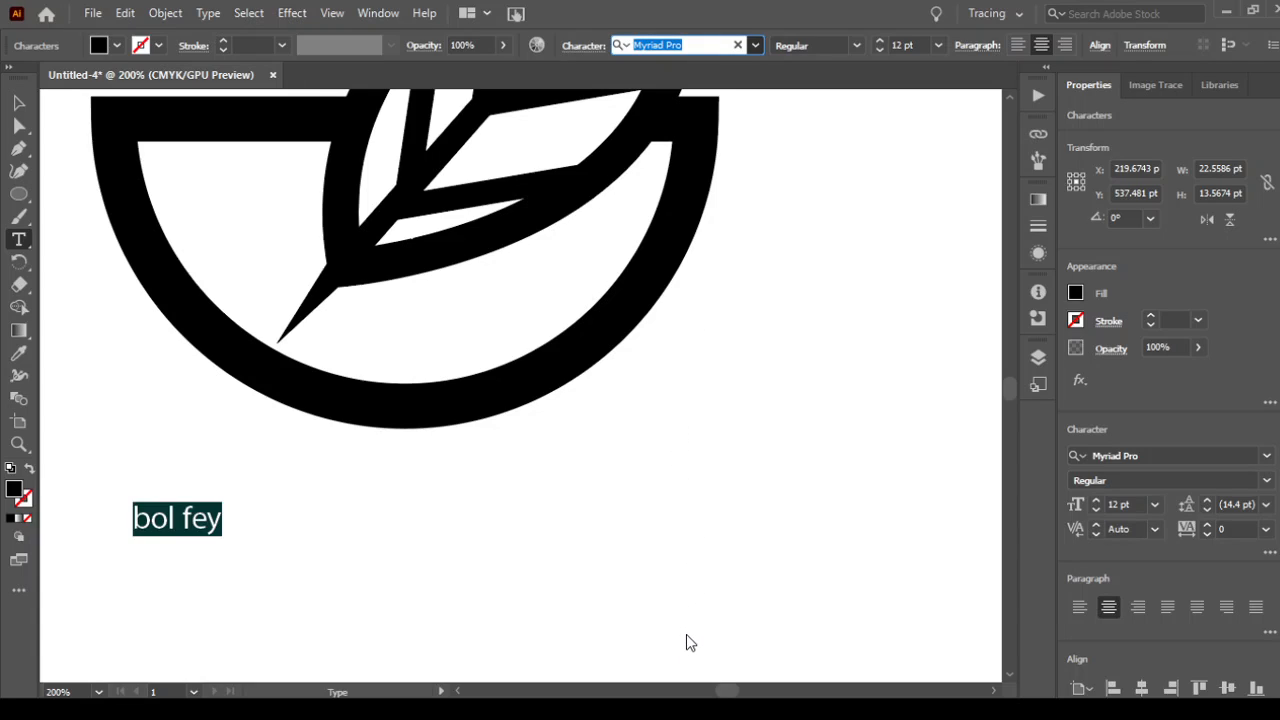
{"action": "left_click", "coordinate": [681, 190]}
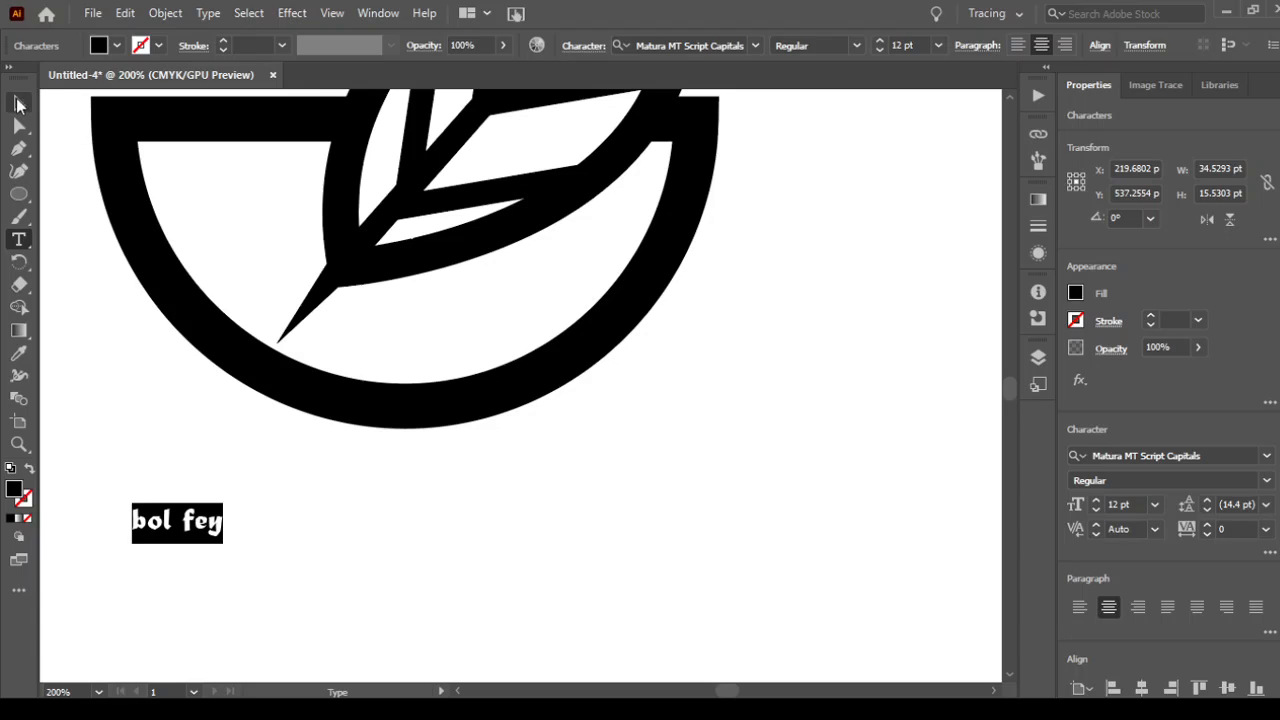
{"action": "left_click", "coordinate": [20, 103]}
{"action": "key", "text": "ctrl+shift+period"}
{"action": "key", "text": "ctrl+shift+period"}
{"action": "key", "text": "ctrl+shift+period"}
{"action": "key", "text": "ctrl+shift+period"}
{"action": "key", "text": "ctrl+shift+period"}
{"action": "key", "text": "ctrl+shift+period"}
{"action": "key", "text": "ctrl+shift+period"}
{"action": "key", "text": "ctrl+shift+period"}
{"action": "key", "text": "ctrl+shift+period"}
{"action": "key", "text": "ctrl+shift+period"}
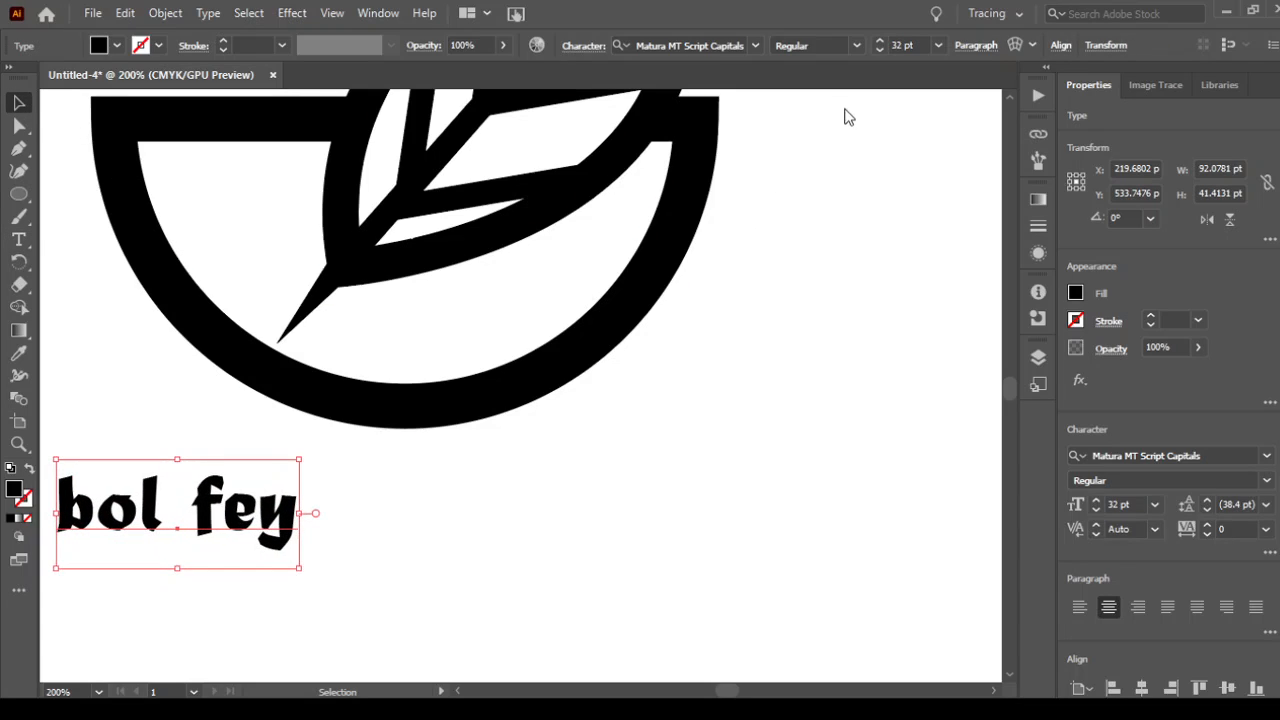
{"action": "key", "text": "ctrl+shift+period"}
{"action": "key", "text": "ctrl+shift+period"}
{"action": "key", "text": "ctrl+shift+period"}
{"action": "key", "text": "ctrl+shift+period"}
{"action": "key", "text": "ctrl+shift+period"}
{"action": "key", "text": "ctrl+shift+period"}
{"action": "key", "text": "ctrl+shift+period"}
{"action": "key", "text": "ctrl+shift+period"}
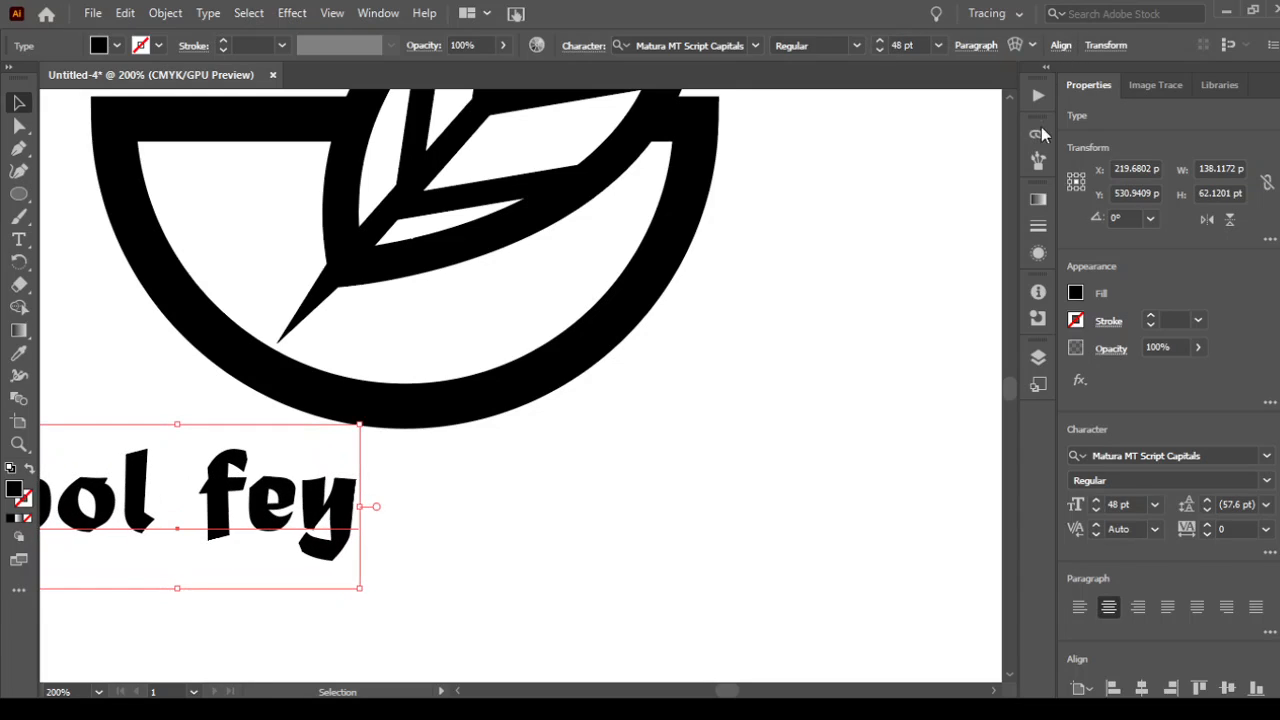
Center the text horizontally on the artboard and scale it up proportionally to about 86 pt.
{"action": "left_click", "coordinate": [907, 99]}
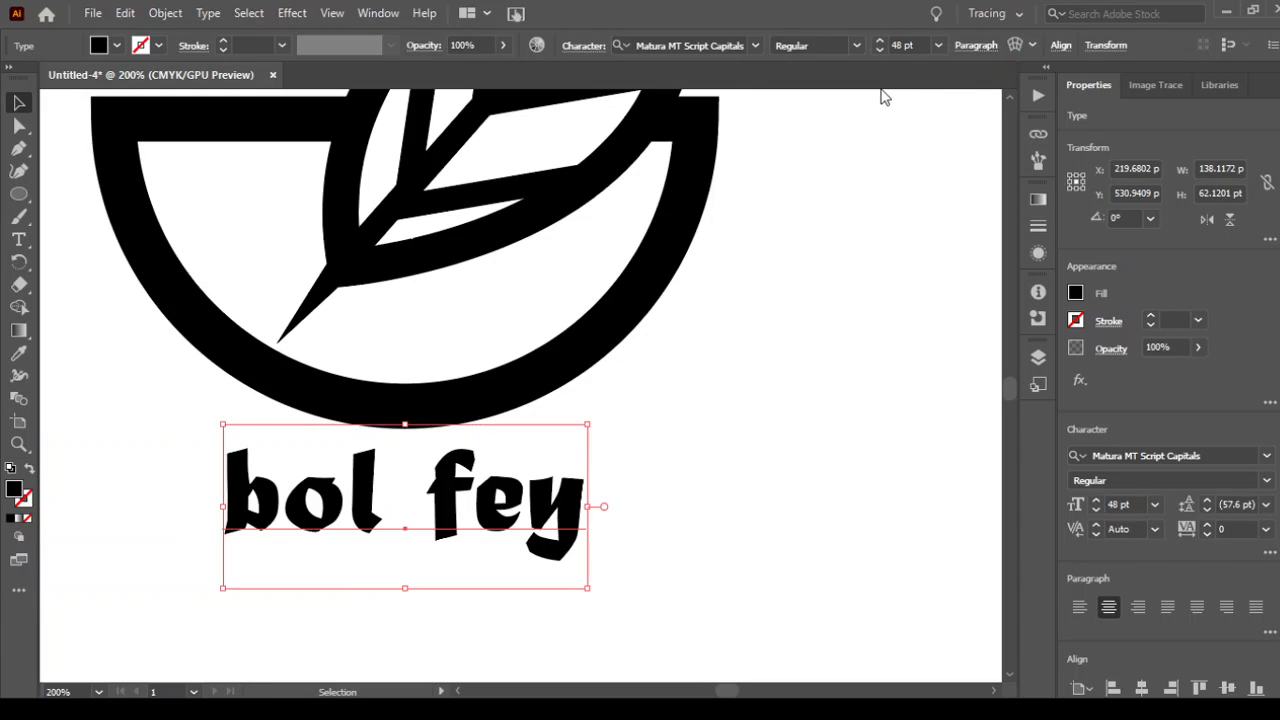
{"action": "key", "text": "ctrl+1"}
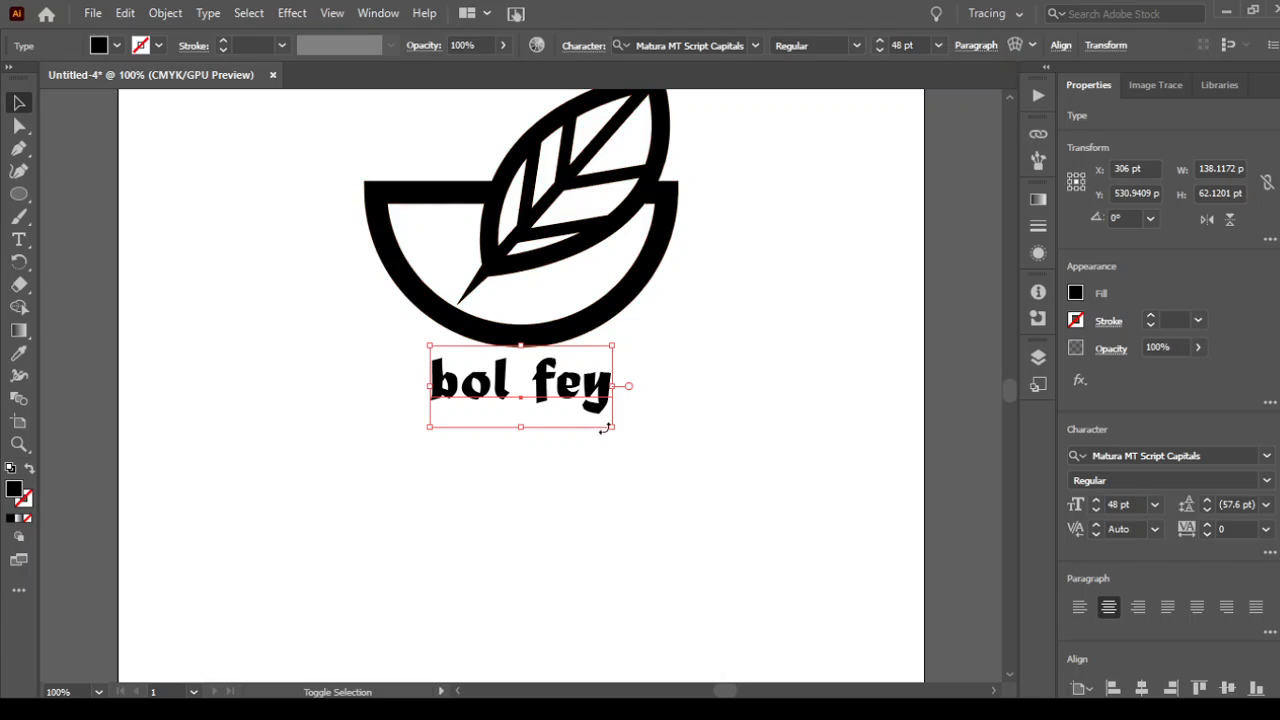
{"action": "left_click_drag", "start_coordinate": [613, 430], "coordinate": [757, 491]}
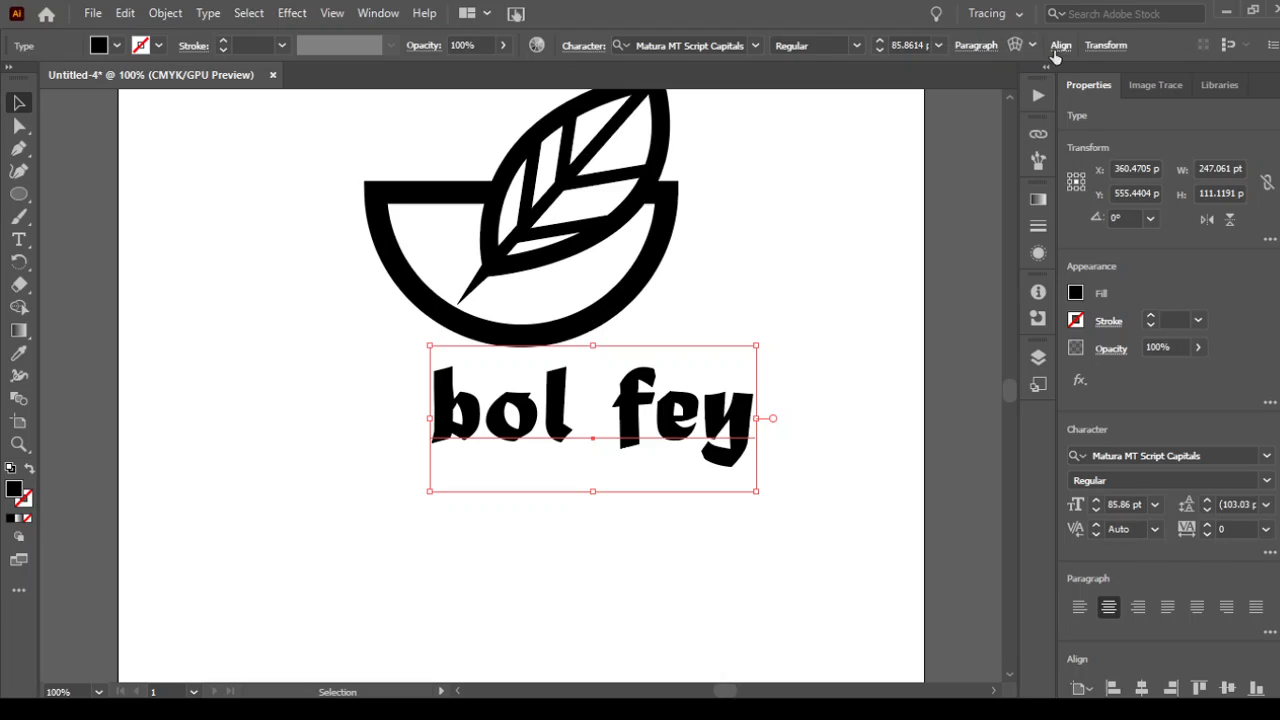
Change the font of the "bol fey" text to Trebuchet MS.
{"action": "left_click", "coordinate": [733, 45]}
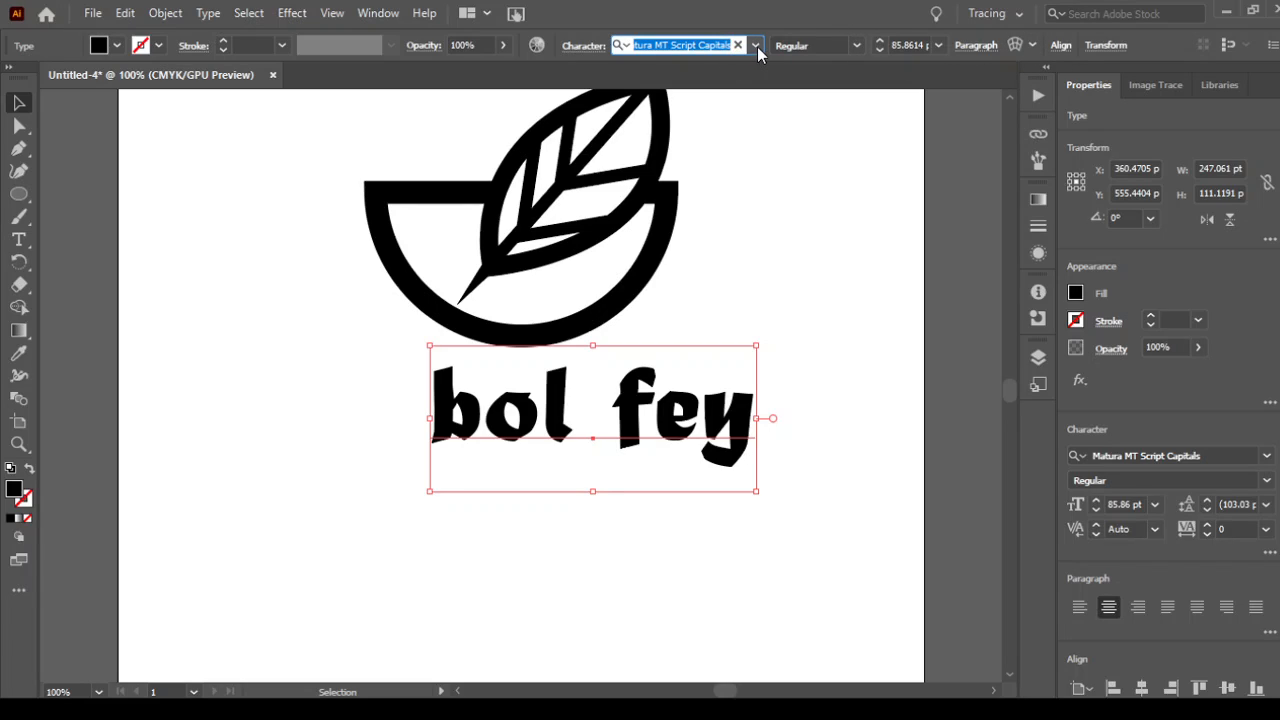
{"action": "left_click", "coordinate": [756, 46]}
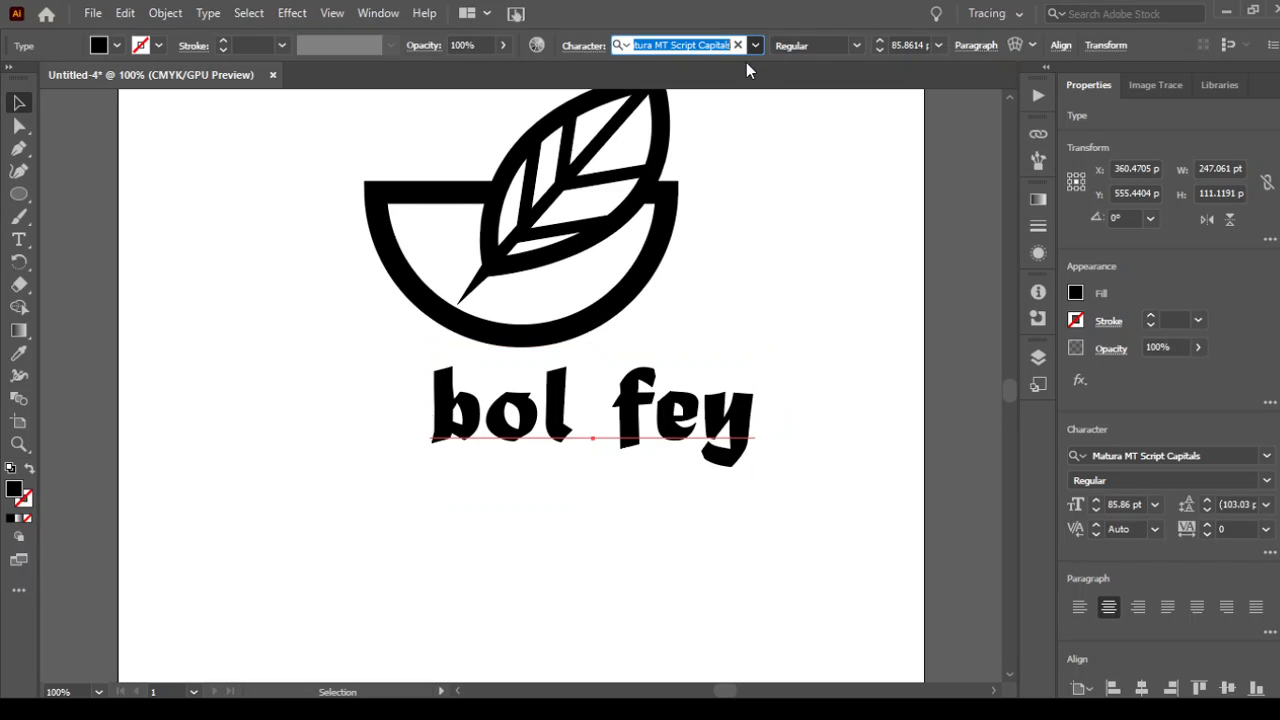
{"action": "left_click", "coordinate": [714, 180]}
Retype the text below the bowl in capitals as "BOL FEY".
{"action": "double_click", "coordinate": [502, 424]}
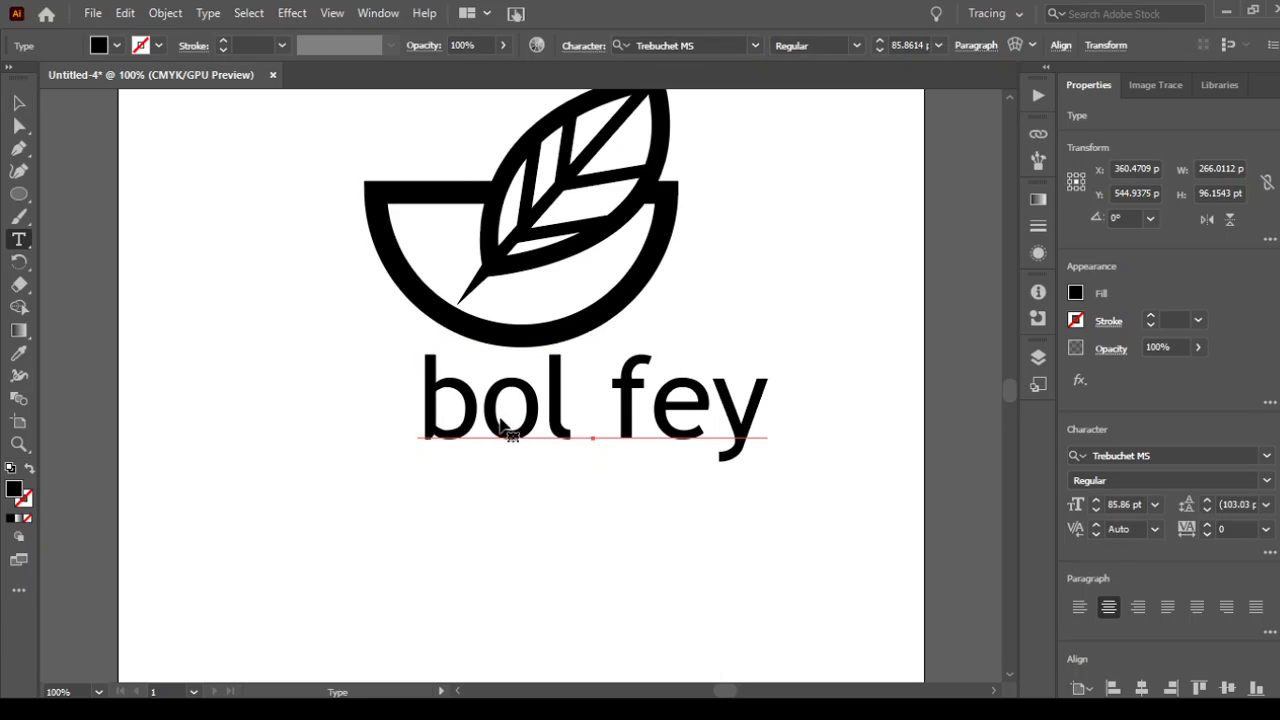
{"action": "left_click", "coordinate": [487, 408]}
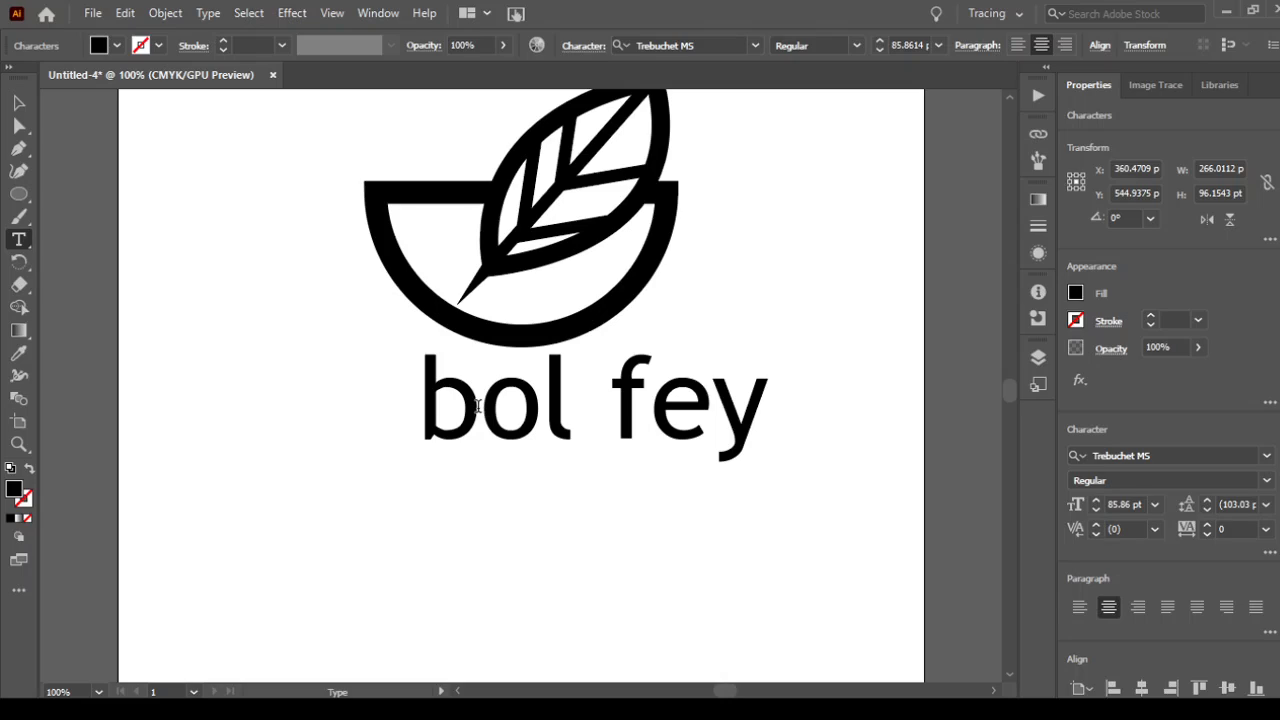
{"action": "left_click_drag", "start_coordinate": [477, 405], "coordinate": [410, 402]}
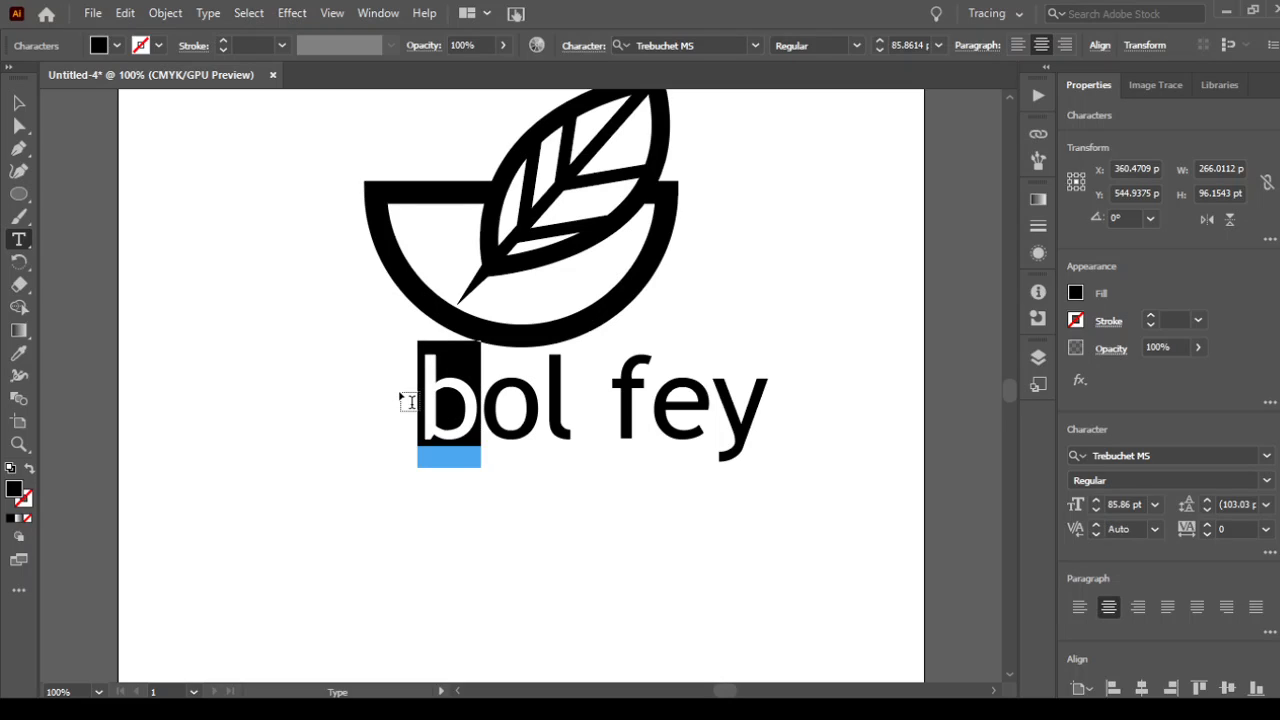
{"action": "type", "text": "B"}
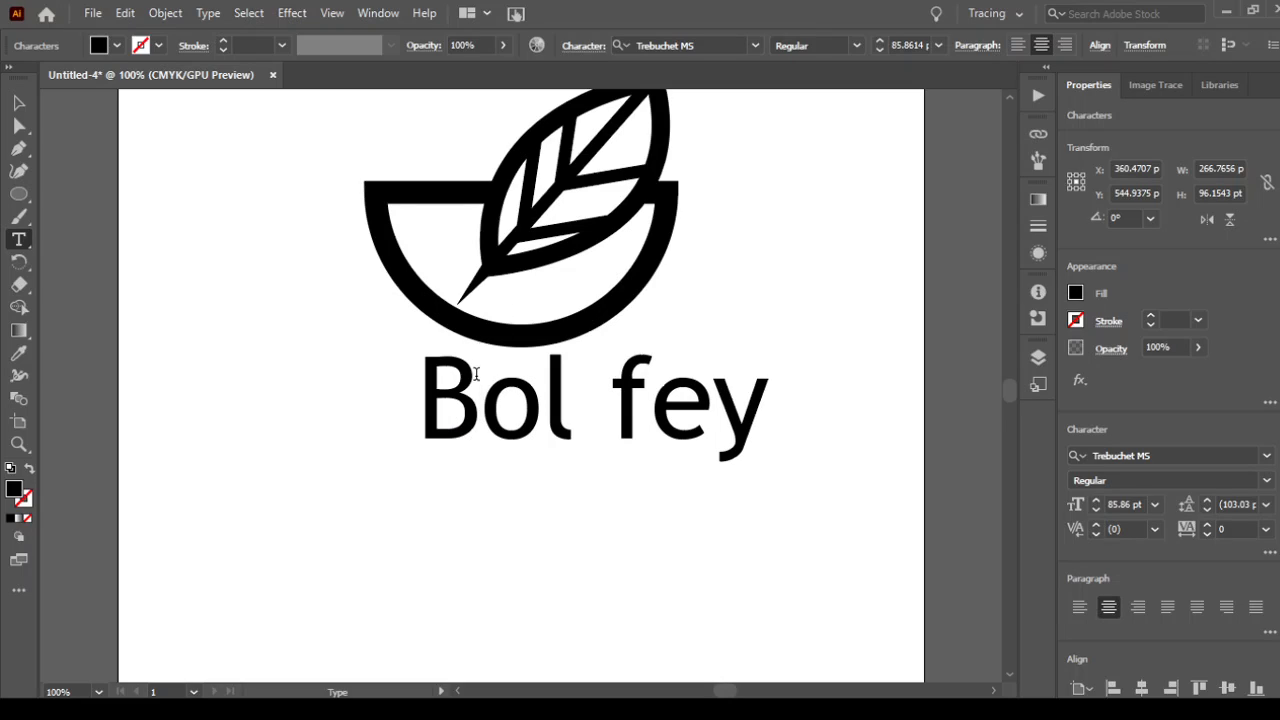
{"action": "left_click_drag", "start_coordinate": [503, 388], "coordinate": [897, 403]}
{"action": "type", "text": "OL"}
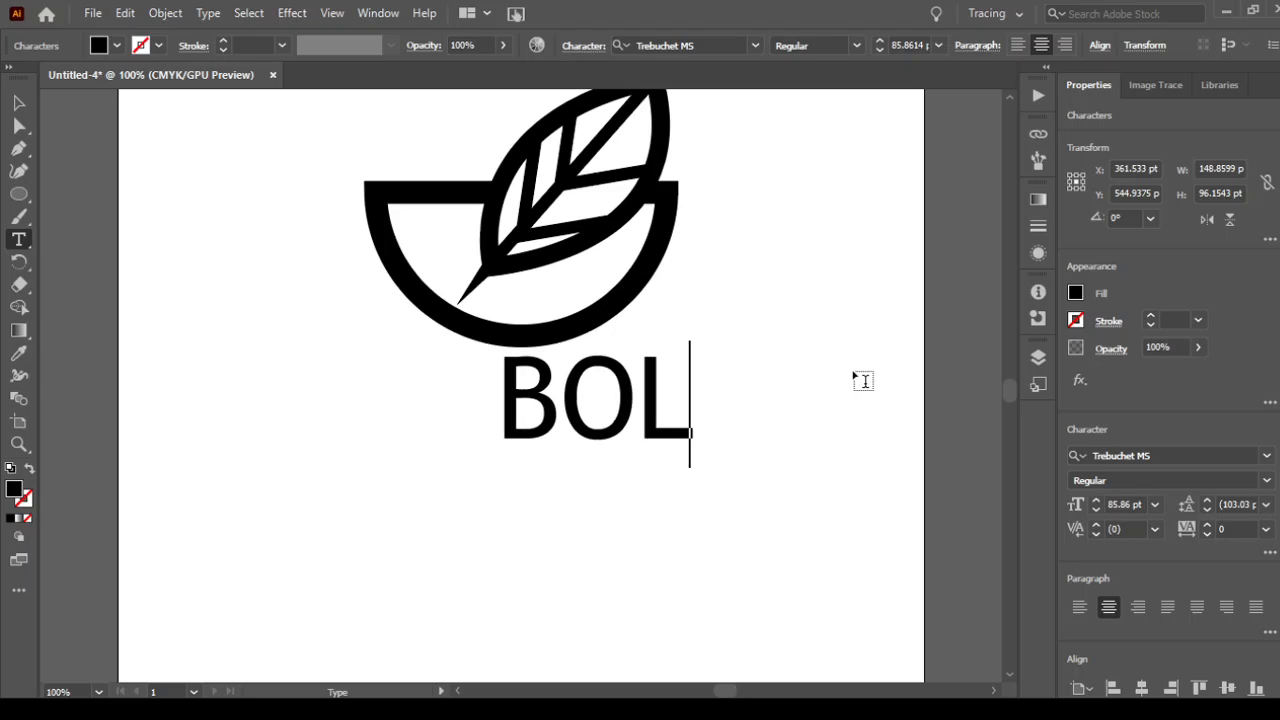
{"action": "type", "text": " F"}
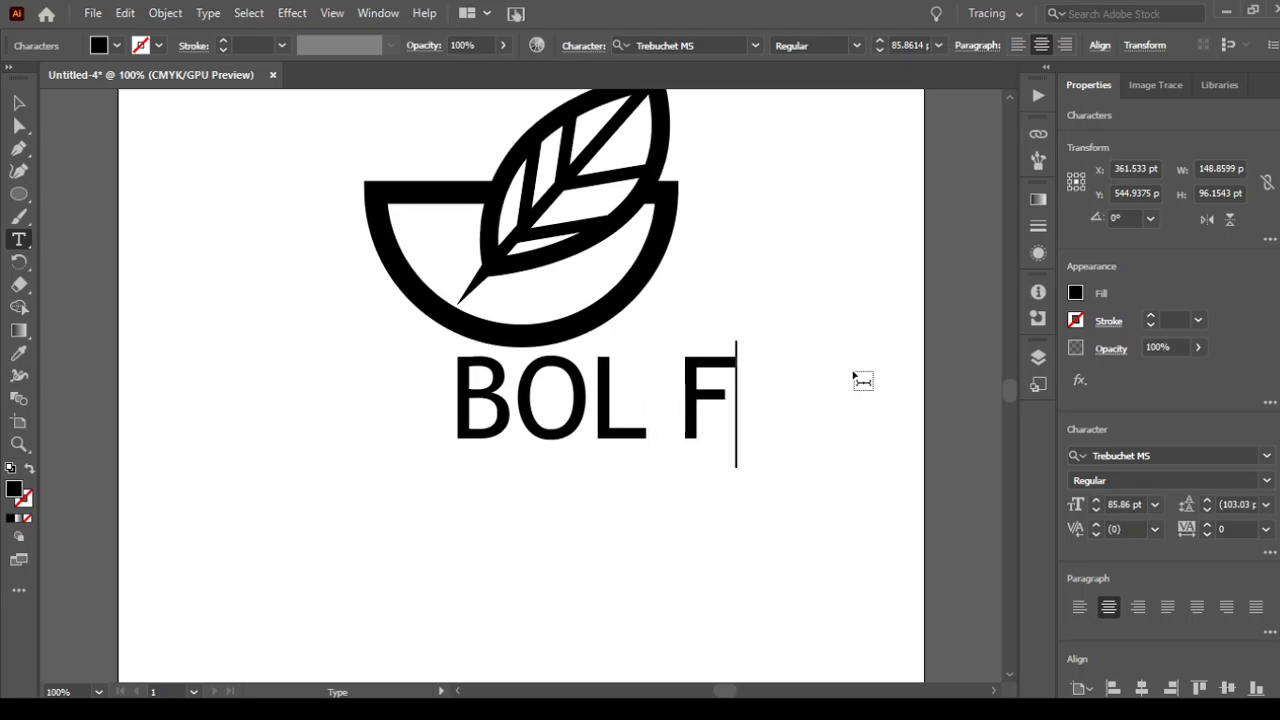
{"action": "type", "text": "EY"}
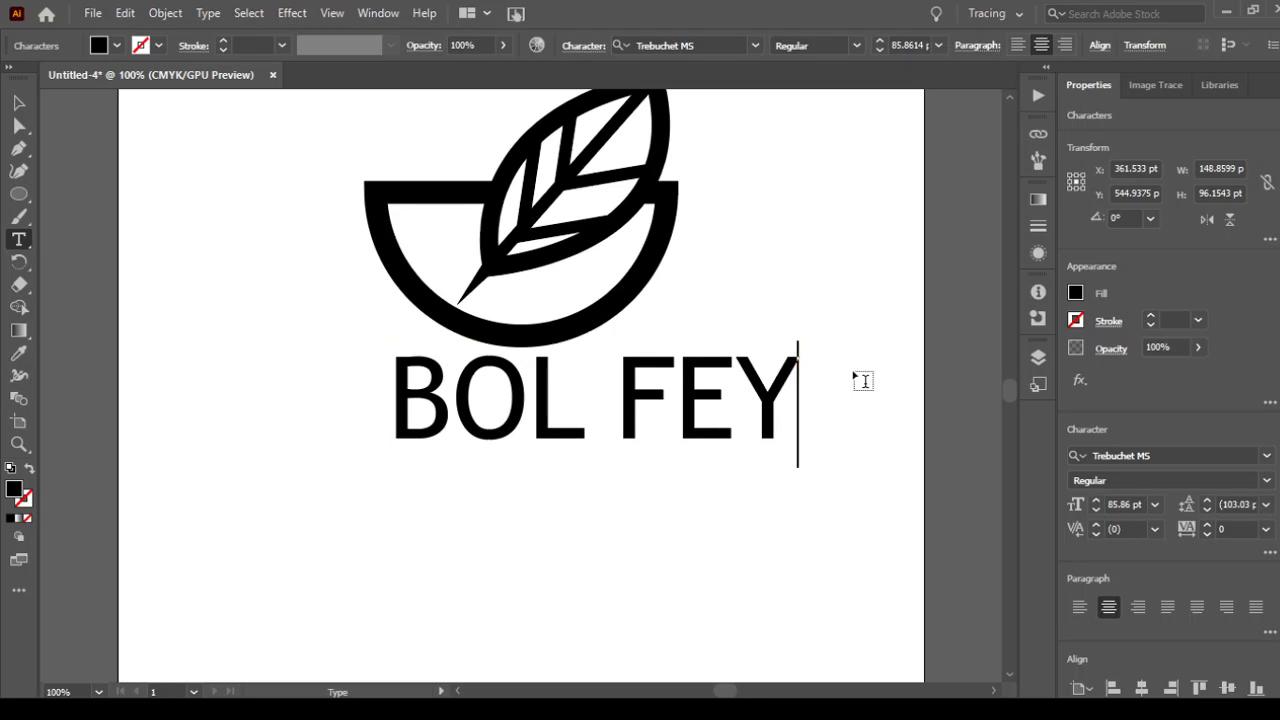
{"action": "key", "text": "ctrl+a"}
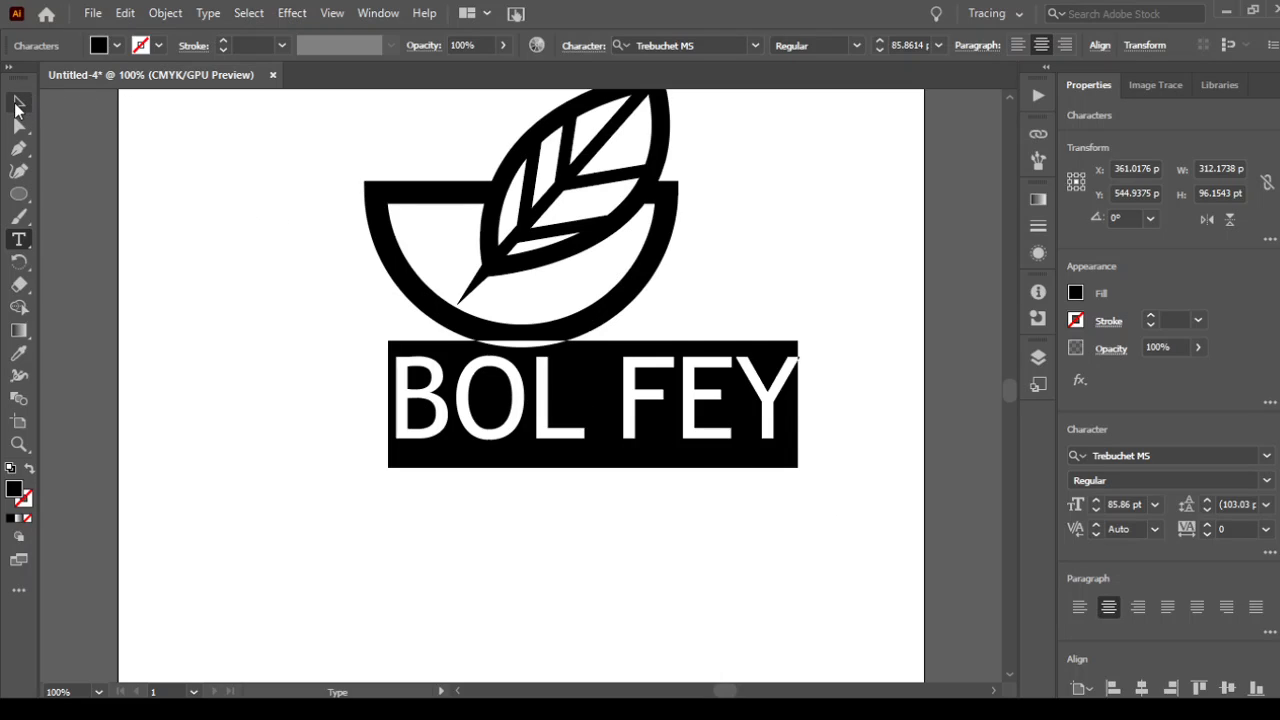
Move the BOL FEY text to about X 306.6 pt, Y 550 pt, centered just beneath the bowl, and deselect it.
{"action": "left_click", "coordinate": [17, 104]}
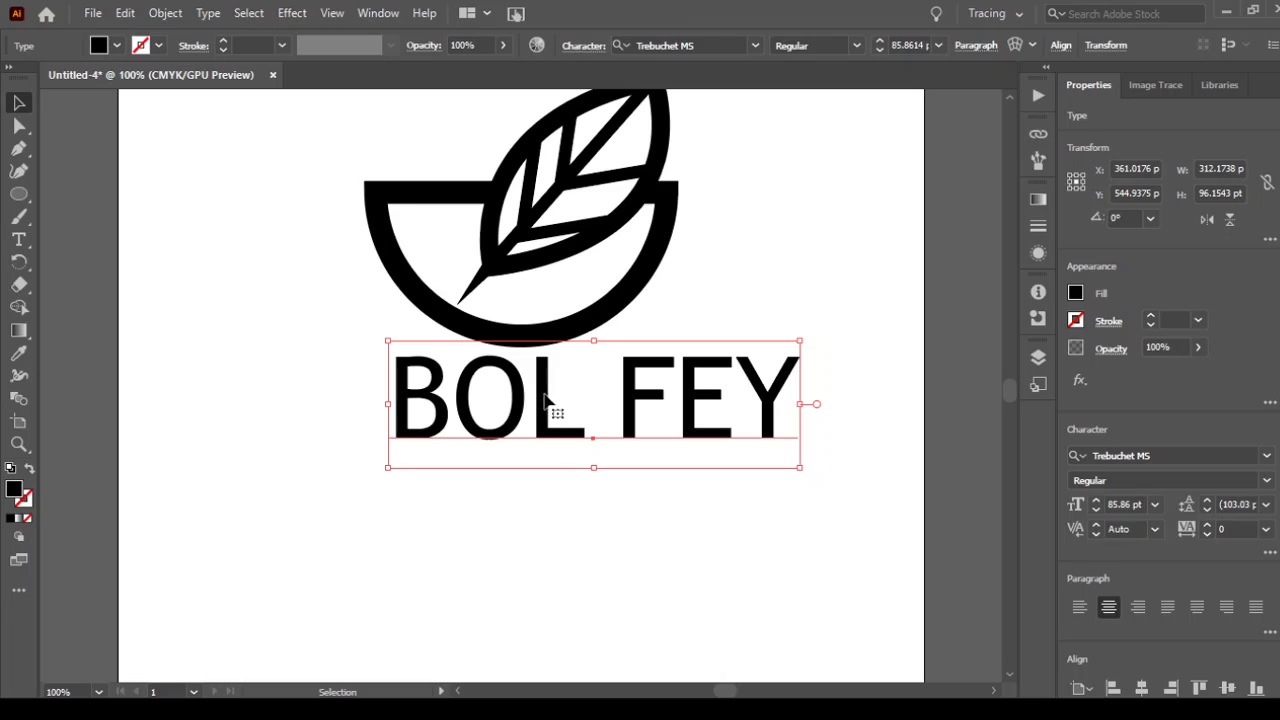
{"action": "left_click_drag", "start_coordinate": [550, 405], "coordinate": [476, 408]}
{"action": "left_click", "coordinate": [808, 325]}
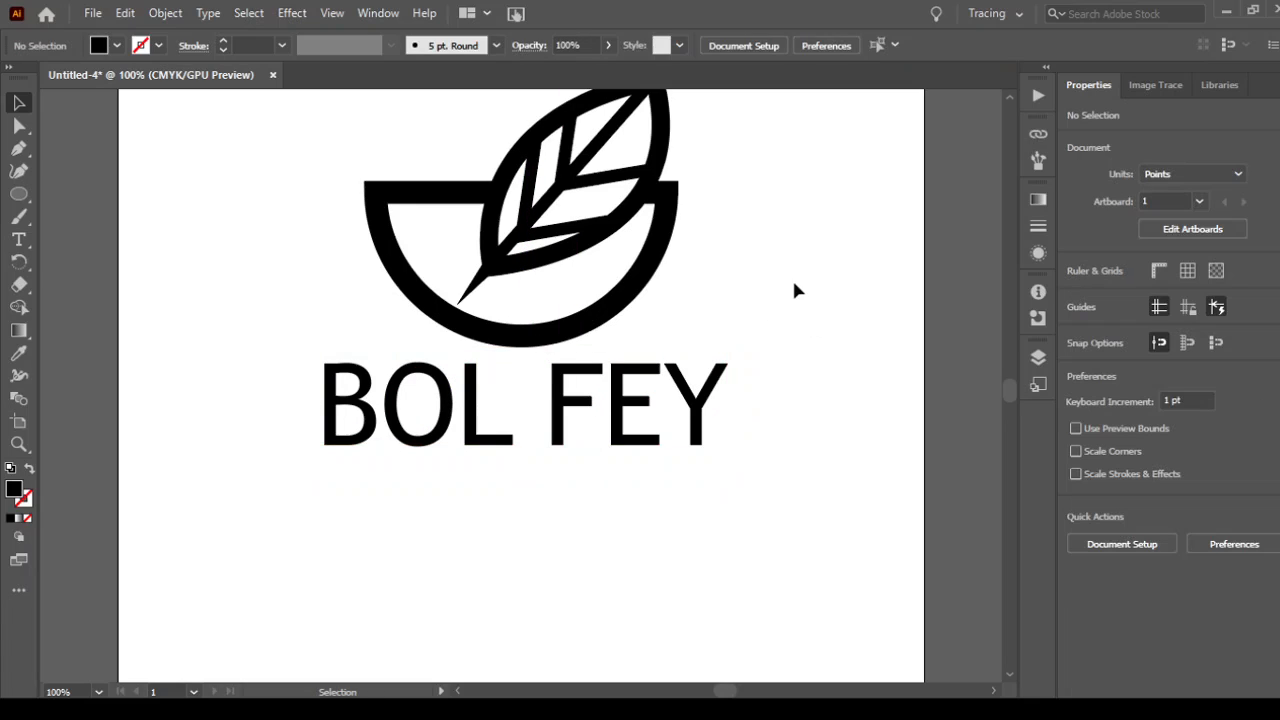
{"action": "key", "text": "ctrl+minus"}
{"action": "key", "text": "ctrl+minus"}
{"action": "key", "text": "z"}
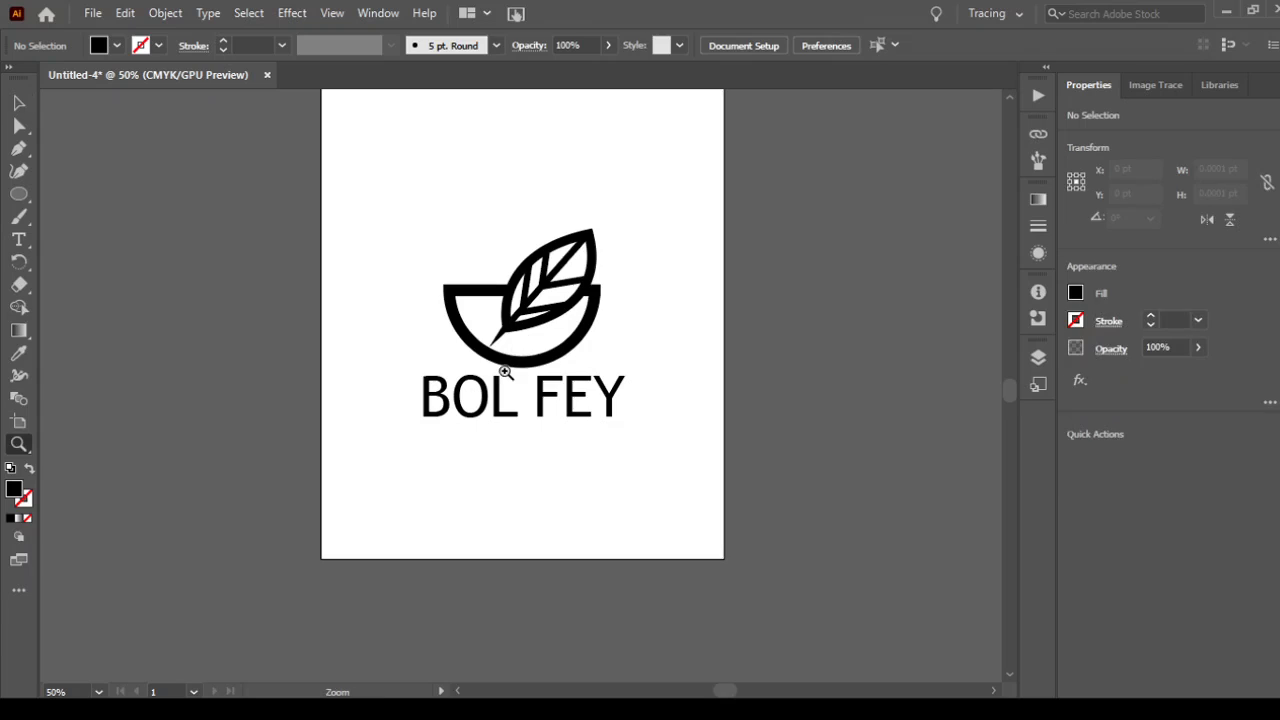
Duplicate the BOL FEY text straight down, placing the copy directly below the original.
{"action": "left_click", "coordinate": [528, 398]}
{"action": "left_click", "coordinate": [540, 407]}
{"action": "key", "text": "v"}
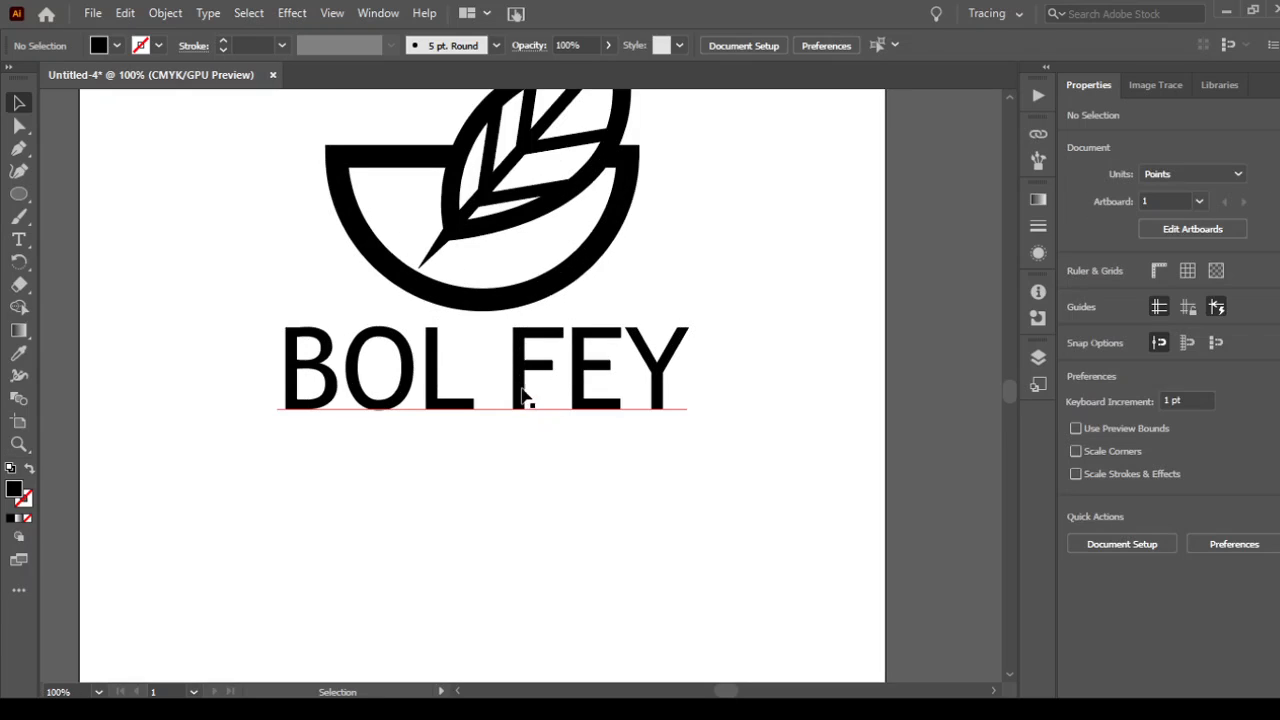
{"action": "left_click_drag", "start_coordinate": [526, 400], "coordinate": [531, 479]}
Set the font style of the upper BOL FEY text to Bold.
{"action": "left_click", "coordinate": [658, 360]}
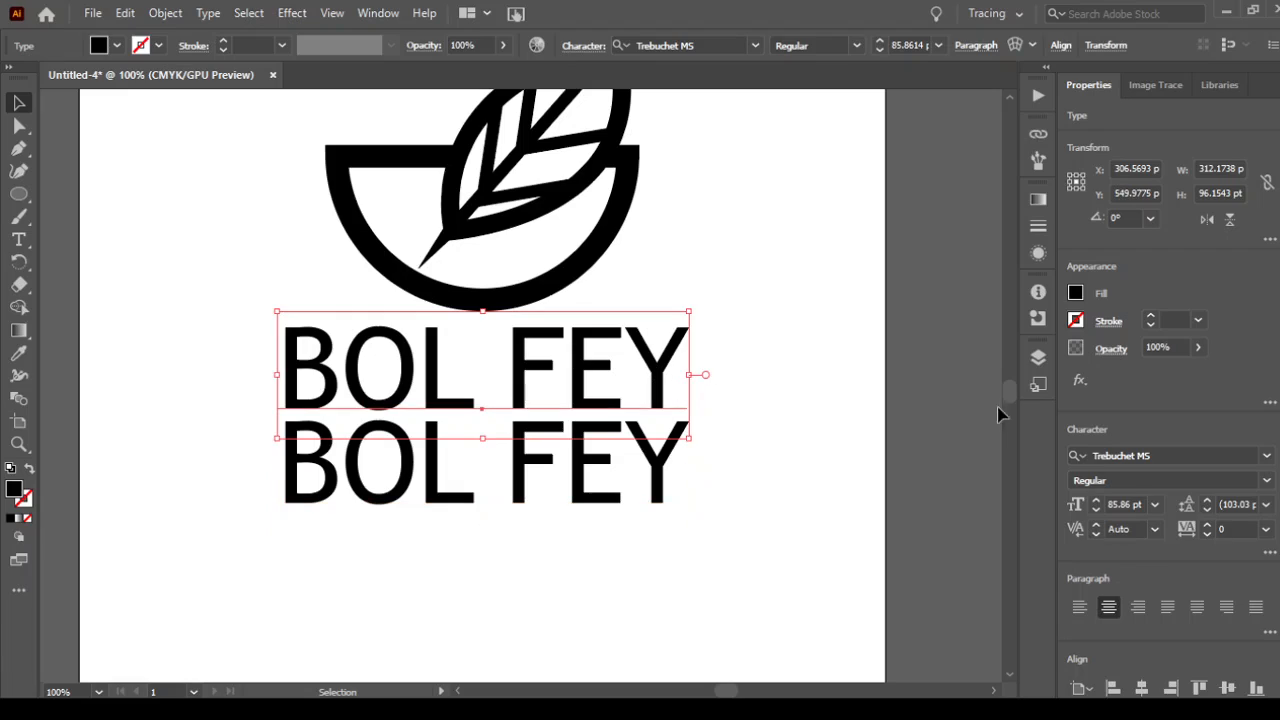
{"action": "left_click", "coordinate": [1266, 481]}
{"action": "left_click", "coordinate": [1089, 533]}
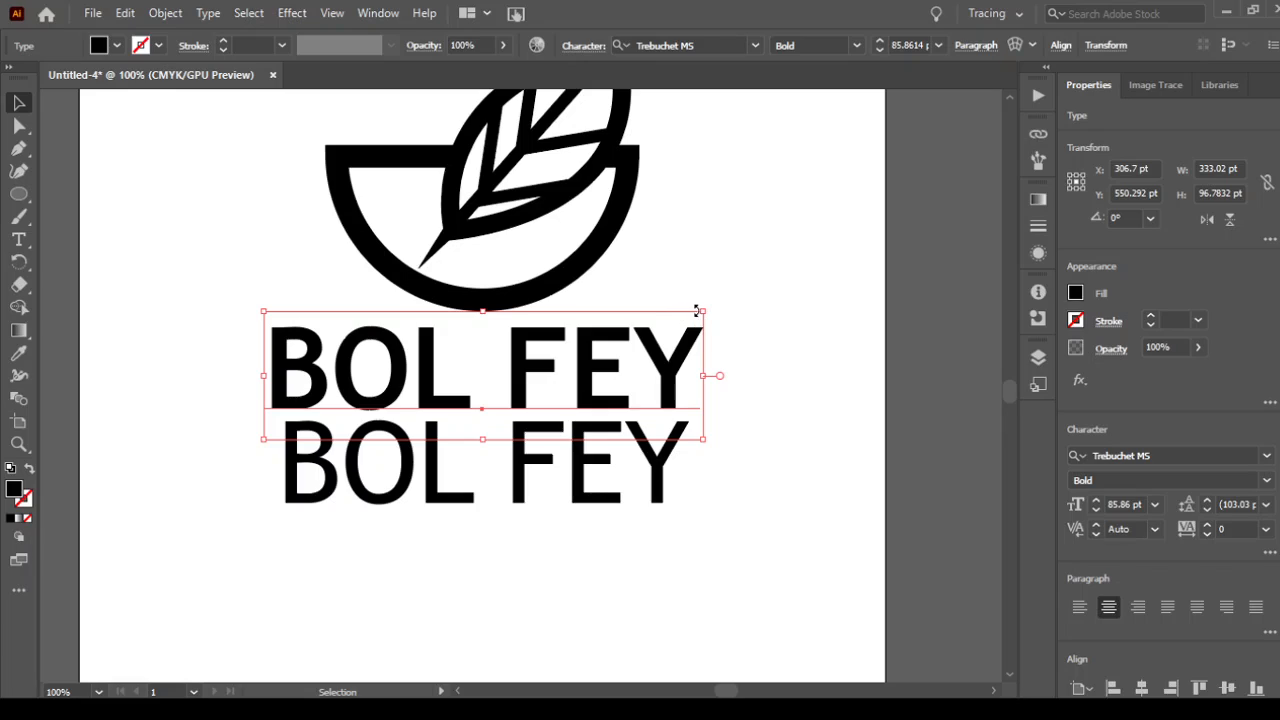
Scale the bold BOL FEY text down proportionally about its center to about 75 pt.
{"action": "key", "text": "a"}
{"action": "key", "text": "ctrl+minus"}
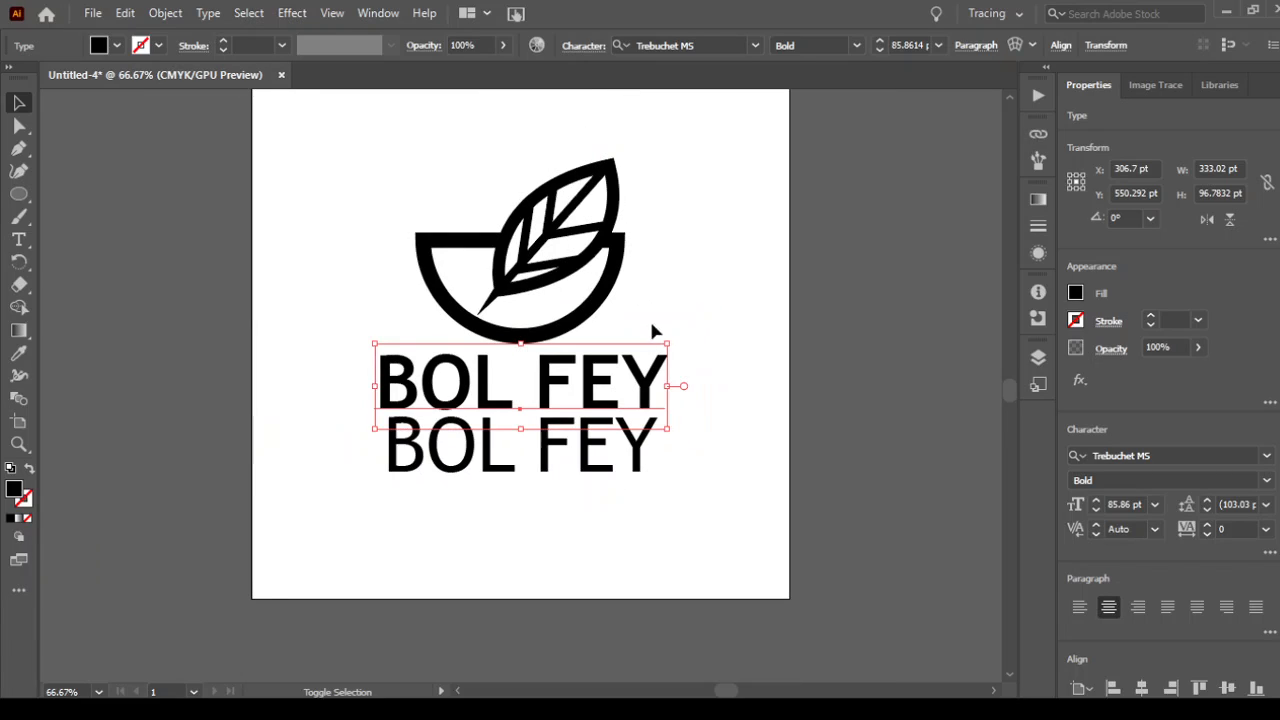
{"action": "mouse_move", "coordinate": [668, 344]}
{"action": "left_mouse_down"}
{"action": "mouse_move", "coordinate": [651, 352]}
{"action": "mouse_move", "coordinate": [650, 341]}
{"action": "left_mouse_up"}
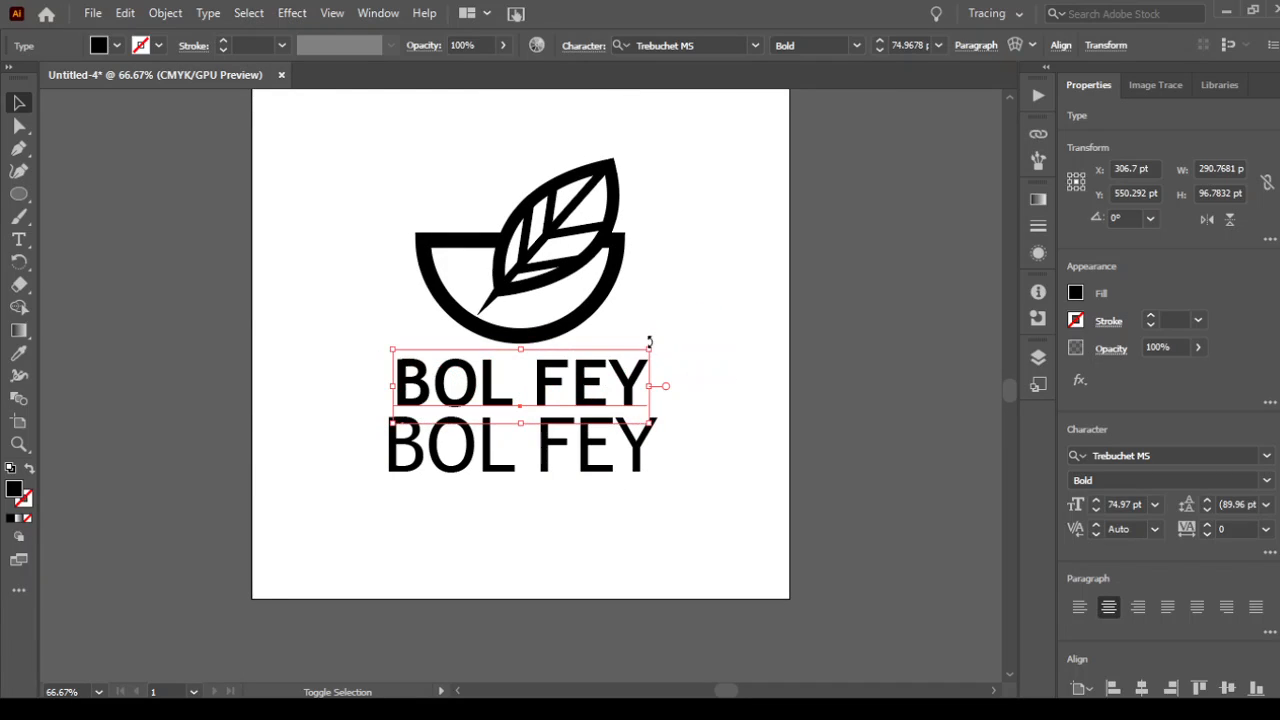
Replace the wording of the lower BOL FEY text with DEPI 1804.
{"action": "left_click", "coordinate": [545, 472]}
{"action": "key", "text": "t"}
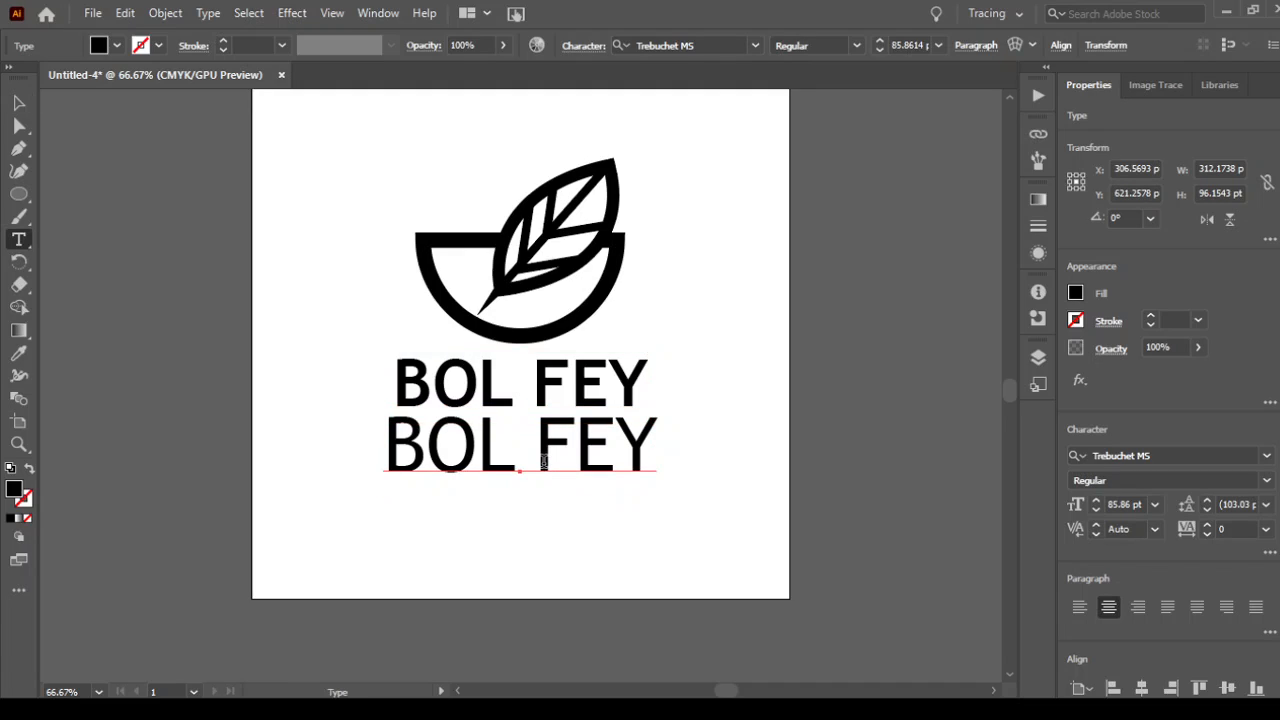
{"action": "left_click", "coordinate": [537, 420]}
{"action": "key", "text": "ctrl+a"}
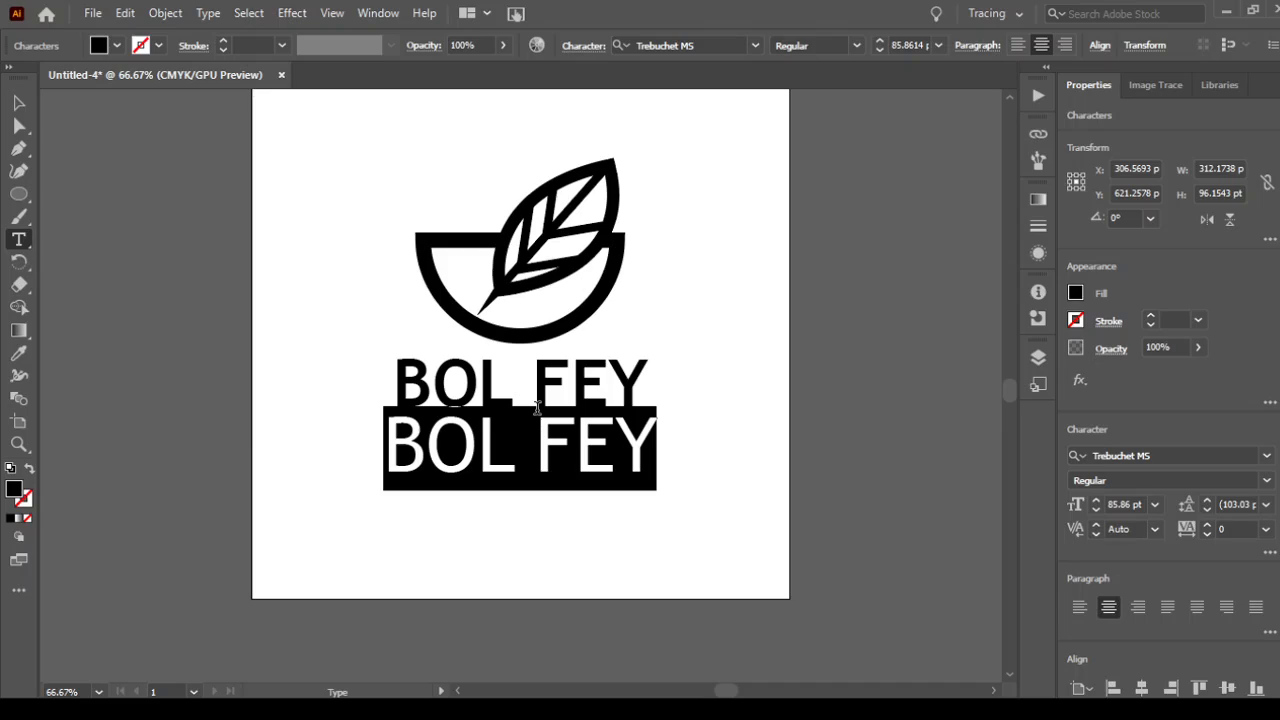
{"action": "type", "text": "de"}
{"action": "key", "text": "BackSpace"}
{"action": "key", "text": "BackSpace"}
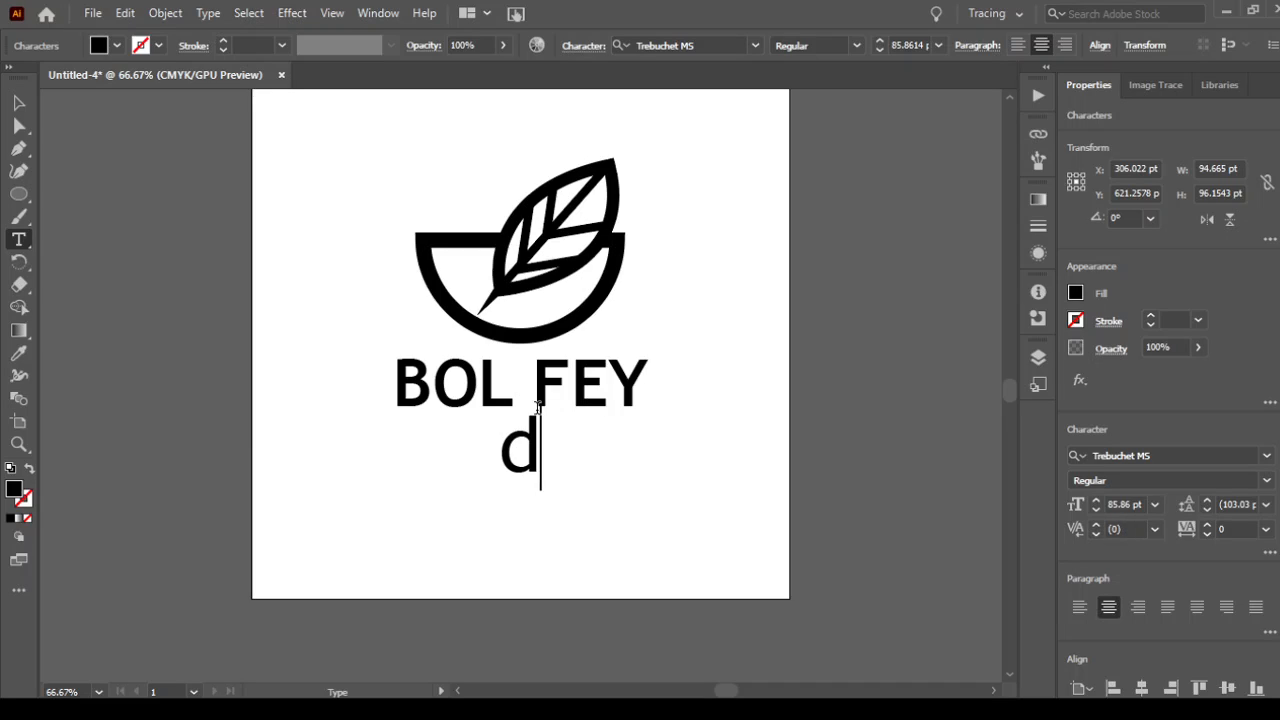
{"action": "type", "text": "DEPI "}
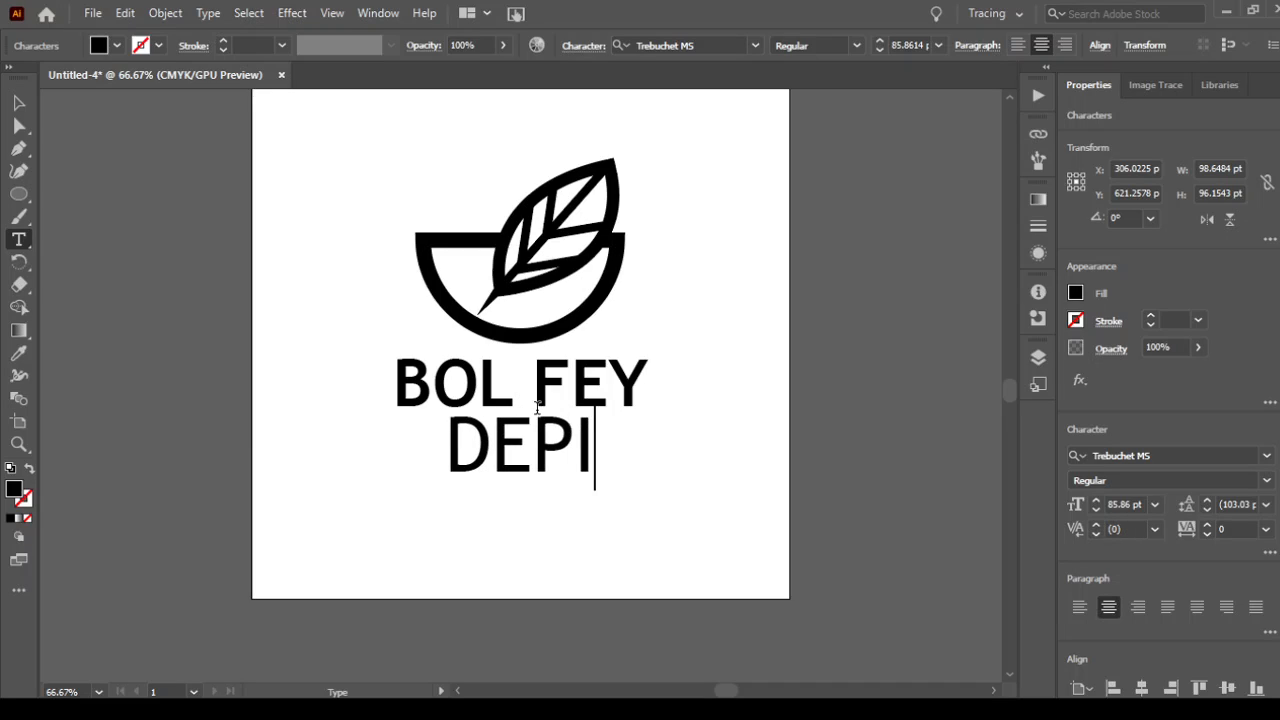
{"action": "type", "text": "180"}
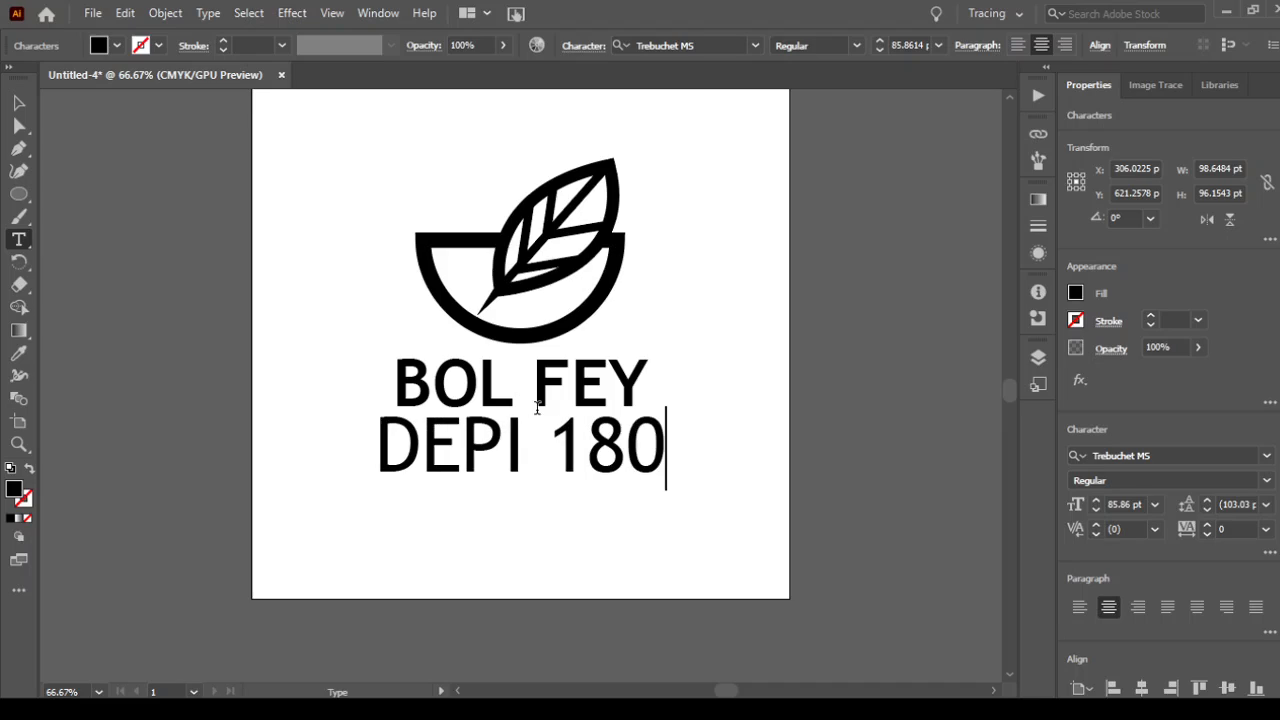
{"action": "type", "text": "4"}
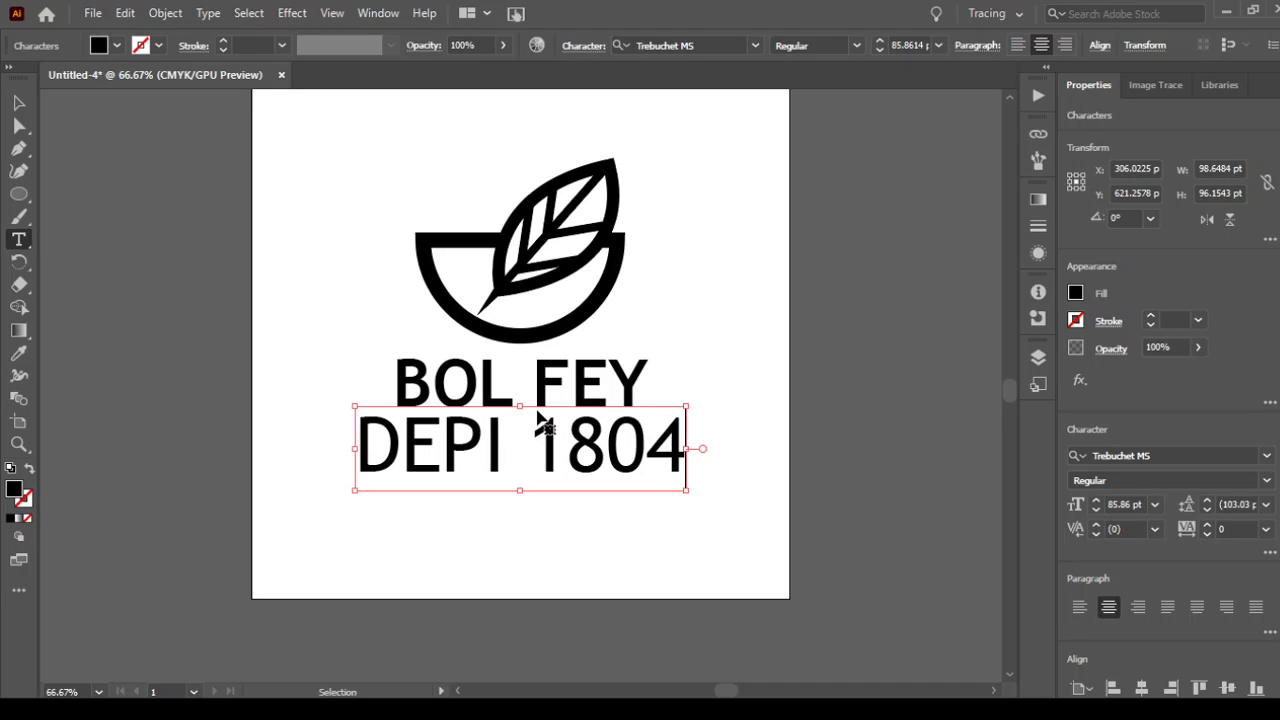
Reduce the font size of the DEPI 1804 text to 45.86 pt and finish editing it.
{"action": "key", "text": "ctrl+a"}
{"action": "key", "text": "ctrl+shift+period"}
{"action": "key", "text": "ctrl+shift+period"}
{"action": "key", "text": "ctrl+shift+period"}
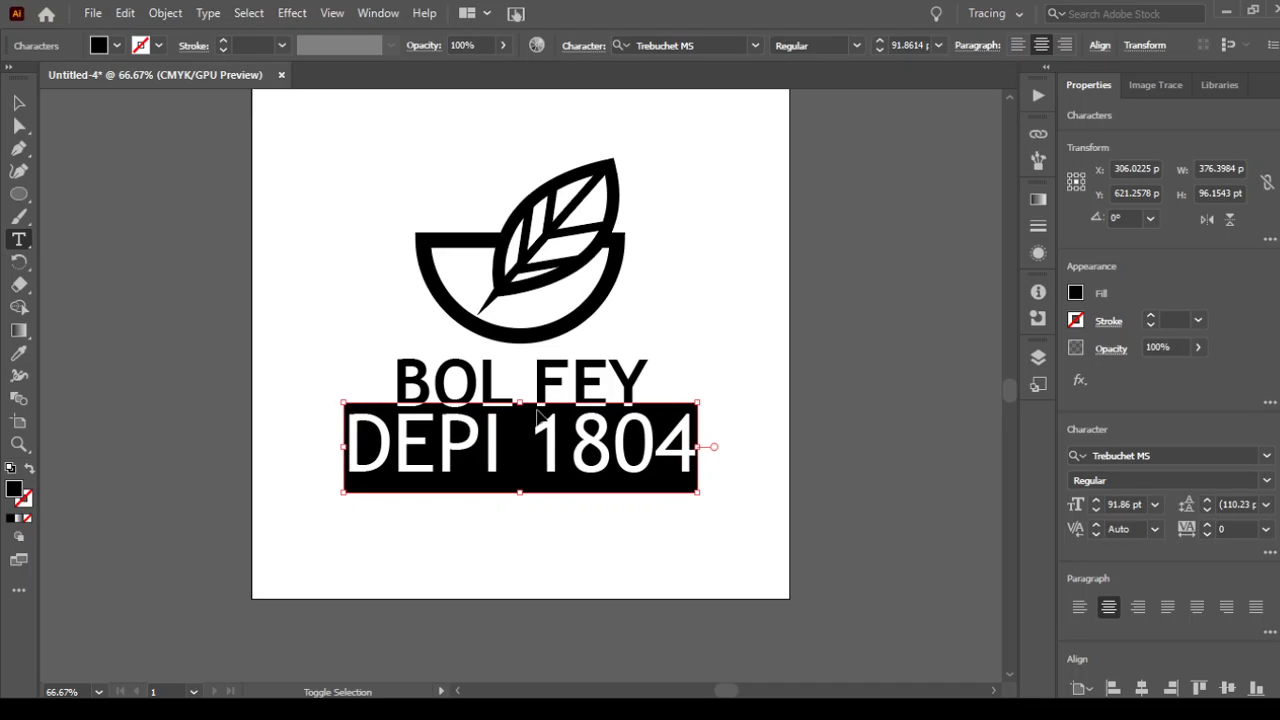
{"action": "key", "text": "ctrl+shift+comma"}
{"action": "key", "text": "ctrl+shift+comma"}
{"action": "key", "text": "ctrl+shift+comma"}
{"action": "key", "text": "ctrl+shift+comma"}
{"action": "key", "text": "ctrl+shift+comma"}
{"action": "key", "text": "ctrl+shift+comma"}
{"action": "key", "text": "ctrl+shift+comma"}
{"action": "key", "text": "ctrl+shift+comma"}
{"action": "key", "text": "ctrl+shift+comma"}
{"action": "key", "text": "ctrl+shift+comma"}
{"action": "key", "text": "ctrl+shift+comma"}
{"action": "key", "text": "ctrl+shift+comma"}
{"action": "key", "text": "ctrl+shift+comma"}
{"action": "key", "text": "ctrl+shift+comma"}
{"action": "key", "text": "ctrl+shift+comma"}
{"action": "key", "text": "ctrl+shift+comma"}
{"action": "key", "text": "ctrl+shift+comma"}
{"action": "key", "text": "ctrl+shift+comma"}
{"action": "key", "text": "ctrl+shift+comma"}
{"action": "key", "text": "ctrl+shift+comma"}
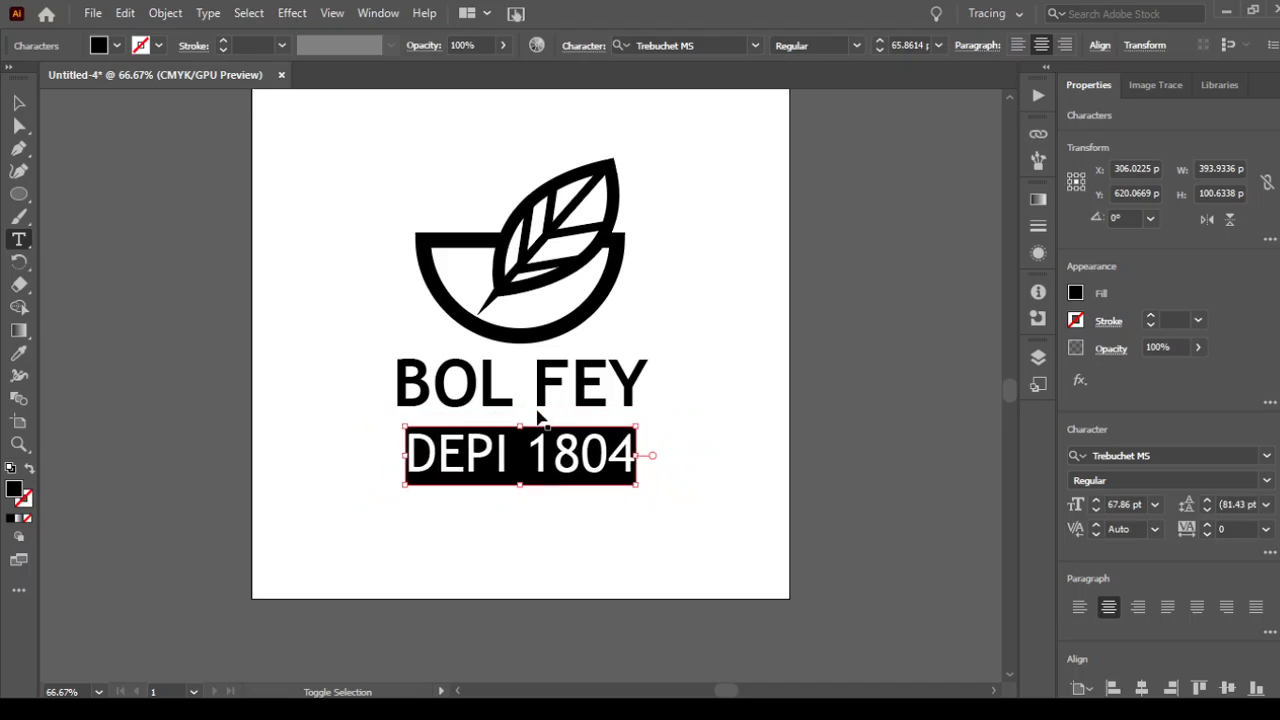
{"action": "left_click", "coordinate": [17, 100]}
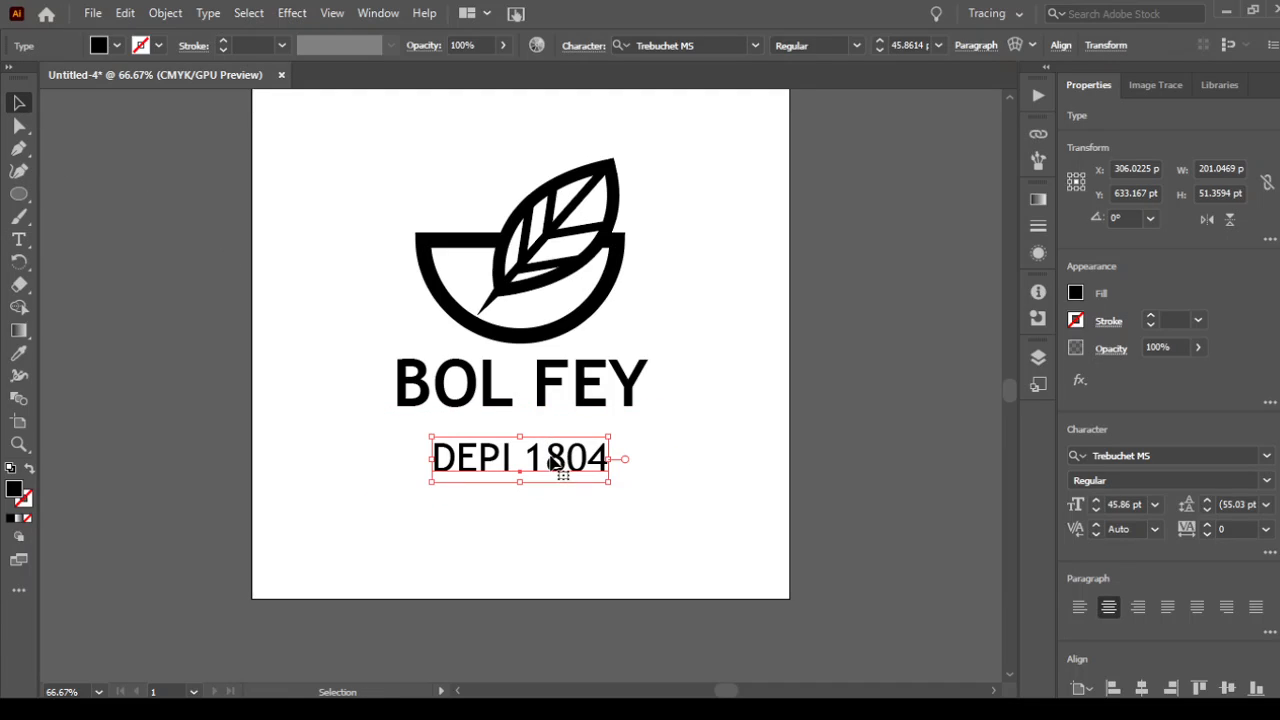
Delete the DEPI 1804 text and move the bold BOL FEY text straight down to about Y 634.5 pt.
{"action": "left_click_drag", "start_coordinate": [560, 466], "coordinate": [564, 521]}
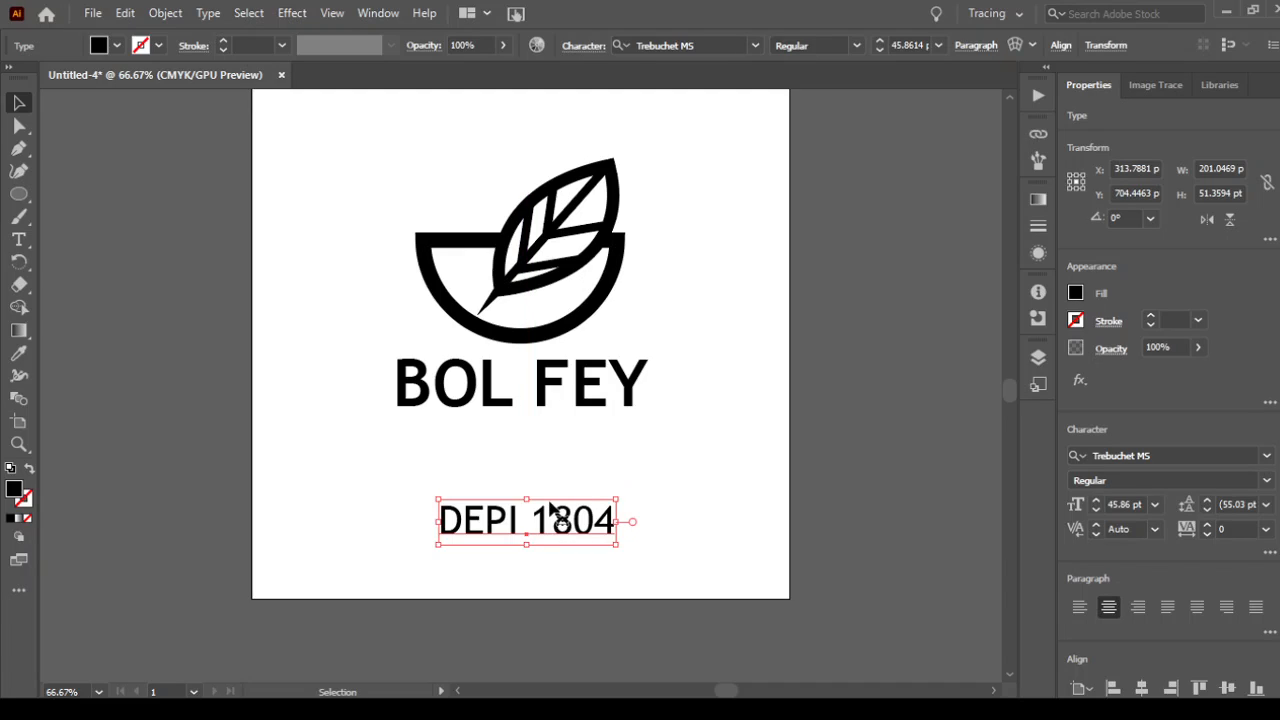
{"action": "key", "text": "Delete"}
{"action": "left_click_drag", "start_coordinate": [474, 383], "coordinate": [474, 452]}
Draw a square of about 333.7 pt around the bowl and leaf and center it horizontally and vertically on the artboard.
{"action": "left_click", "coordinate": [19, 195]}
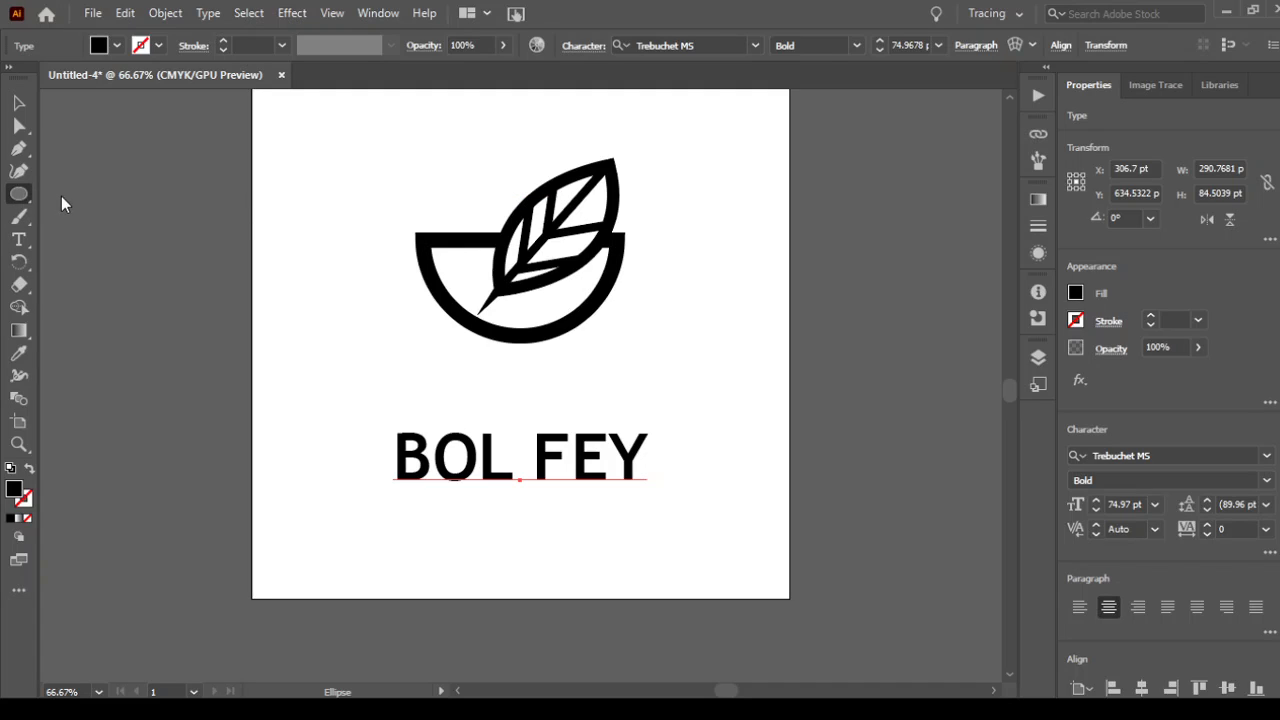
{"action": "key", "text": "m"}
{"action": "left_click_drag", "start_coordinate": [355, 121], "coordinate": [650, 378]}
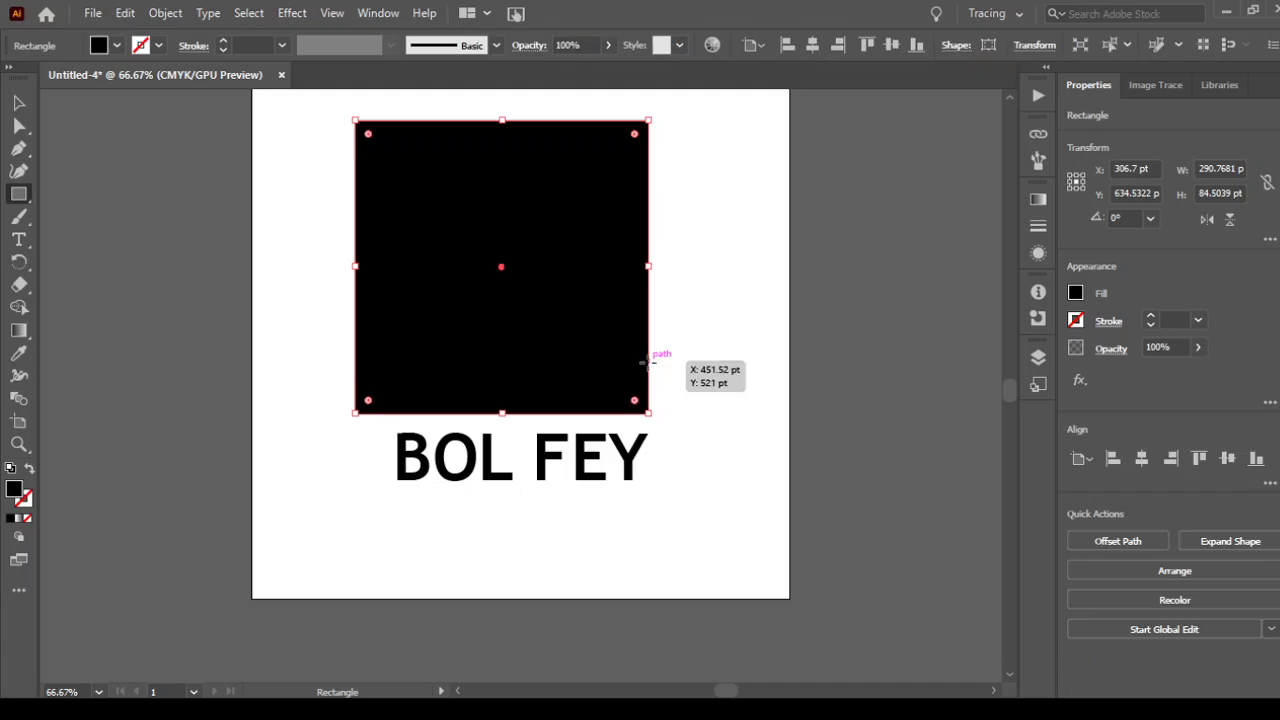
{"action": "key", "text": "v"}
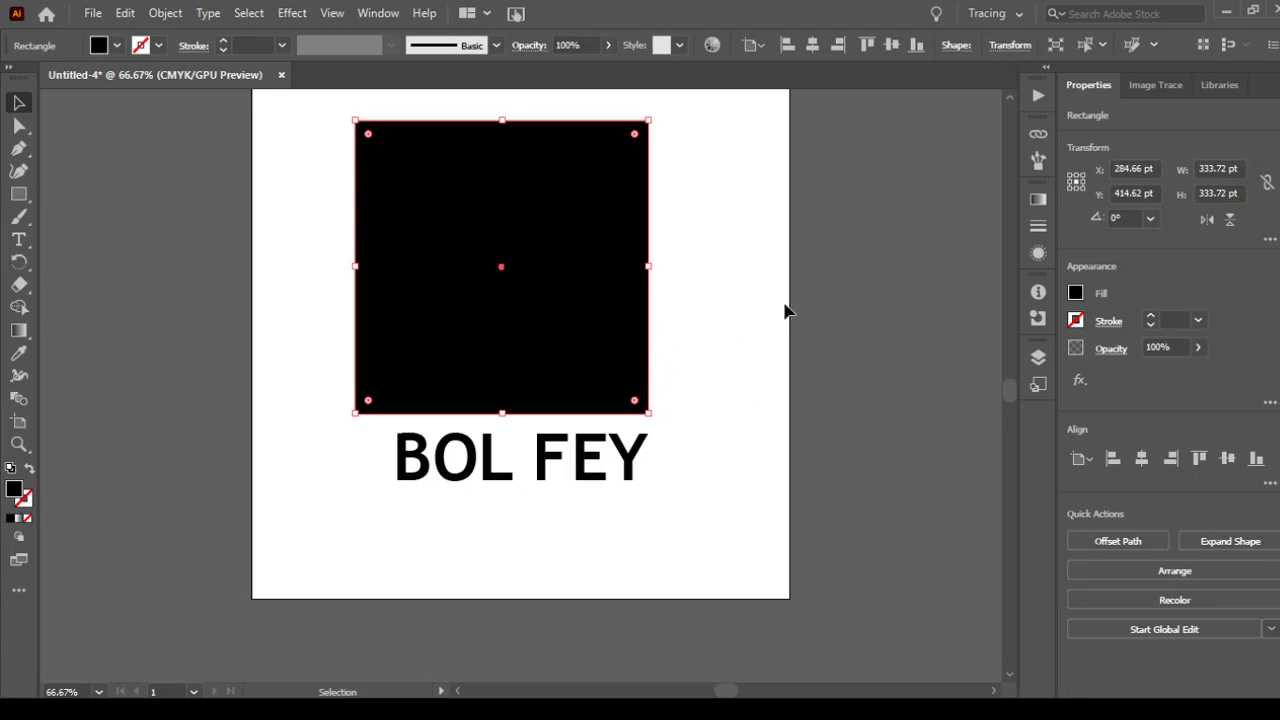
{"action": "left_click", "coordinate": [812, 44]}
{"action": "left_click", "coordinate": [891, 44]}
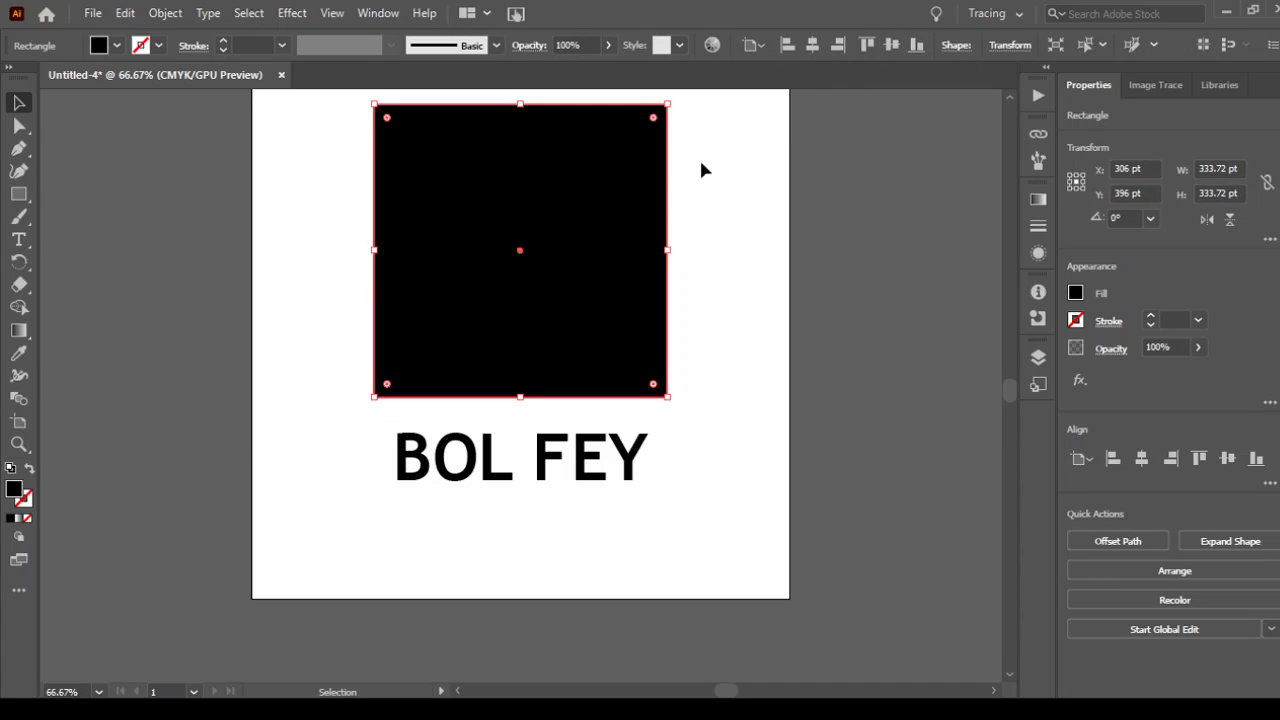
Swap the square's fill and stroke so it has no fill, and set its stroke weight to 10 pt.
{"action": "left_click", "coordinate": [29, 470]}
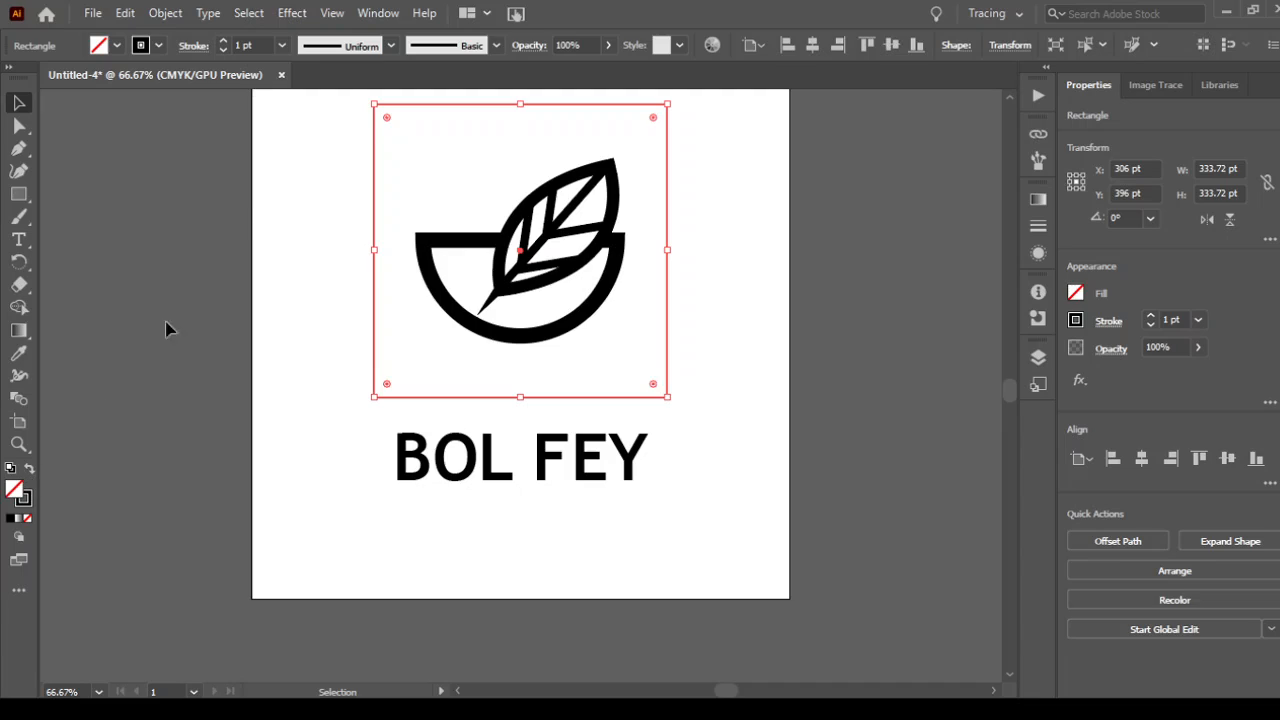
{"action": "double_click", "coordinate": [1177, 320]}
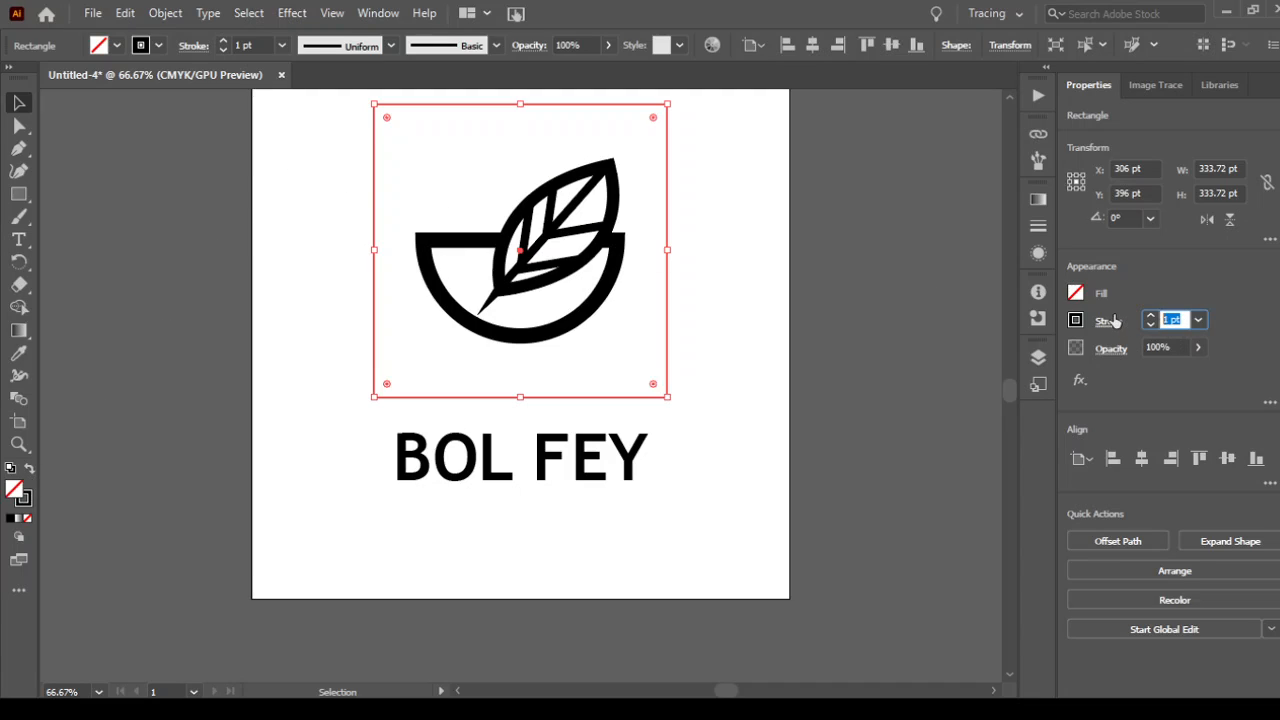
{"action": "type", "text": "10"}
{"action": "key", "text": "Return"}
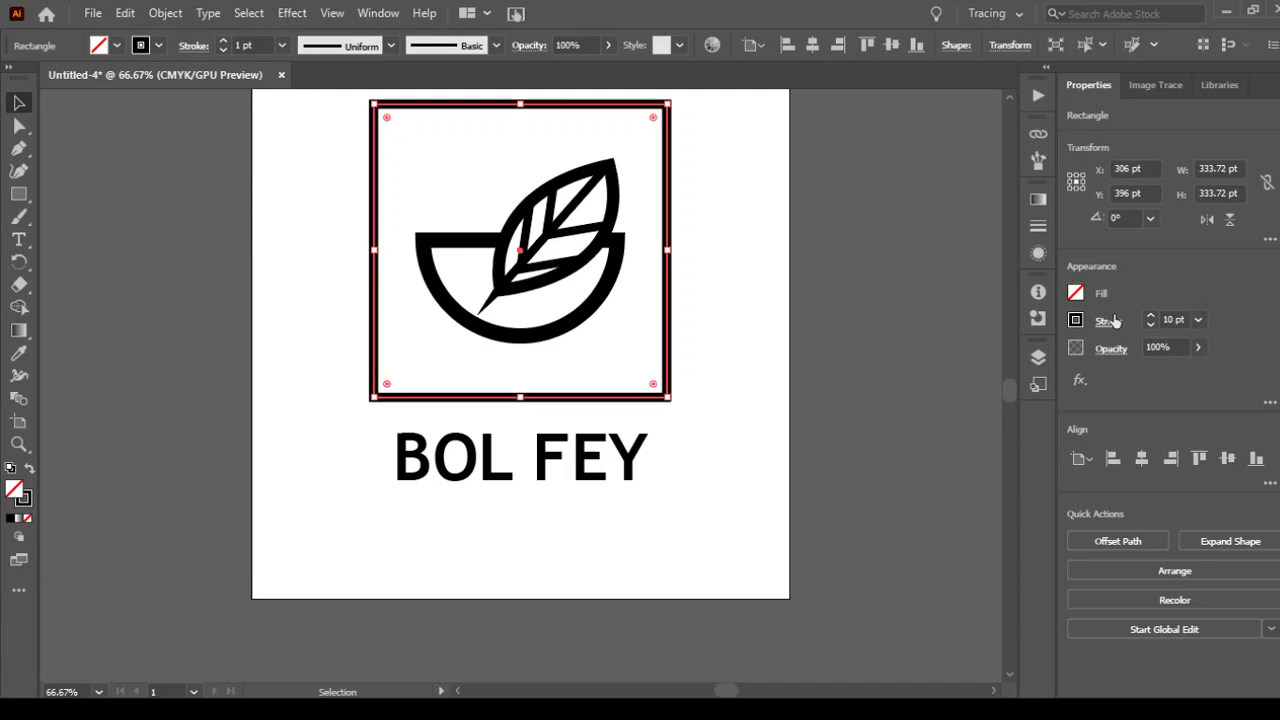
Increase the square frame's stroke weight to 20 pt and deselect it.
{"action": "left_click", "coordinate": [223, 40]}
{"action": "left_click", "coordinate": [223, 40]}
{"action": "left_click", "coordinate": [222, 40]}
{"action": "left_click", "coordinate": [222, 40]}
{"action": "left_click", "coordinate": [222, 40]}
{"action": "left_click", "coordinate": [222, 40]}
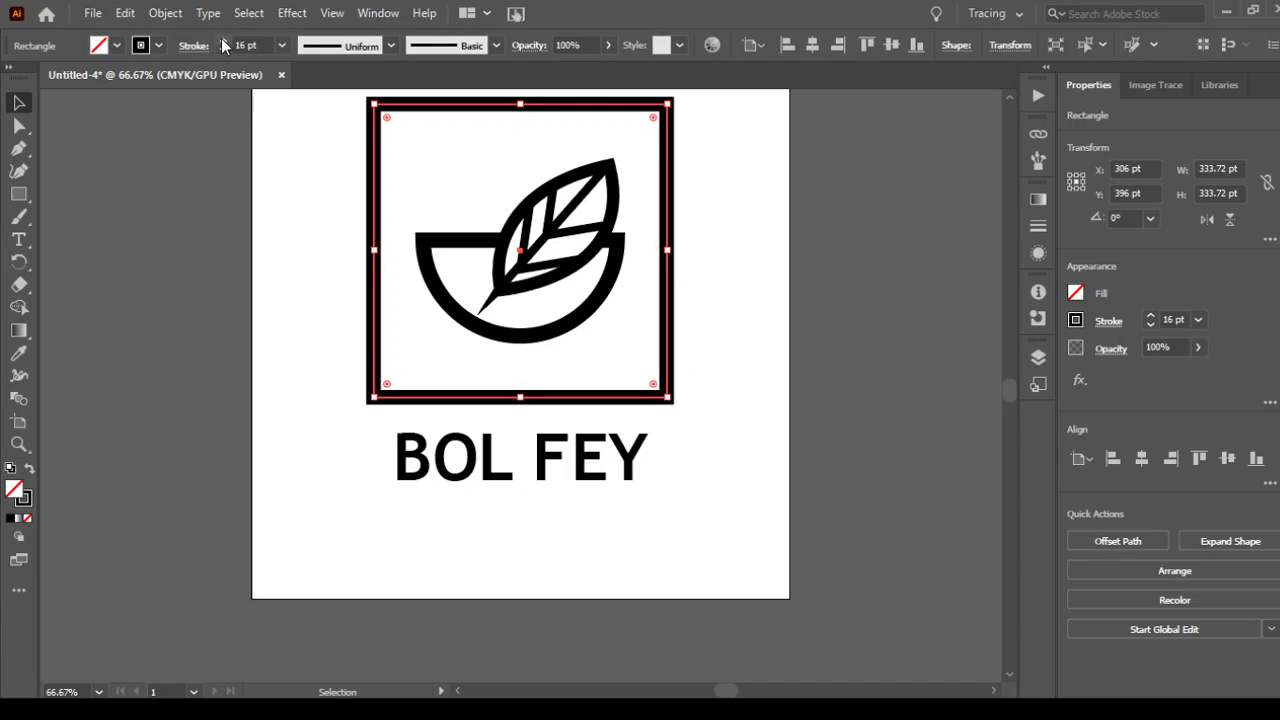
{"action": "left_click", "coordinate": [222, 40]}
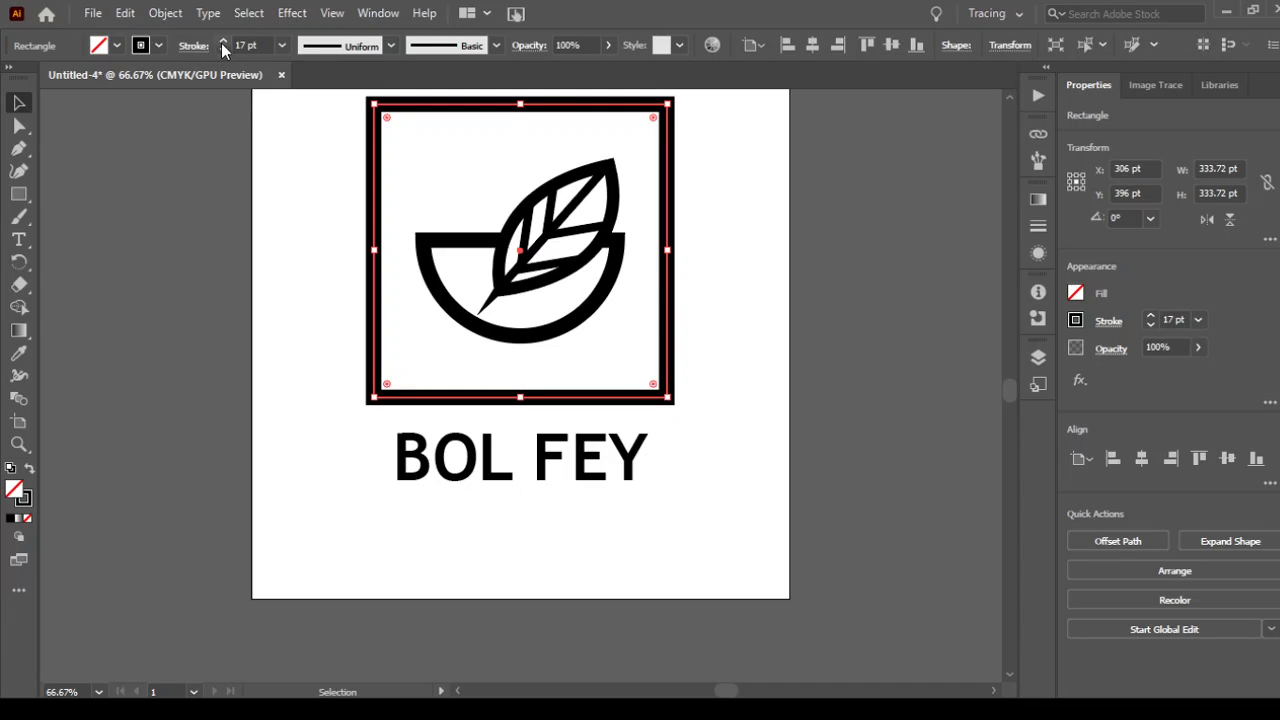
{"action": "left_click", "coordinate": [222, 41]}
{"action": "left_click", "coordinate": [221, 41]}
{"action": "left_click", "coordinate": [220, 41]}
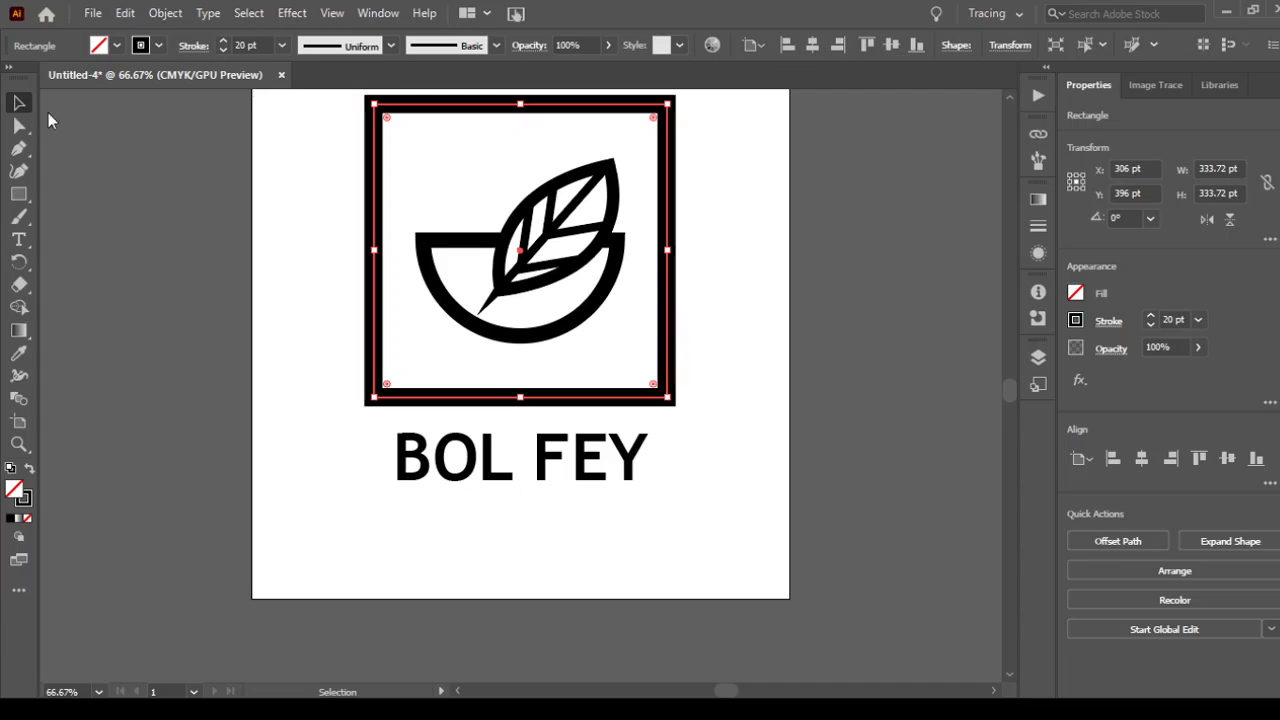
{"action": "left_click", "coordinate": [106, 151]}
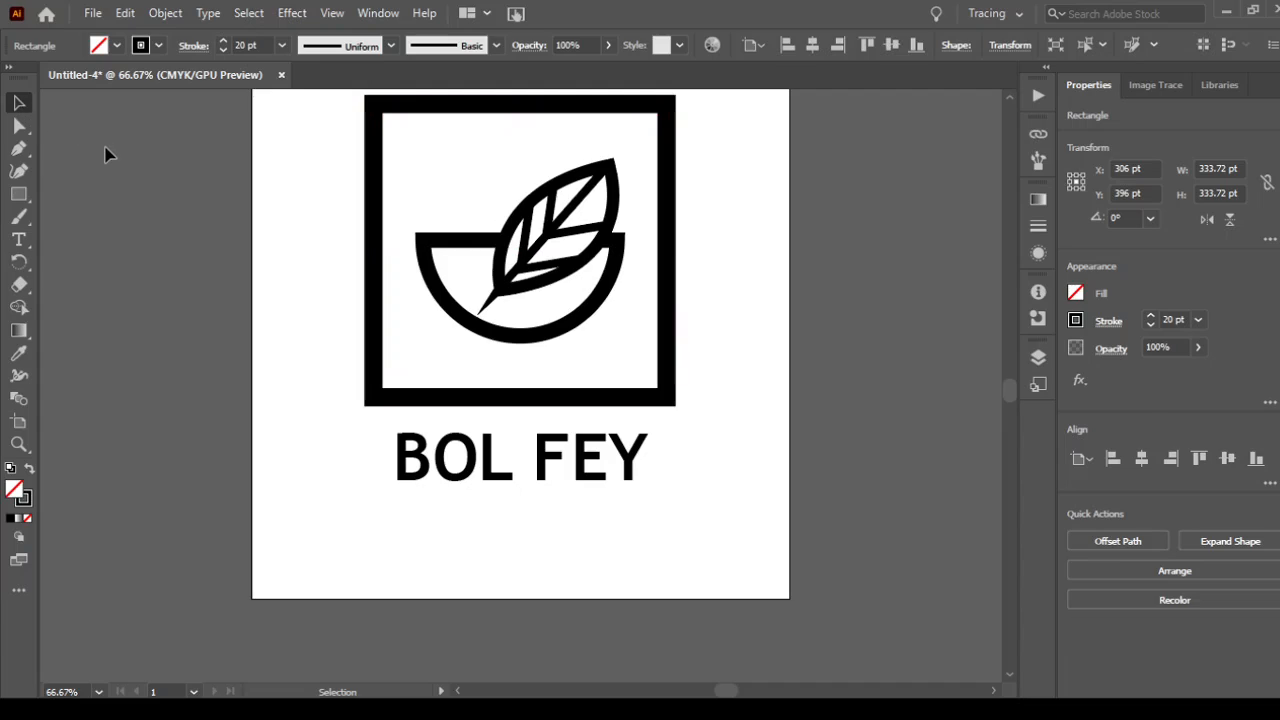
Convert the square frame's stroke into a filled outline shape and deselect it.
{"action": "left_click", "coordinate": [376, 177]}
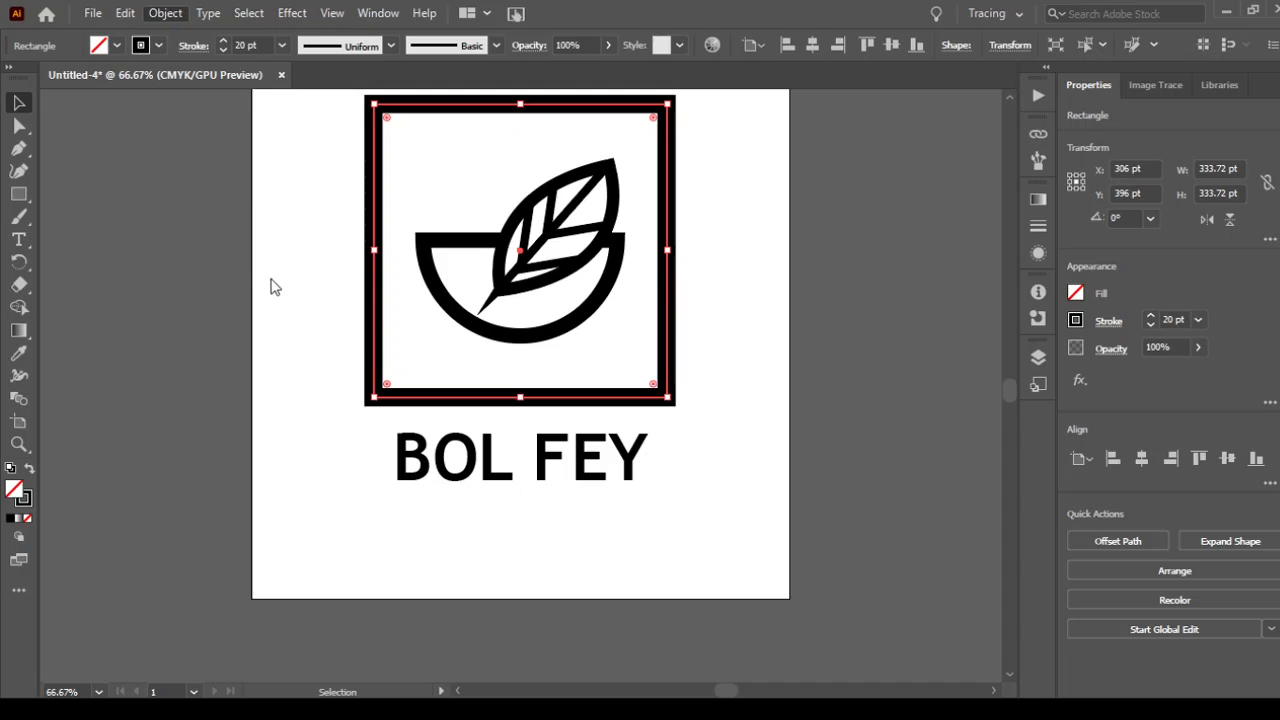
{"action": "left_click", "coordinate": [254, 231]}
{"action": "left_click", "coordinate": [622, 473]}
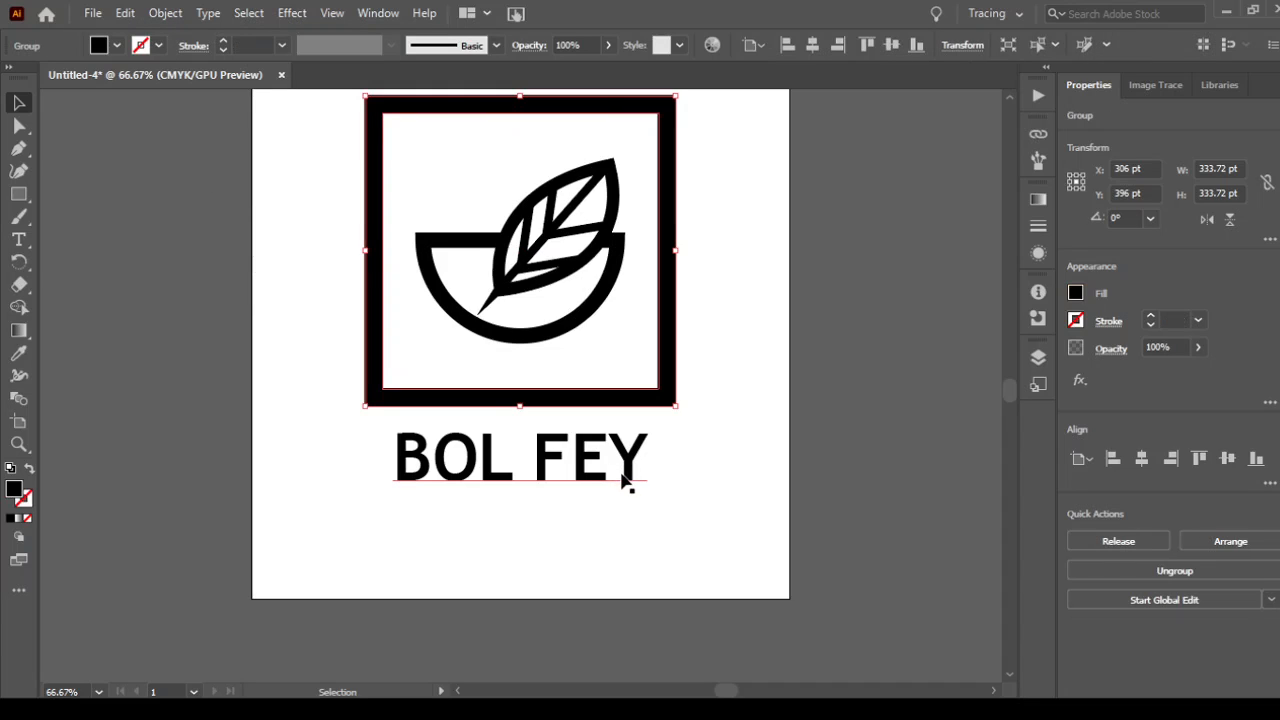
{"action": "left_click", "coordinate": [757, 386]}
Scale the square frame and the bowl-and-leaf icon down together about their center until the frame is slightly narrower than the BOL FEY text.
{"action": "left_click_drag", "start_coordinate": [680, 440], "coordinate": [700, 560]}
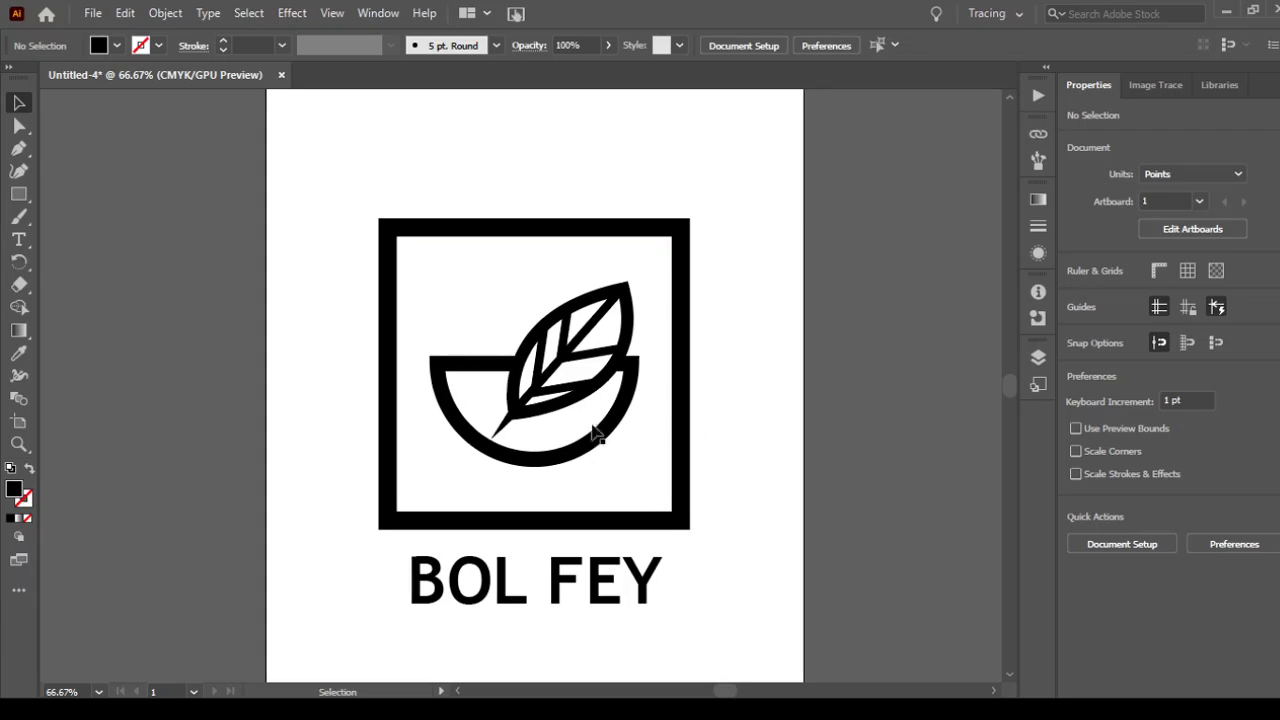
{"action": "left_click", "coordinate": [597, 458]}
{"action": "left_click", "coordinate": [588, 230], "text": "shift"}
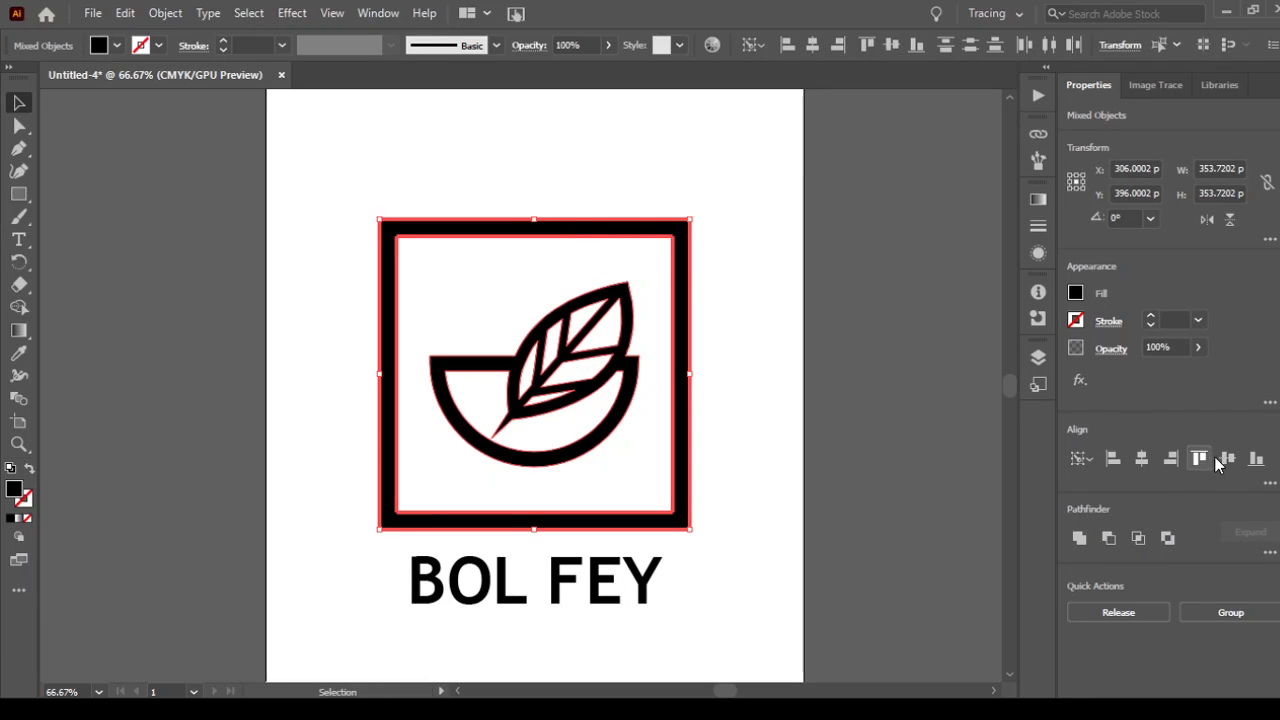
{"action": "key", "text": "a"}
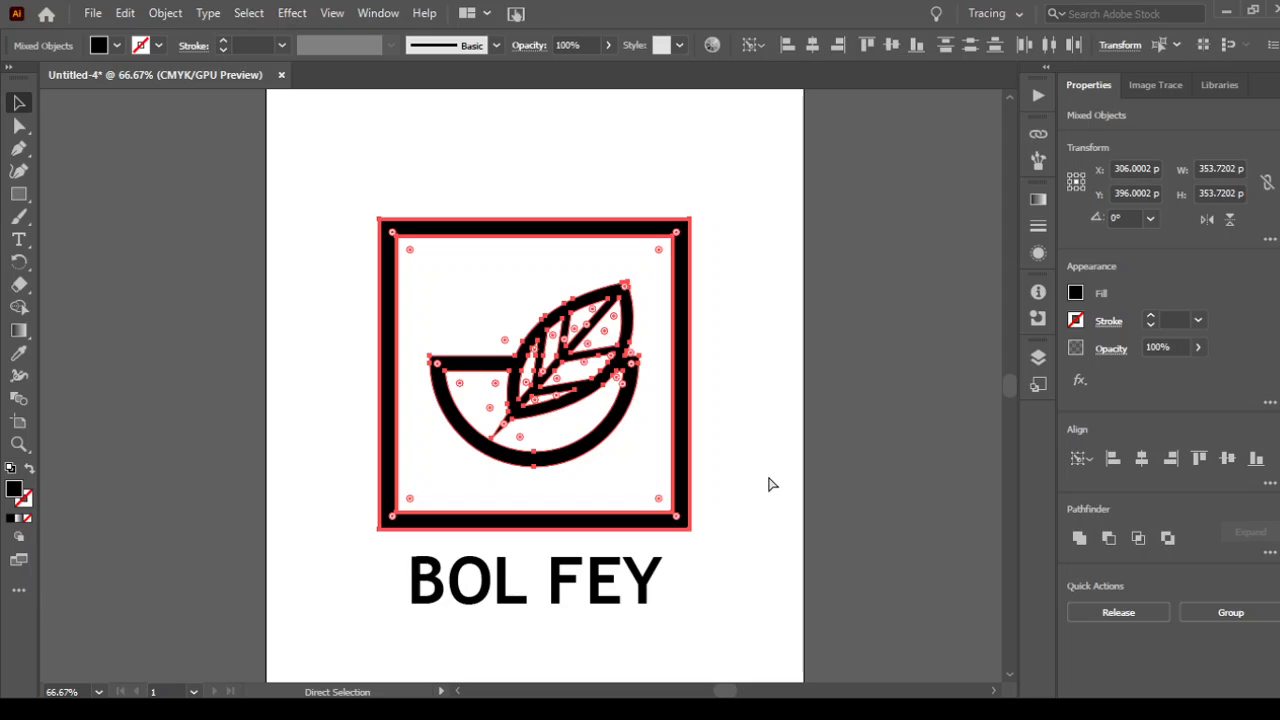
{"action": "key", "text": "v"}
{"action": "left_click", "coordinate": [710, 571]}
{"action": "left_click_drag", "start_coordinate": [306, 356], "coordinate": [650, 260]}
{"action": "left_click", "coordinate": [703, 250]}
Move the BOL FEY text up close beneath the frame and scale it down proportionally to the frame's width, about 258 pt.
{"action": "key", "text": "z"}
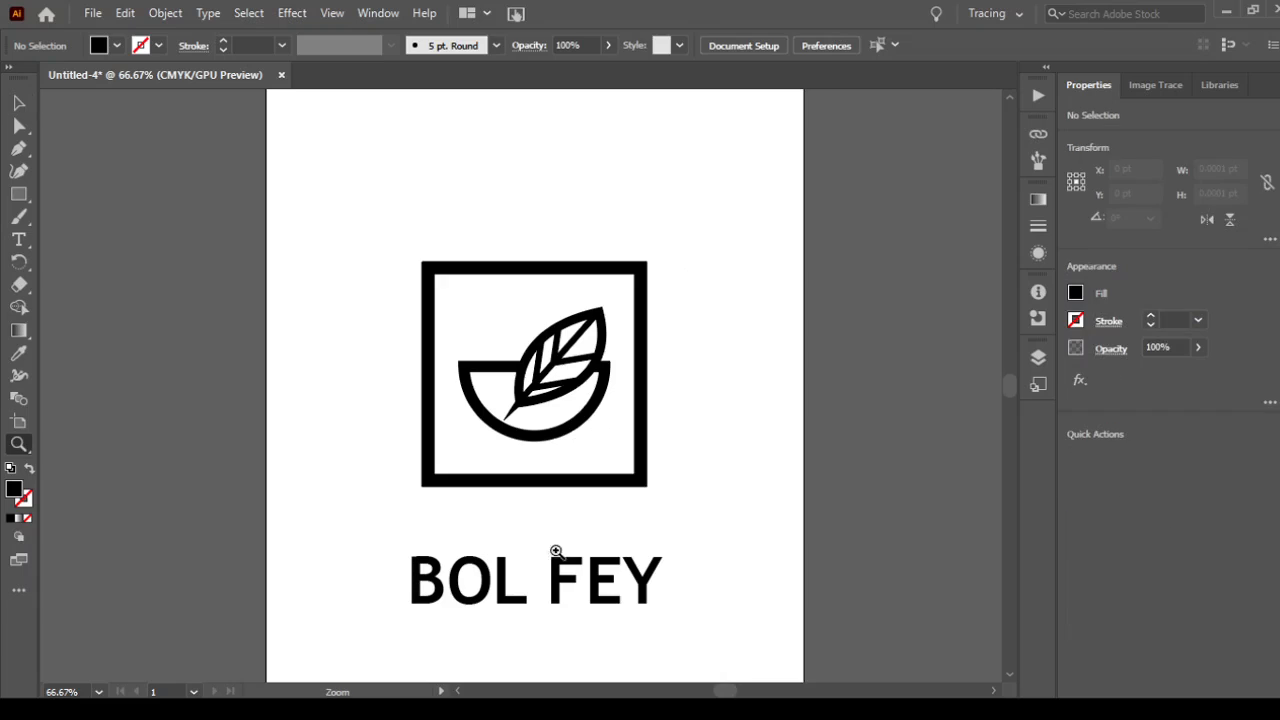
{"action": "left_click", "coordinate": [555, 570]}
{"action": "key", "text": "v"}
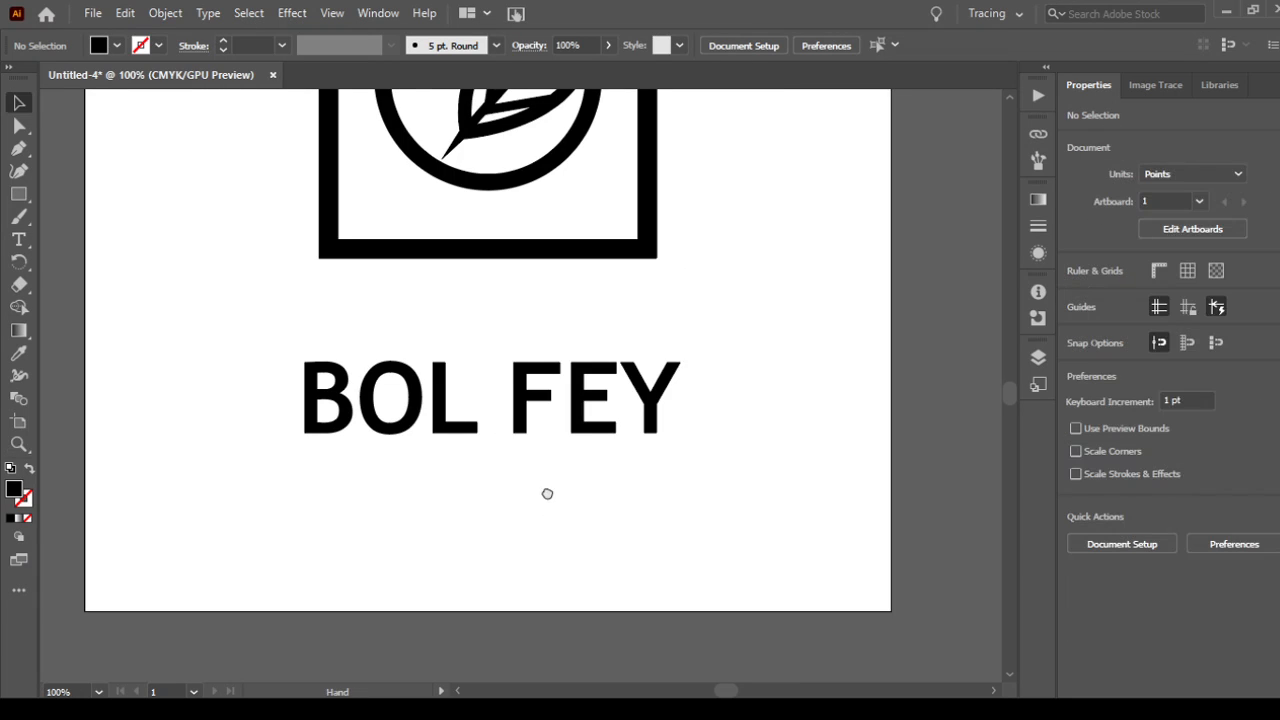
{"action": "scroll", "coordinate": [545, 490], "scroll_direction": "up", "scroll_amount": 3}
{"action": "left_click_drag", "start_coordinate": [543, 526], "coordinate": [530, 446]}
{"action": "left_click_drag", "start_coordinate": [310, 394], "coordinate": [334, 400]}
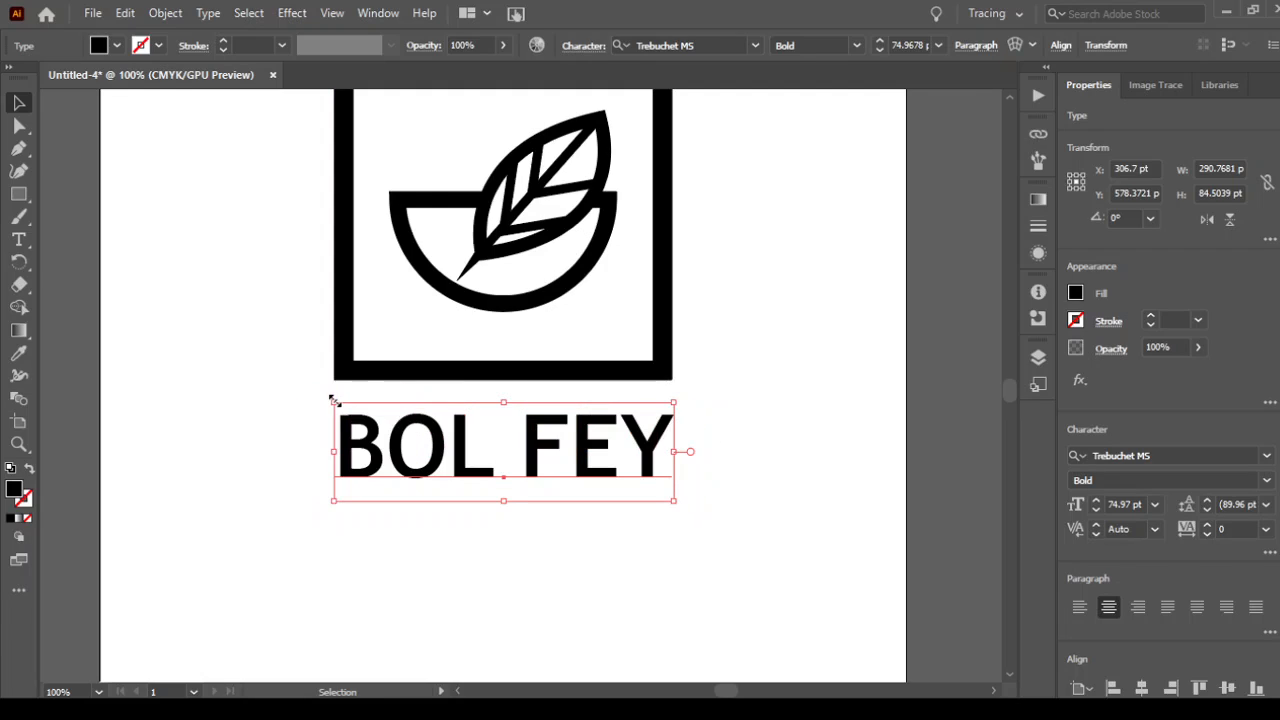
{"action": "left_click_drag", "start_coordinate": [462, 448], "coordinate": [466, 460]}
{"action": "left_click", "coordinate": [755, 485]}
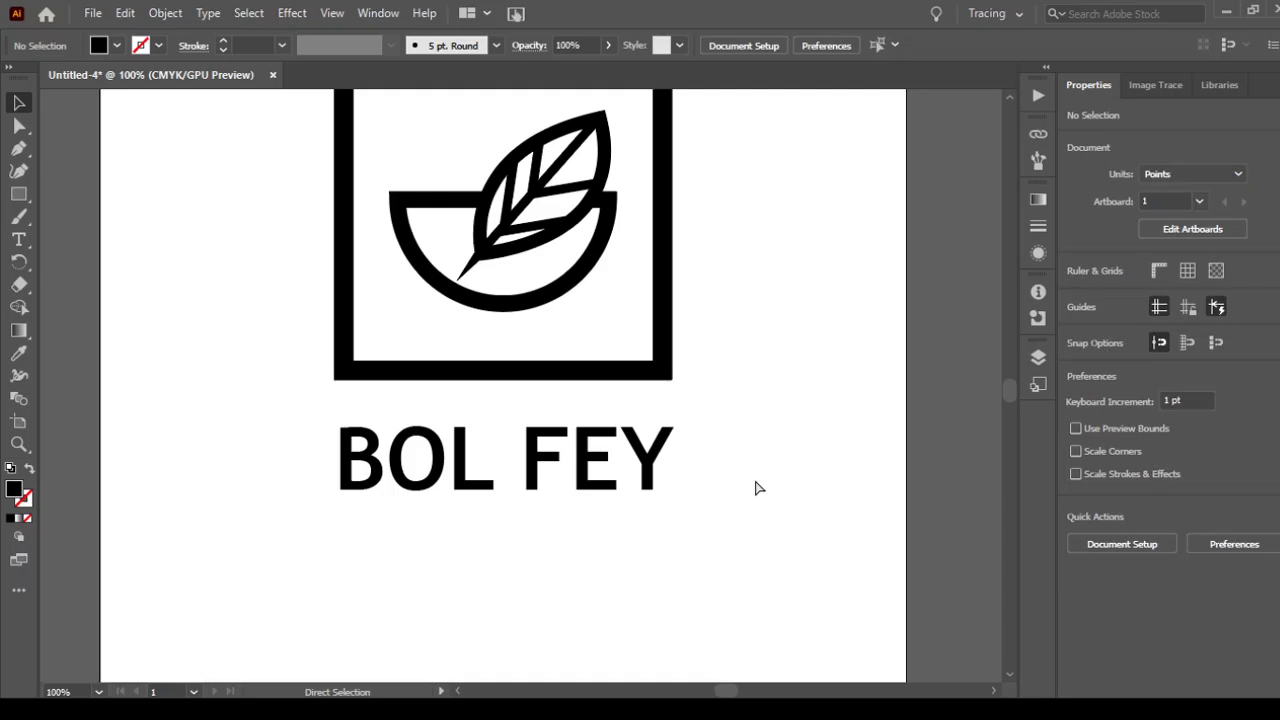
Review the whole logo on the full artboard in preview mode with the interface panels hidden.
{"action": "key", "text": "ctrl+0"}
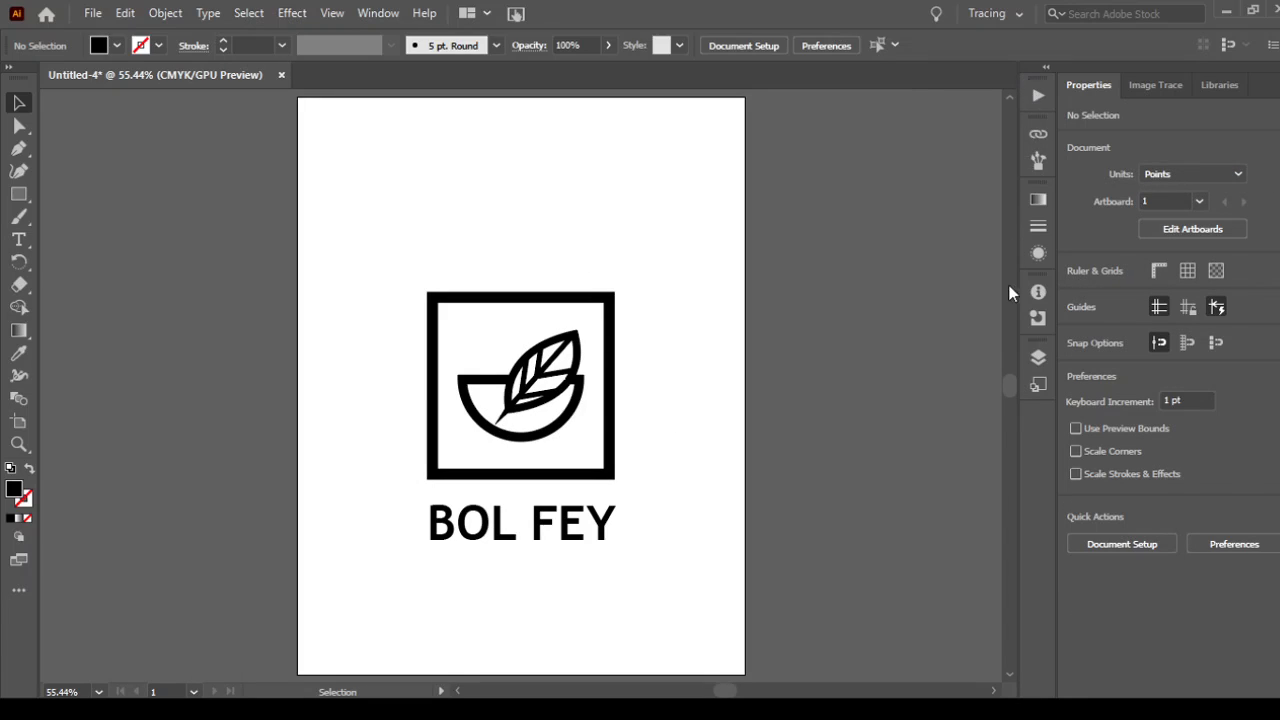
{"action": "left_click", "coordinate": [1037, 357]}
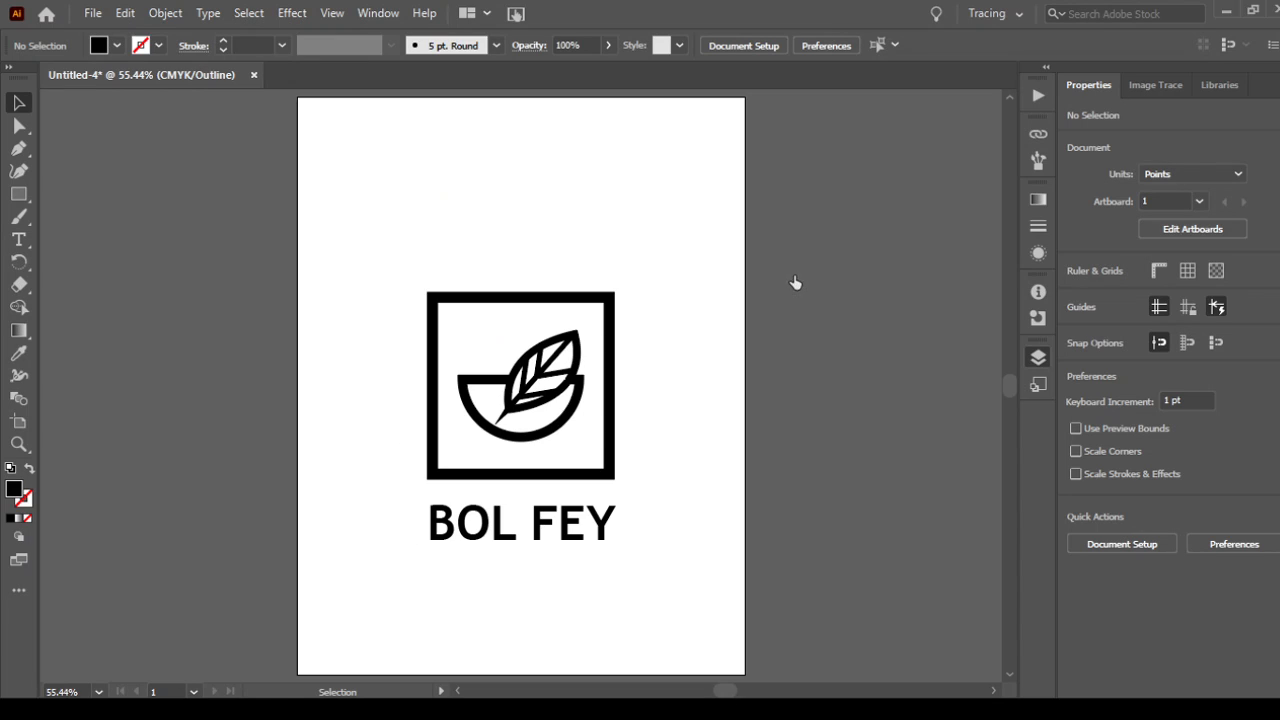
{"action": "key", "text": "ctrl+y"}
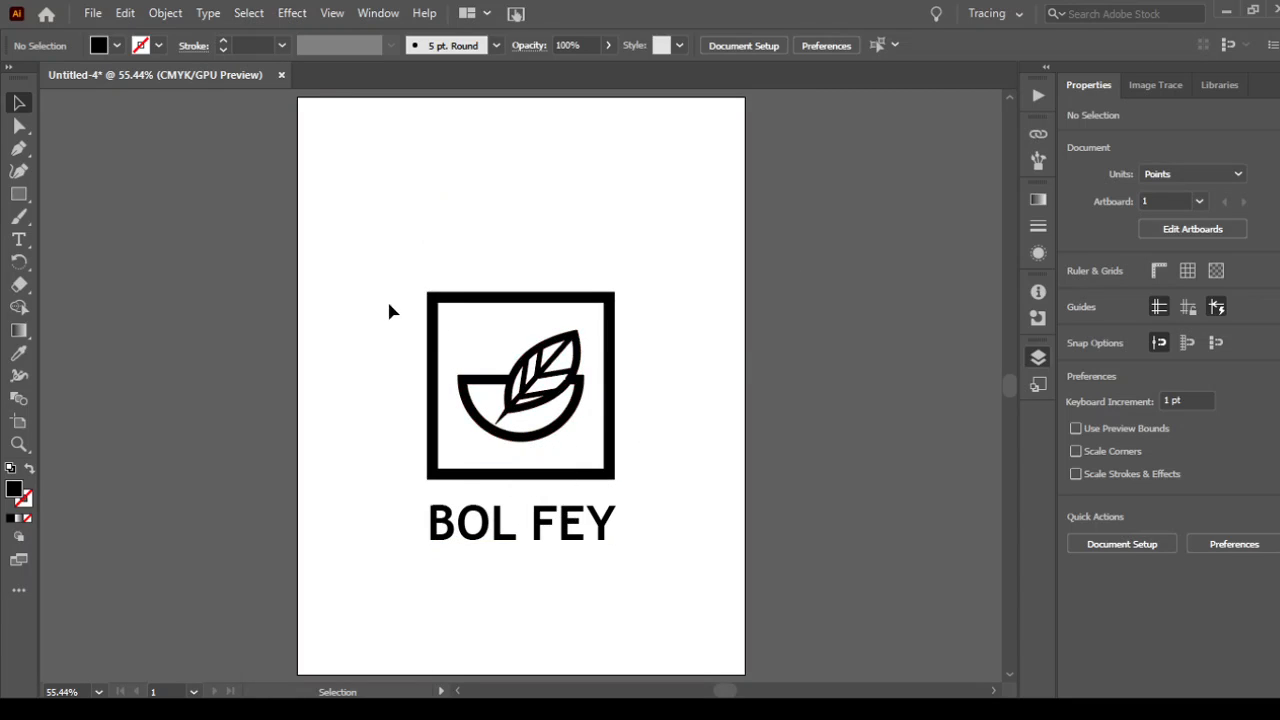
{"action": "left_click_drag", "start_coordinate": [389, 305], "coordinate": [686, 564]}
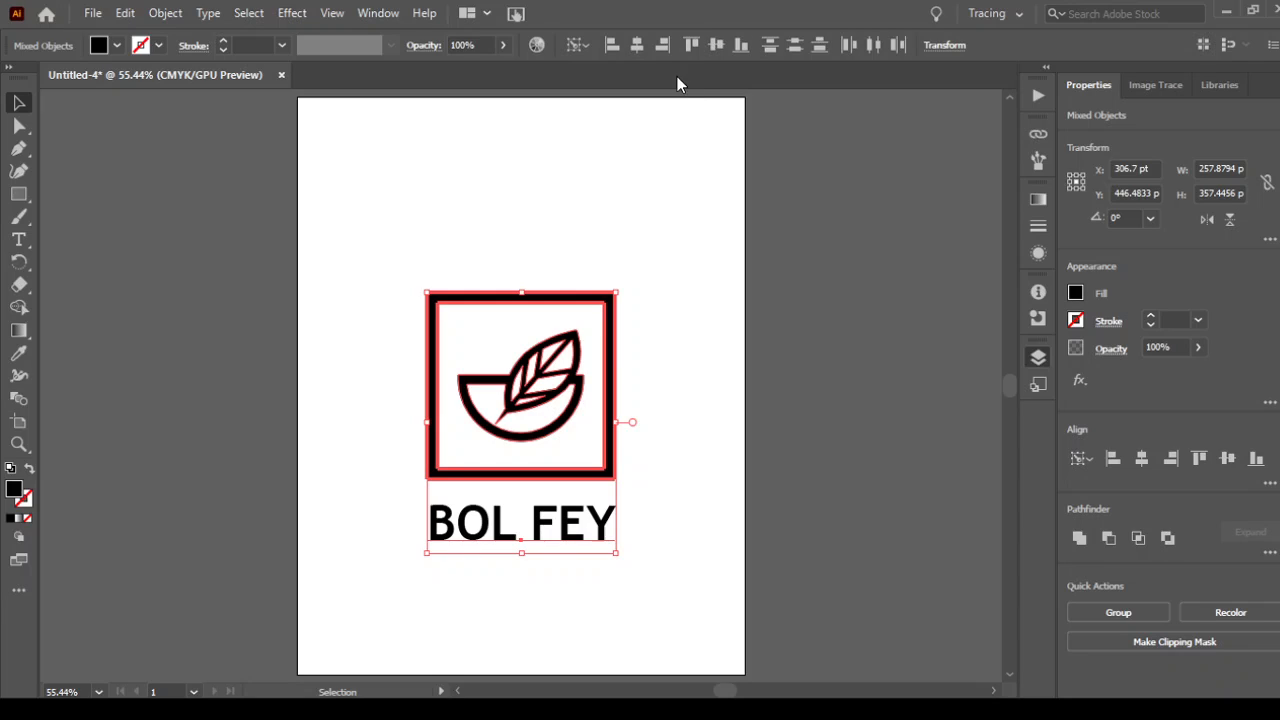
{"action": "left_click", "coordinate": [639, 225]}
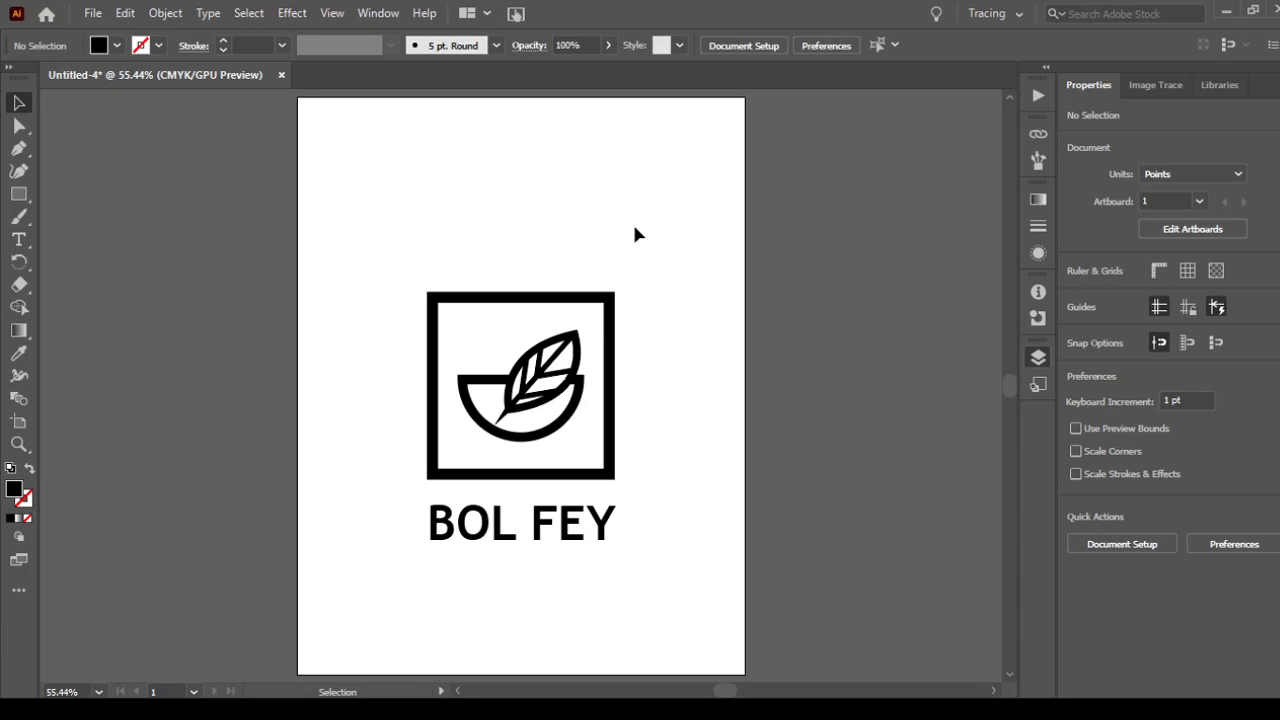
{"action": "key", "text": "Tab"}
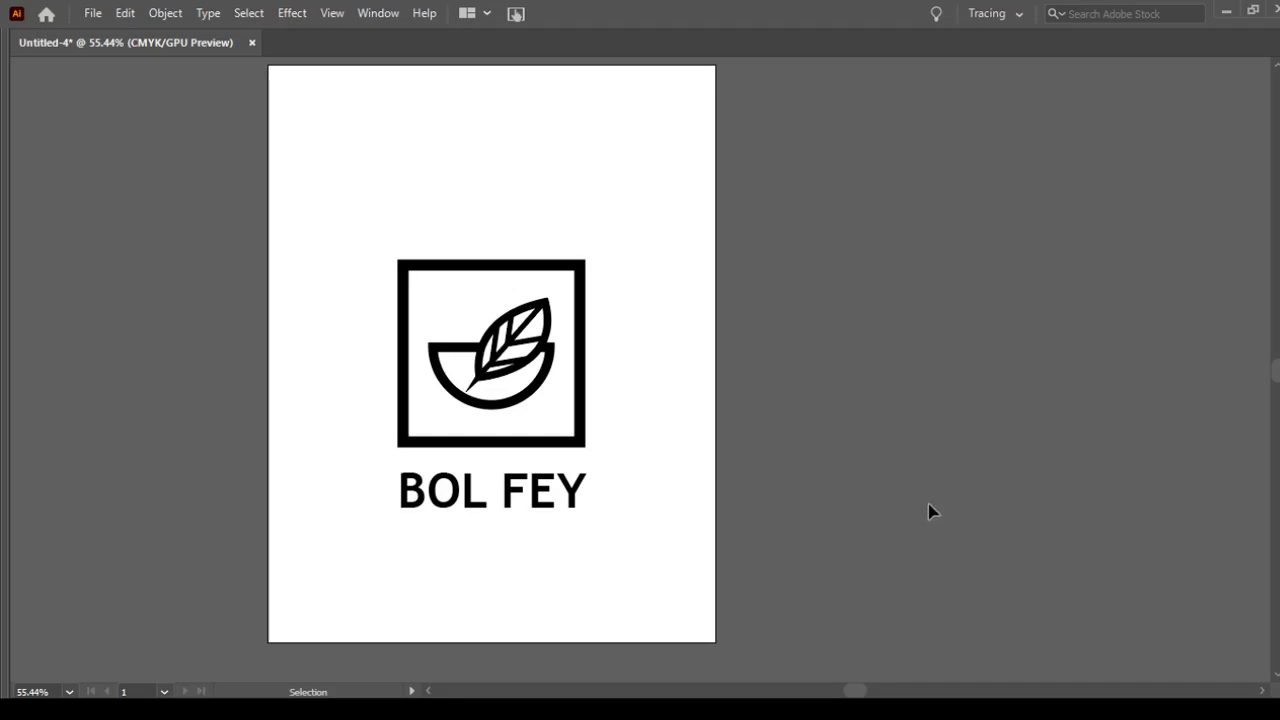
{"action": "key", "text": "space"}
{"action": "left_click_drag", "start_coordinate": [829, 526], "coordinate": [986, 531]}
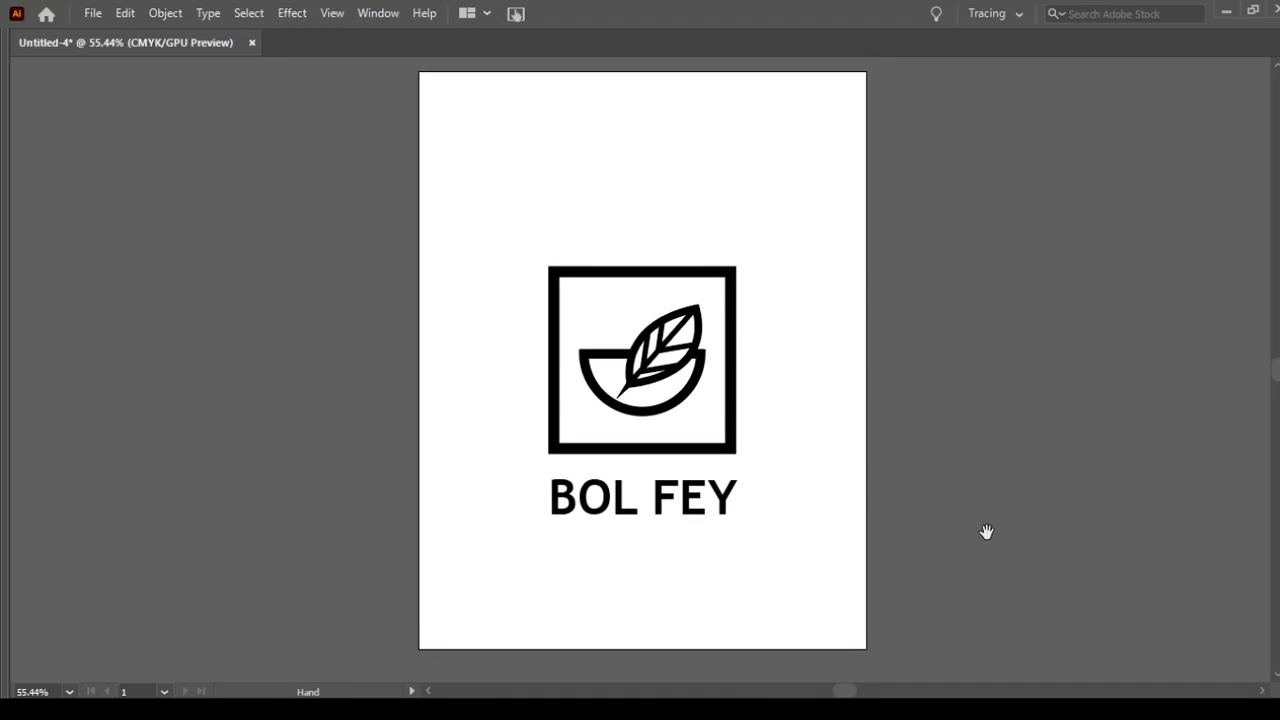